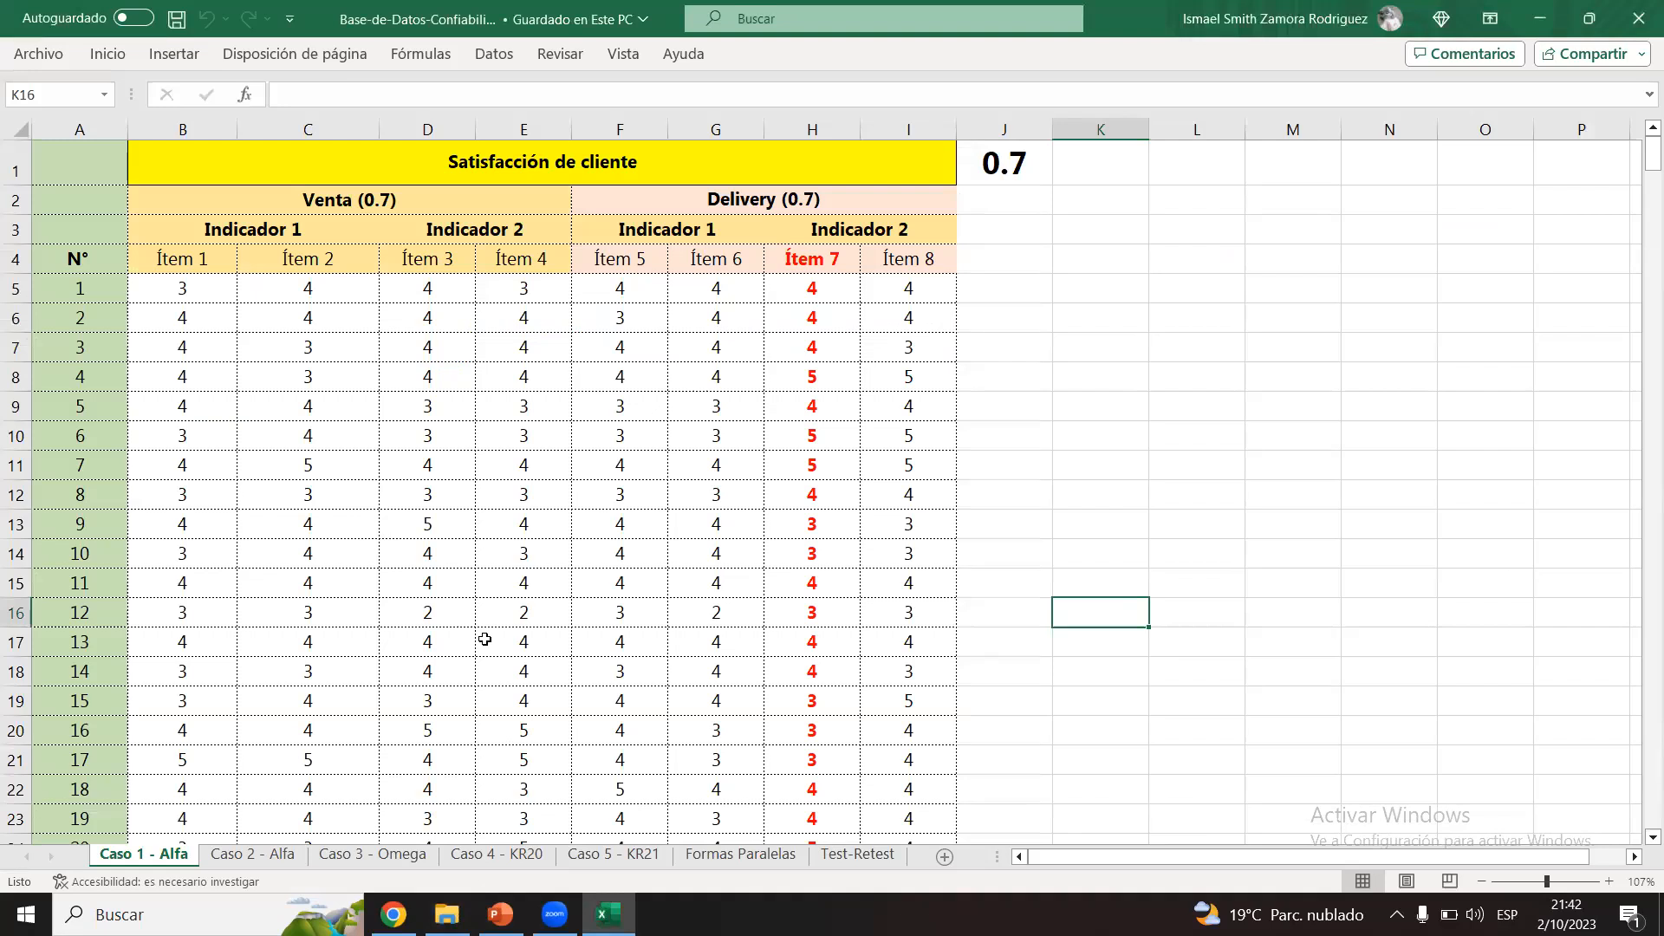
# Step: Examine the Satisfacción de cliente heading, its Venta and Delivery dimensions, and the value in J1 on the Caso 1 - Alfa sheet
pyautogui.click(611, 166)
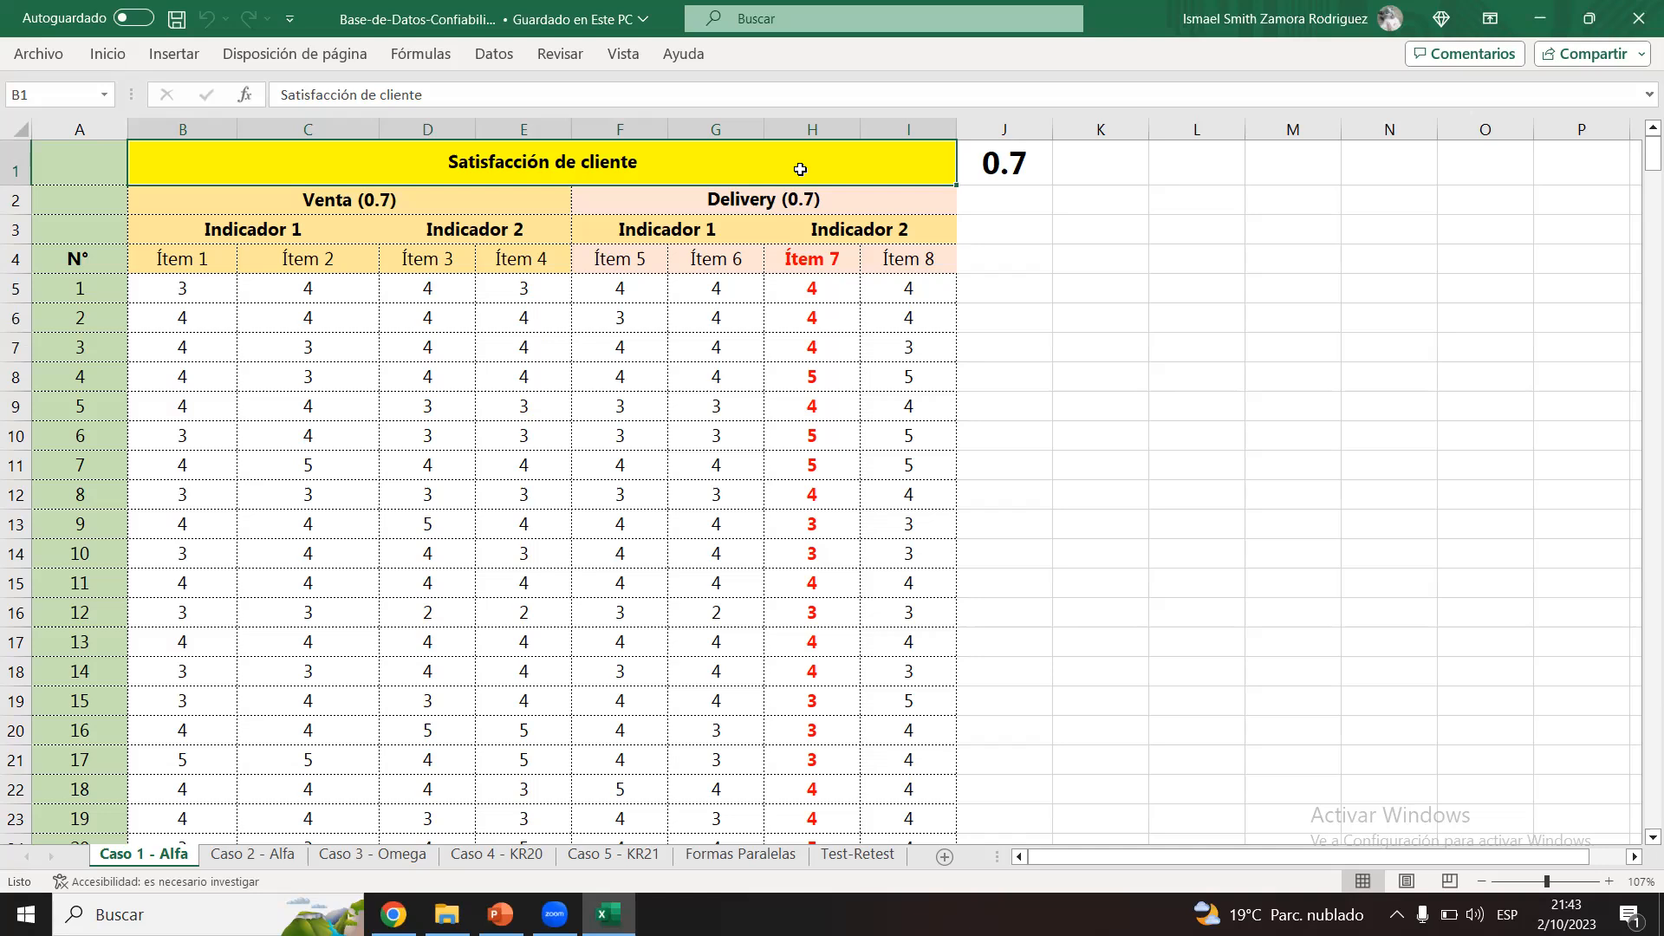
pyautogui.click(1029, 159)
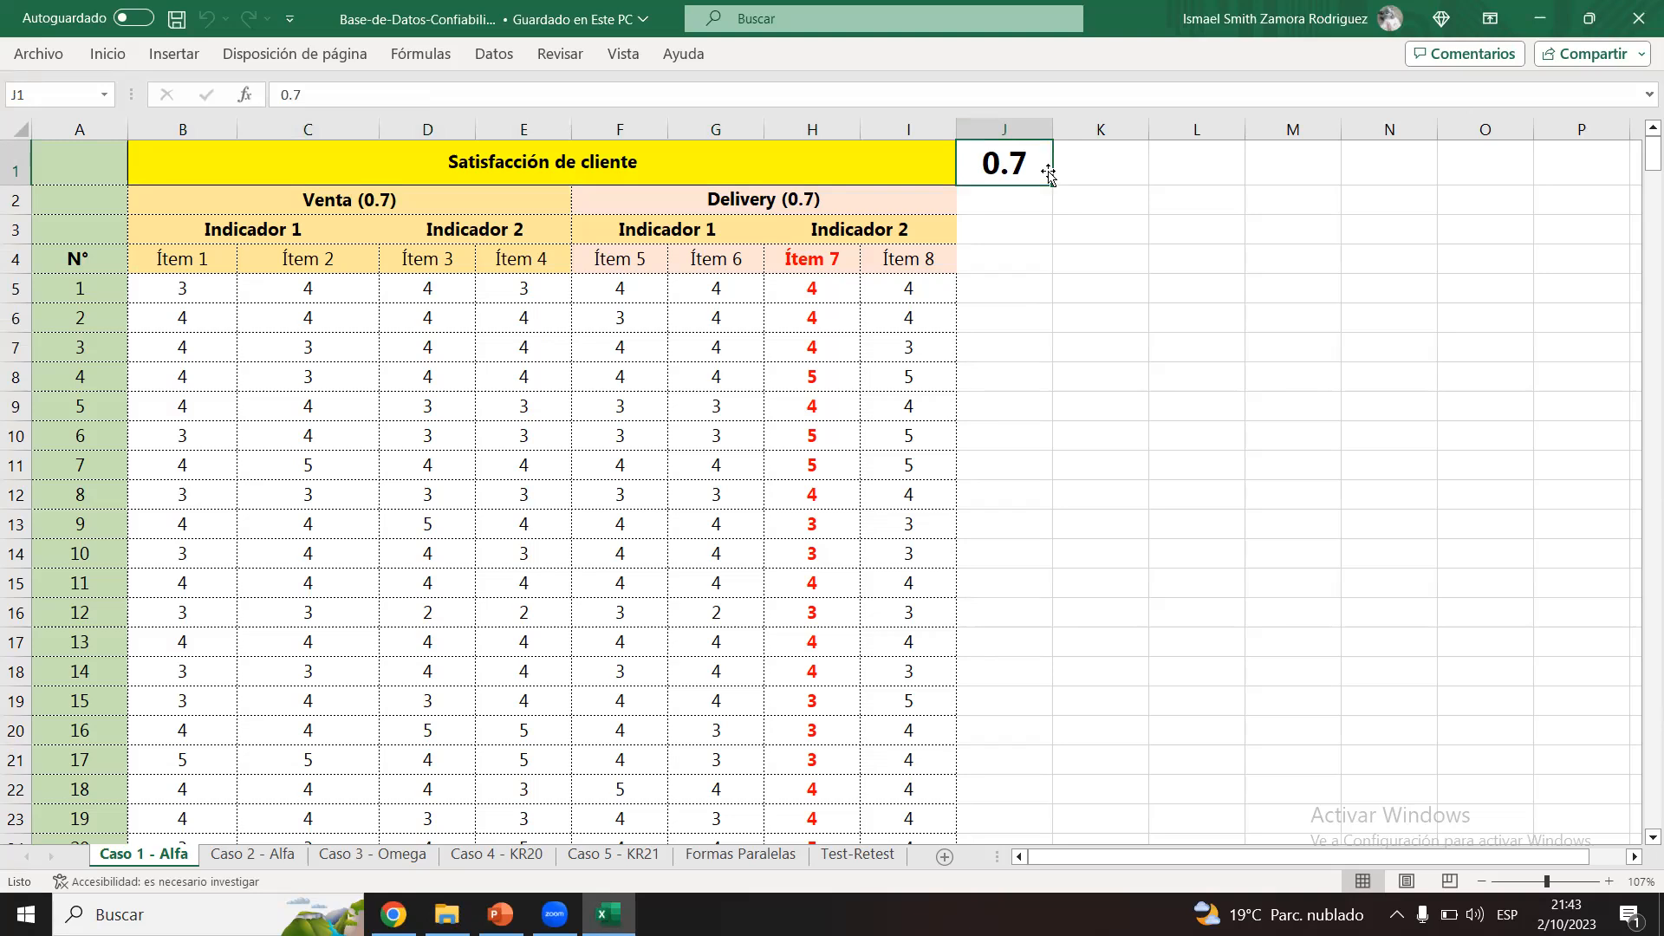
pyautogui.click(491, 204)
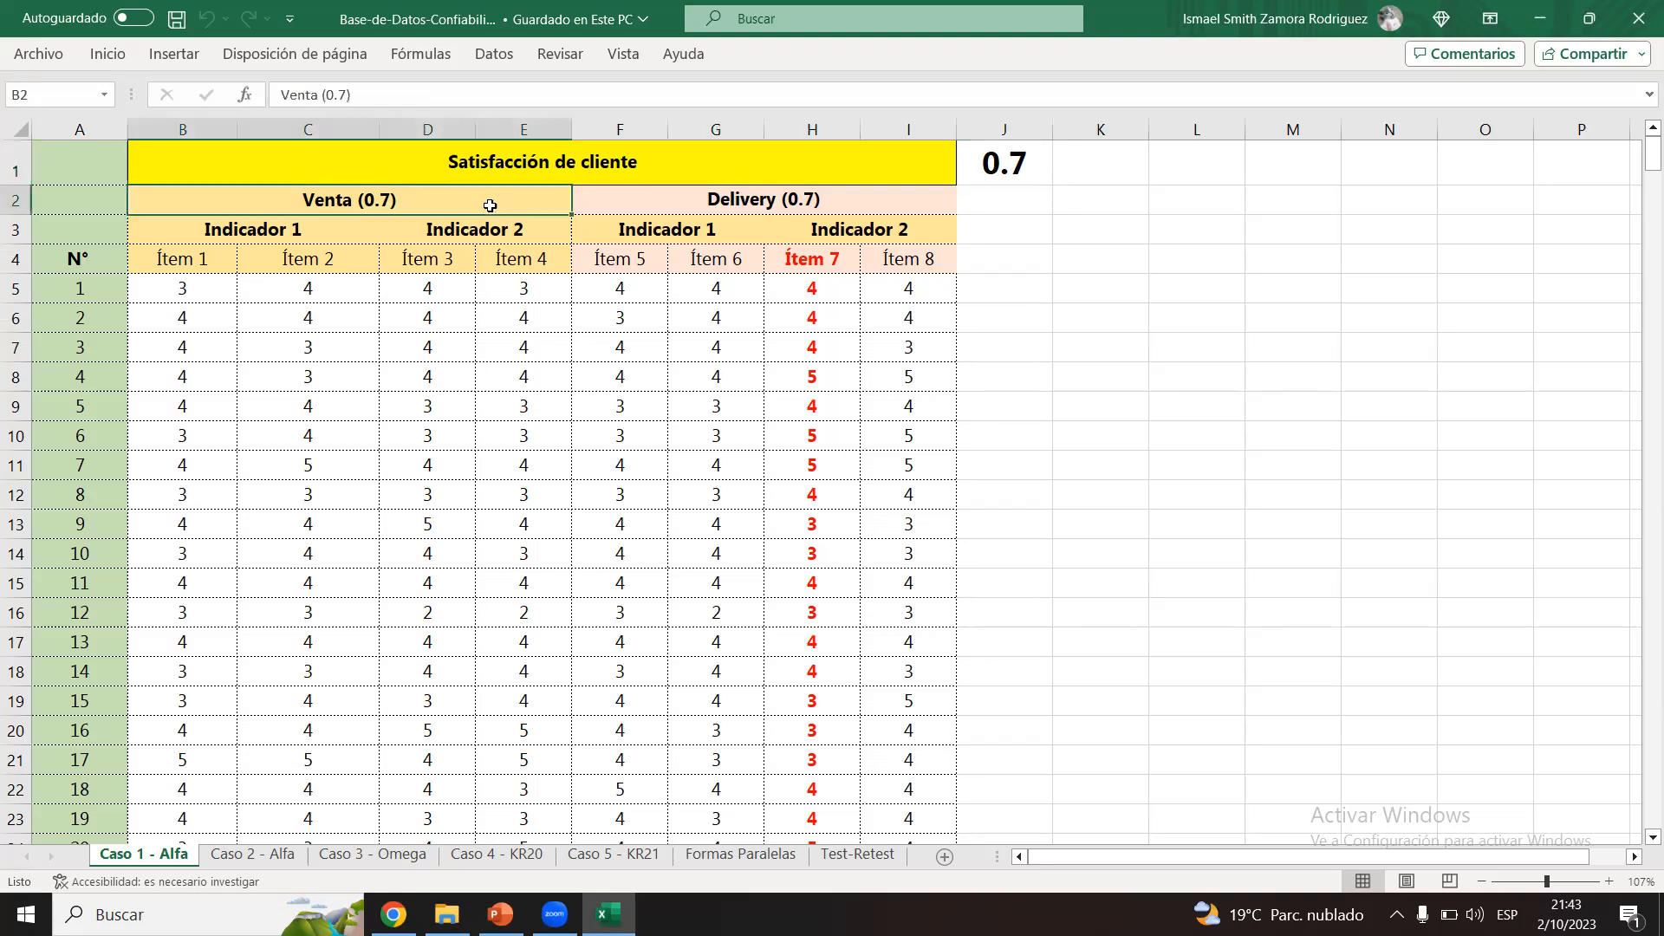
pyautogui.click(595, 208)
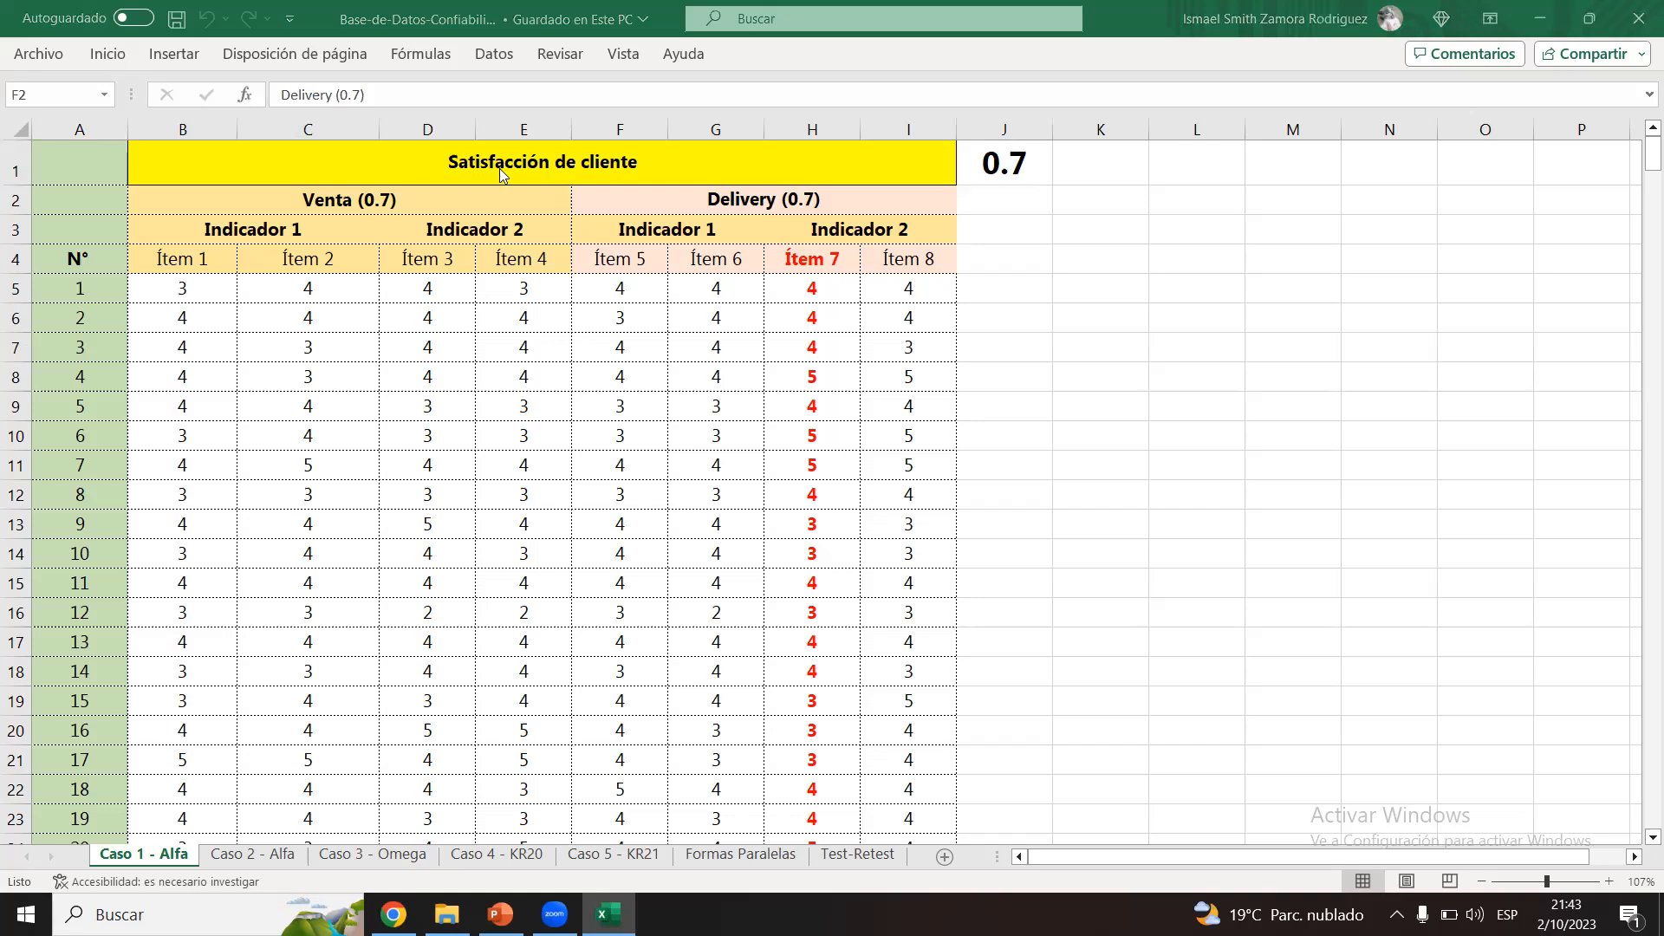
pyautogui.click(465, 168)
pyautogui.click(399, 208)
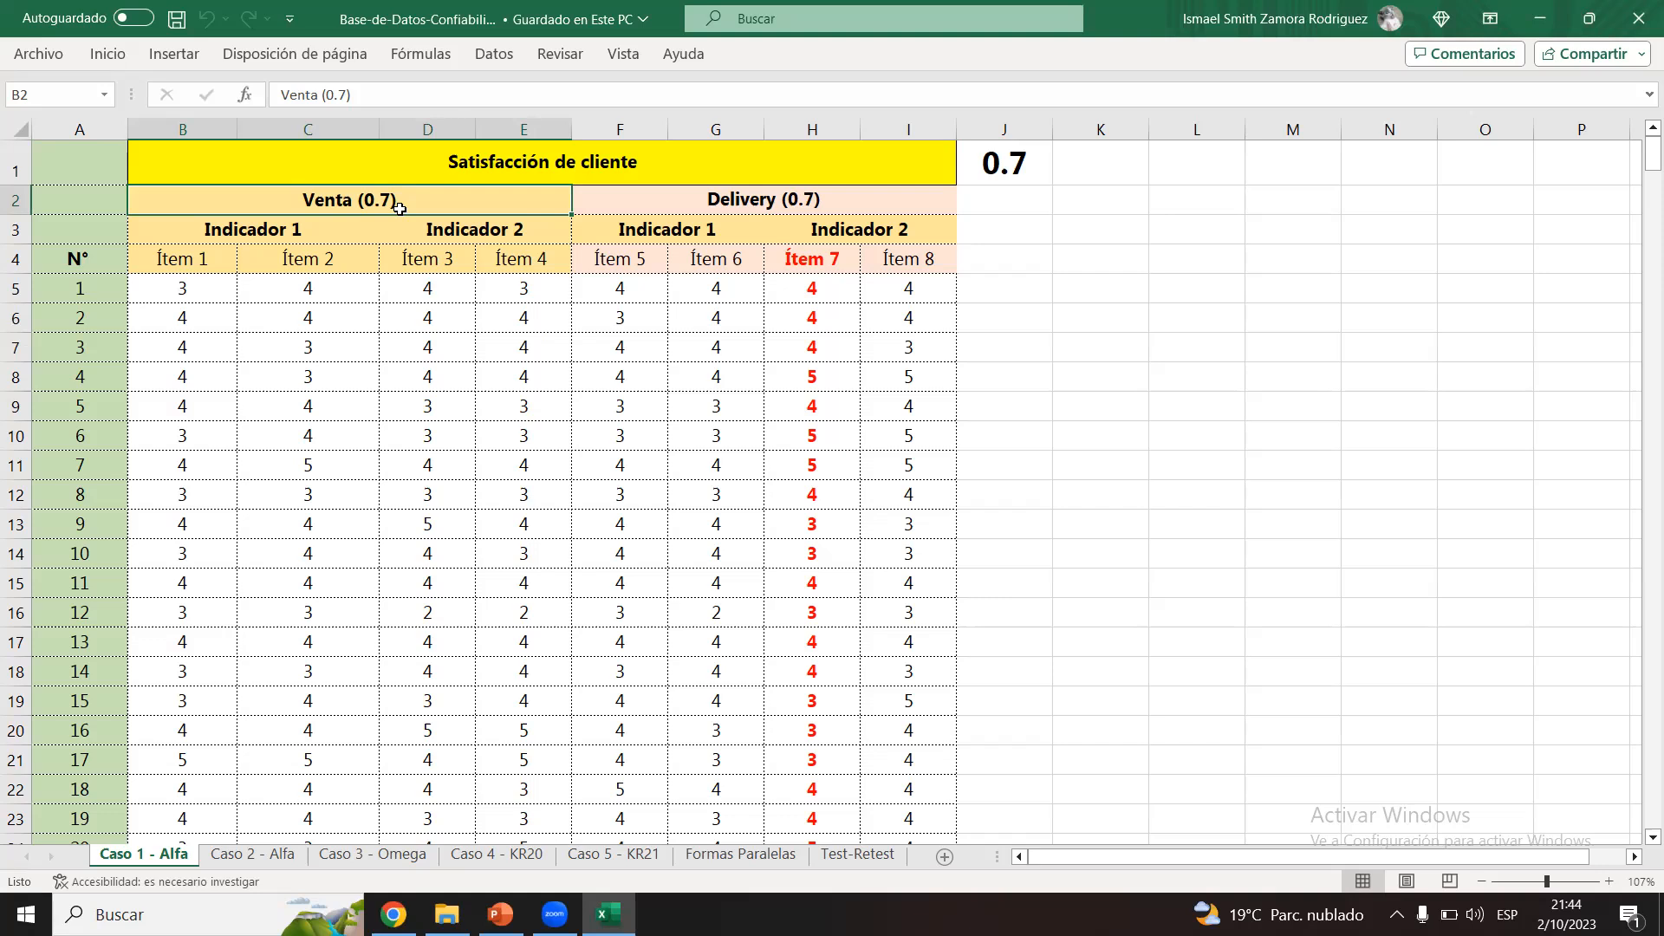
pyautogui.click(589, 163)
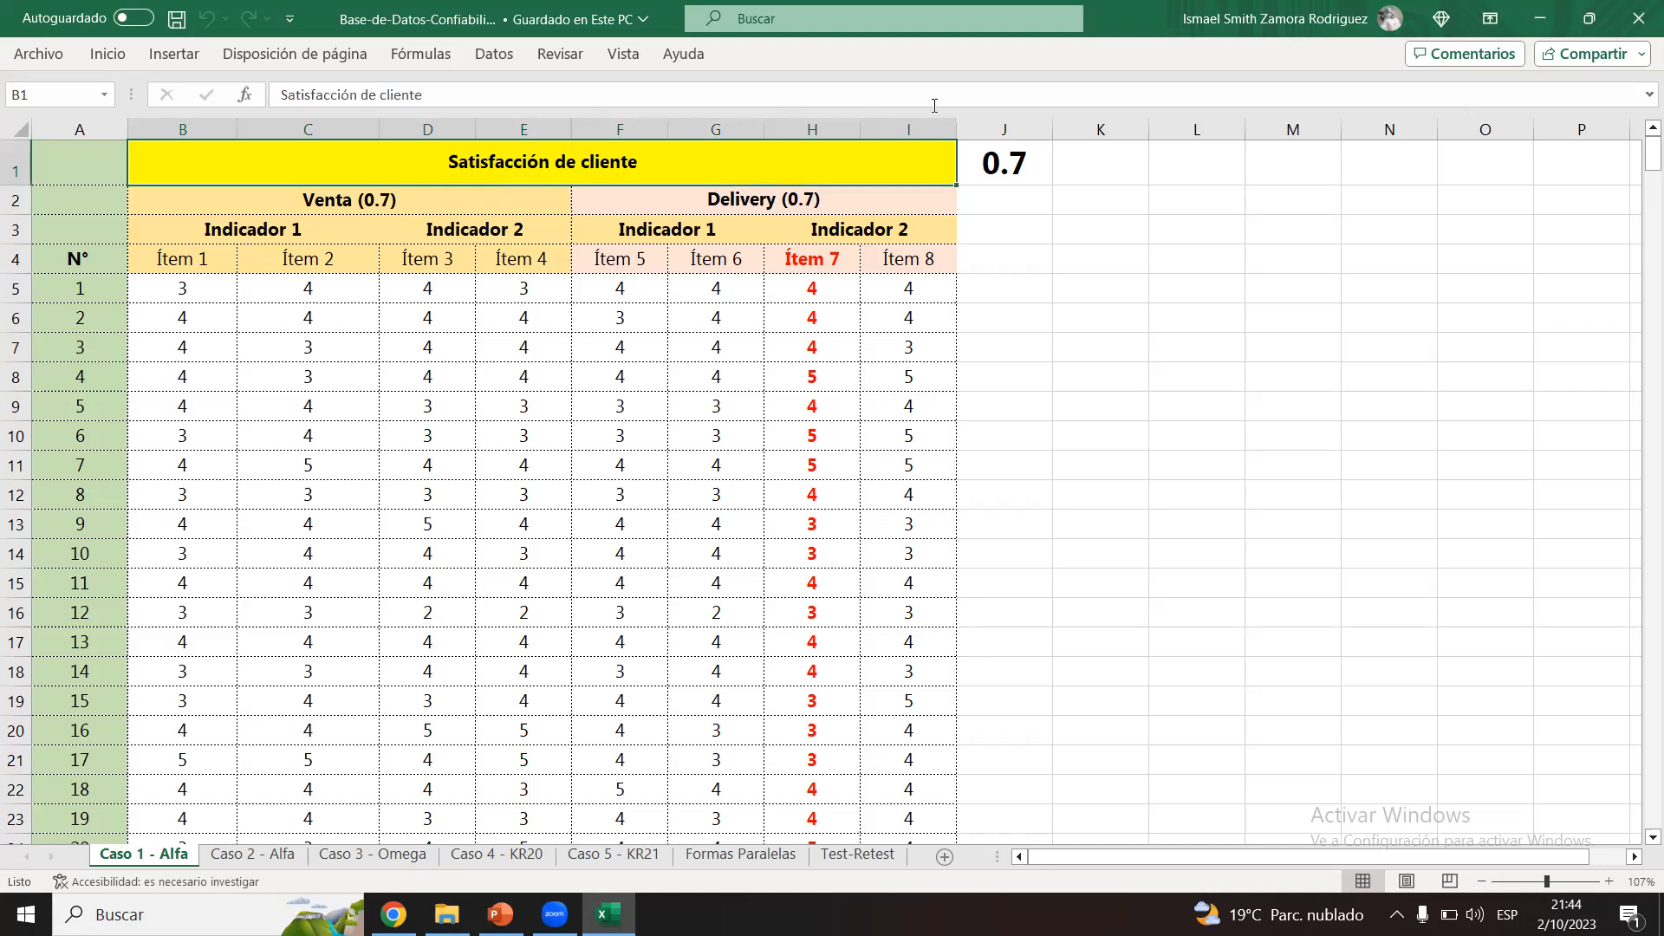
pyautogui.click(999, 165)
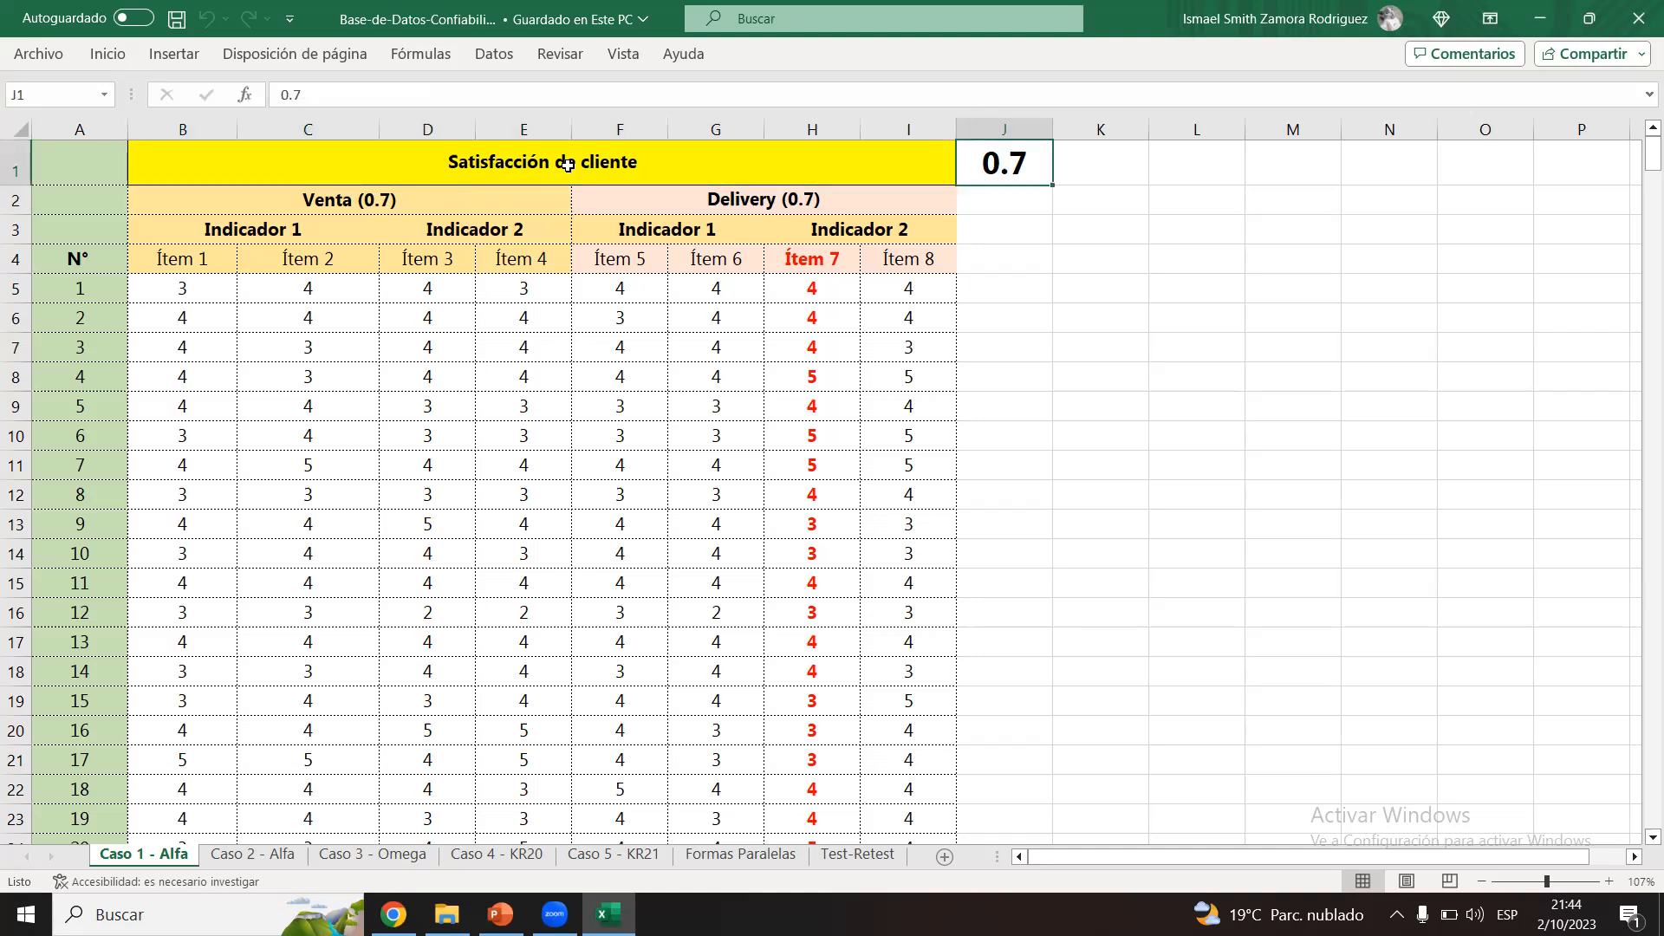
pyautogui.click(497, 169)
pyautogui.click(993, 163)
pyautogui.moveTo(496, 208); pyautogui.dragTo(628, 200)
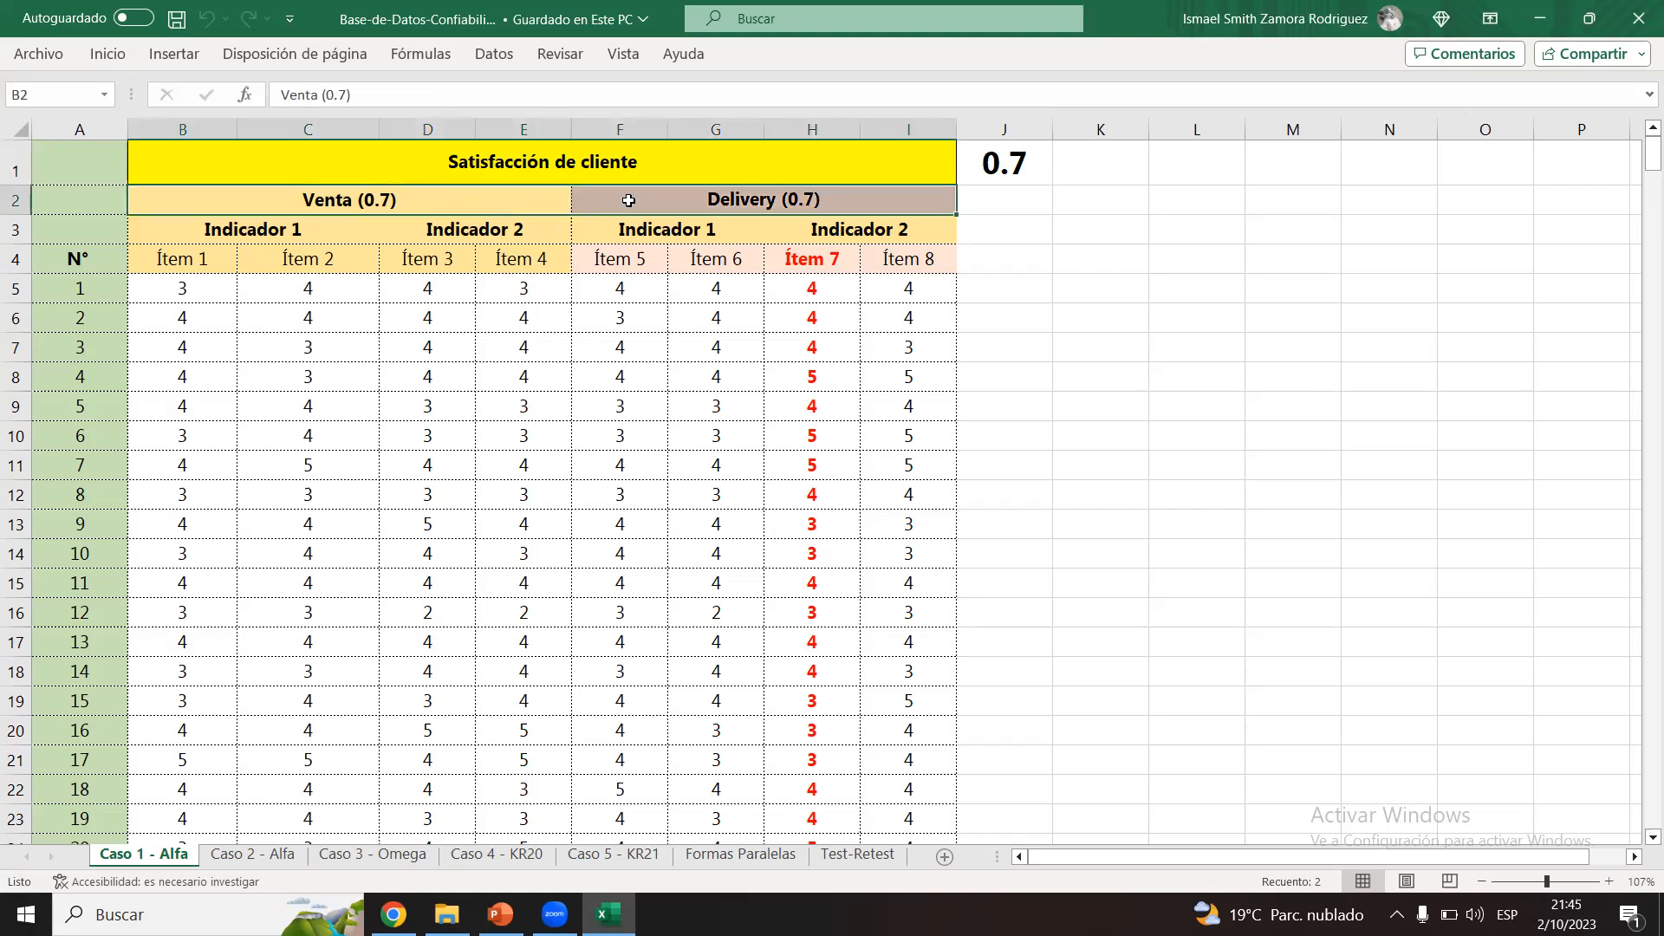
pyautogui.click(629, 201)
pyautogui.moveTo(536, 169); pyautogui.dragTo(665, 199)
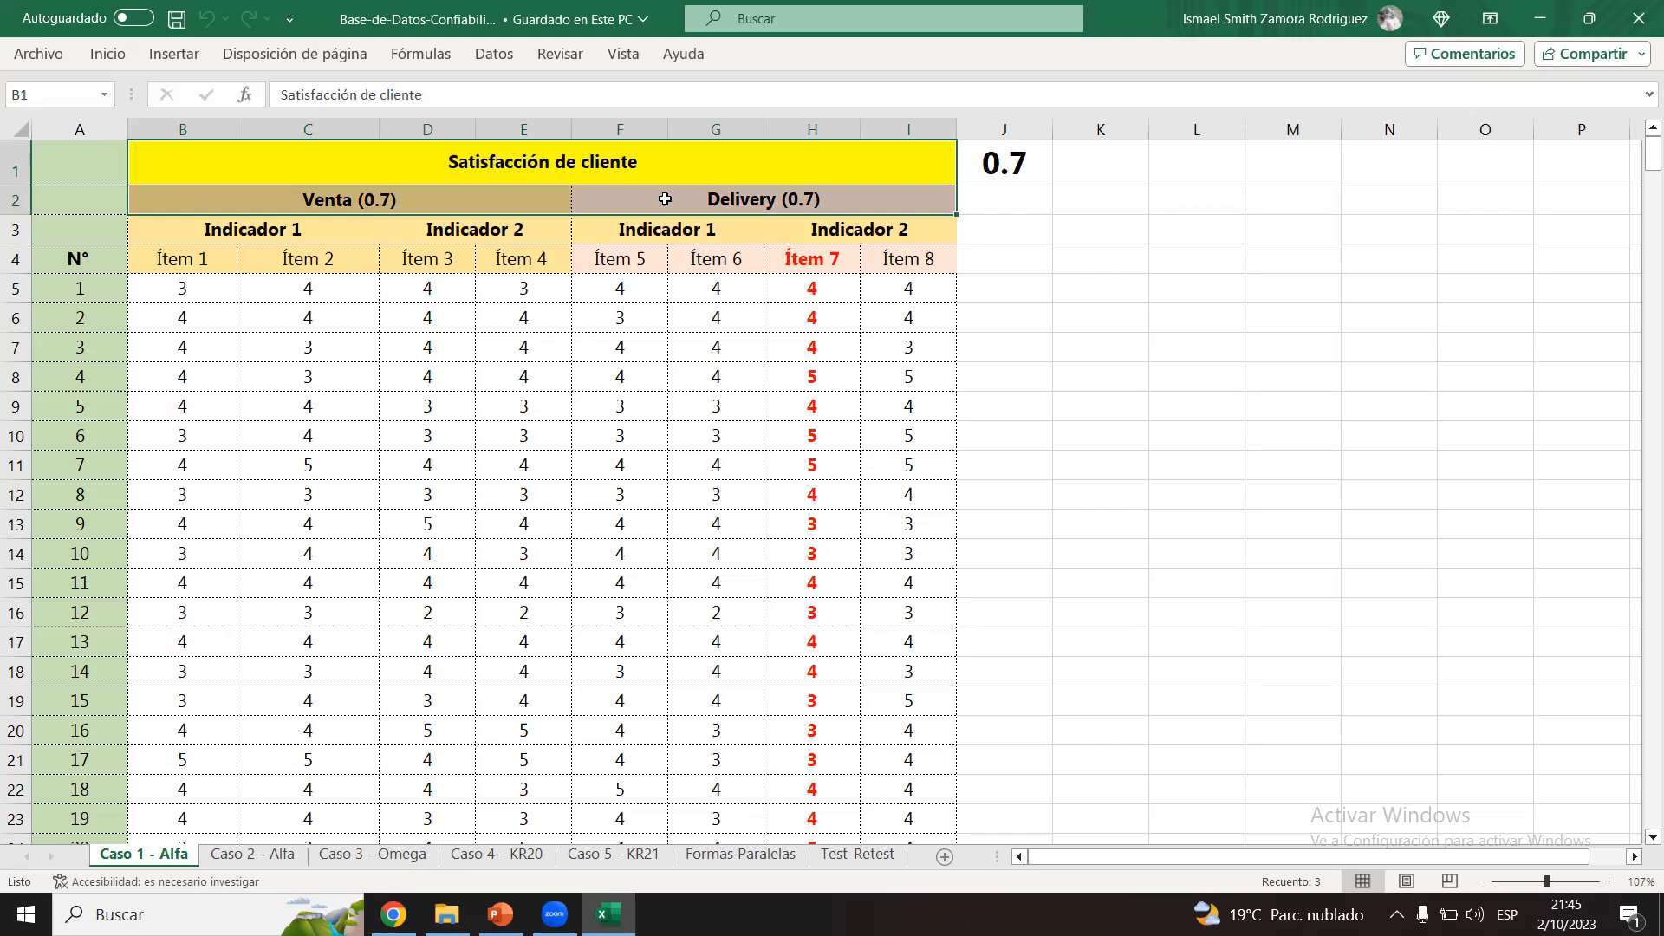
# Step: Copy the responses of all 20 respondents to Ítem 1 through Ítem 8, range B5:I24
pyautogui.click(609, 347)
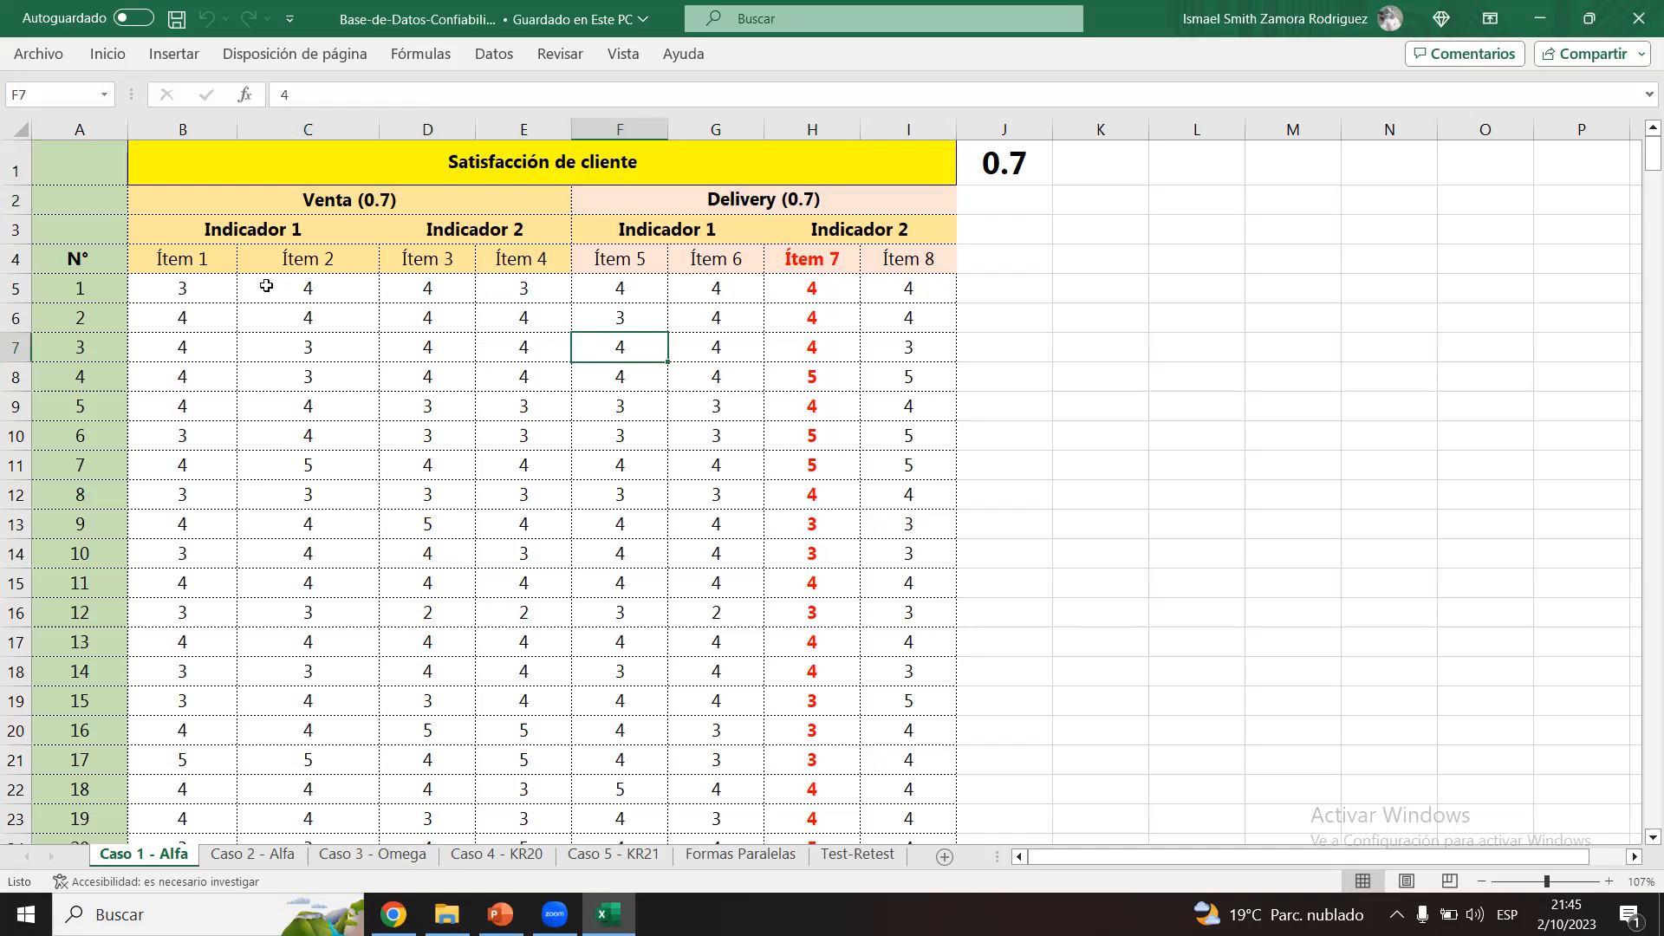
pyautogui.moveTo(200, 292); pyautogui.dragTo(953, 776)
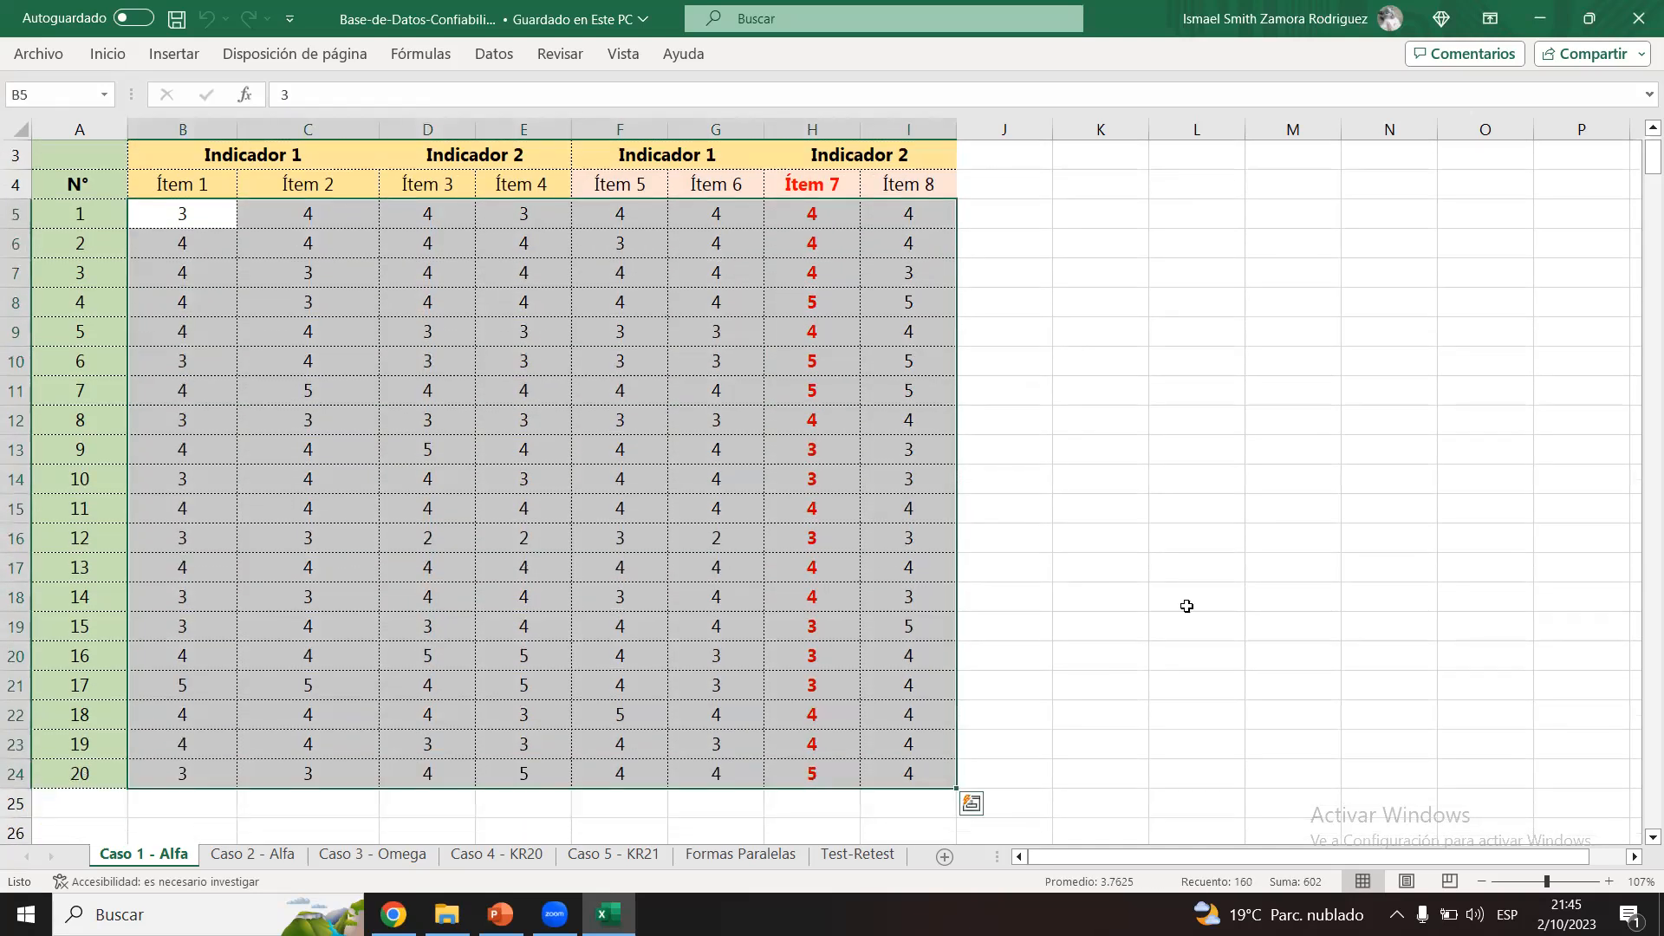
pyautogui.moveTo(1652, 165); pyautogui.dragTo(1640, 108)
pyautogui.hotkey('ctrl', 'c')
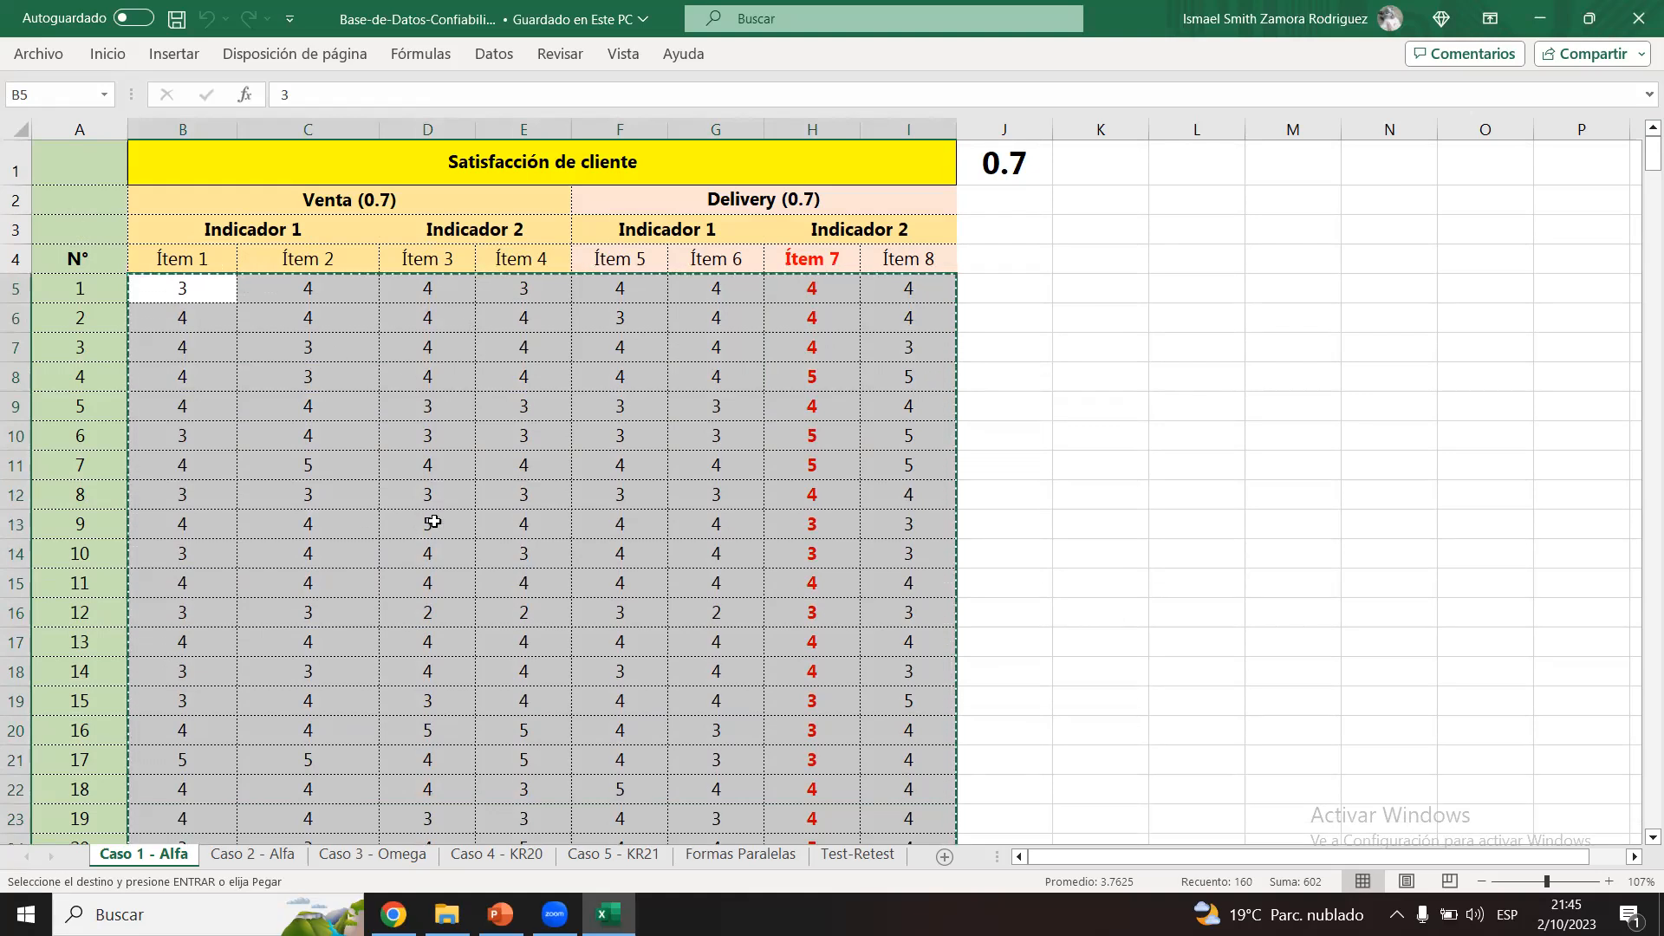
# Step: Launch IBM SPSS Statistics 27 and dismiss its welcome dialog to reach the empty data editor
pyautogui.press('super')
pyautogui.write('spss')
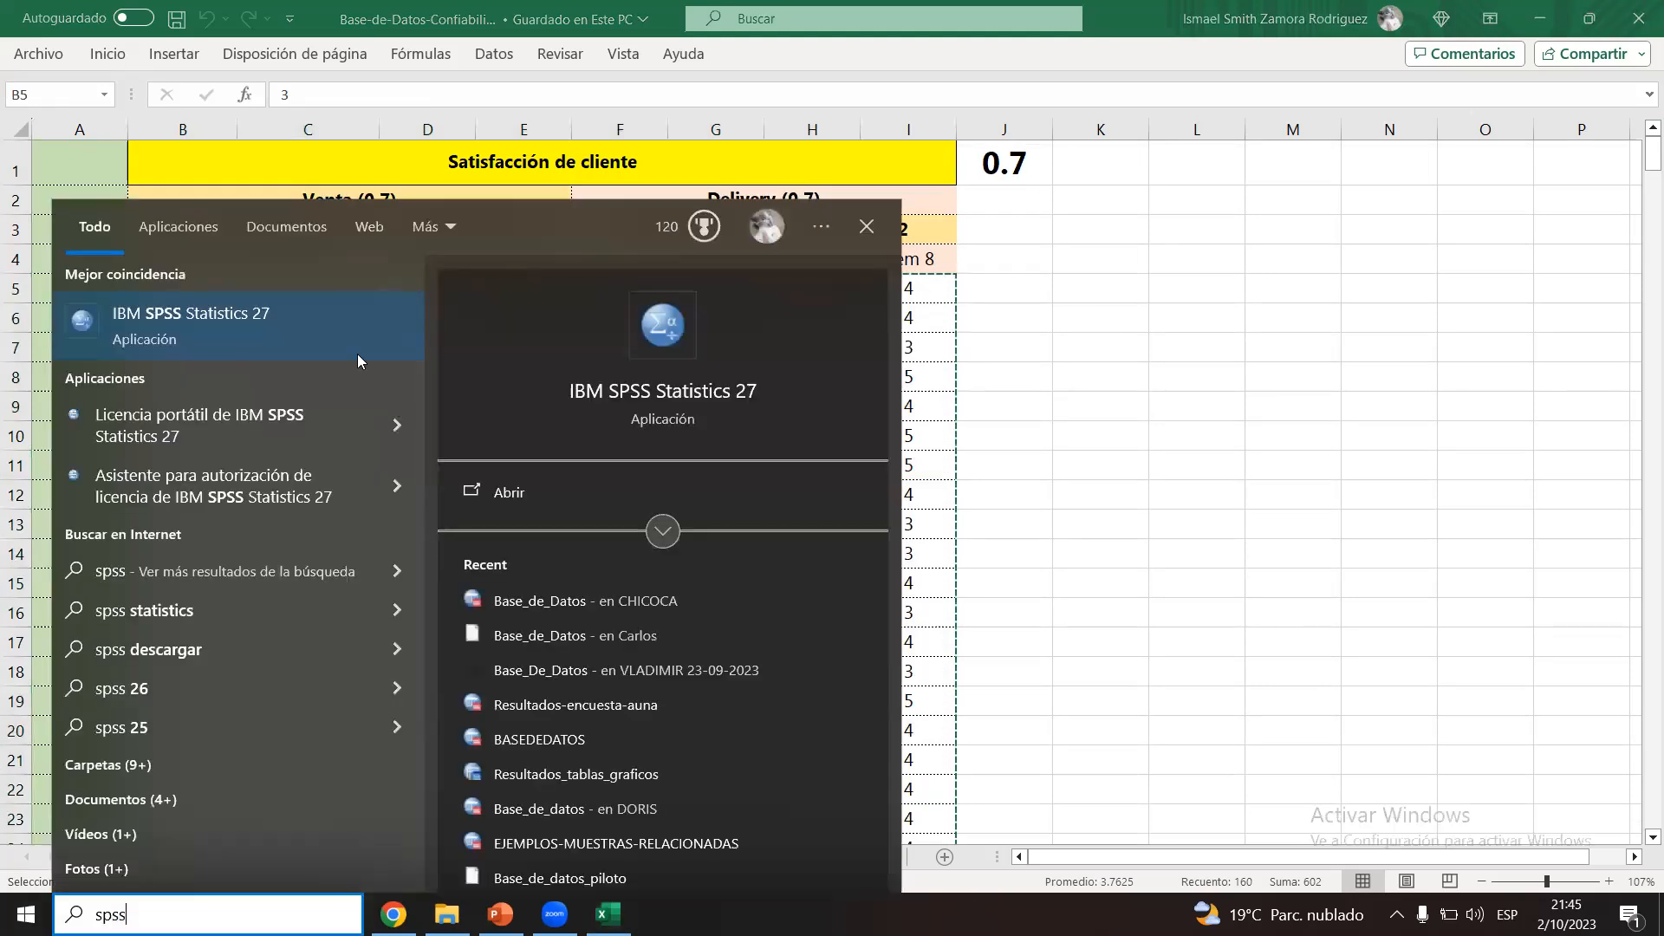
pyautogui.click(188, 328)
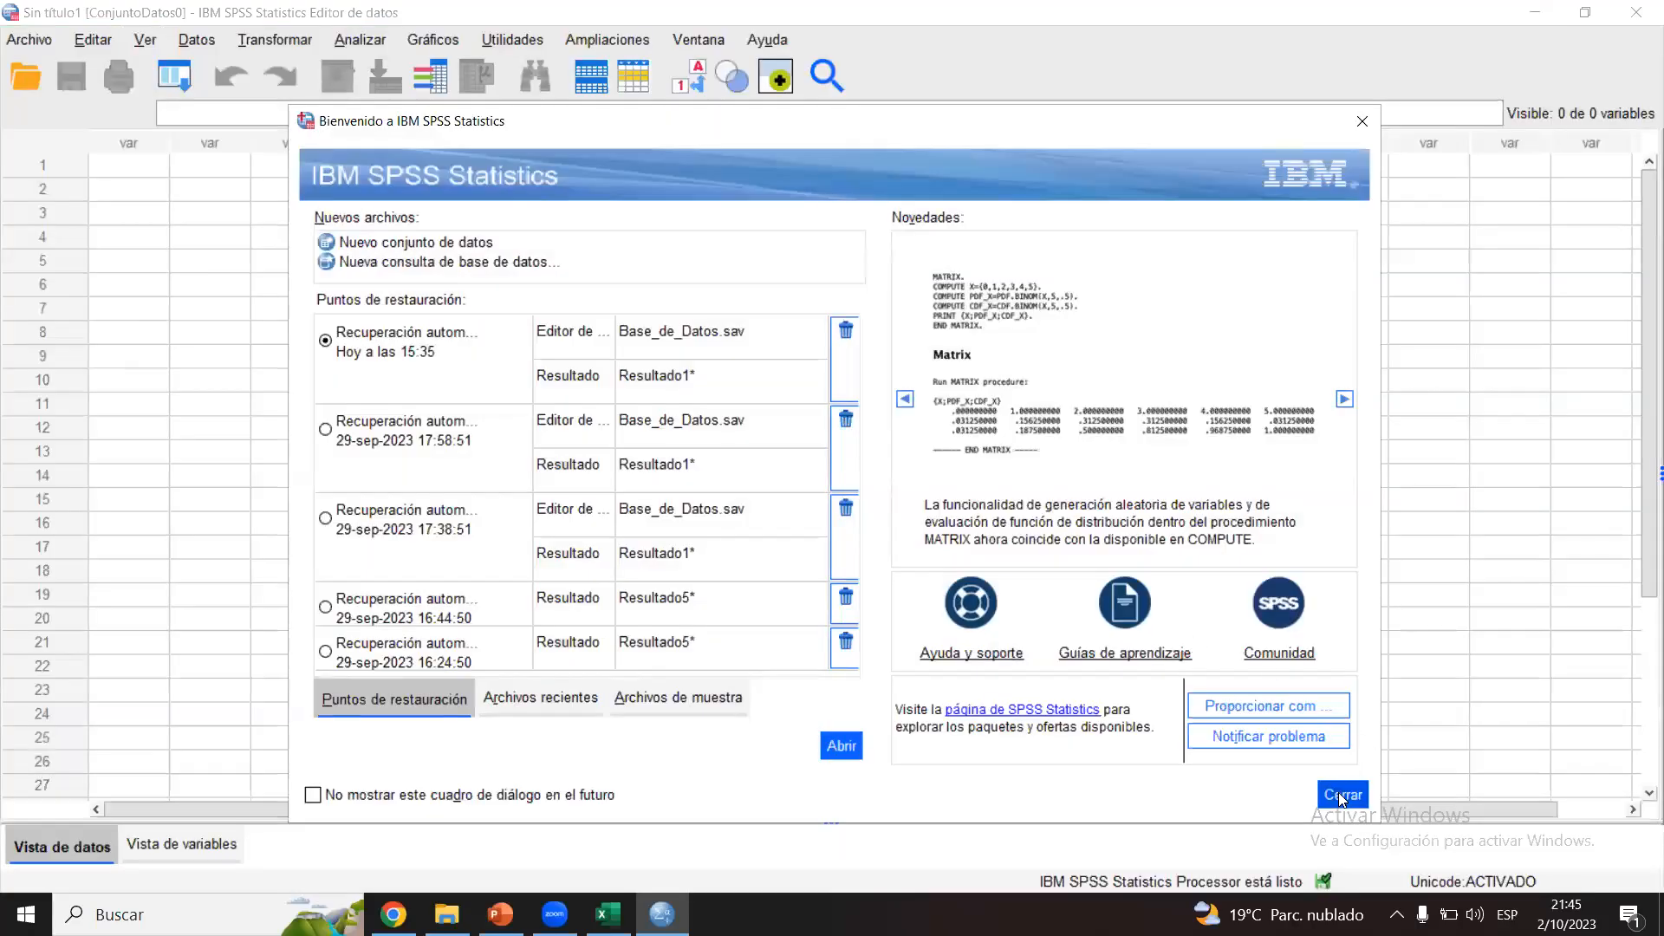
pyautogui.click(1338, 793)
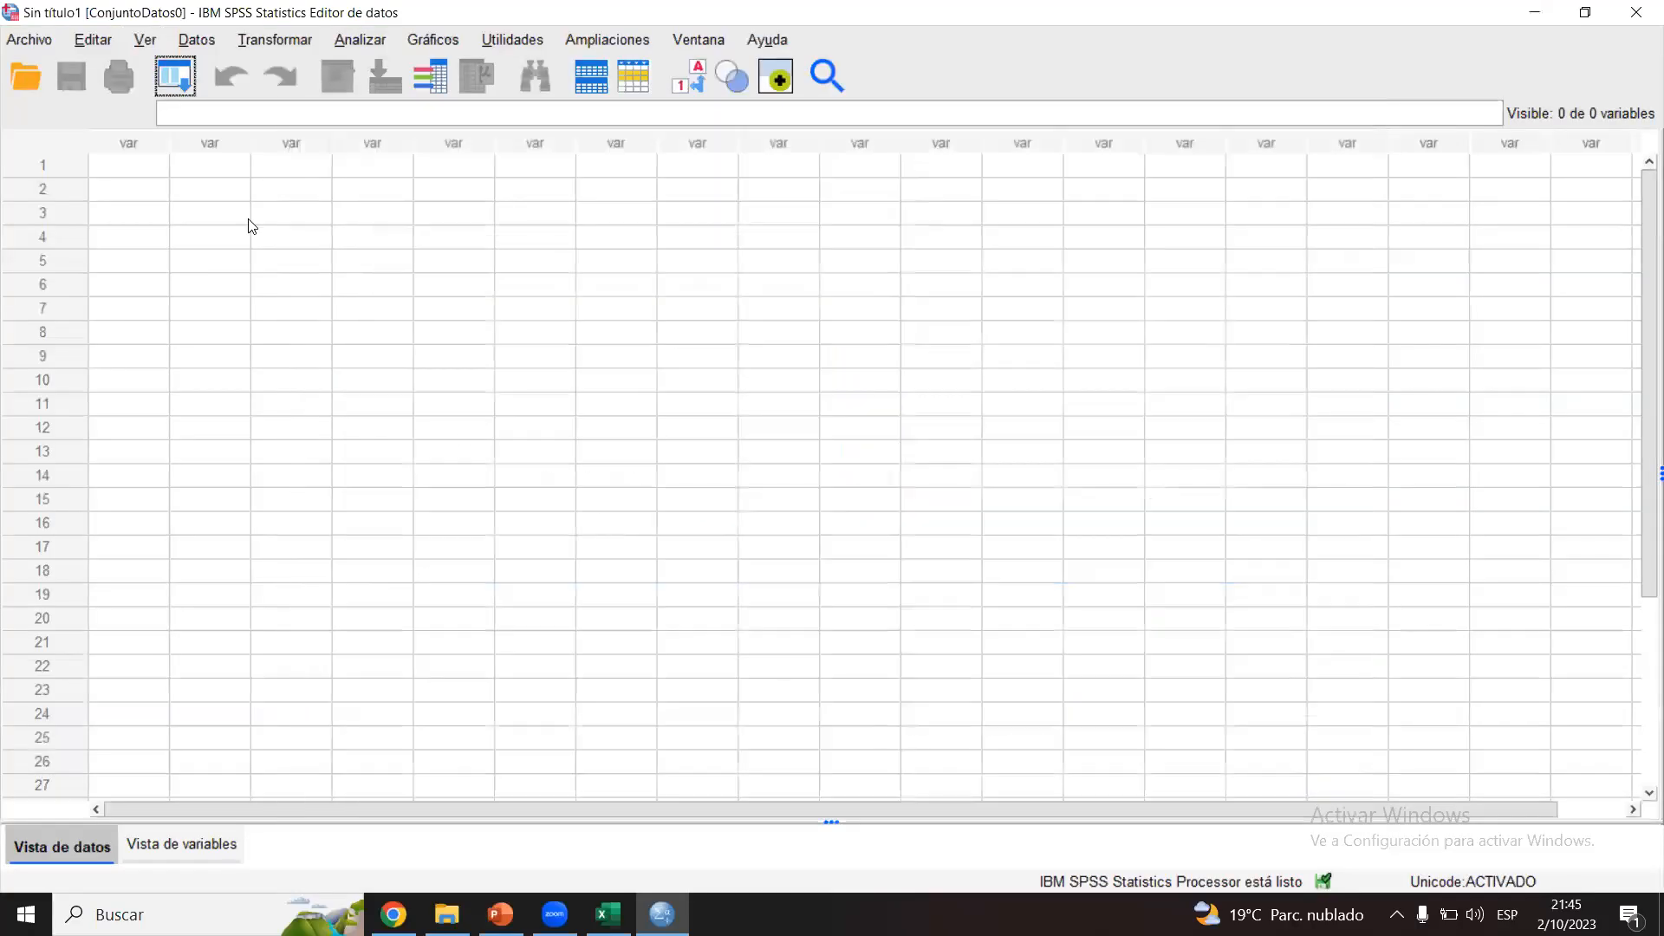
# Step: Paste the copied item responses into the empty dataset, starting at the first cell of row 1
pyautogui.click(137, 180)
pyautogui.click(152, 165)
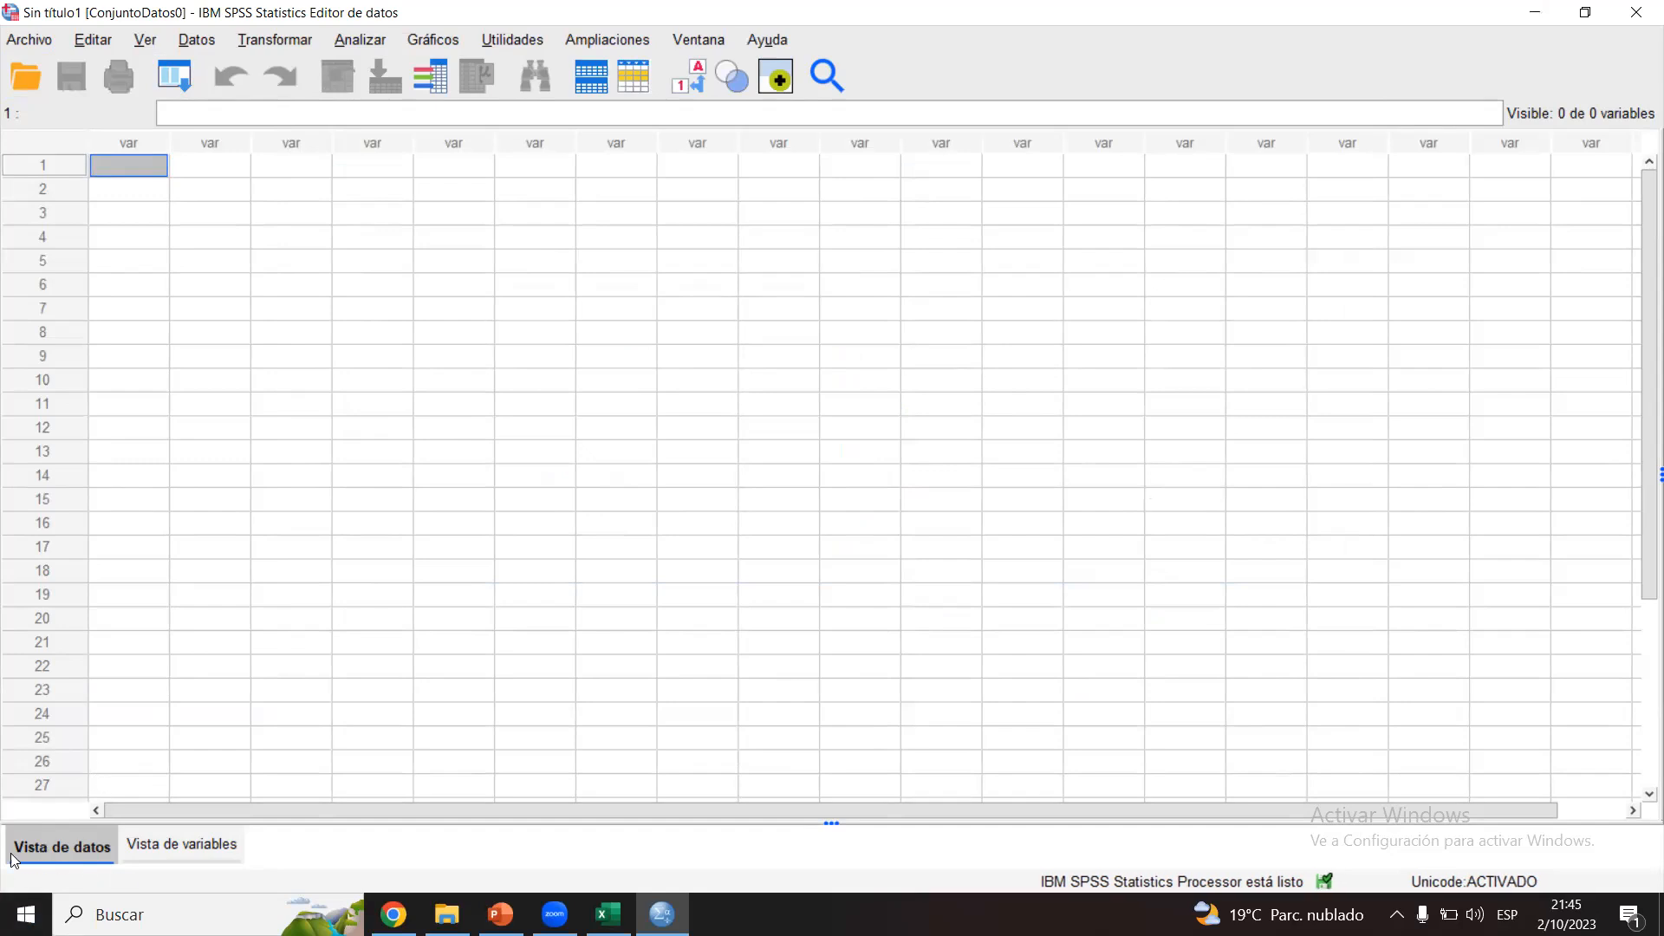
pyautogui.rightClick(126, 168)
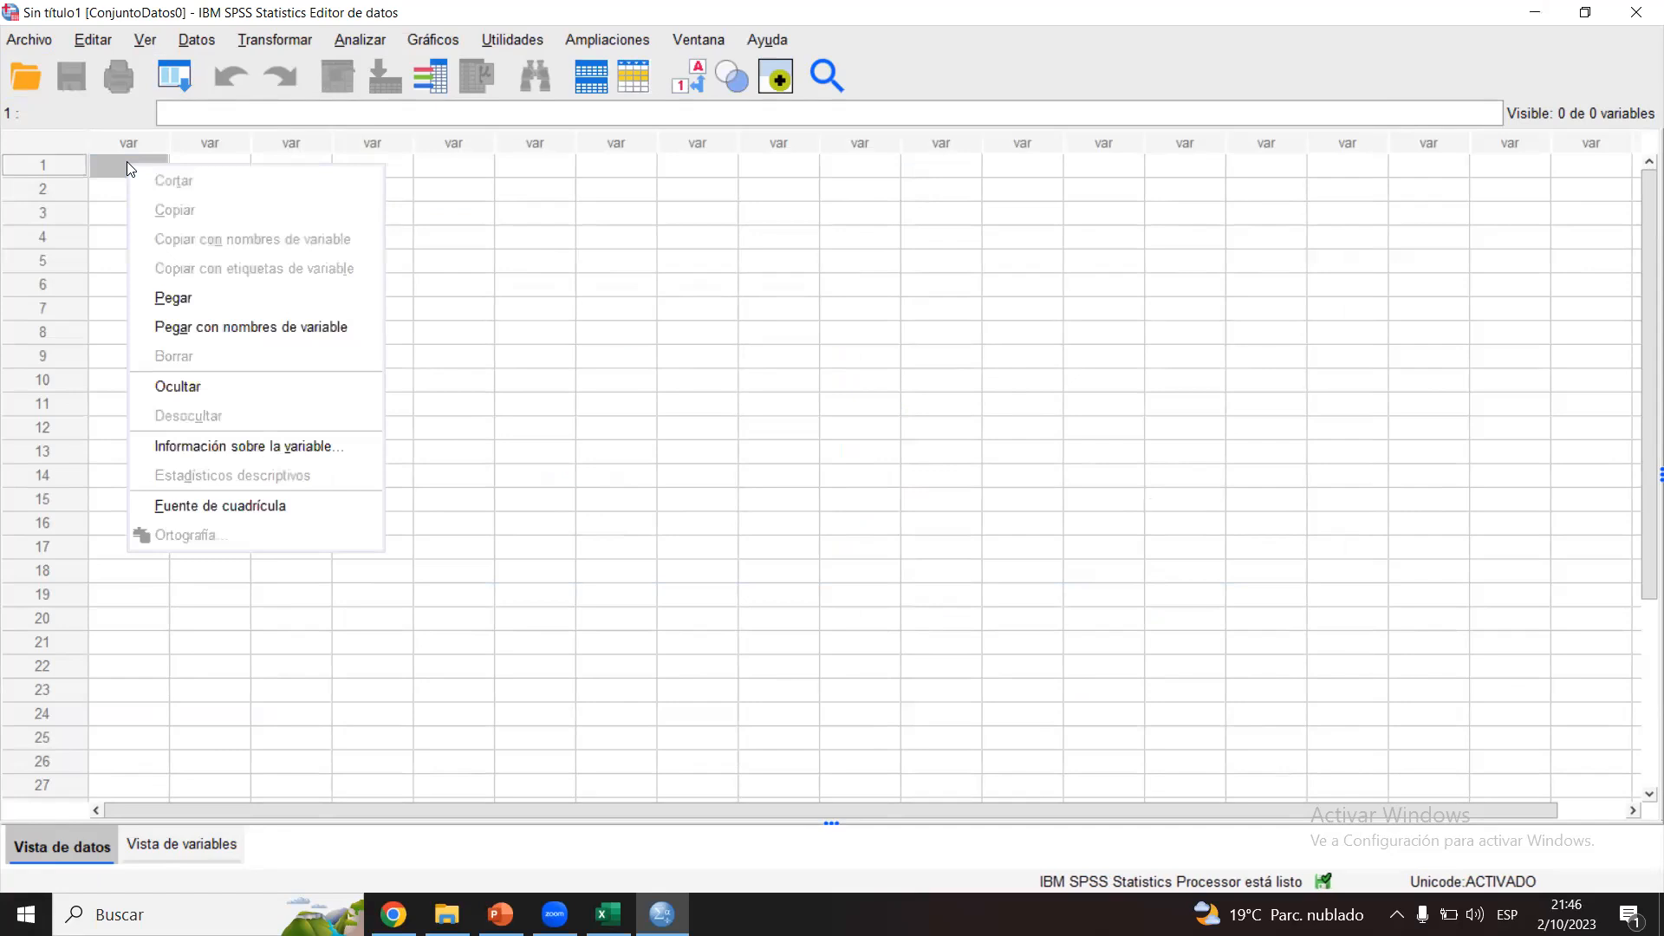
pyautogui.click(188, 303)
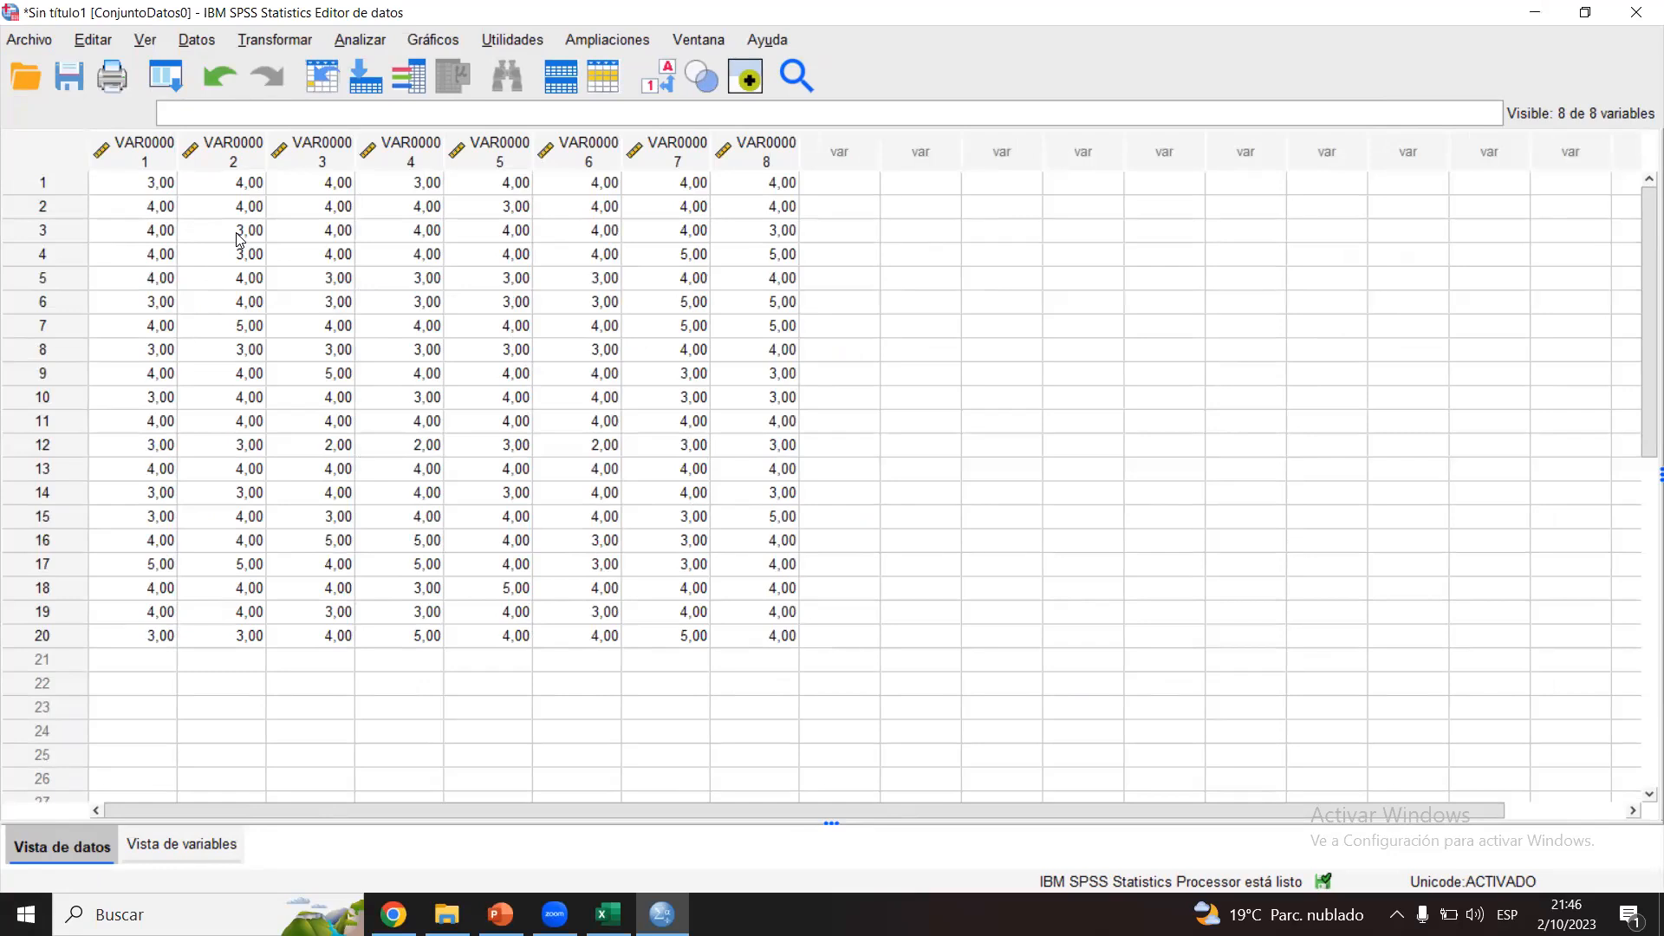
# Step: Review the definitions of the pasted variables in the variable view and return to the data view
pyautogui.click(182, 844)
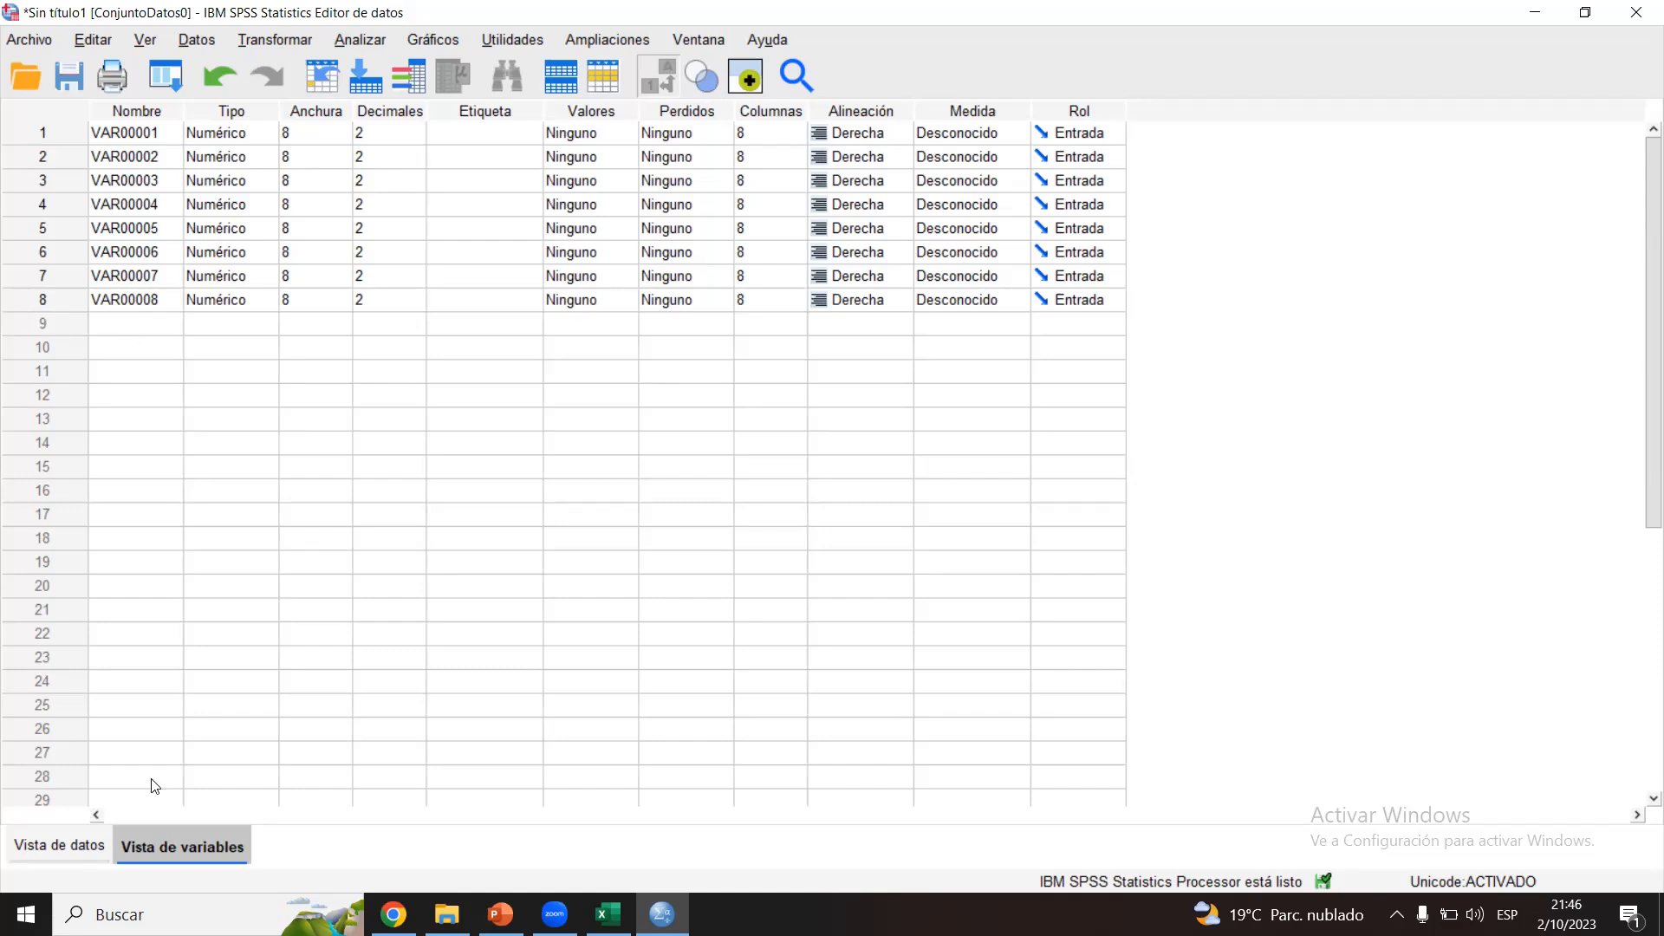
pyautogui.click(95, 843)
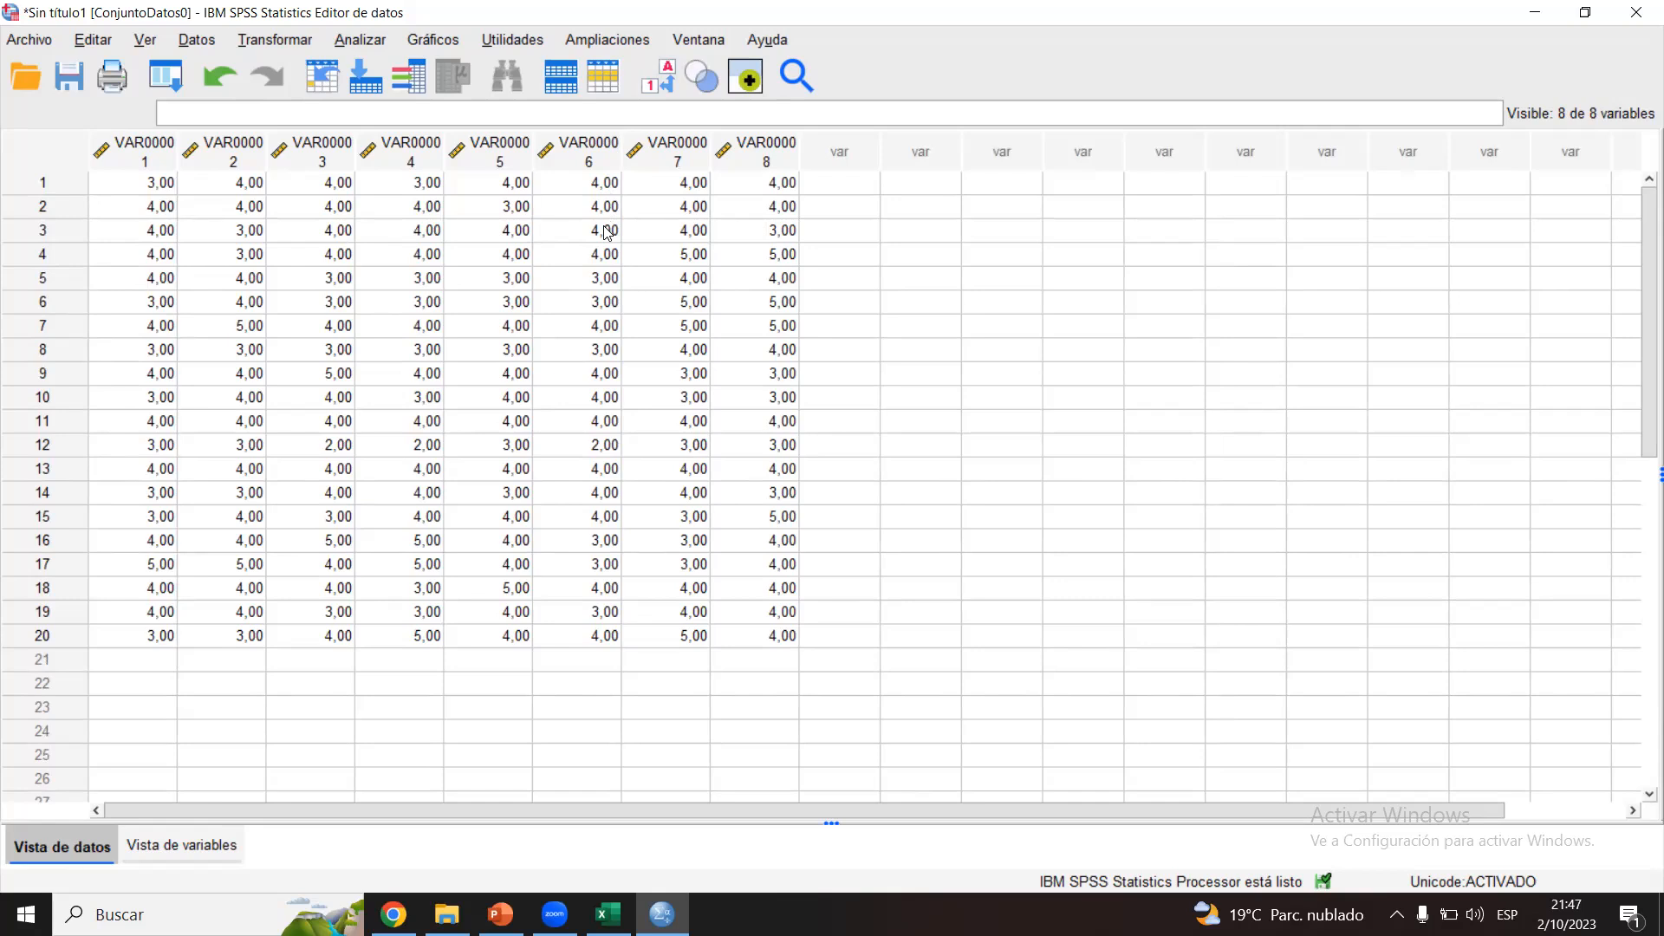
pyautogui.click(179, 843)
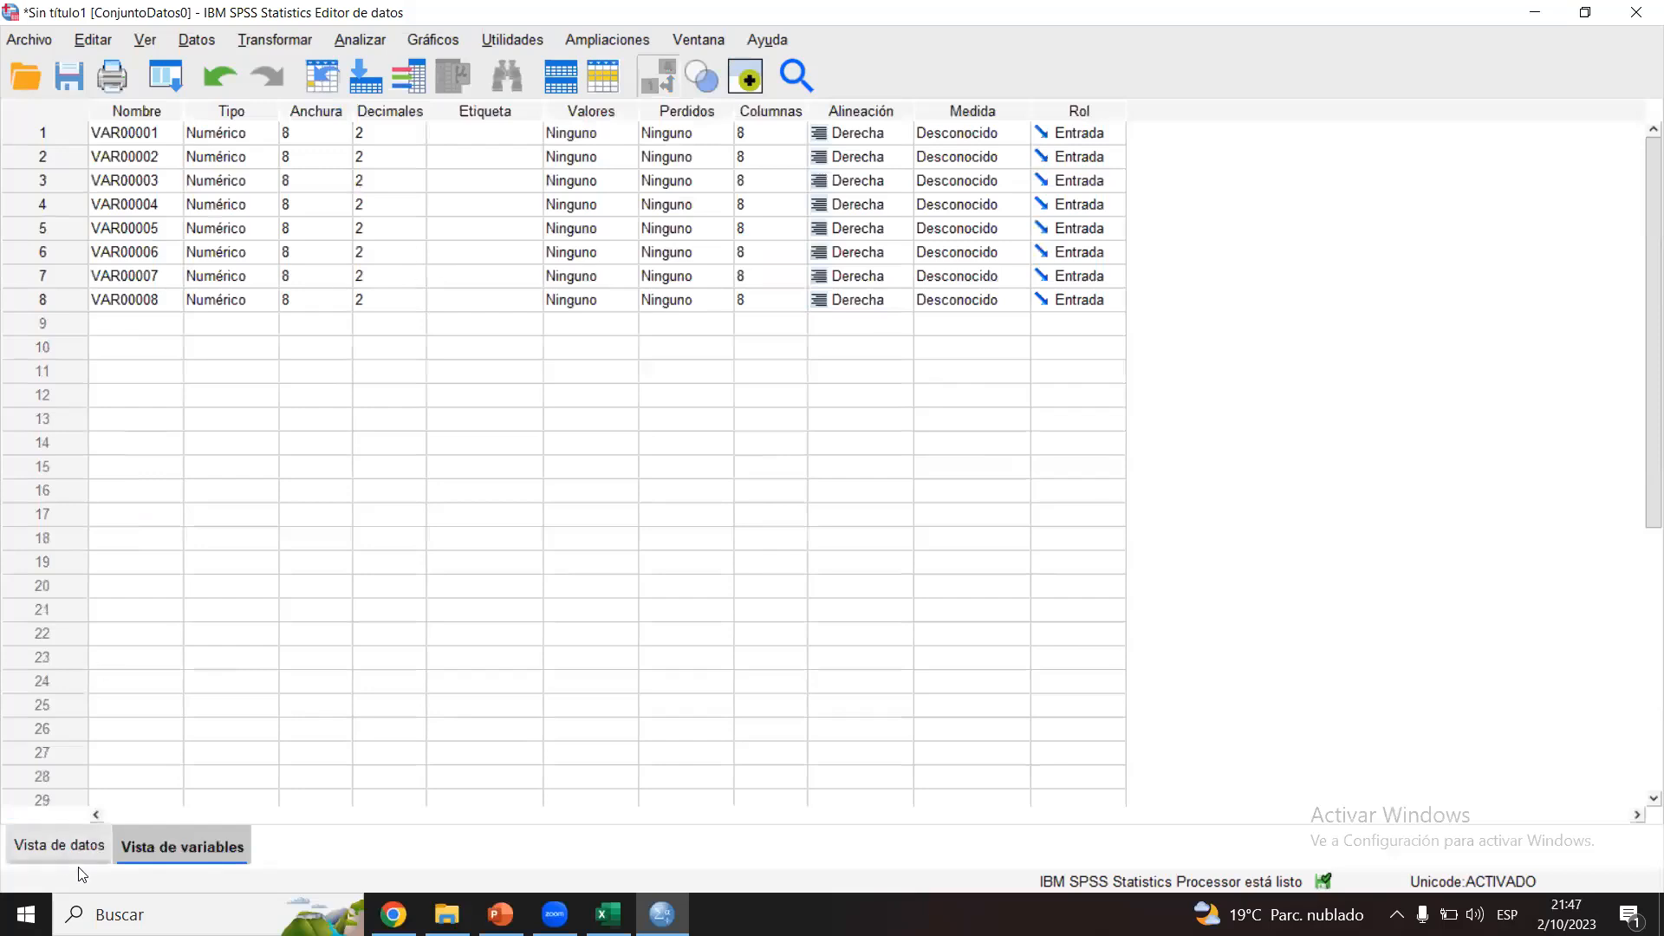
pyautogui.click(55, 845)
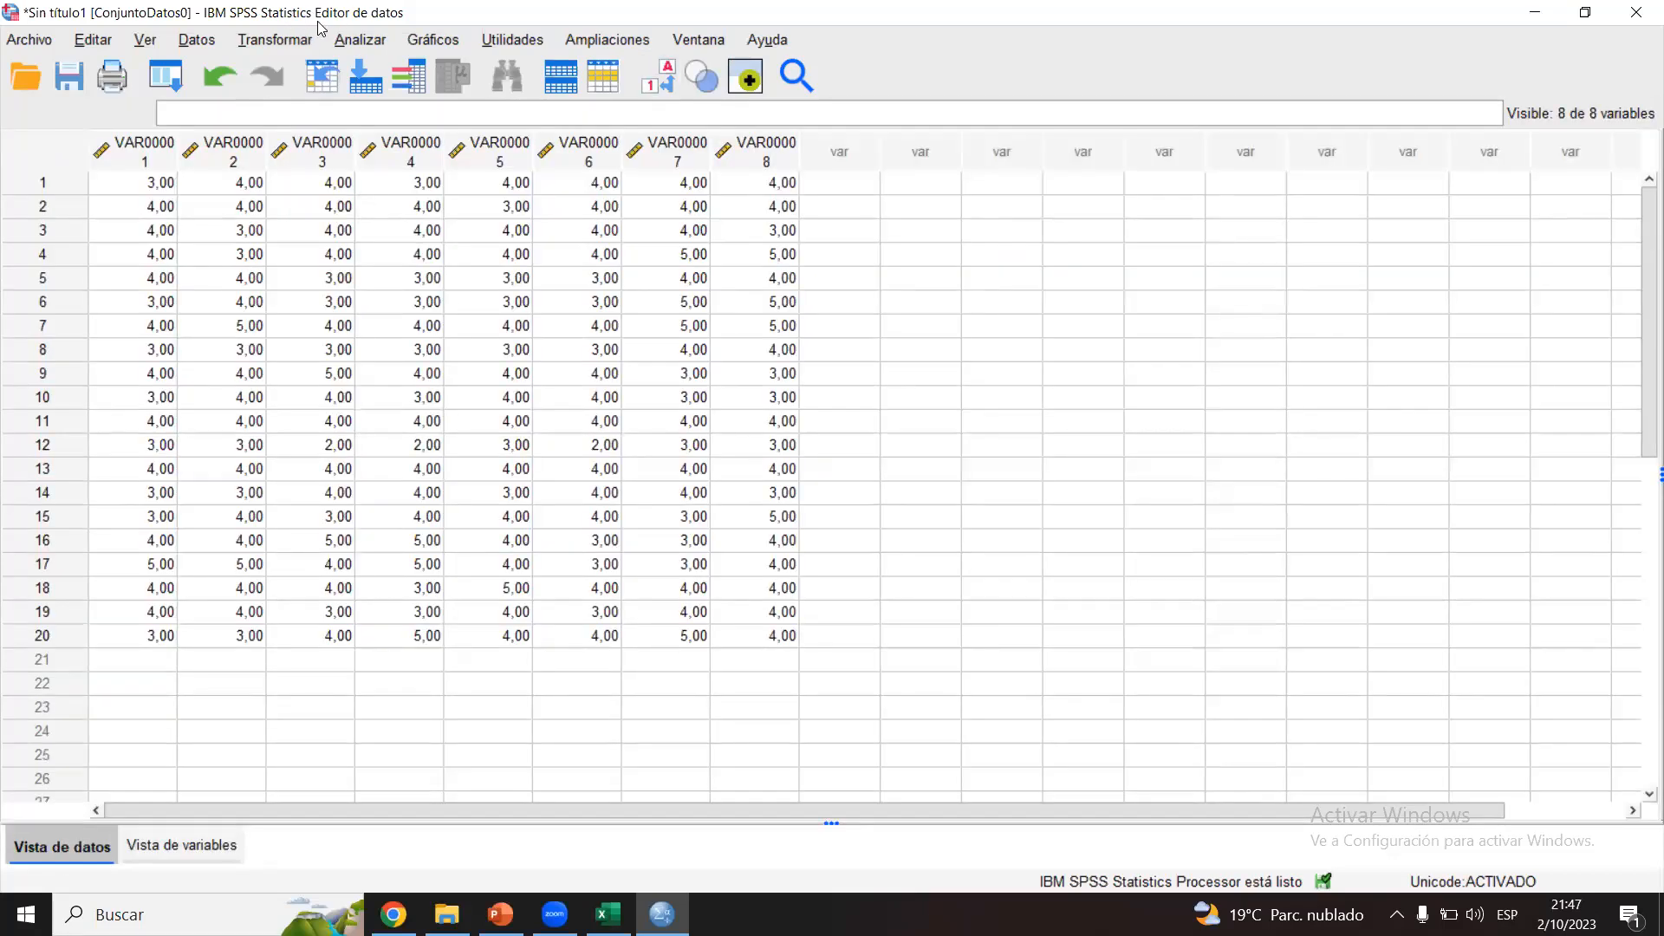
# Step: Open the scale reliability analysis (Análisis de fiabilidad) and add VAR00001 through VAR00008 as its Elementos
pyautogui.click(367, 41)
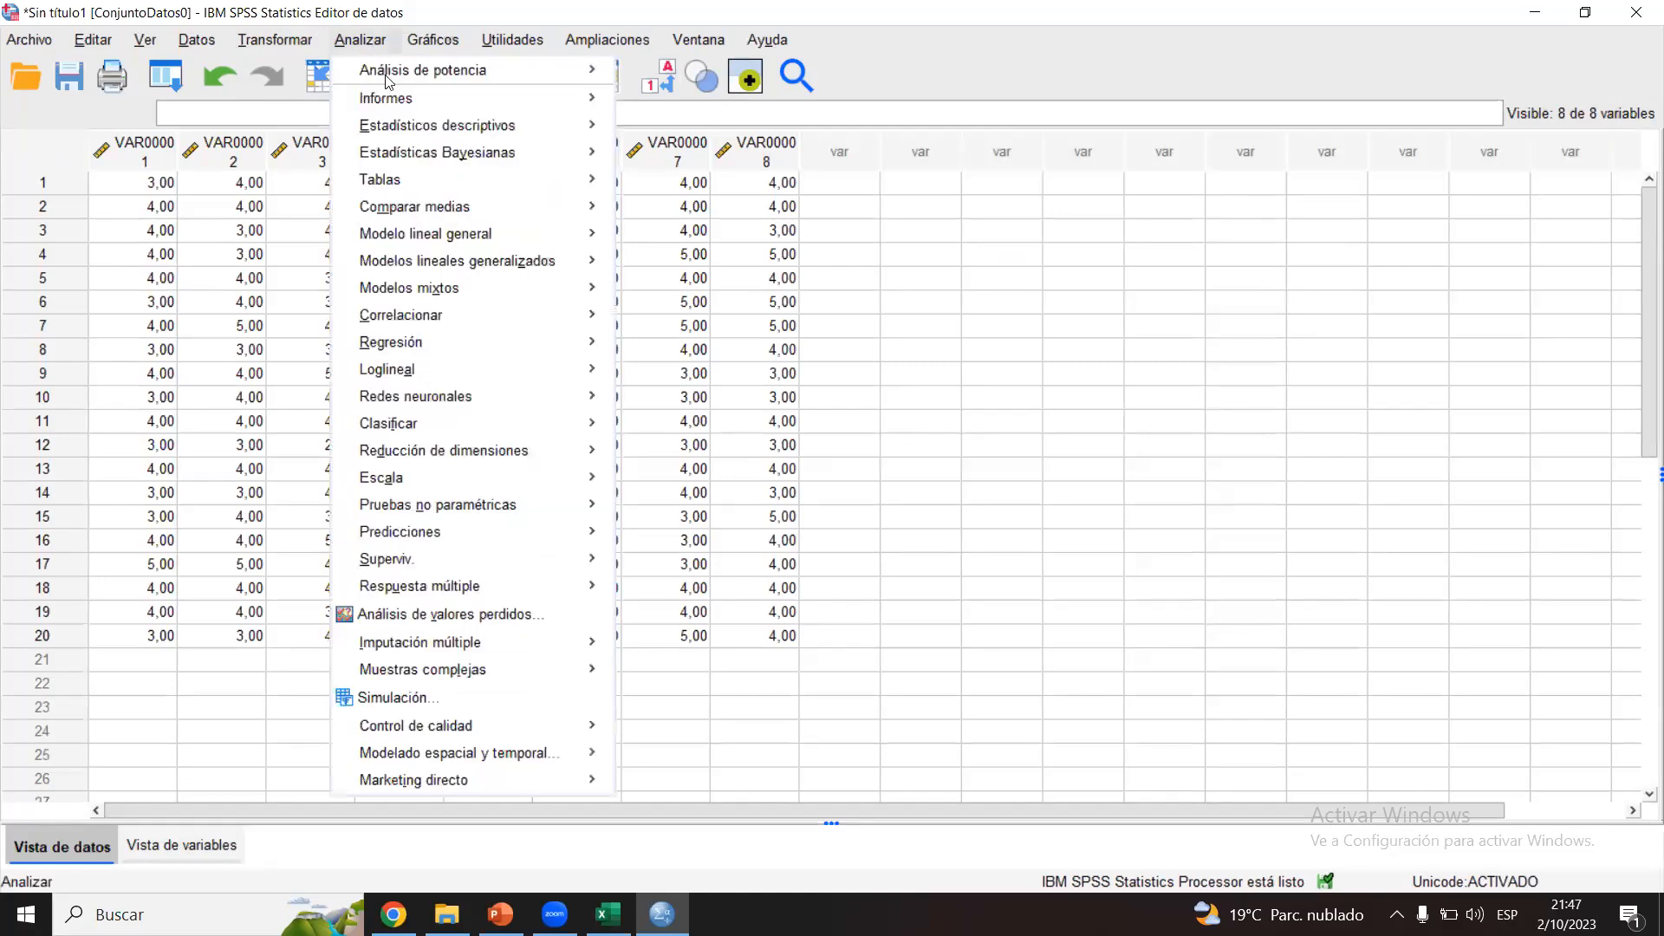
pyautogui.moveTo(386, 481)
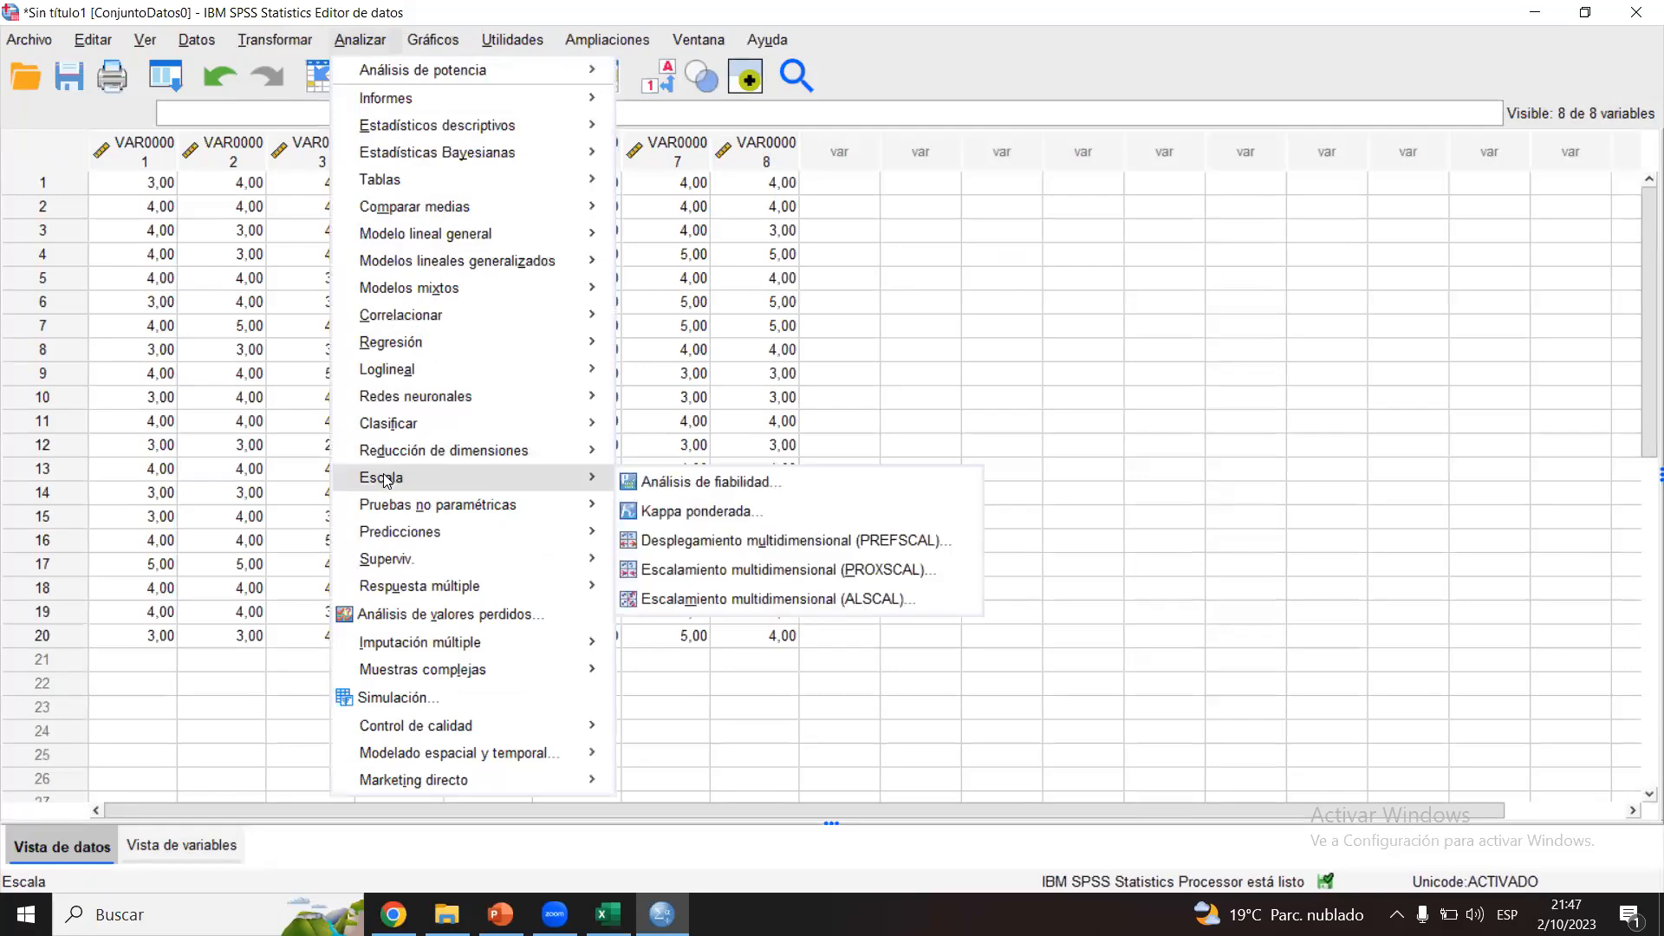
pyautogui.click(659, 484)
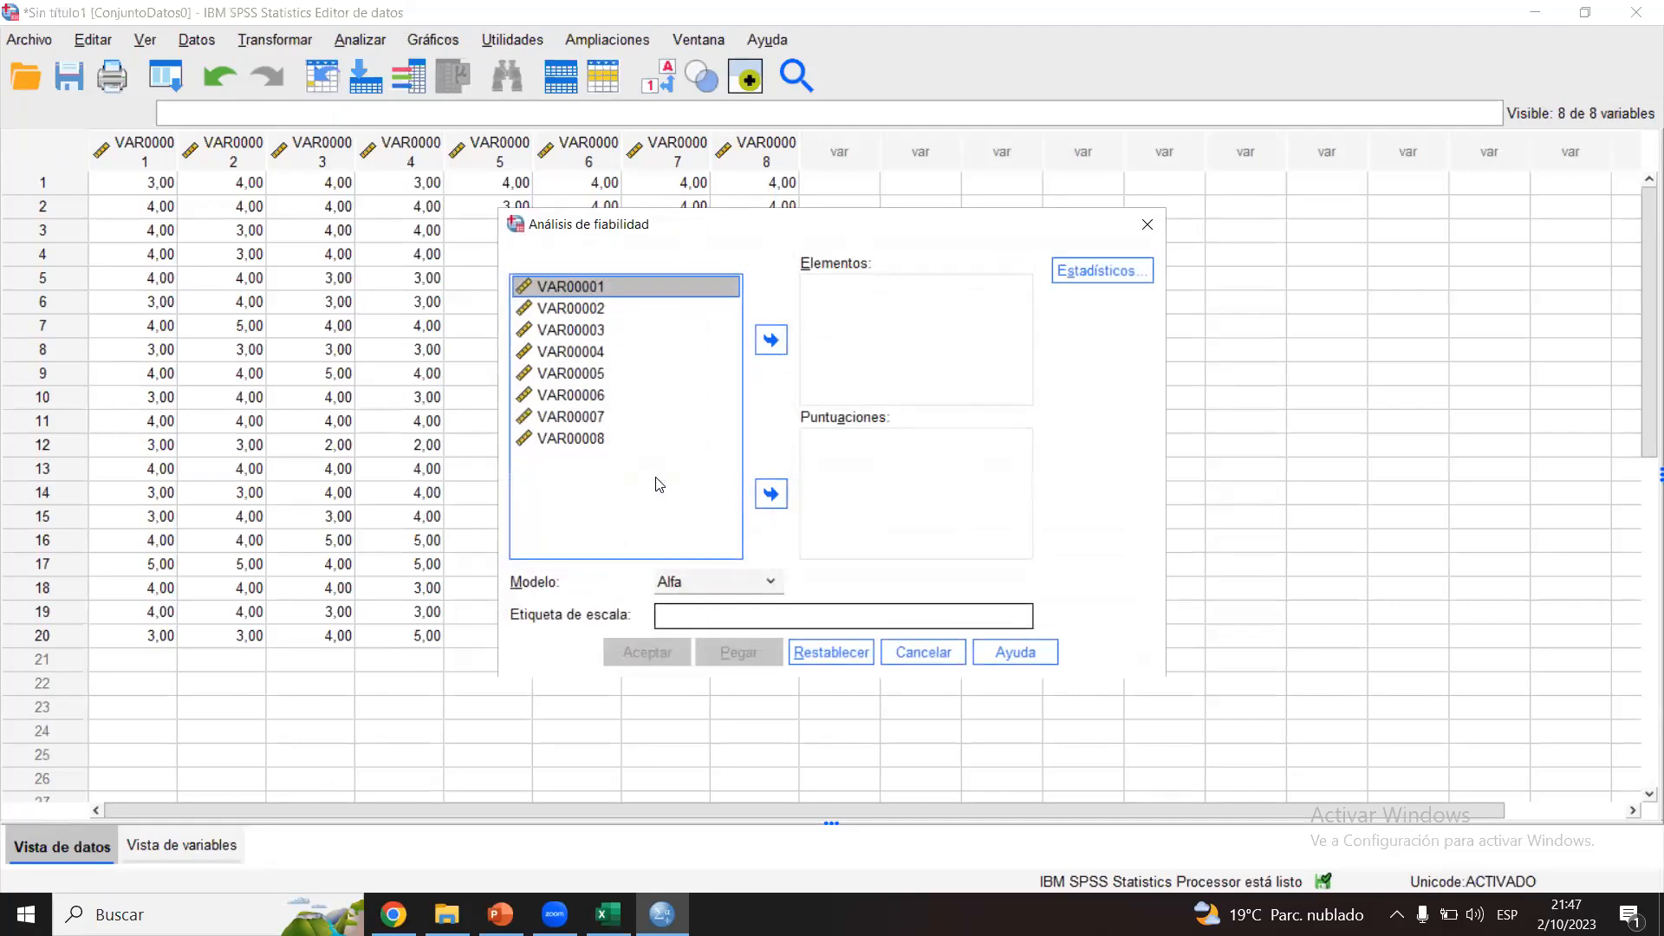
pyautogui.keyDown('shift'); pyautogui.click(597, 439); pyautogui.keyUp('shift')
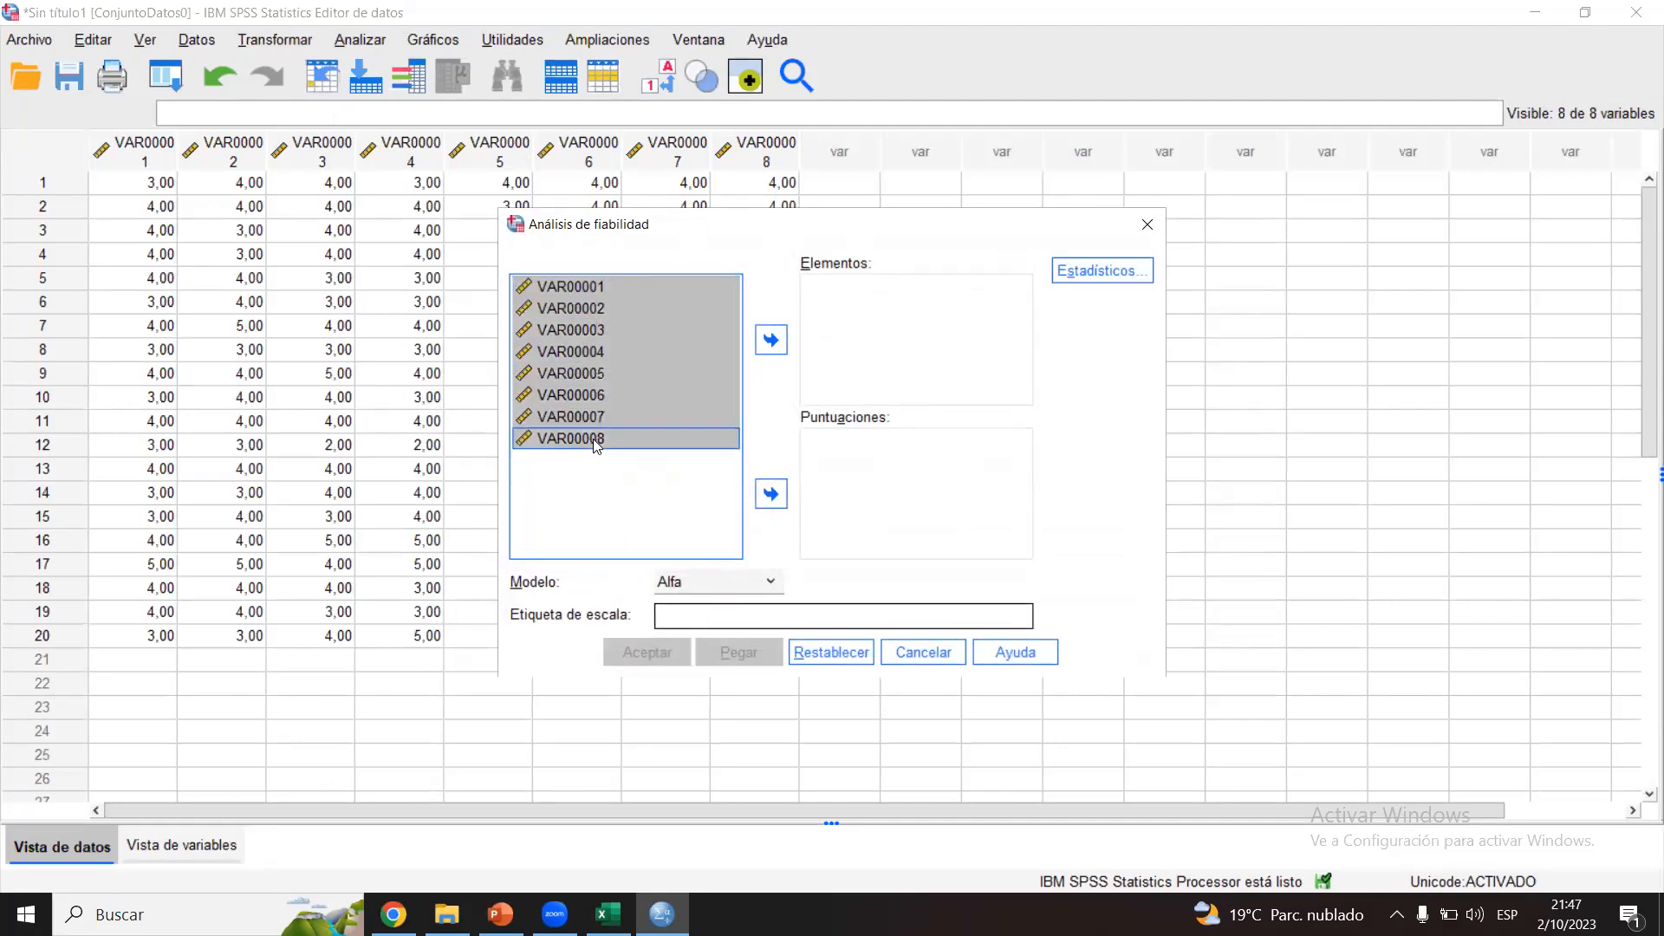
pyautogui.click(590, 286)
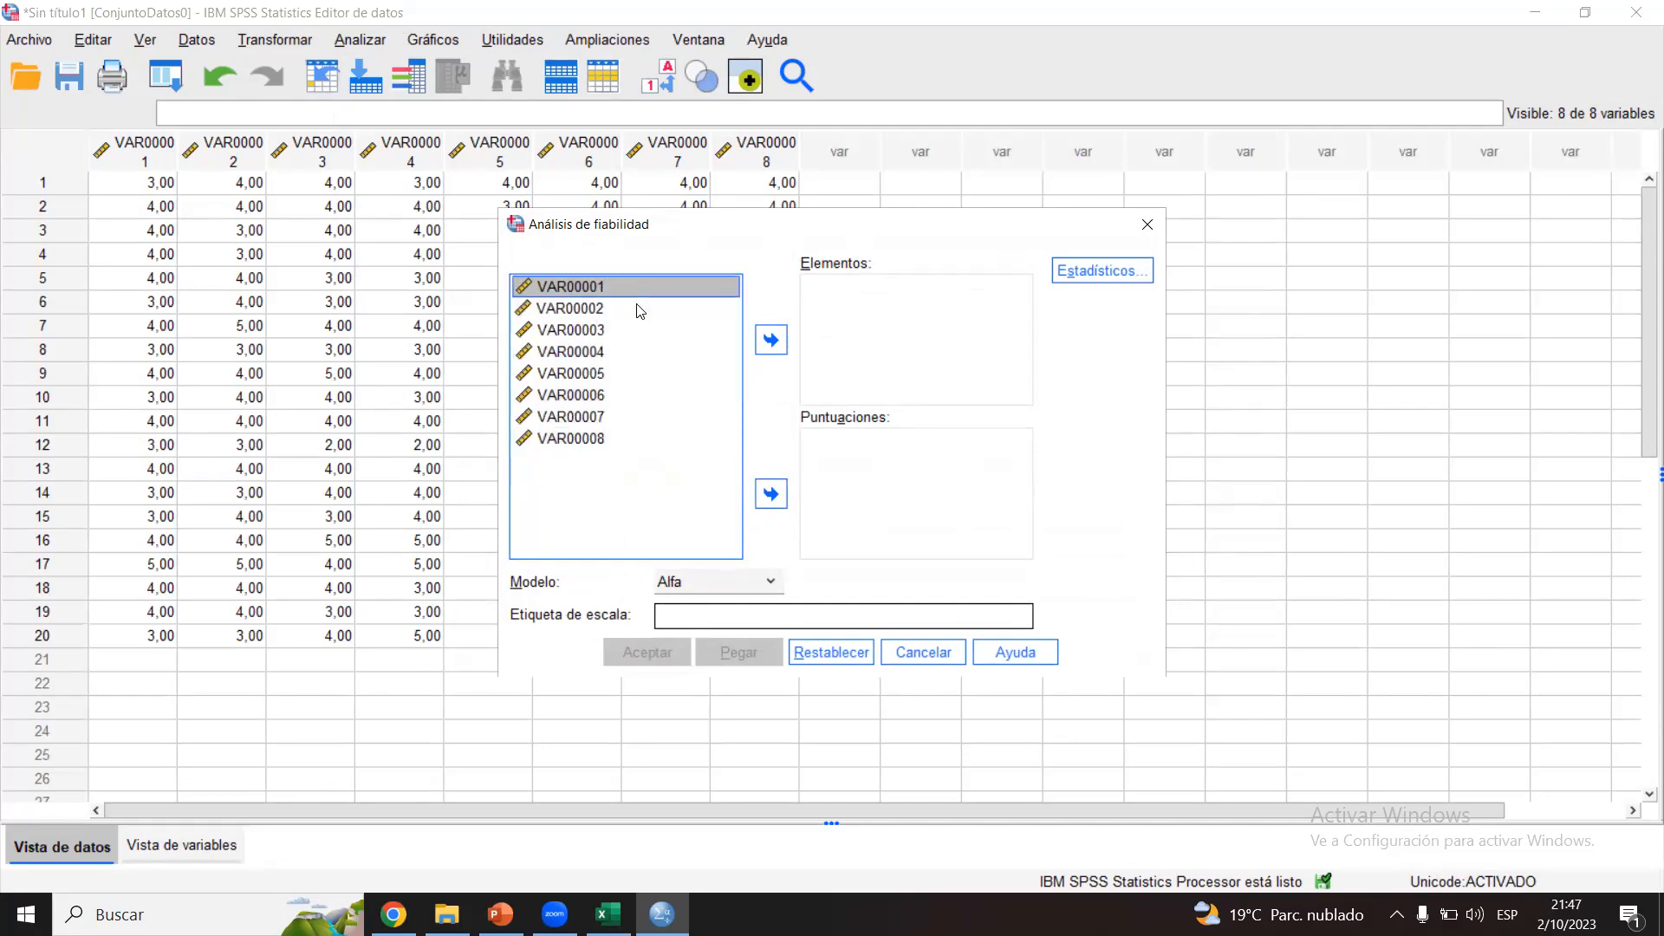
pyautogui.keyDown('shift'); pyautogui.click(589, 439); pyautogui.keyUp('shift')
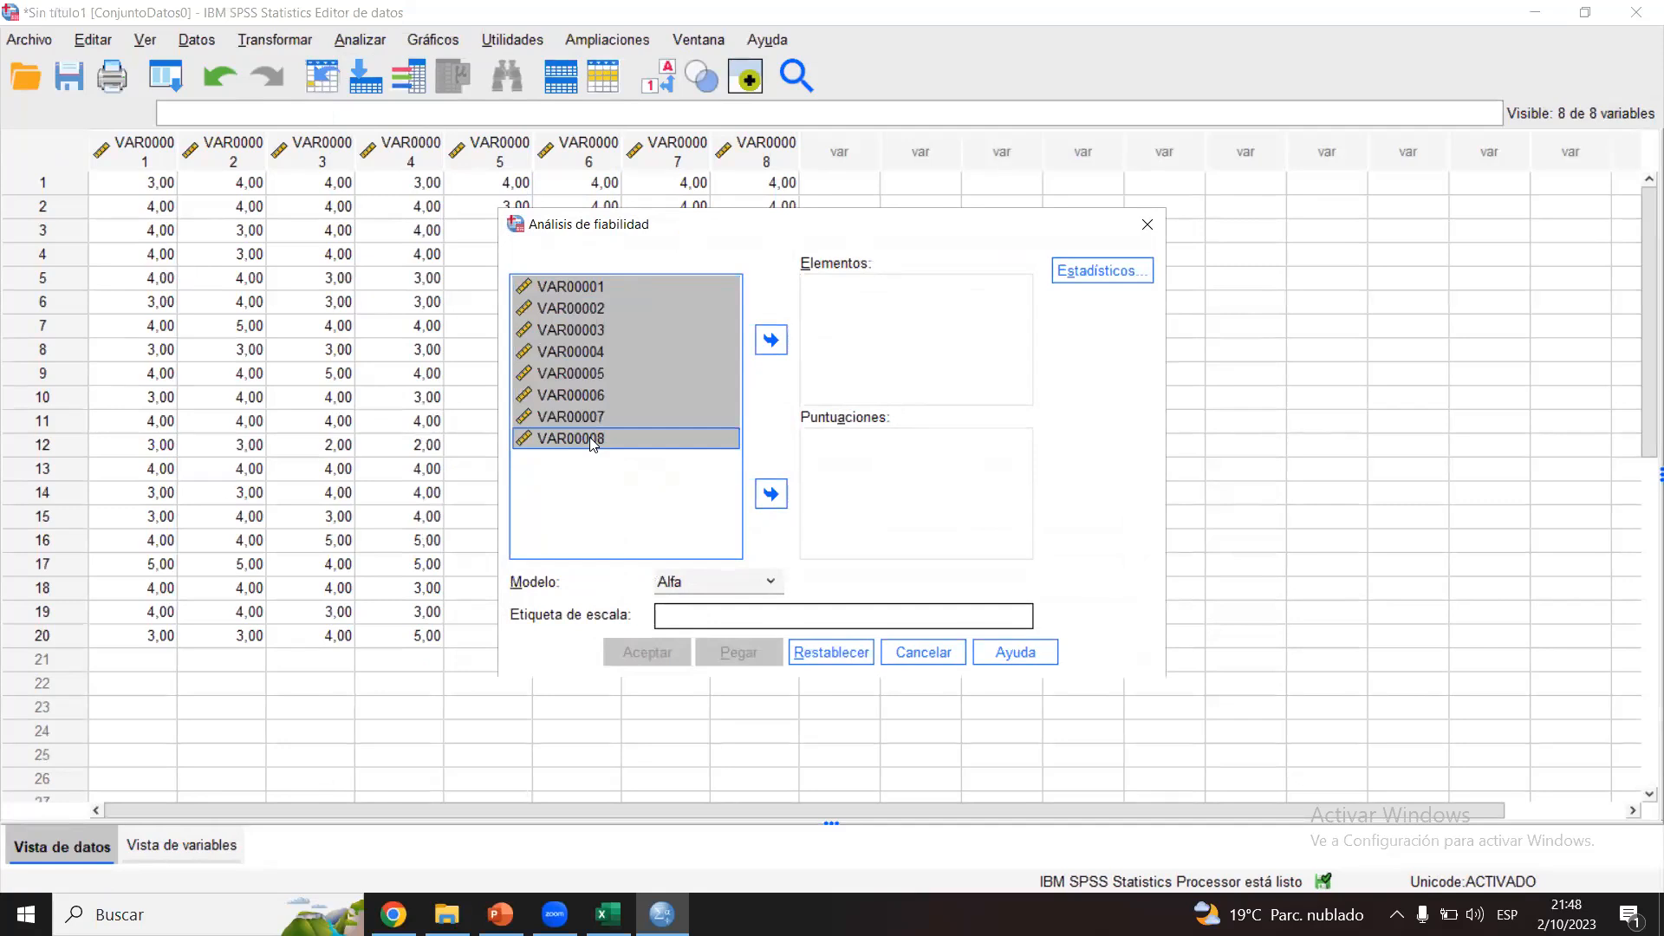
pyautogui.click(772, 340)
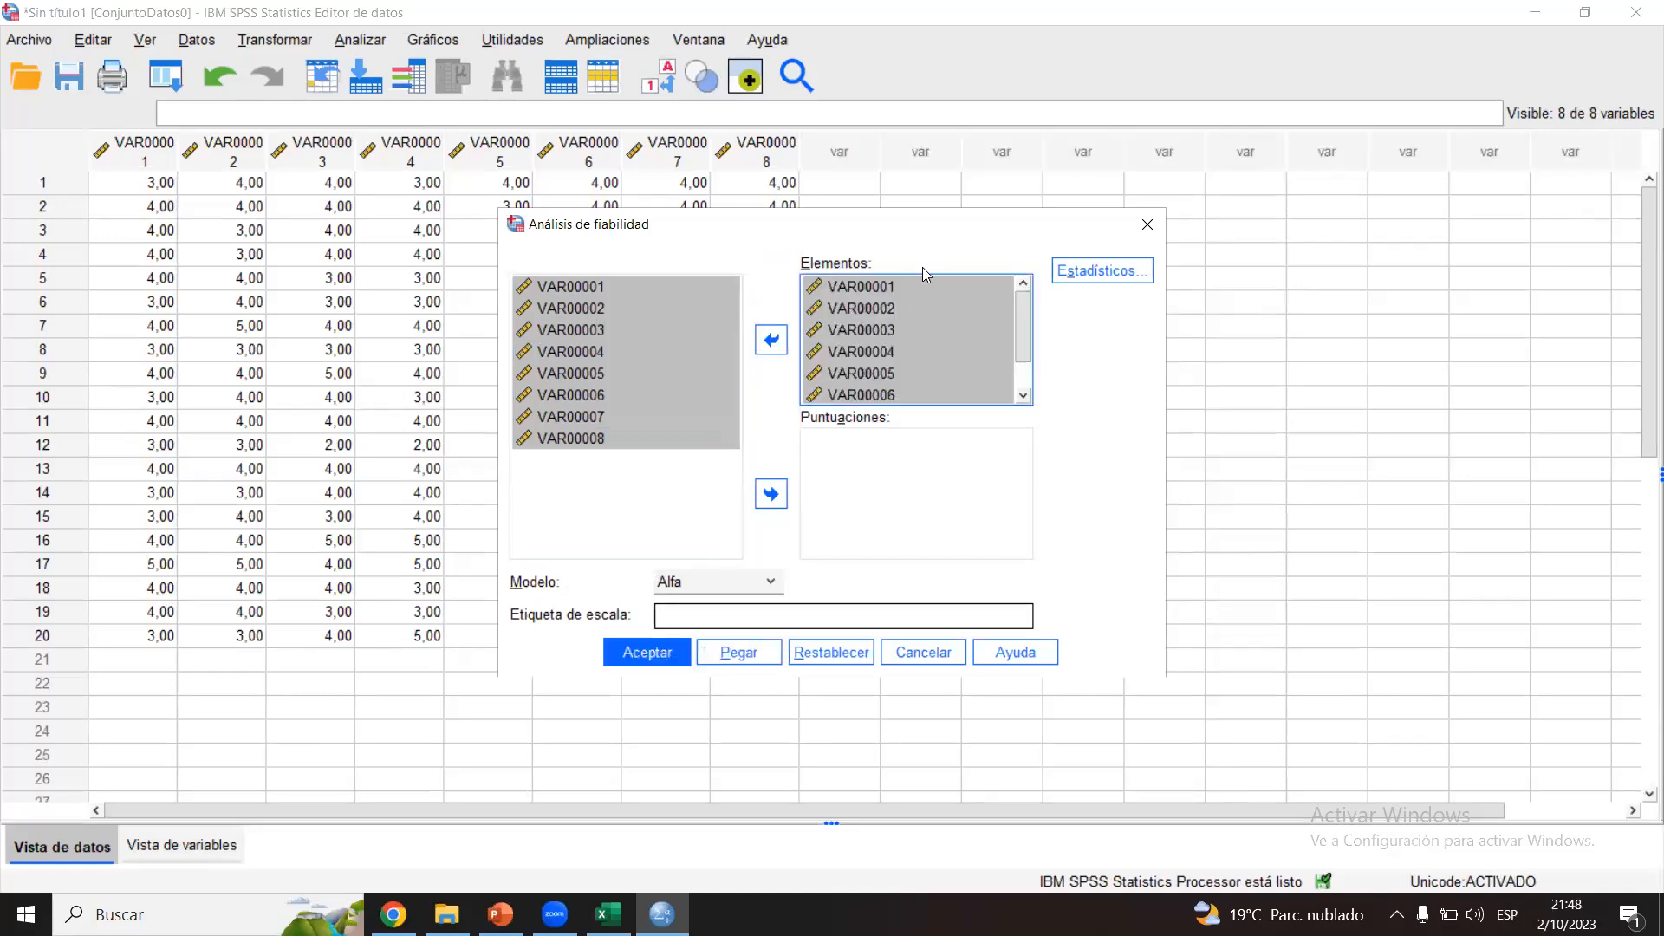
# Step: Review the available reliability models and leave Alfa as the selected model
pyautogui.click(716, 581)
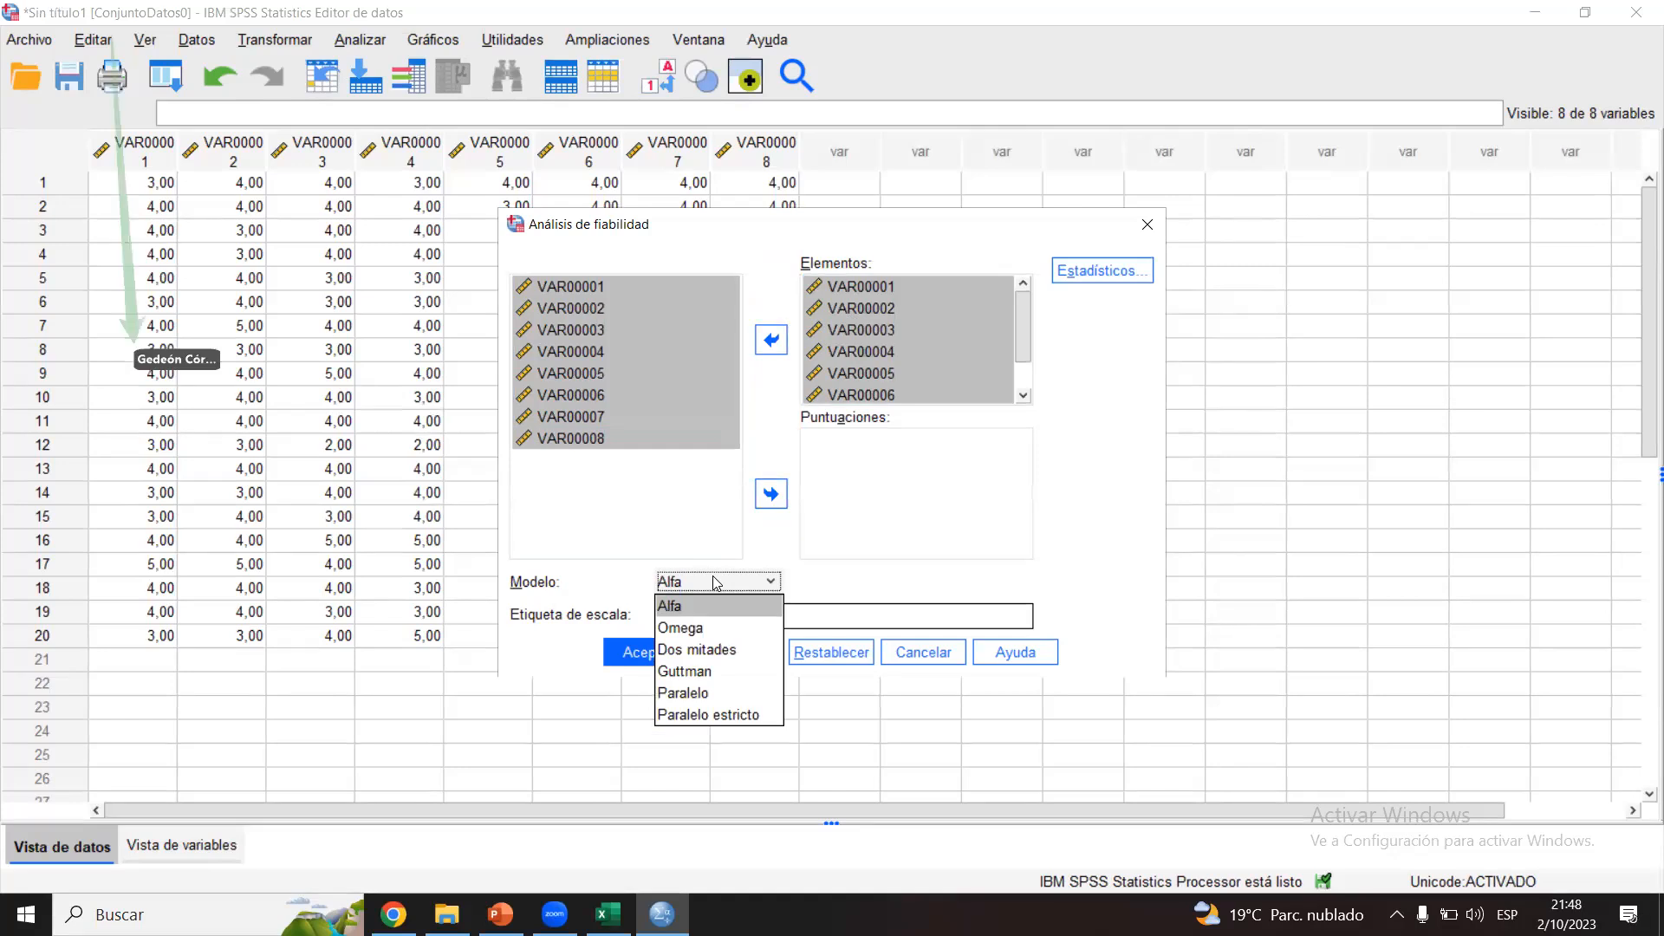
pyautogui.click(998, 93)
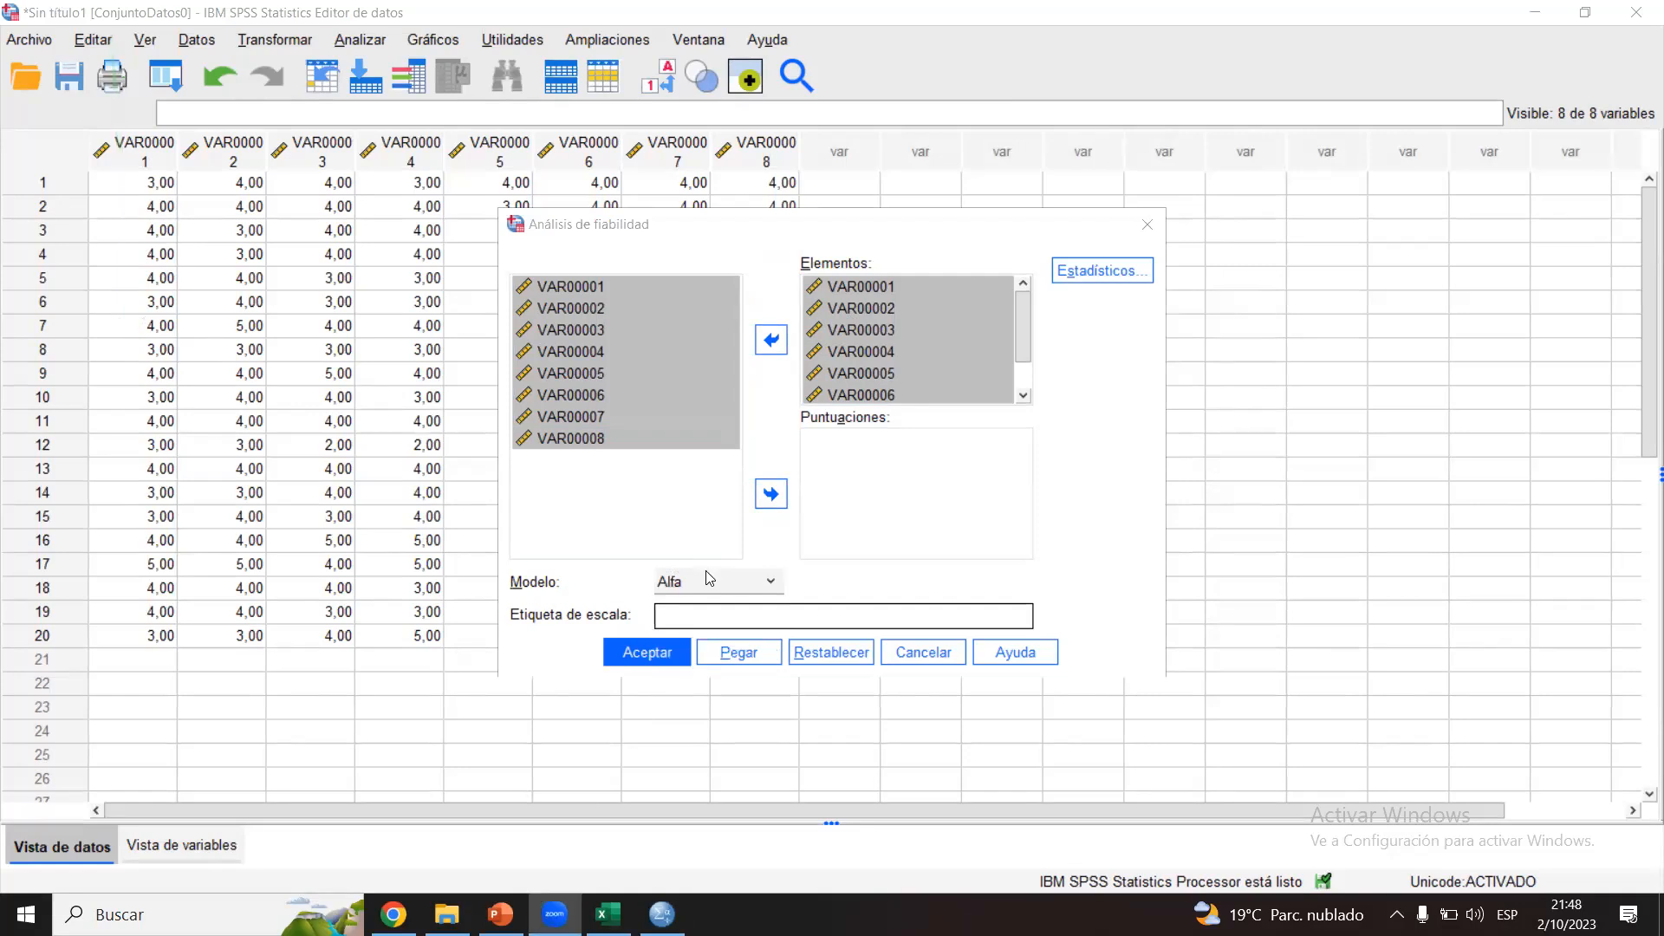
pyautogui.click(687, 590)
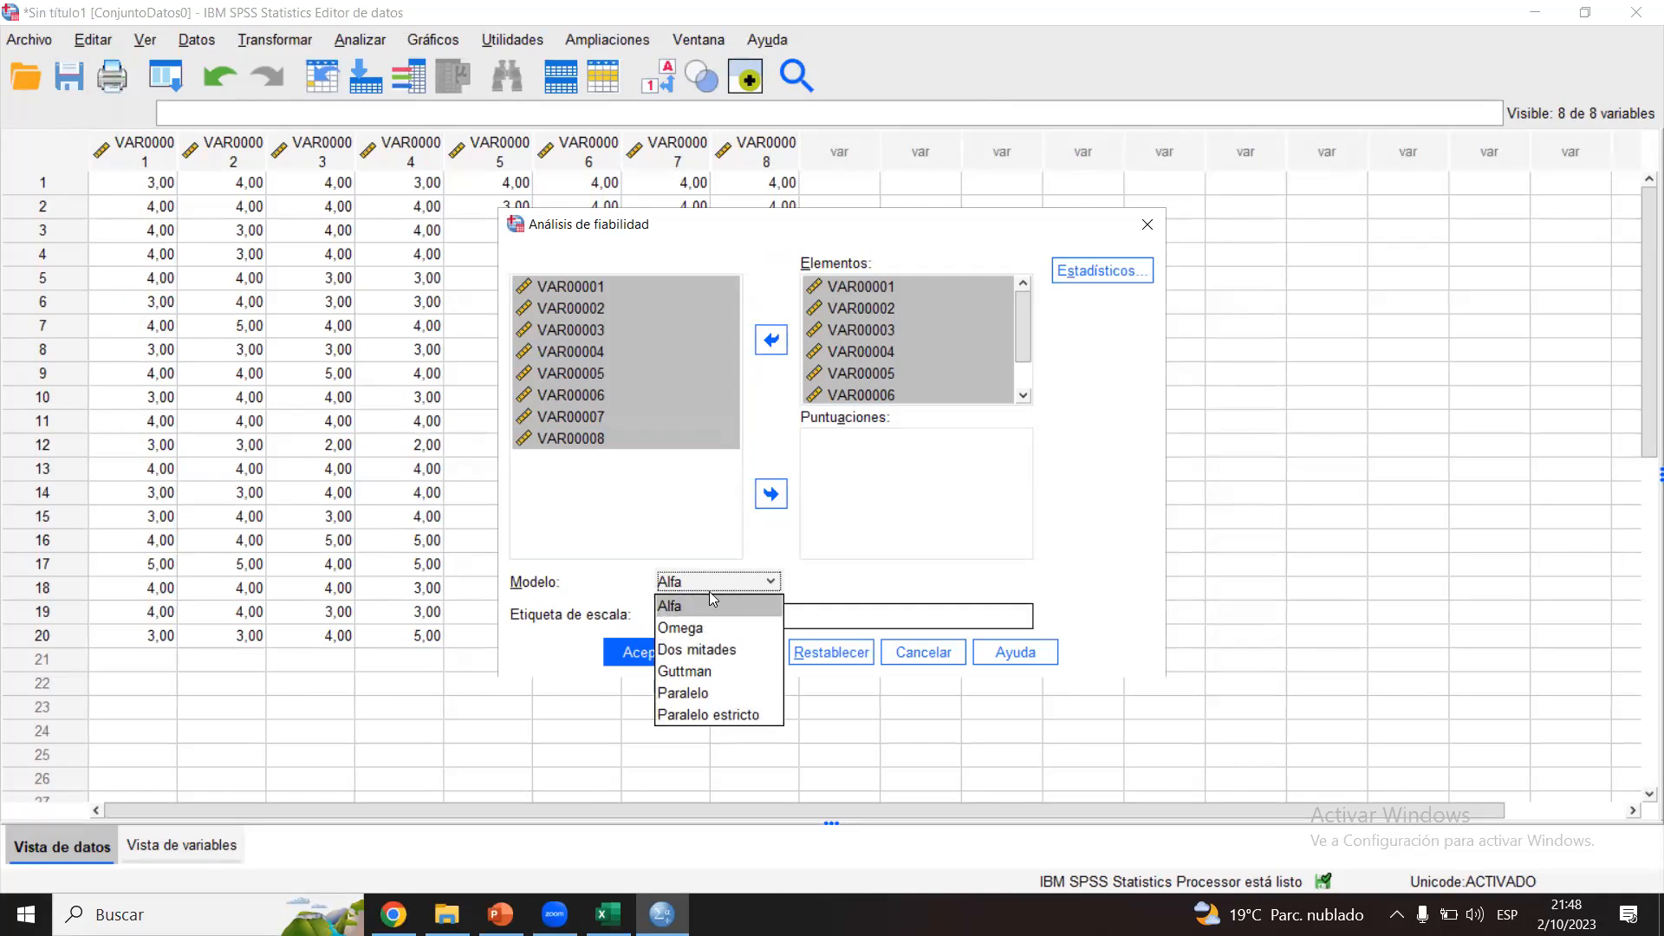
pyautogui.click(701, 587)
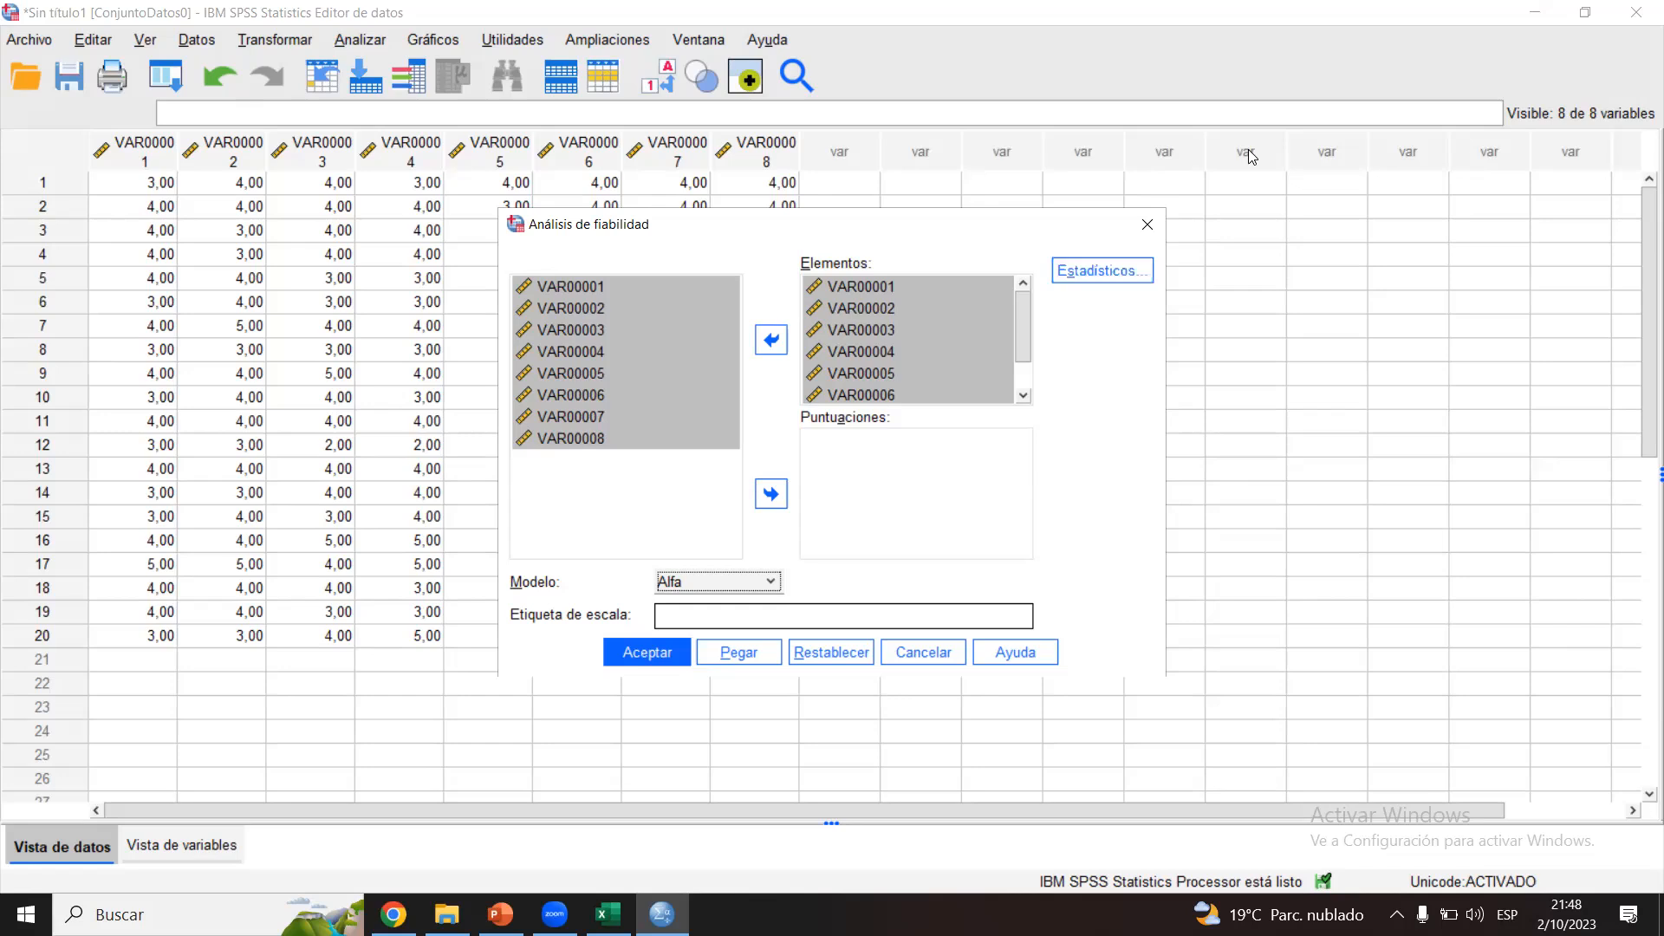
# Step: Request the Escala si se elimina el elemento statistics for the reliability analysis and run it
pyautogui.click(1110, 272)
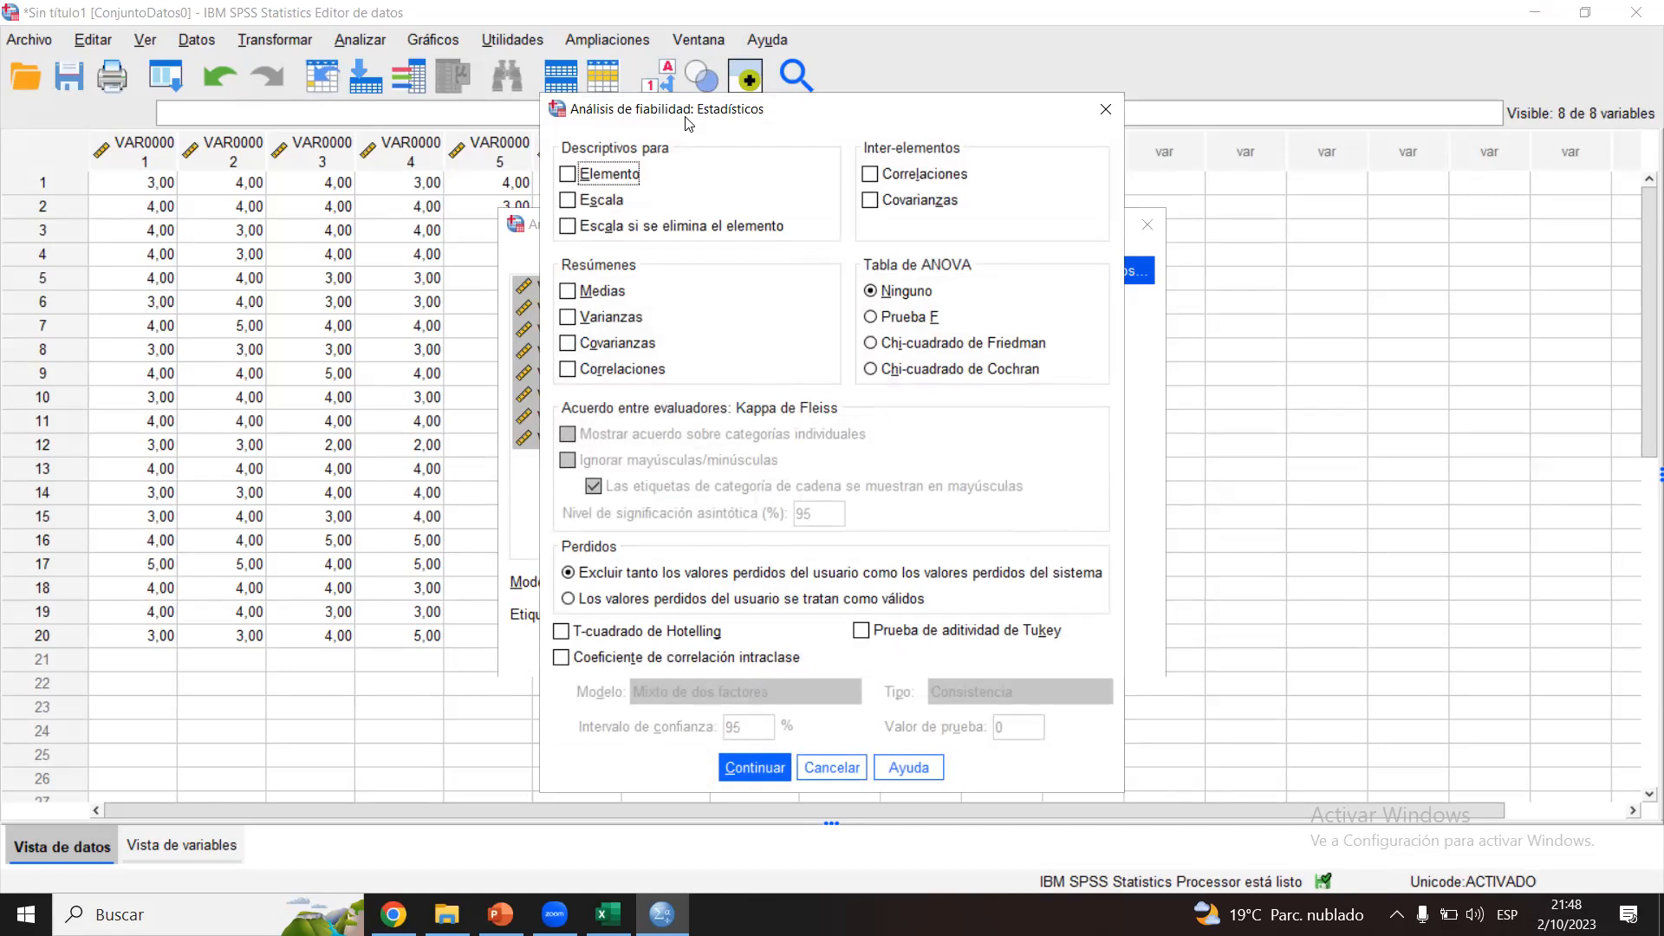
pyautogui.click(569, 227)
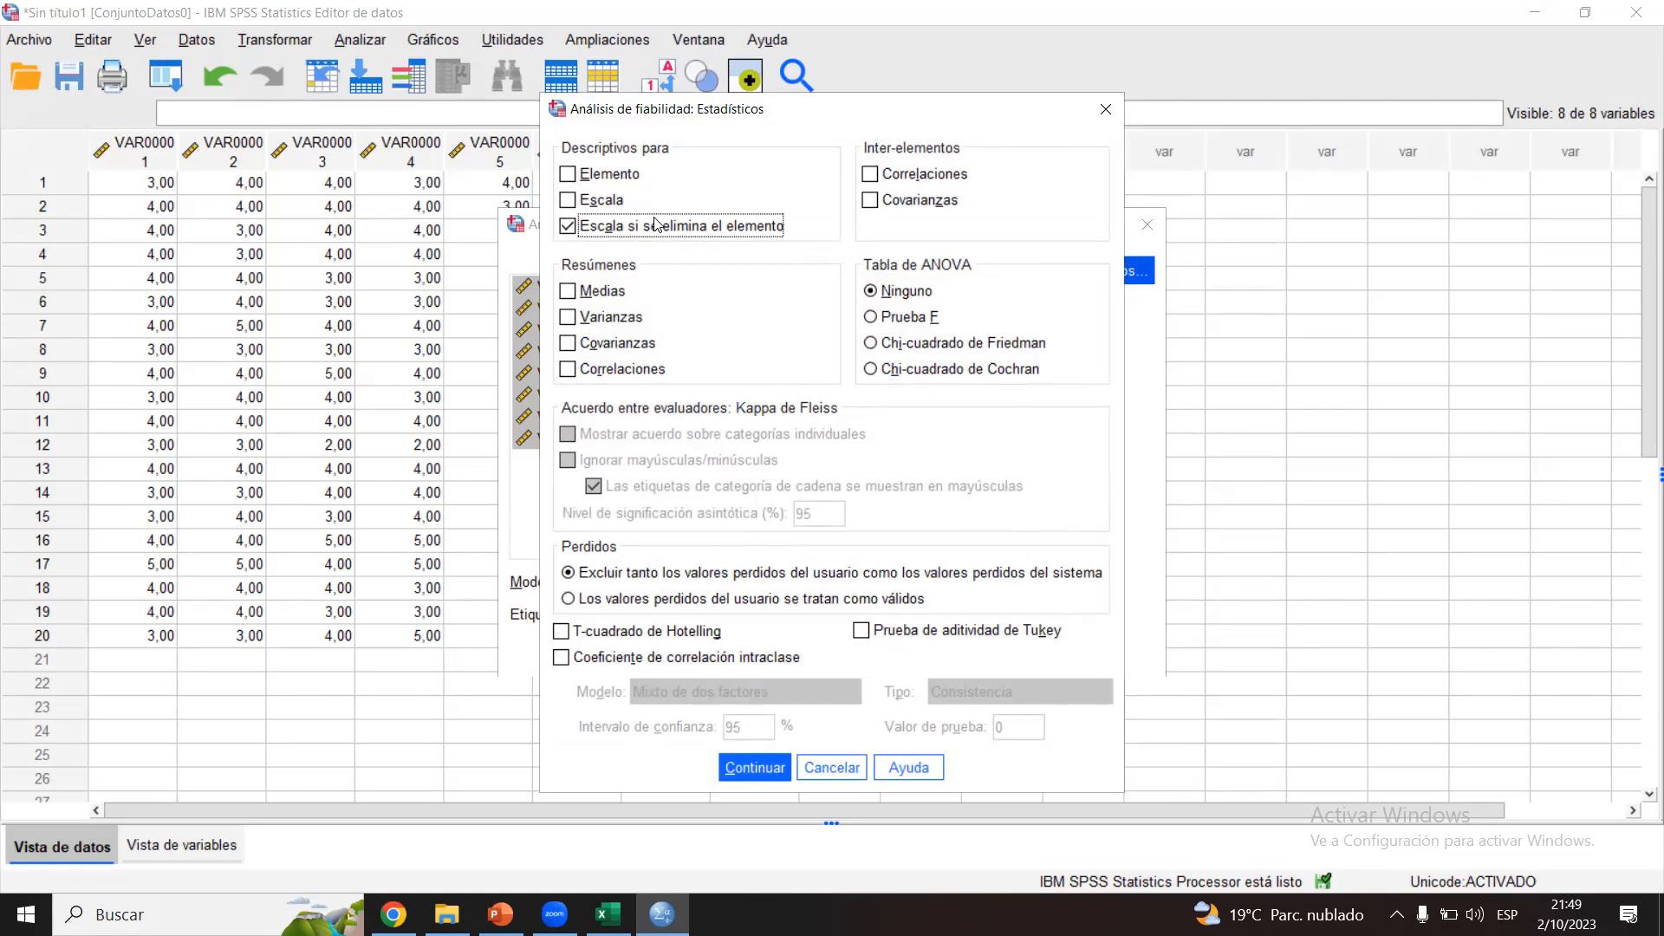
pyautogui.click(737, 767)
pyautogui.click(648, 652)
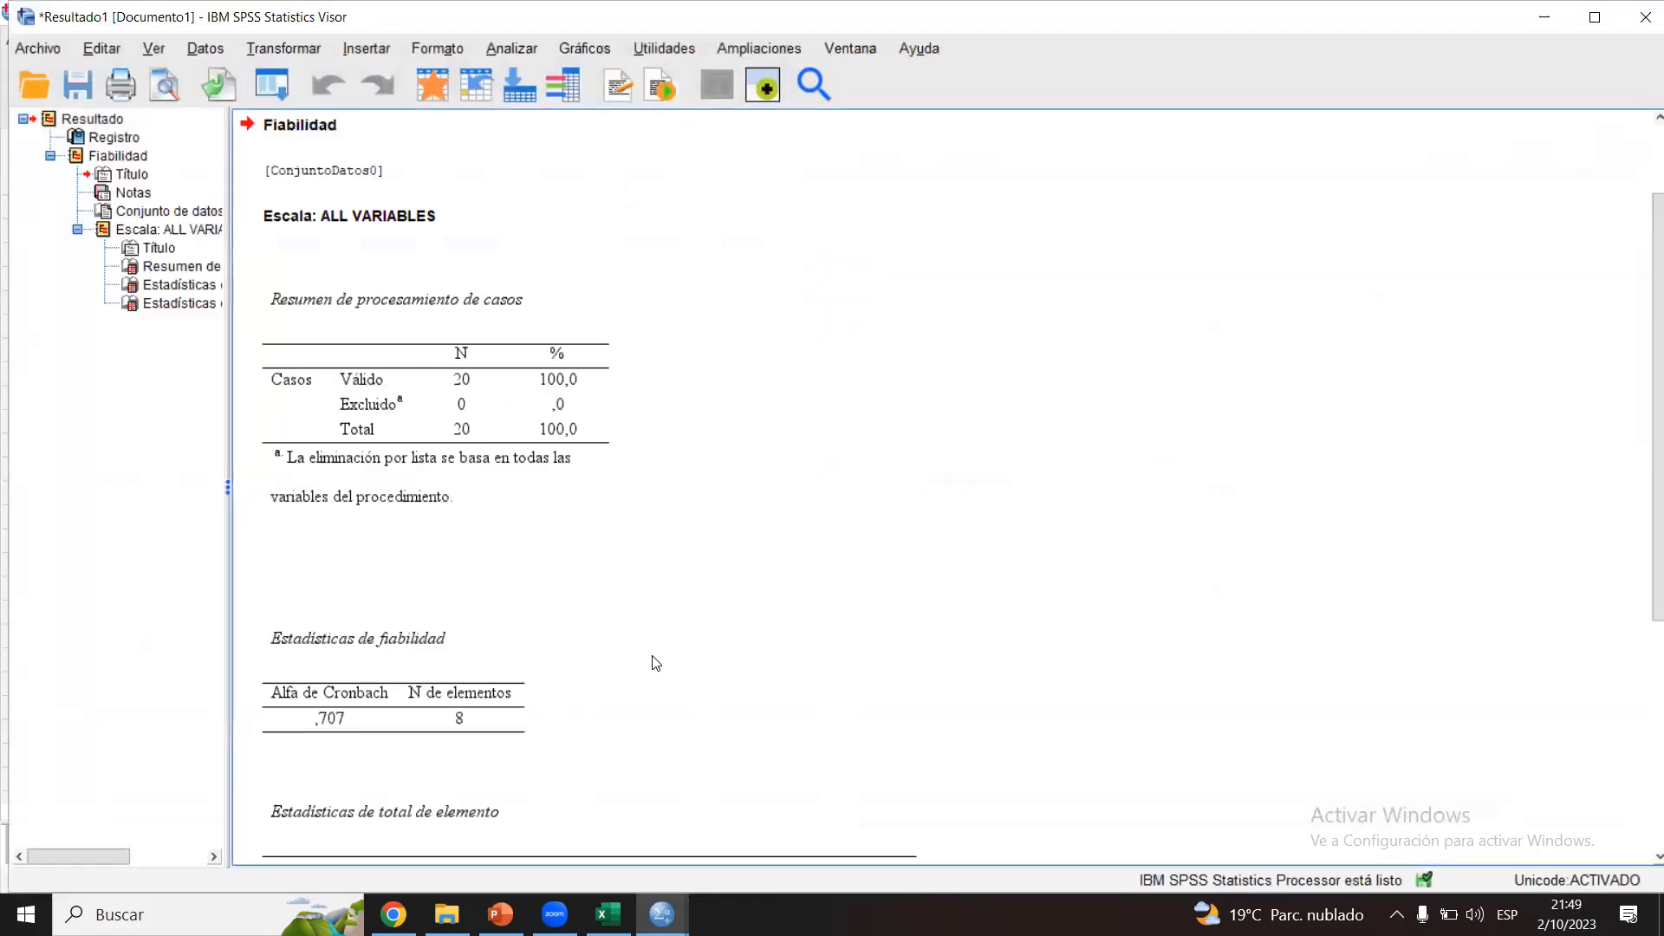
# Step: Examine the case processing summary, the Estadísticas de fiabilidad table and the item-total statistics in the output
pyautogui.click(455, 409)
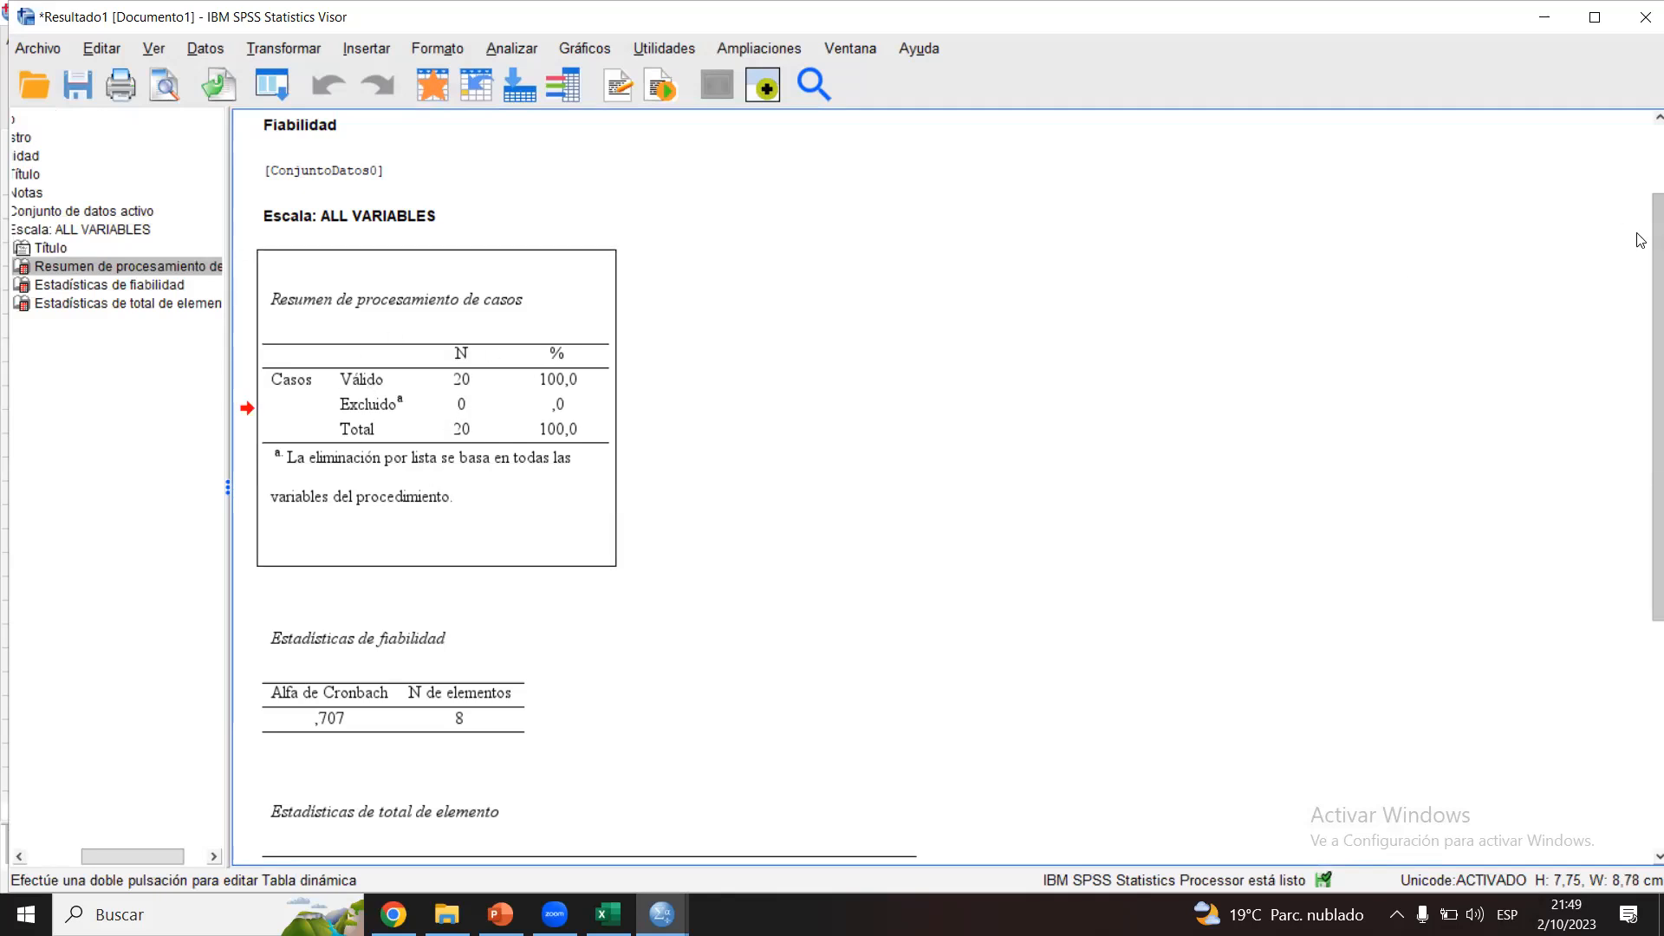
pyautogui.scroll(-5, 1641, 240)
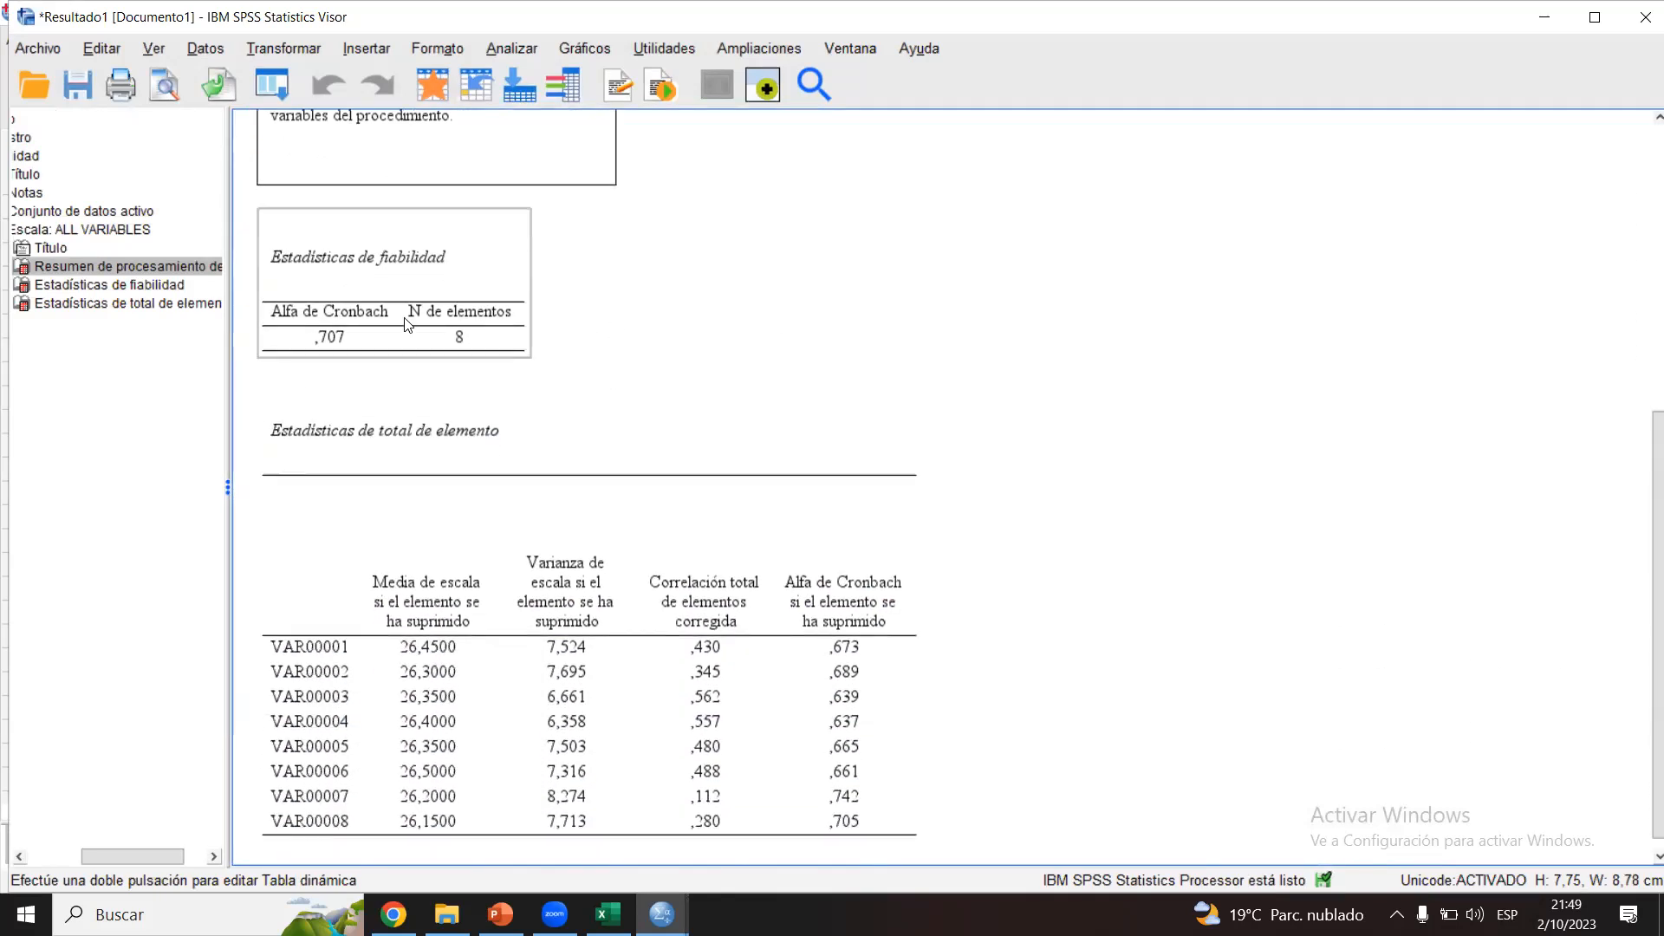
pyautogui.click(408, 324)
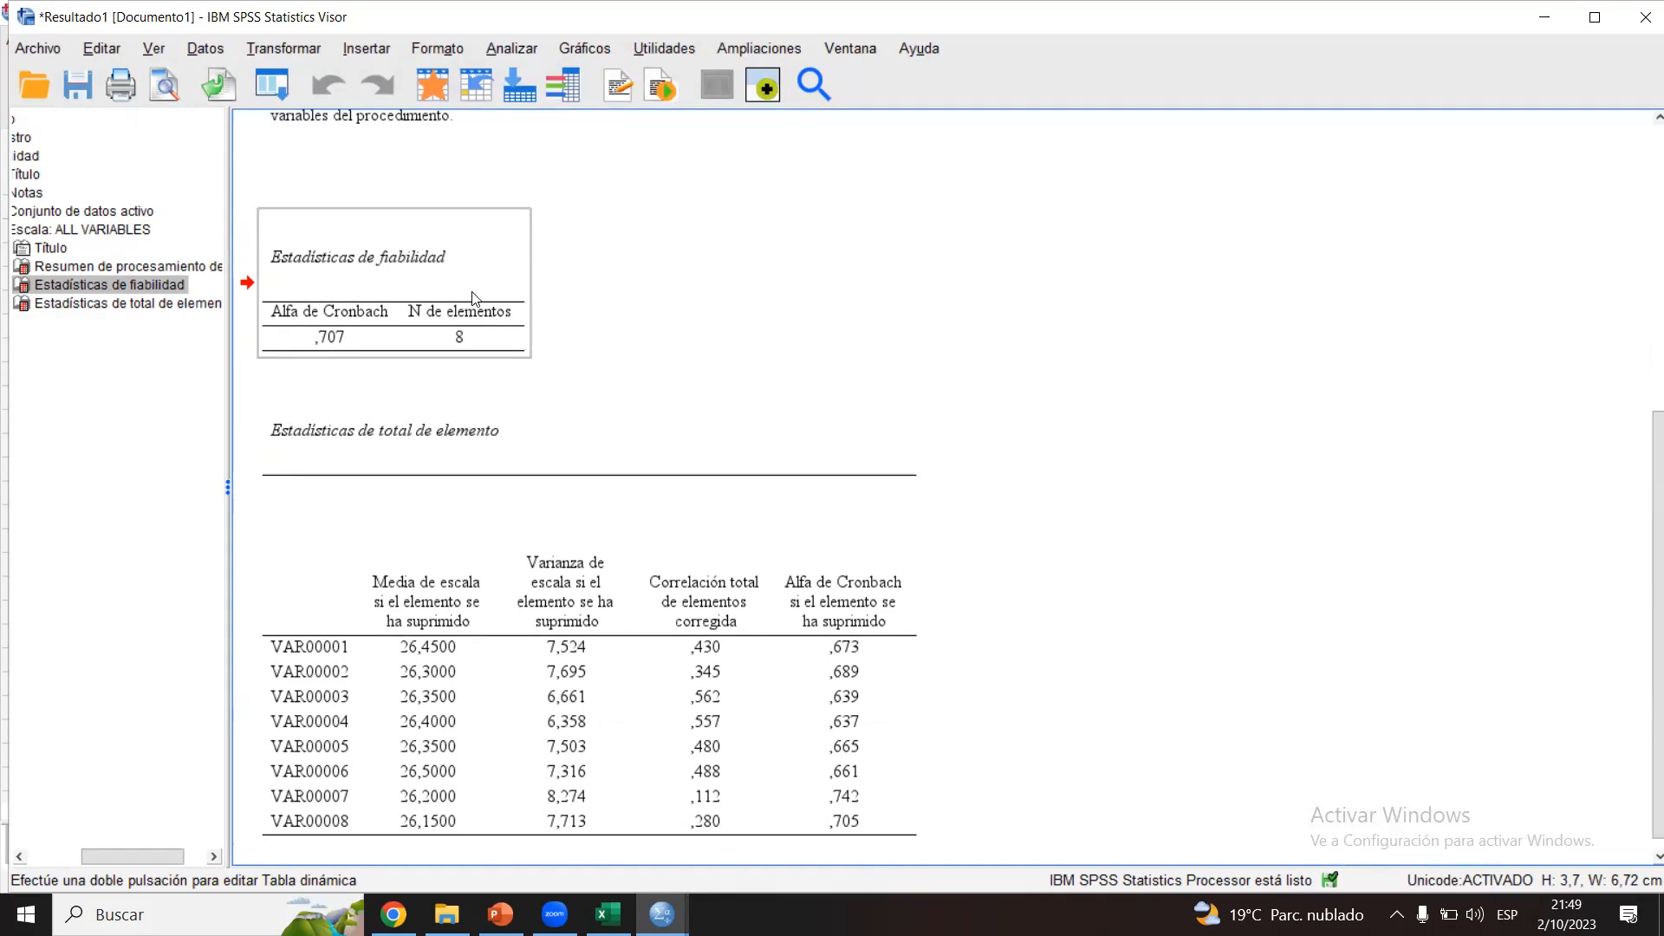
pyautogui.scroll(-2, 617, 228)
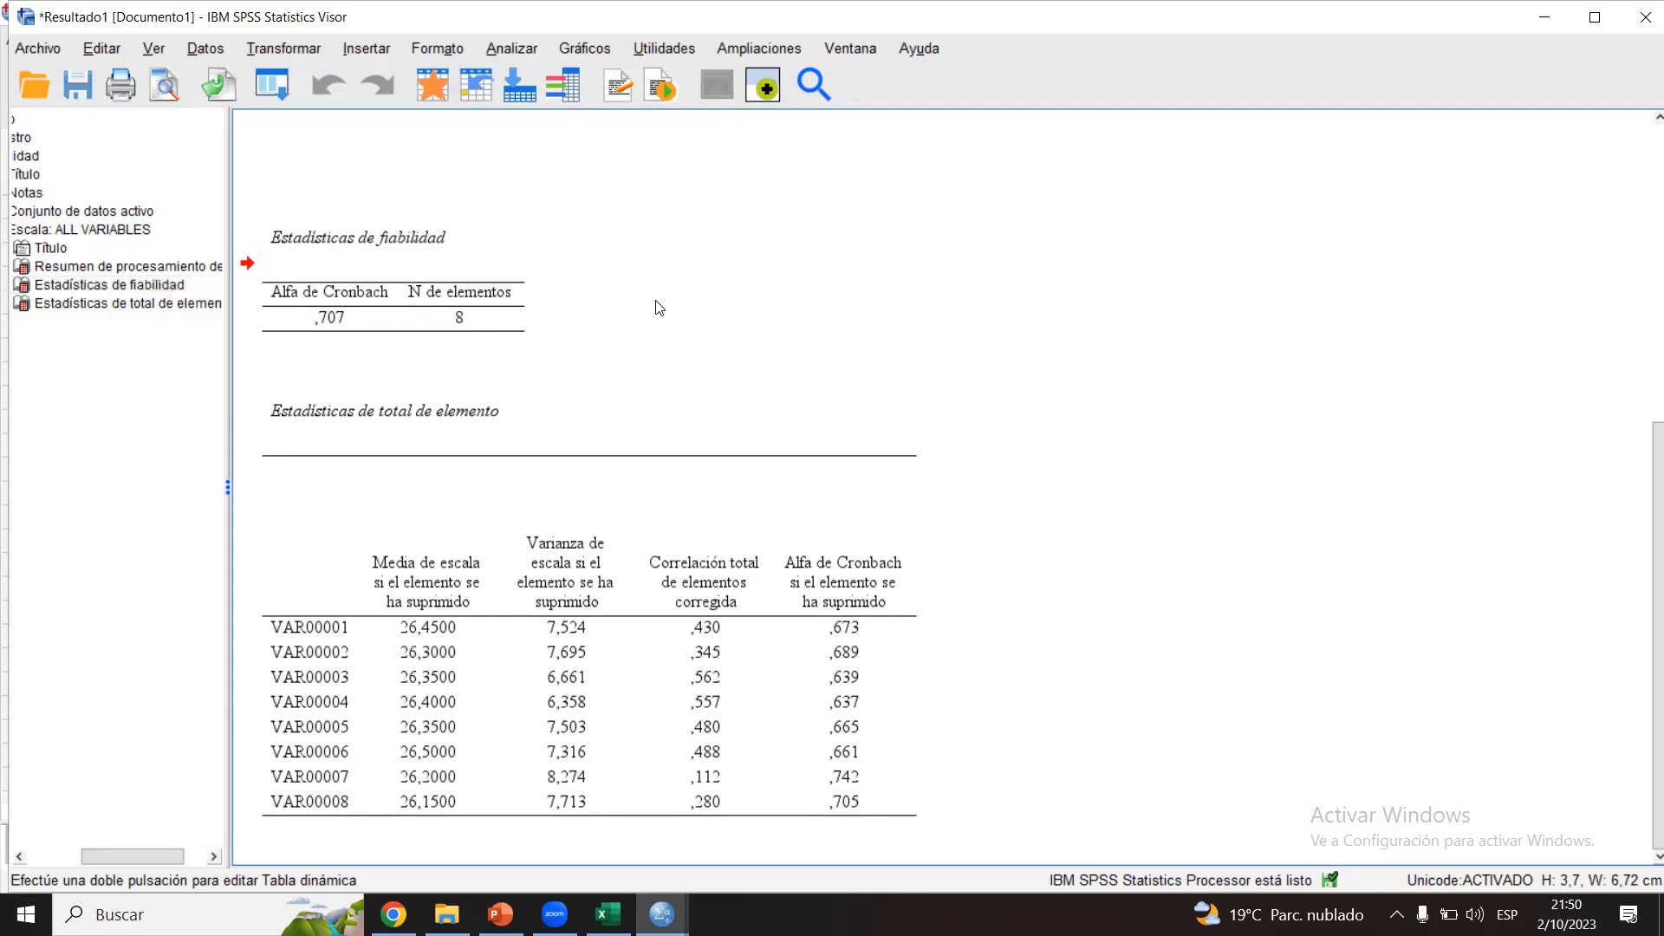
pyautogui.click(630, 283)
pyautogui.click(357, 260)
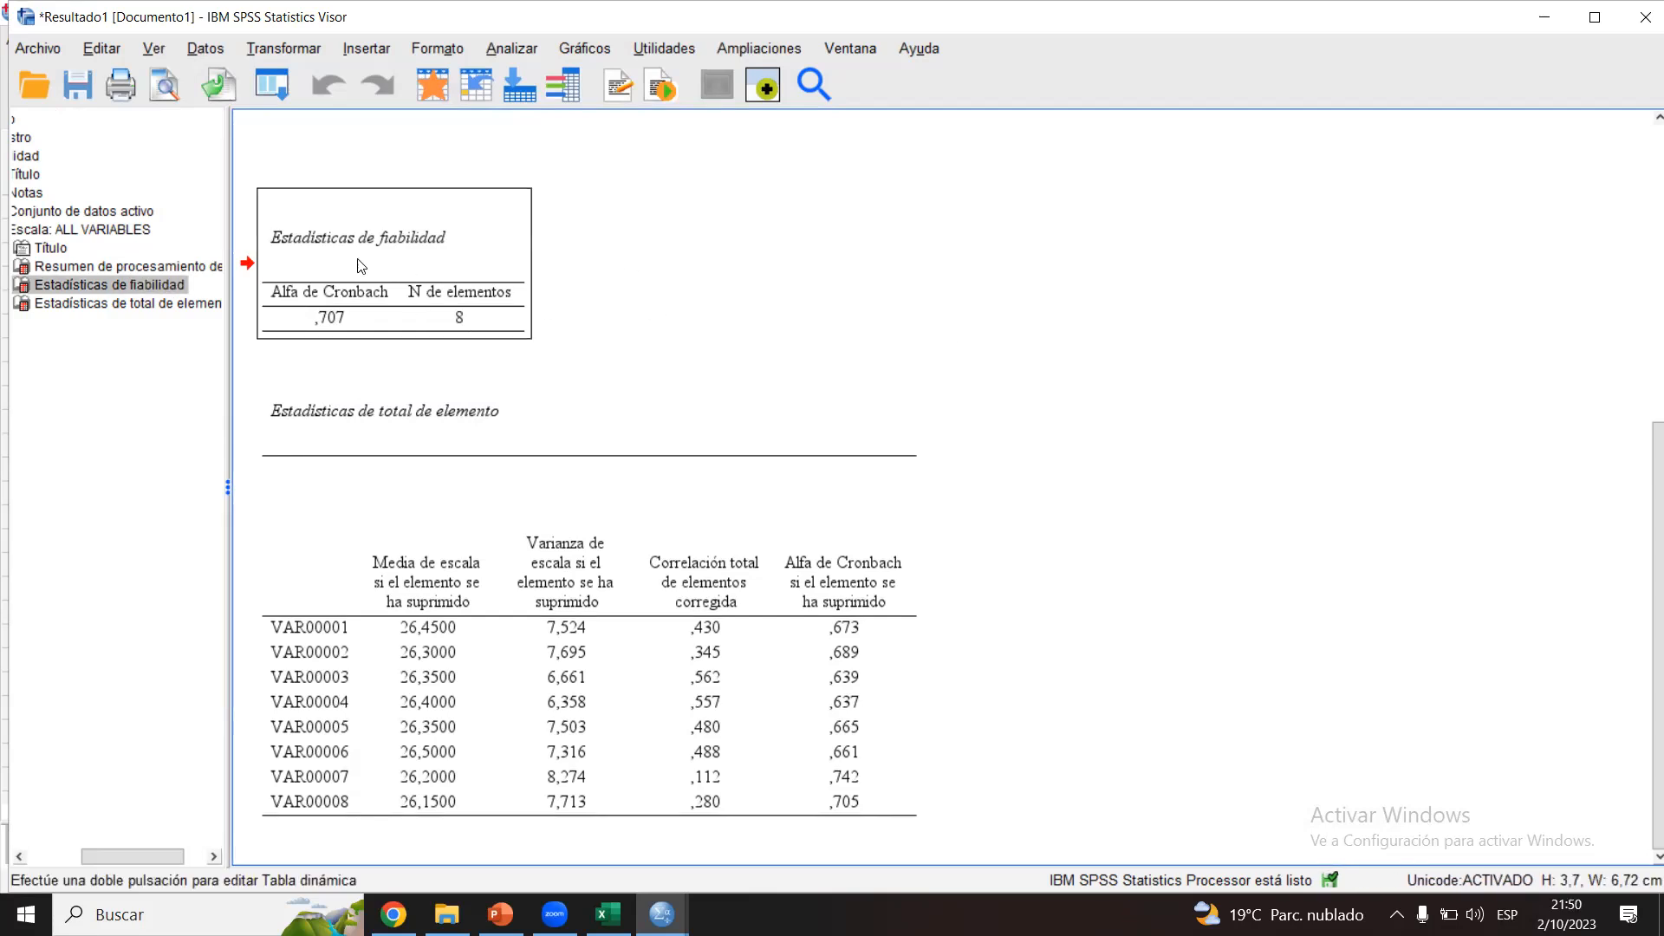
pyautogui.click(644, 274)
pyautogui.click(397, 275)
pyautogui.click(616, 283)
pyautogui.click(374, 301)
pyautogui.click(651, 281)
pyautogui.click(381, 270)
pyautogui.click(609, 270)
pyautogui.click(406, 279)
pyautogui.click(593, 272)
pyautogui.click(427, 279)
pyautogui.click(672, 269)
pyautogui.click(427, 274)
pyautogui.click(613, 274)
pyautogui.click(385, 250)
pyautogui.click(579, 260)
pyautogui.click(499, 260)
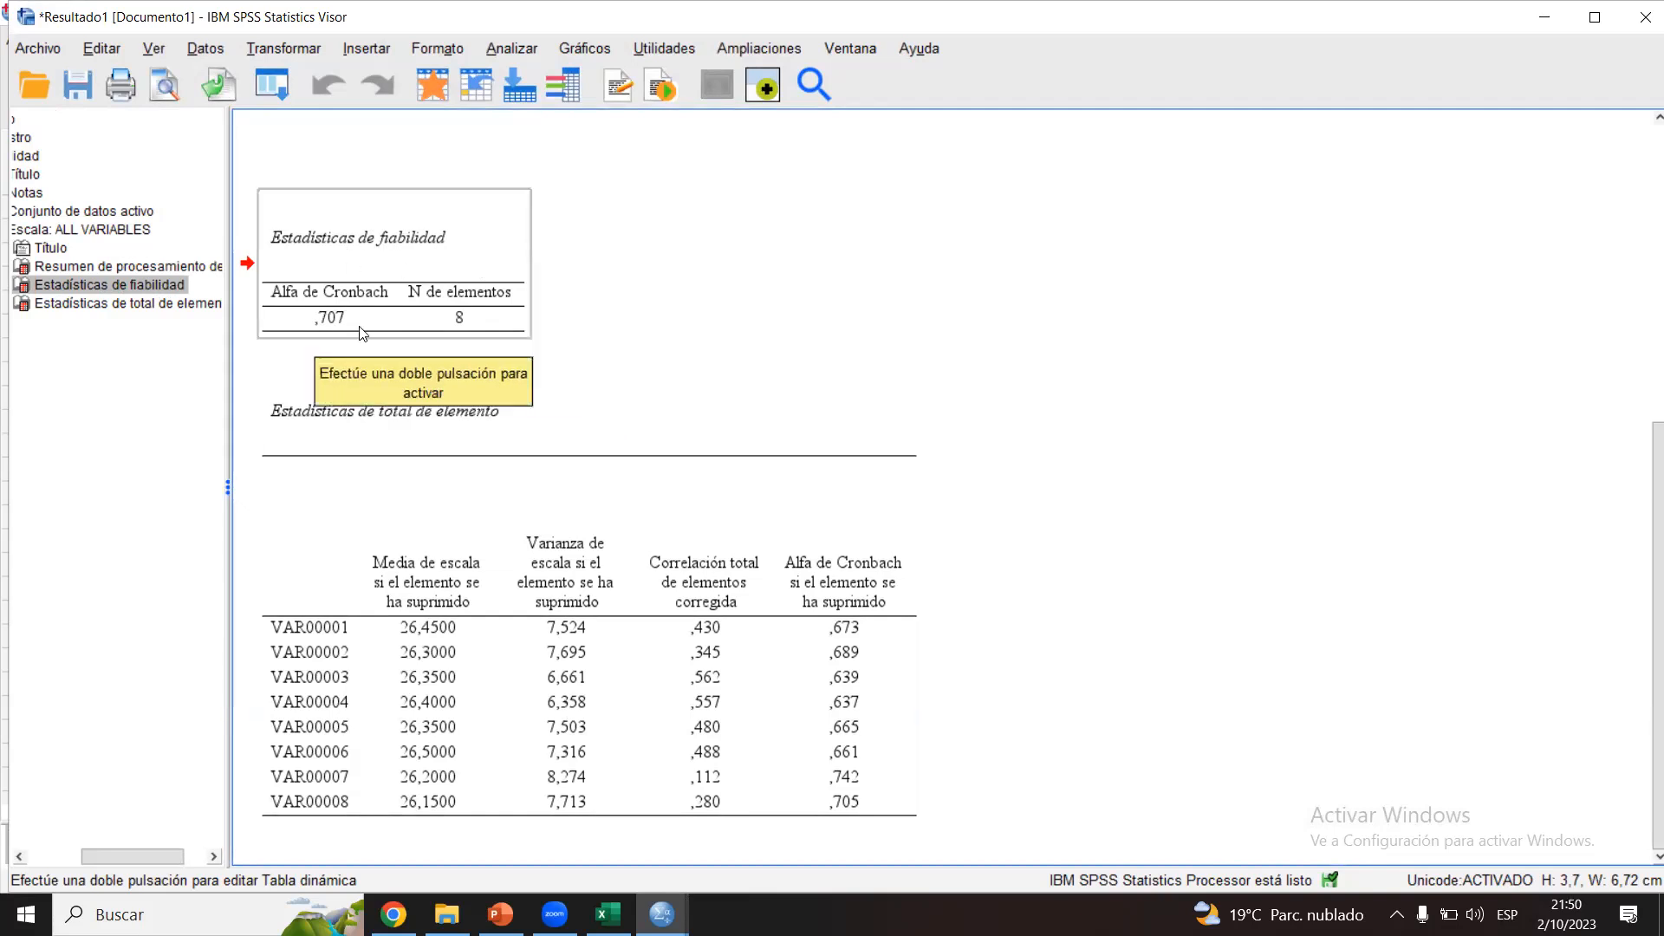
pyautogui.click(599, 310)
pyautogui.click(392, 268)
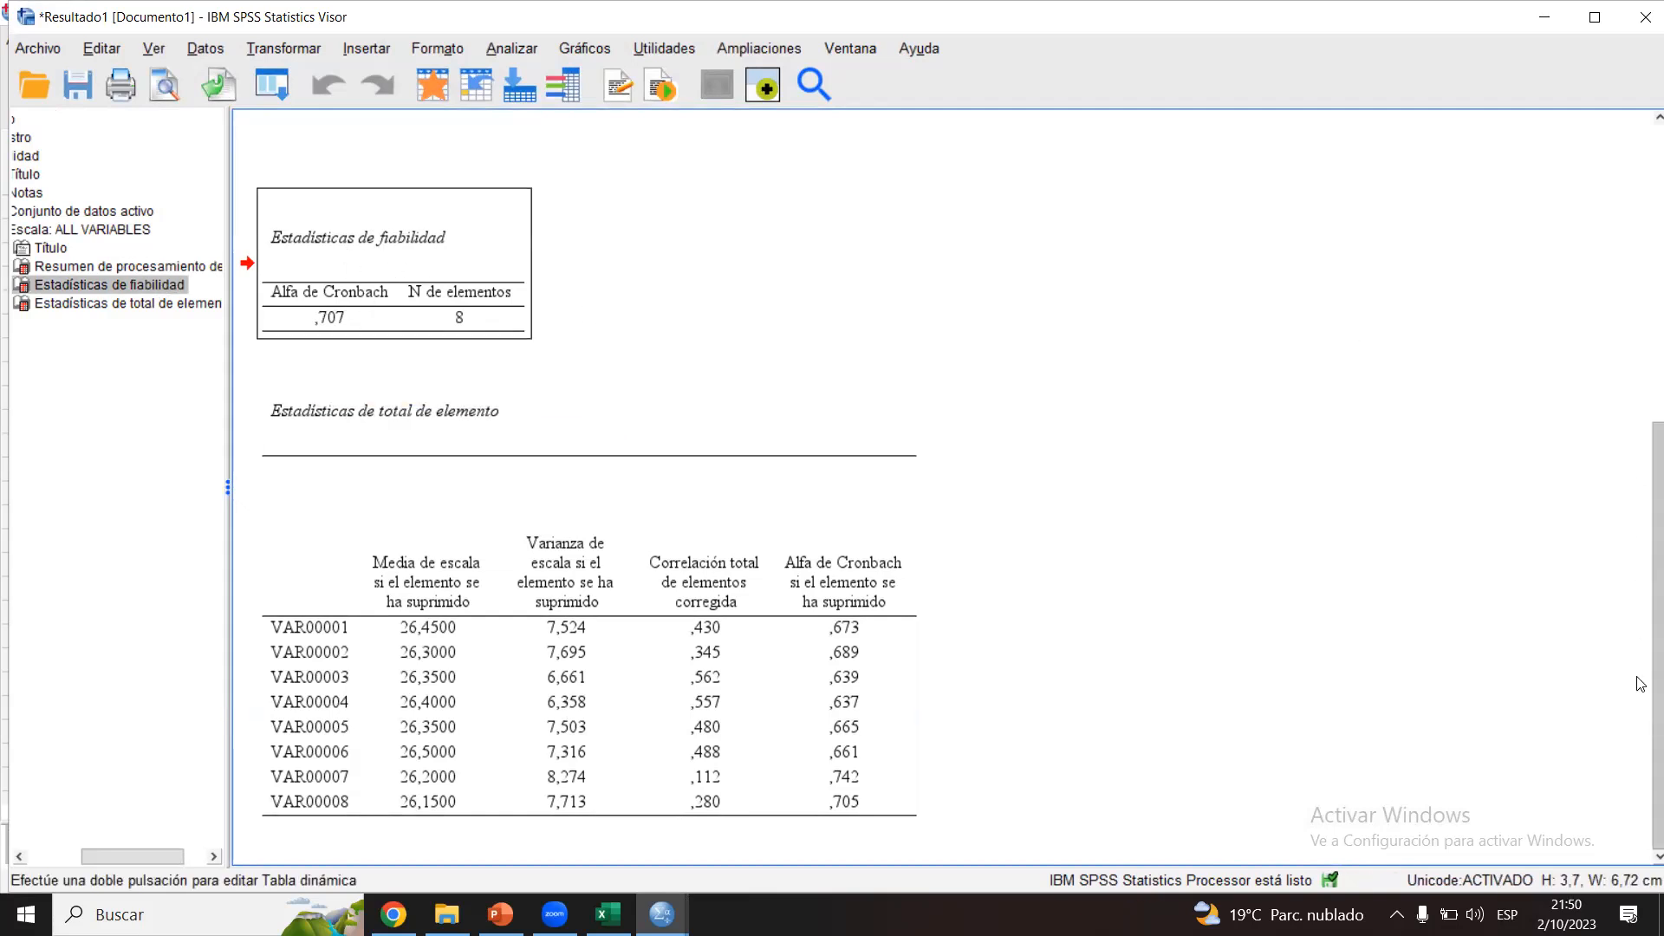
pyautogui.click(663, 268)
pyautogui.click(438, 271)
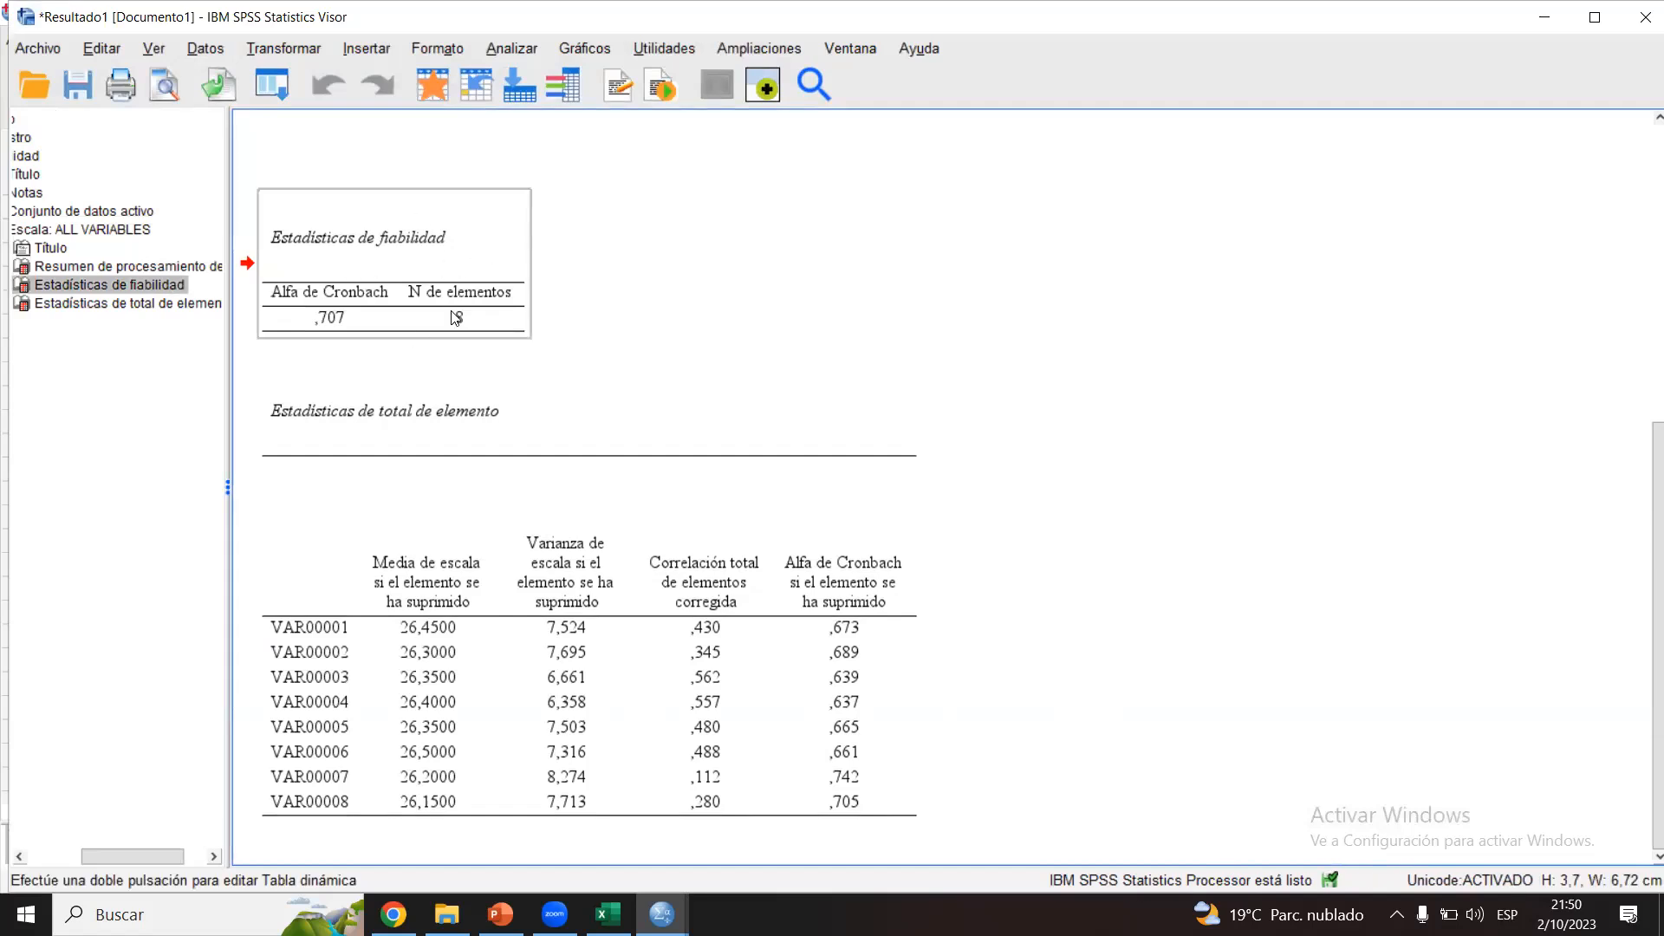
pyautogui.click(684, 327)
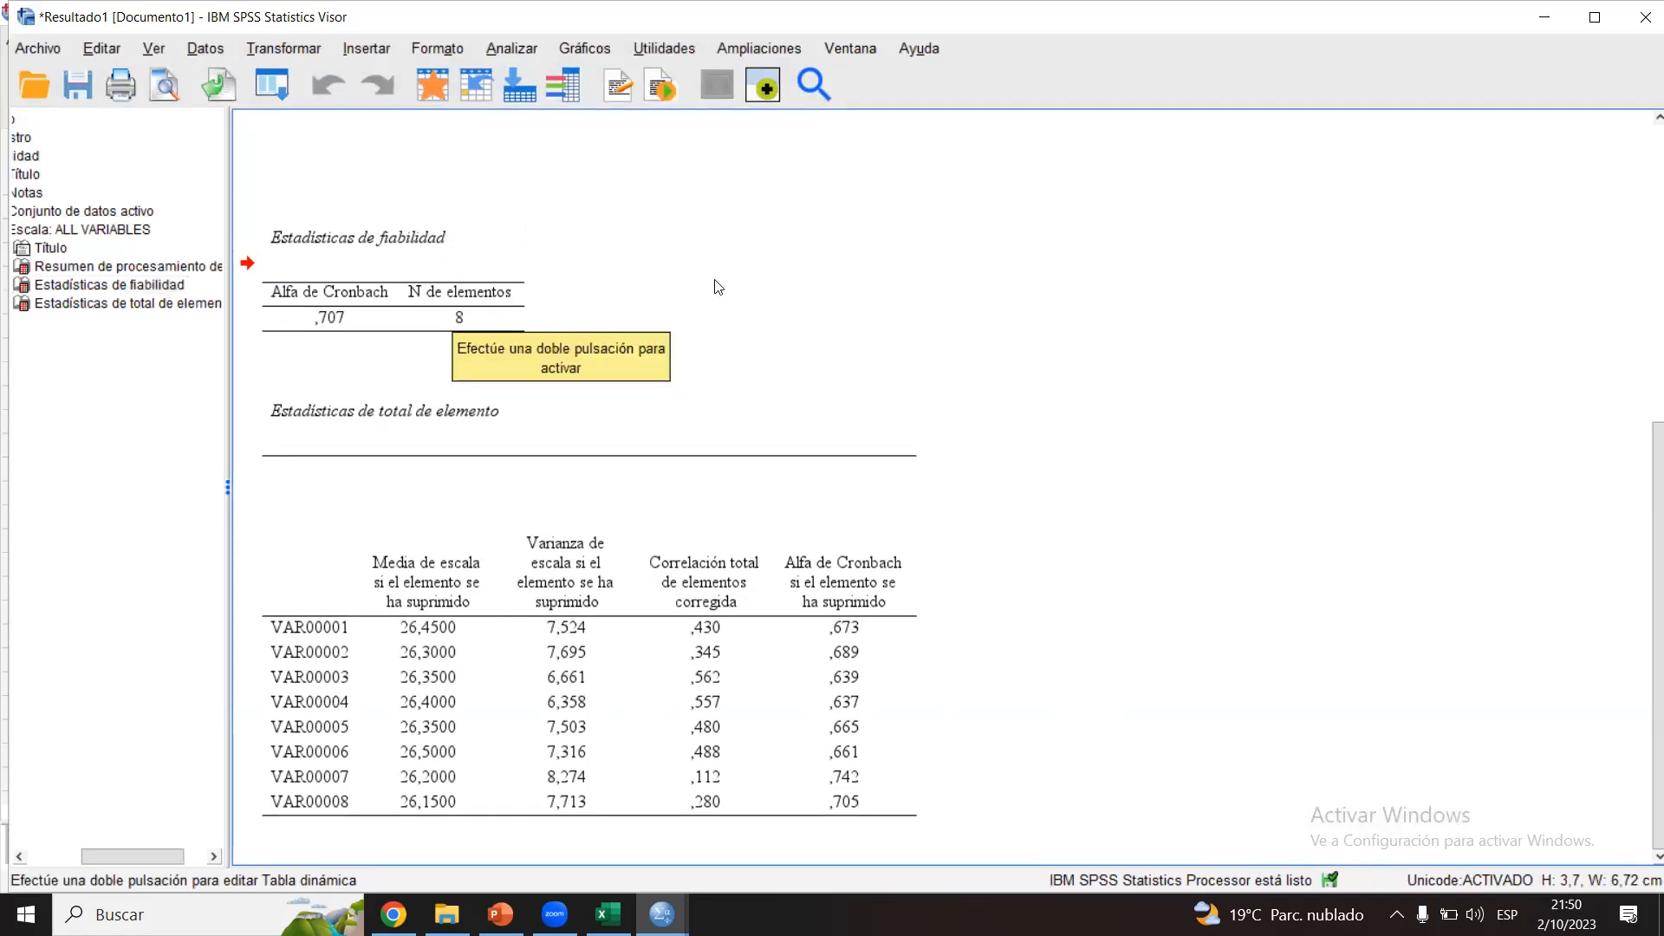
pyautogui.click(353, 273)
pyautogui.click(682, 234)
pyautogui.click(428, 302)
pyautogui.click(653, 282)
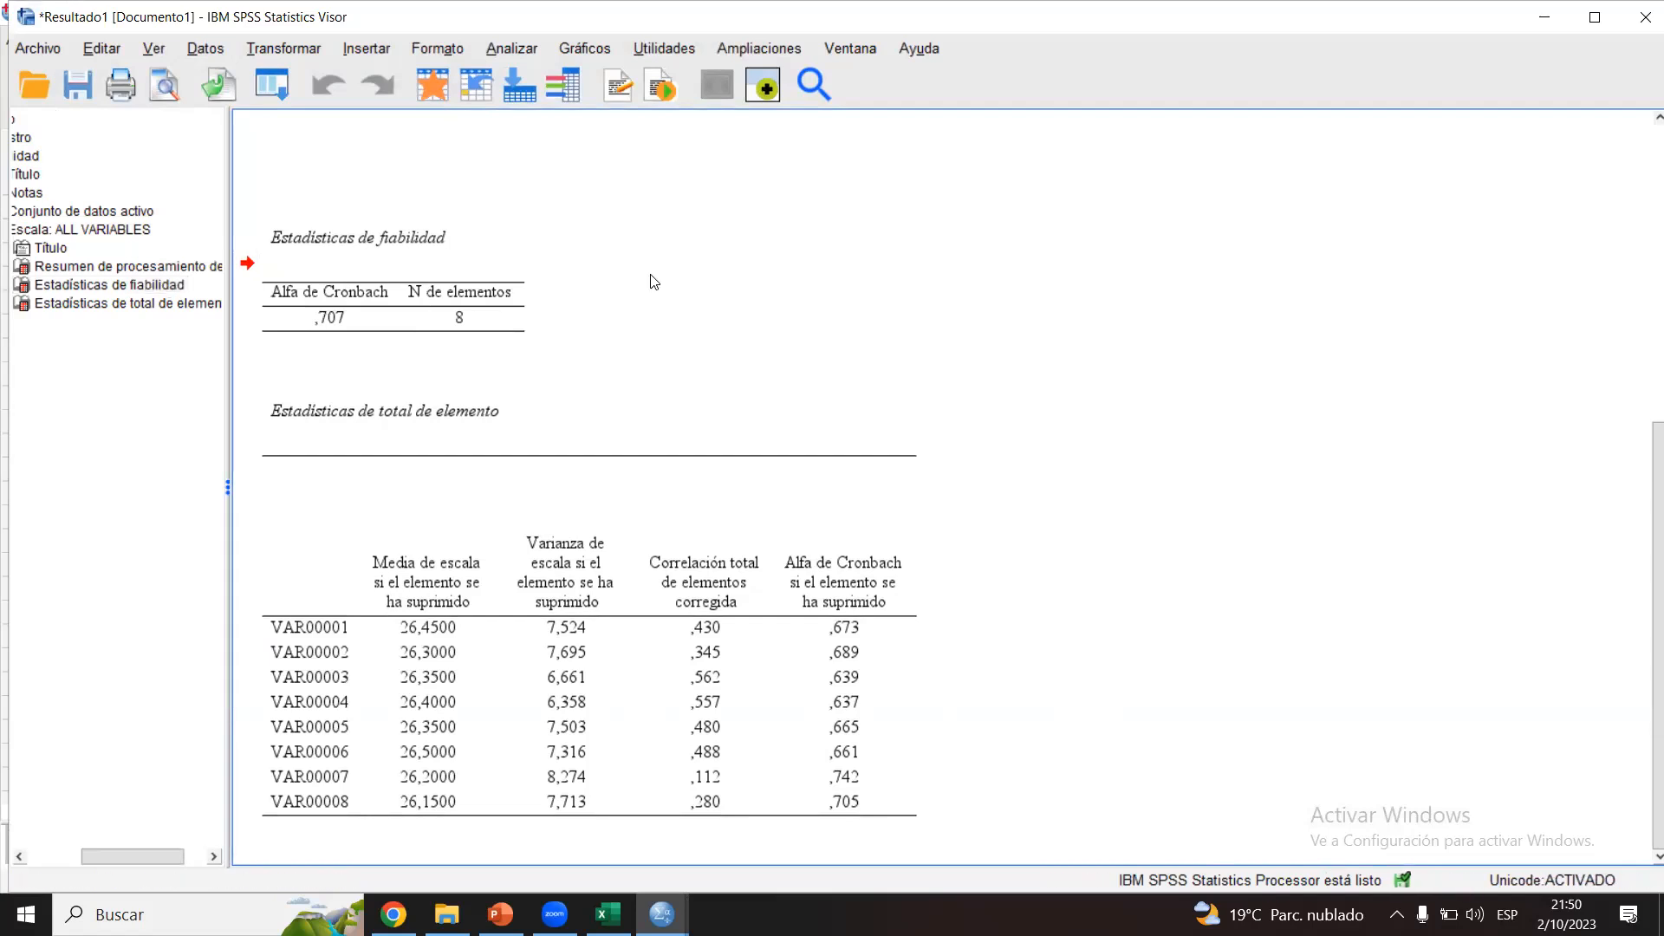
pyautogui.click(449, 290)
pyautogui.click(641, 262)
pyautogui.click(442, 266)
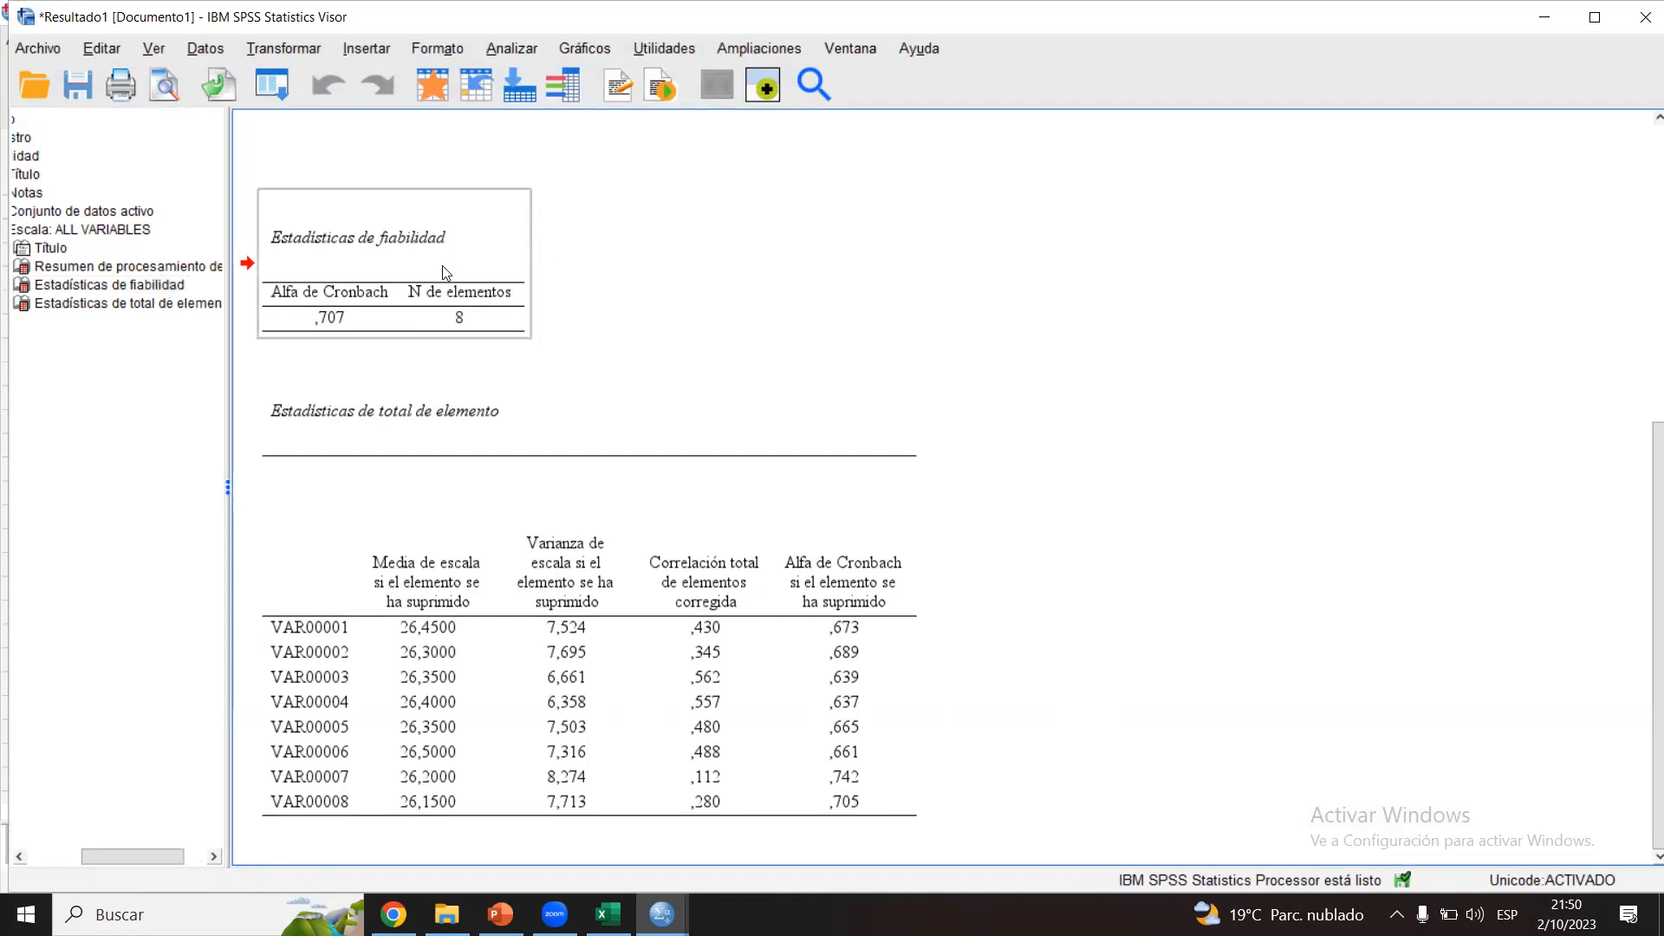
pyautogui.click(636, 272)
pyautogui.click(421, 277)
pyautogui.click(557, 247)
pyautogui.click(450, 290)
pyautogui.click(660, 270)
pyautogui.click(408, 258)
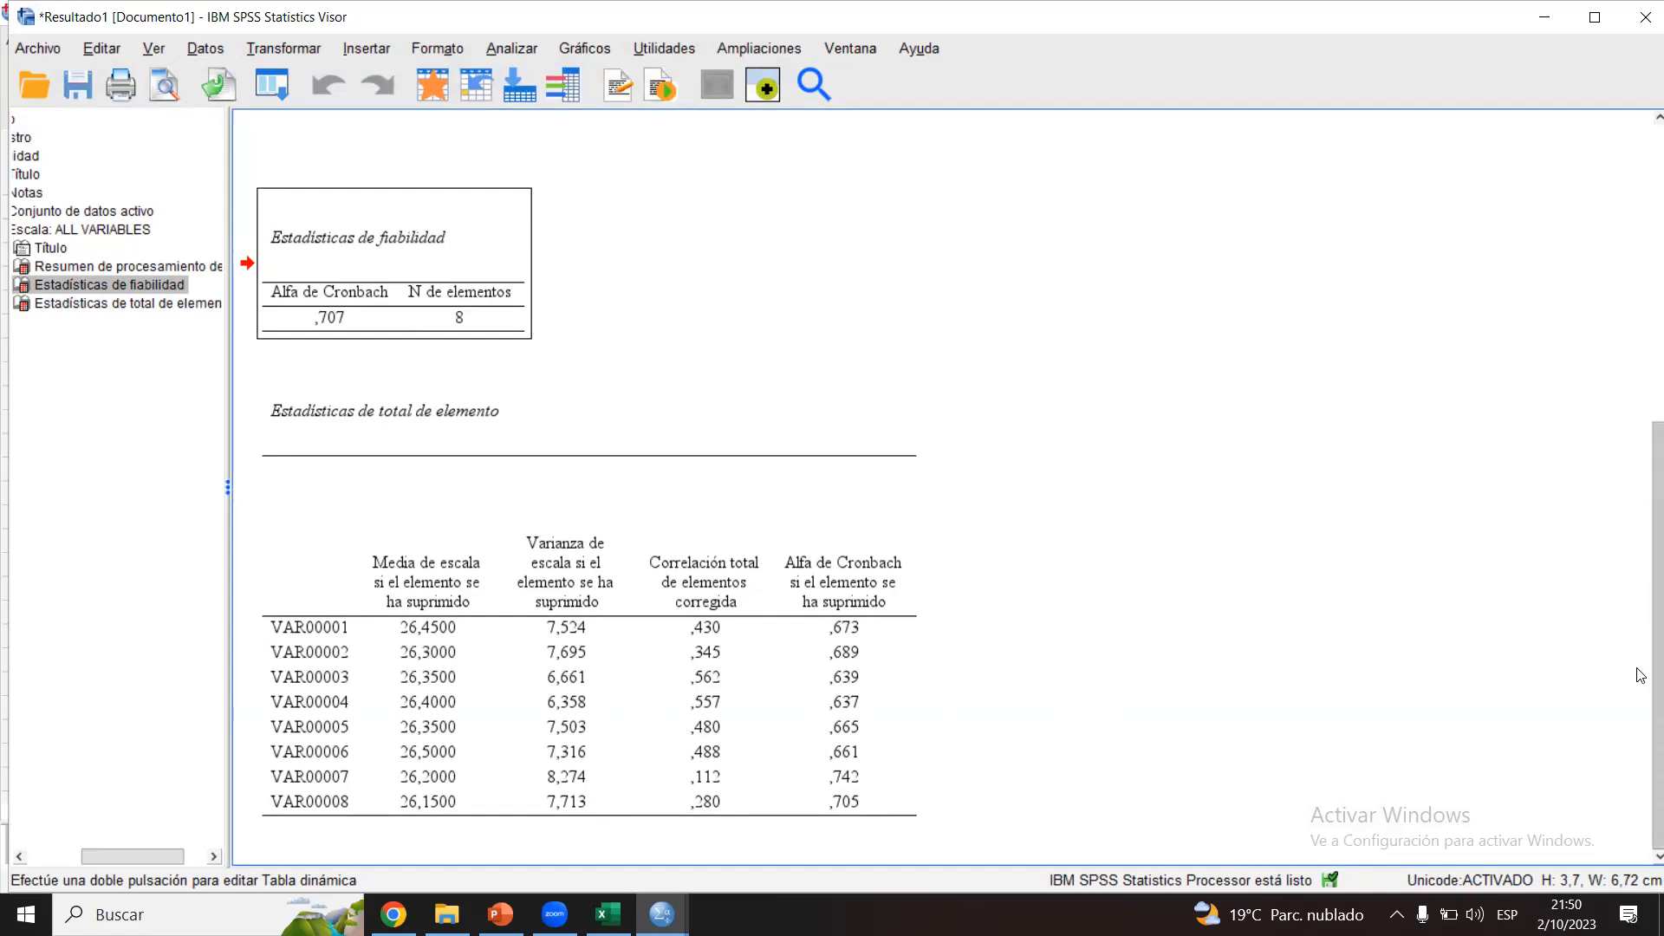
pyautogui.click(549, 402)
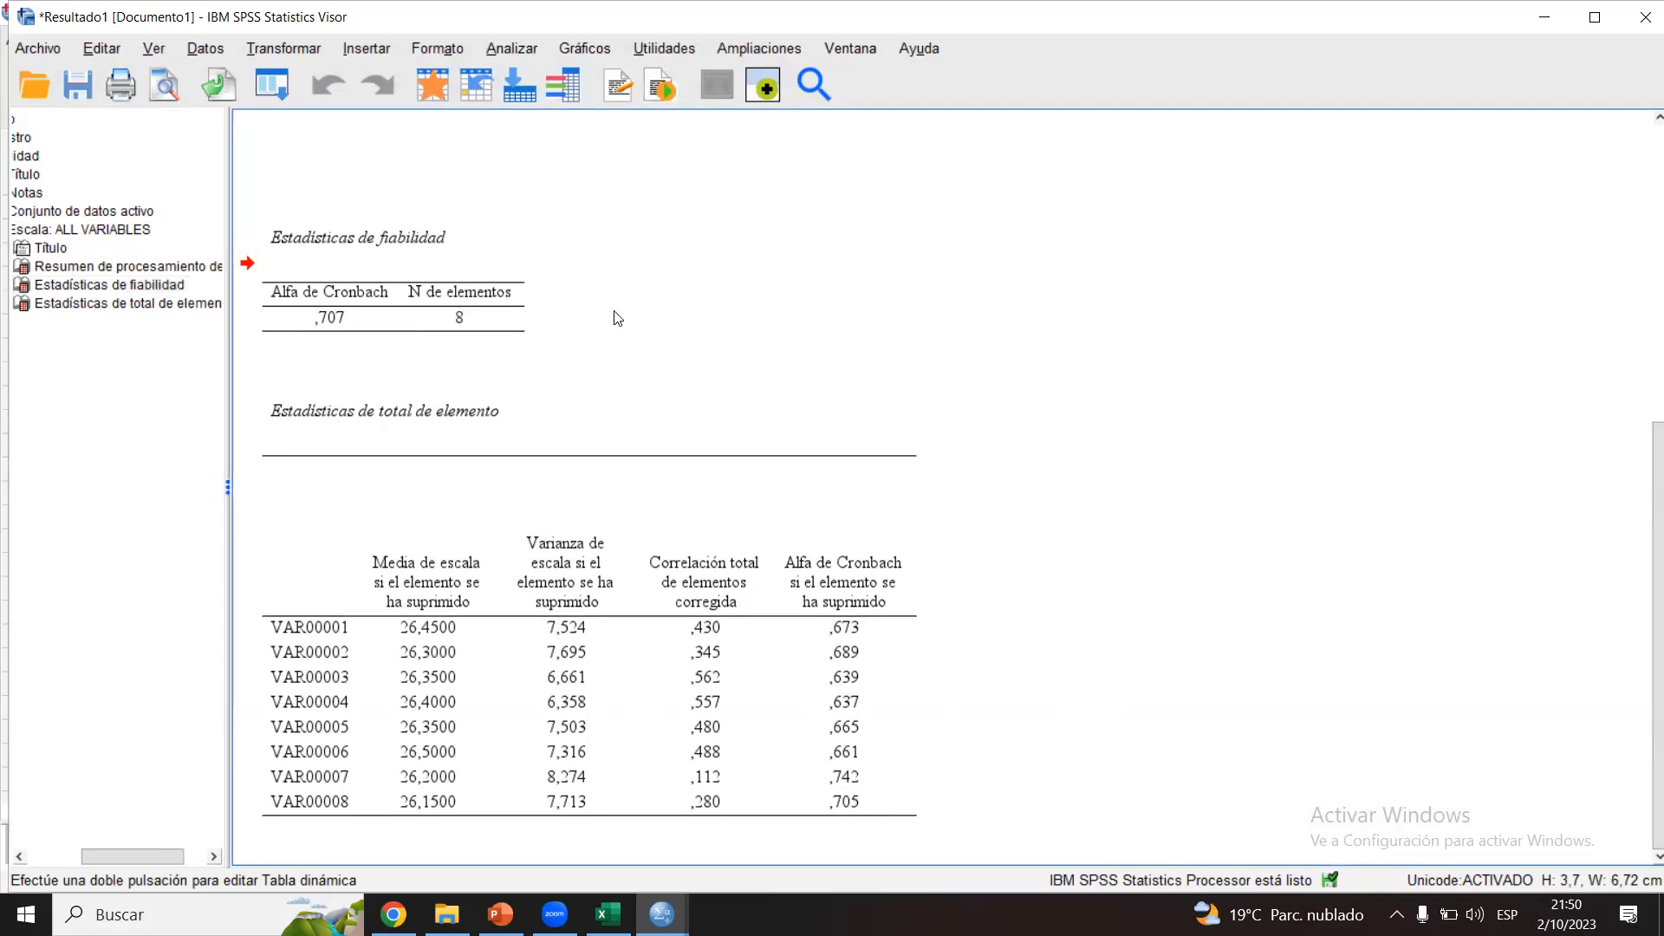
pyautogui.click(410, 256)
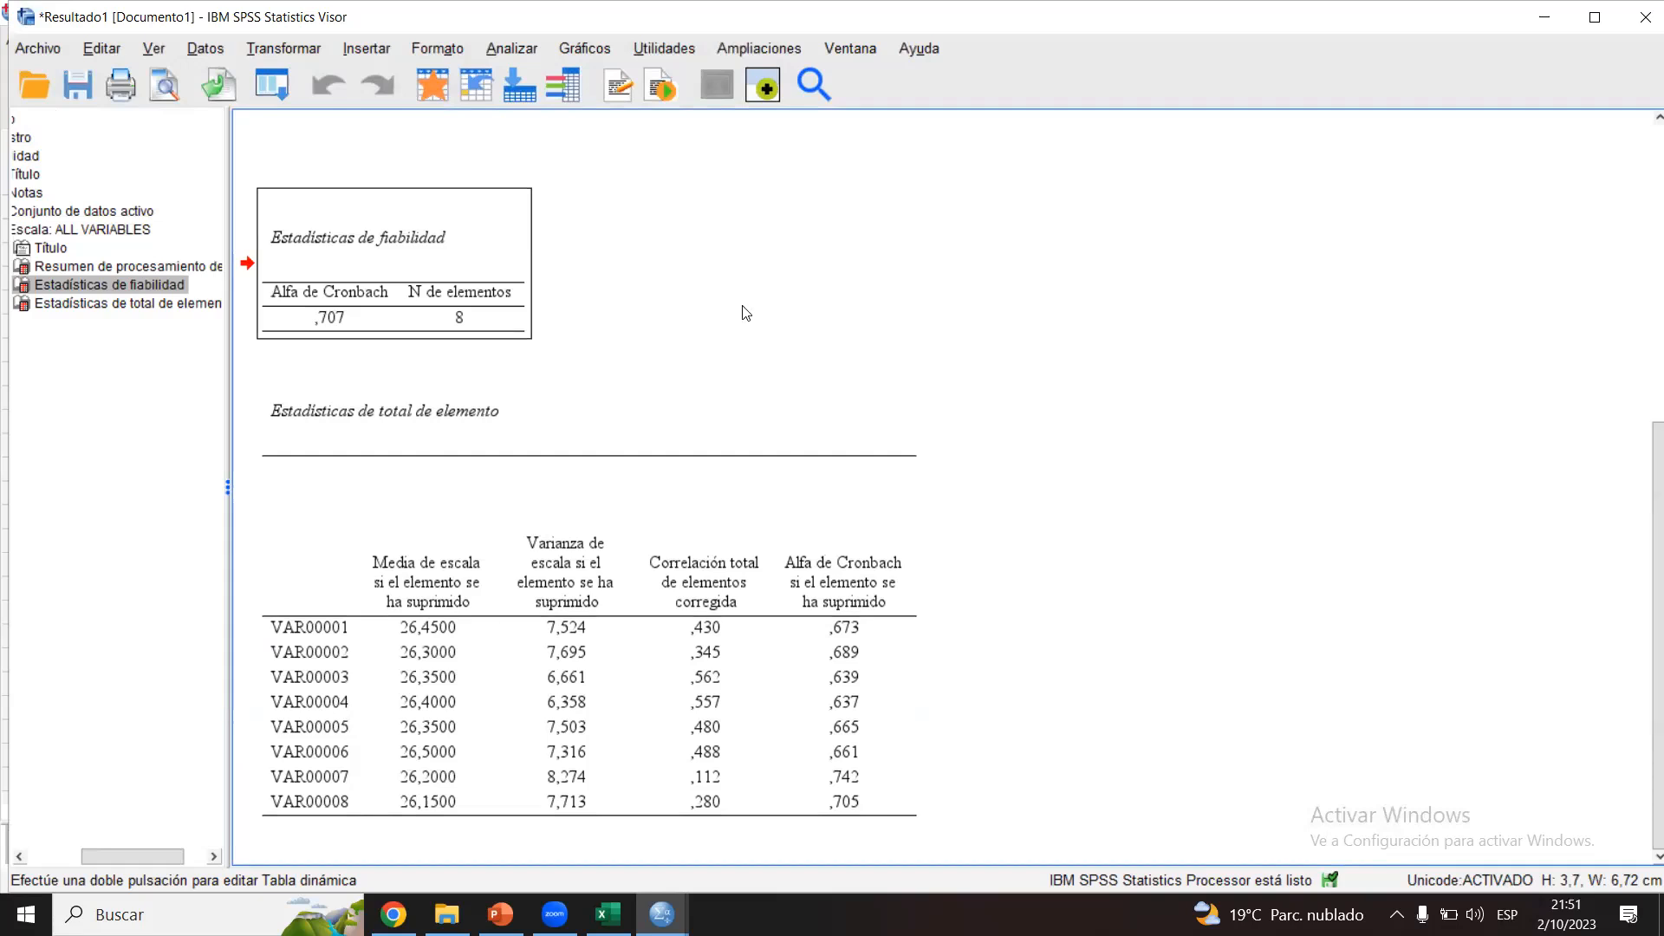
# Step: Examine Cronbach's alpha if each item is deleted, circling that column and VAR00007 with the annotation pen, and clear the marks
pyautogui.click(824, 586)
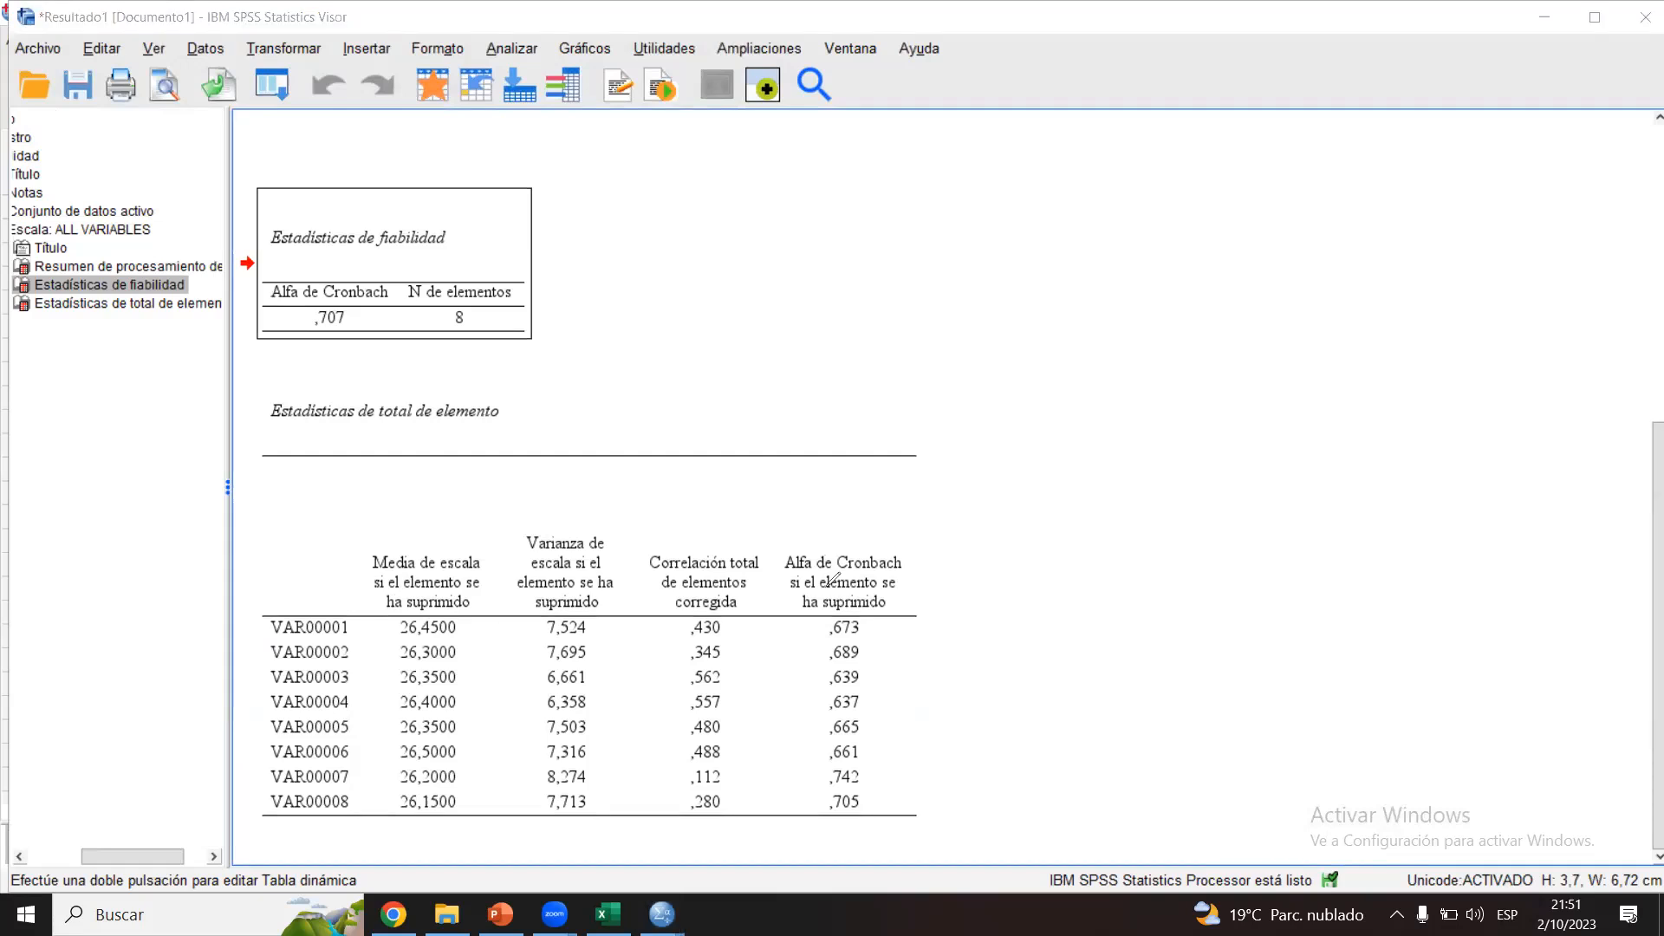
pyautogui.moveTo(871, 509)
pyautogui.mouseDown()
pyautogui.moveTo(813, 767)
pyautogui.moveTo(806, 507)
pyautogui.moveTo(771, 521)
pyautogui.mouseUp()
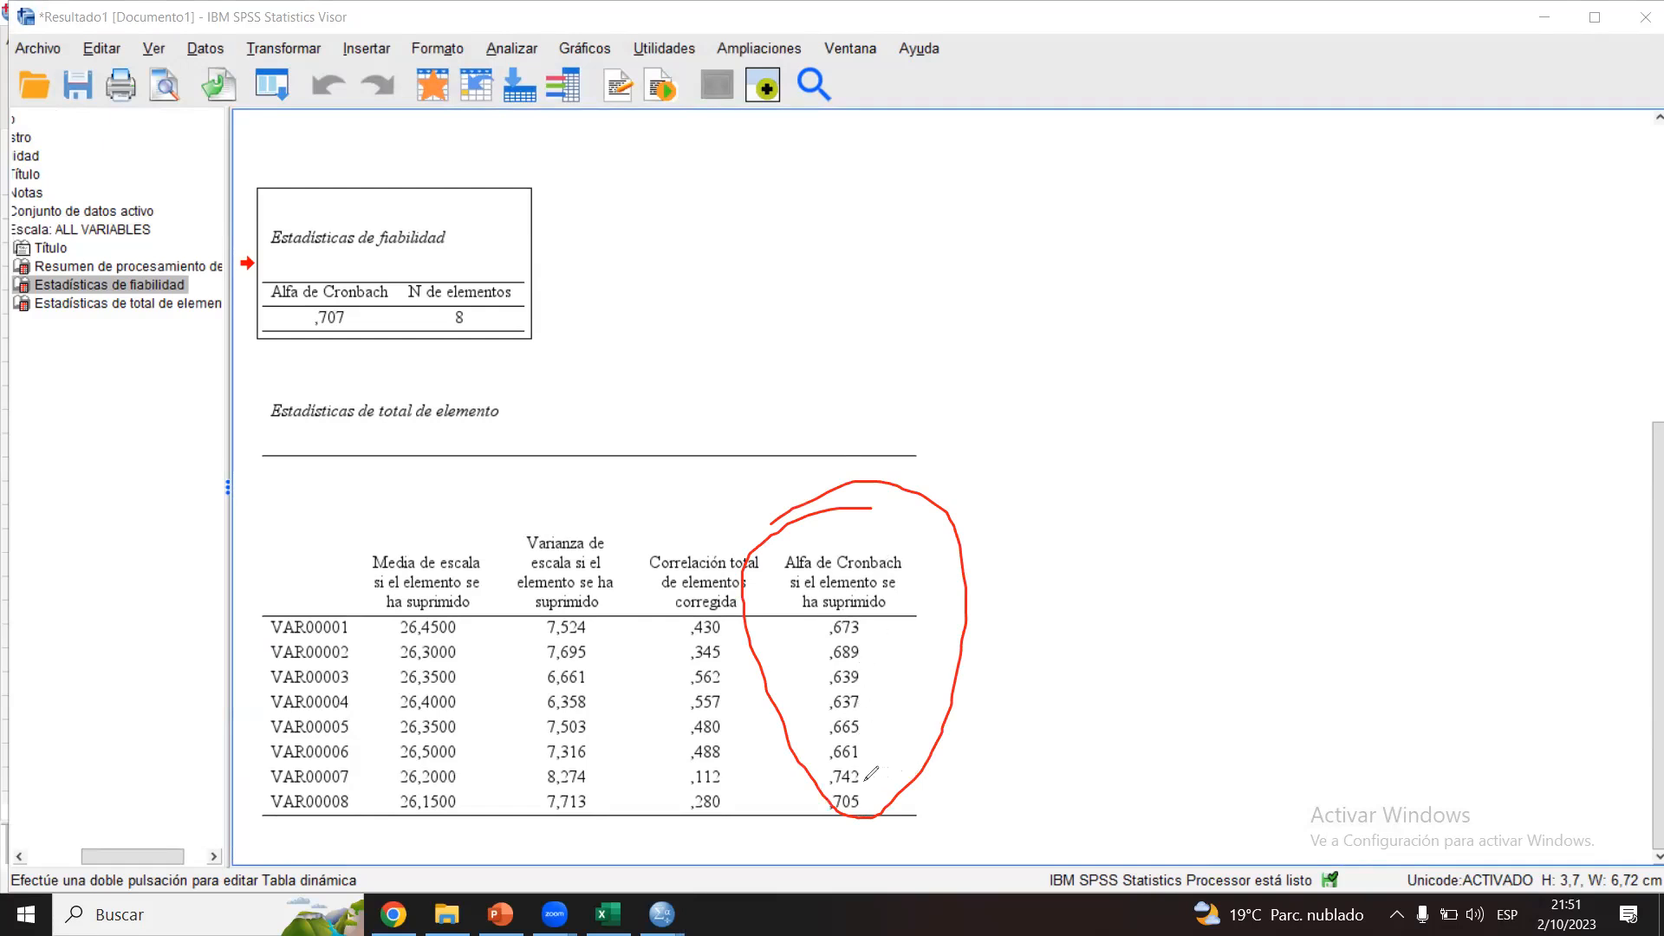
pyautogui.moveTo(865, 779); pyautogui.dragTo(933, 730)
pyautogui.moveTo(273, 762)
pyautogui.mouseDown()
pyautogui.moveTo(254, 761)
pyautogui.moveTo(250, 784)
pyautogui.moveTo(332, 792)
pyautogui.moveTo(357, 764)
pyautogui.moveTo(259, 763)
pyautogui.mouseUp()
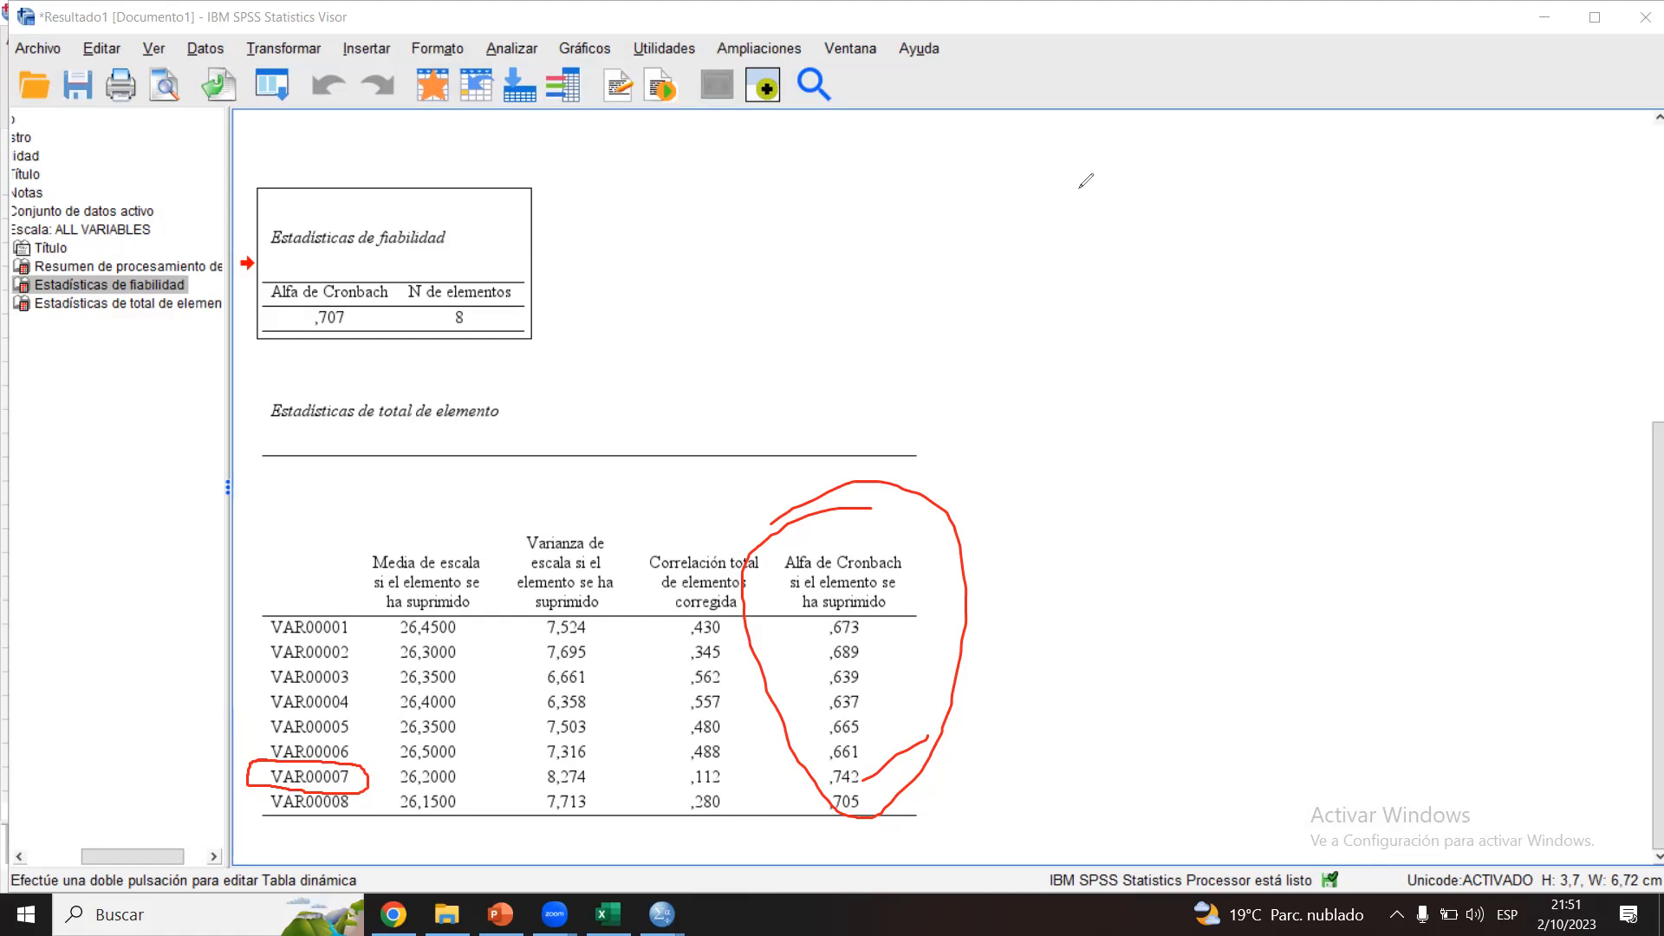
pyautogui.press('Escape')
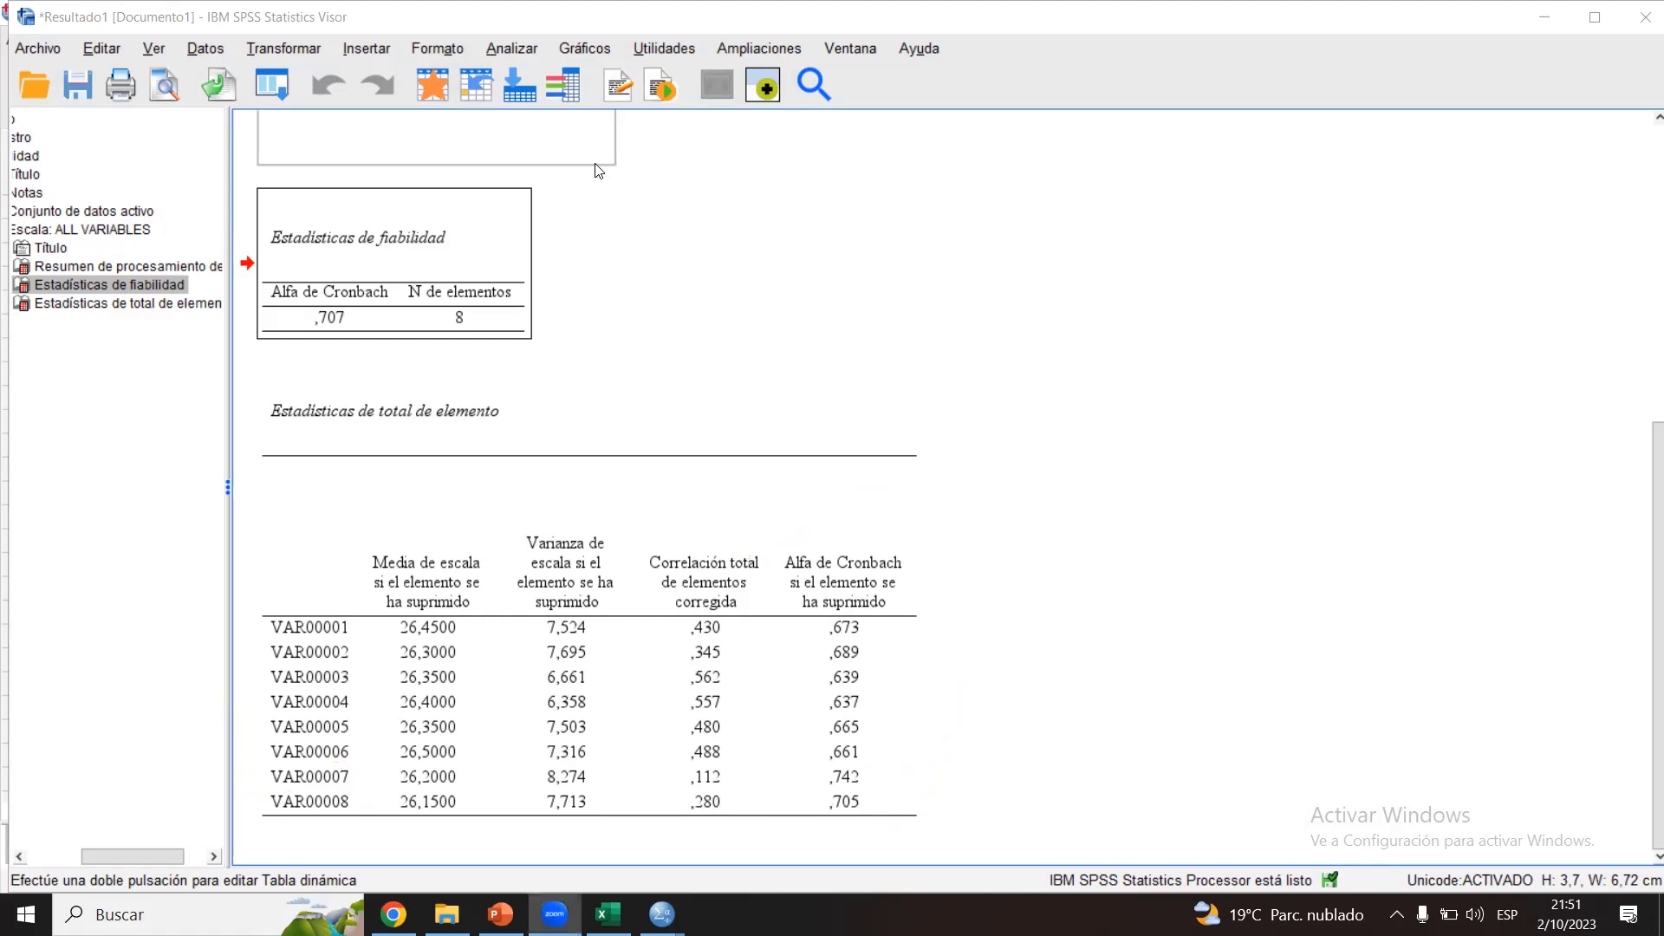
# Step: Rerun the Análisis de fiabilidad with VAR00007 removed from its Elementos
pyautogui.click(503, 49)
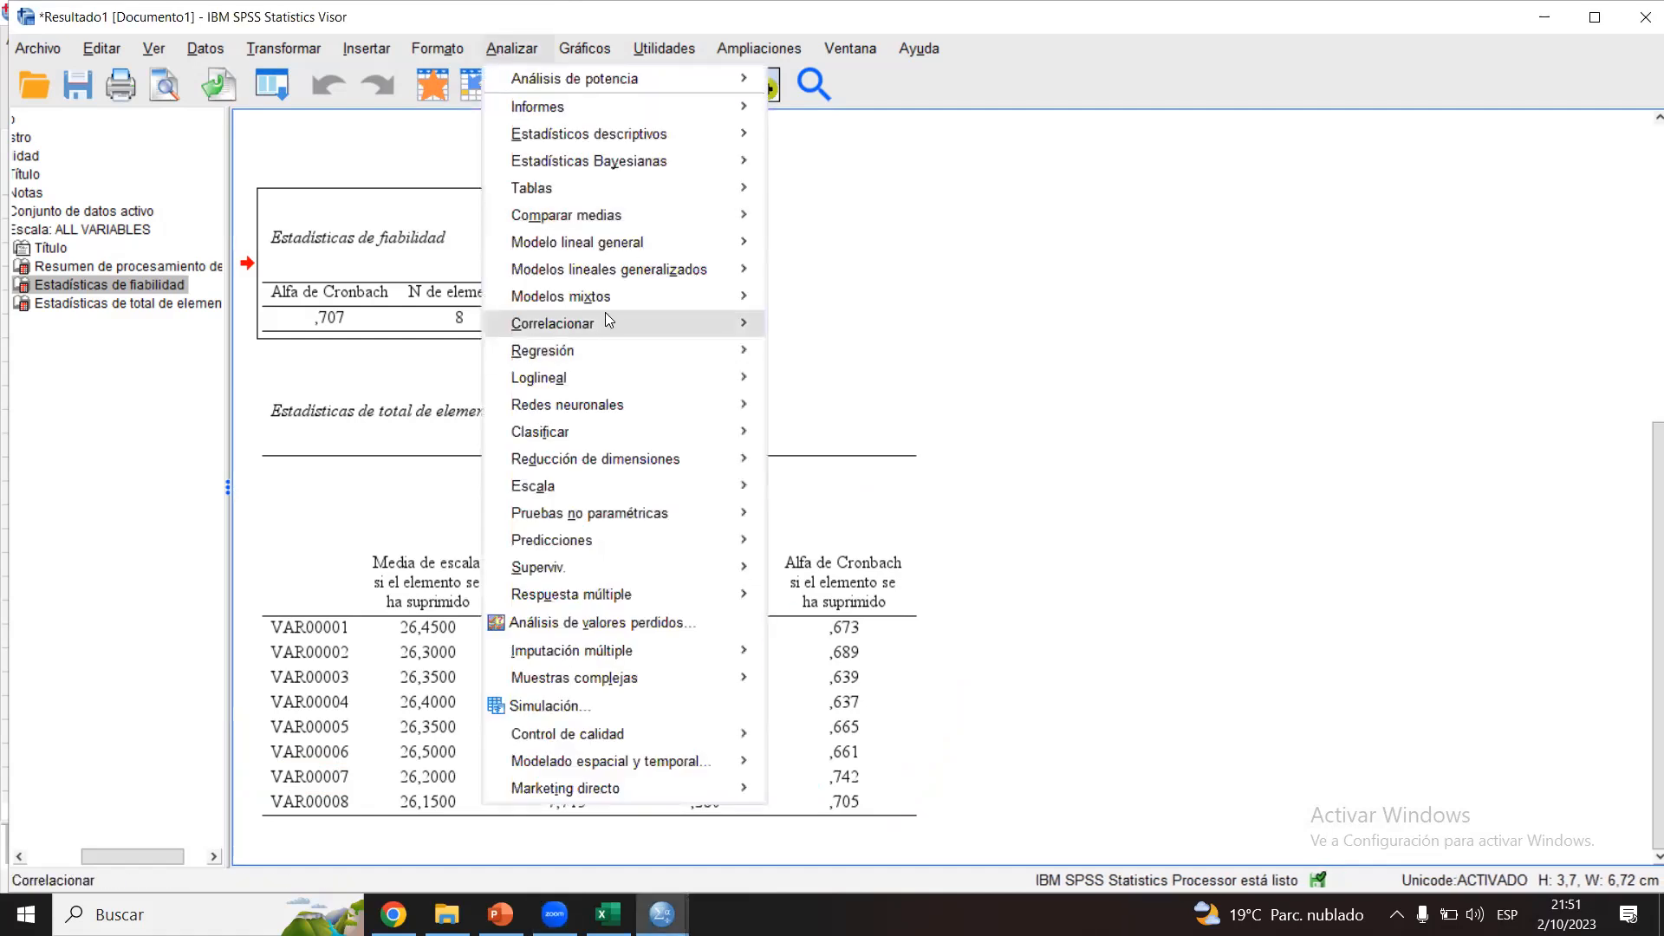
pyautogui.moveTo(576, 484)
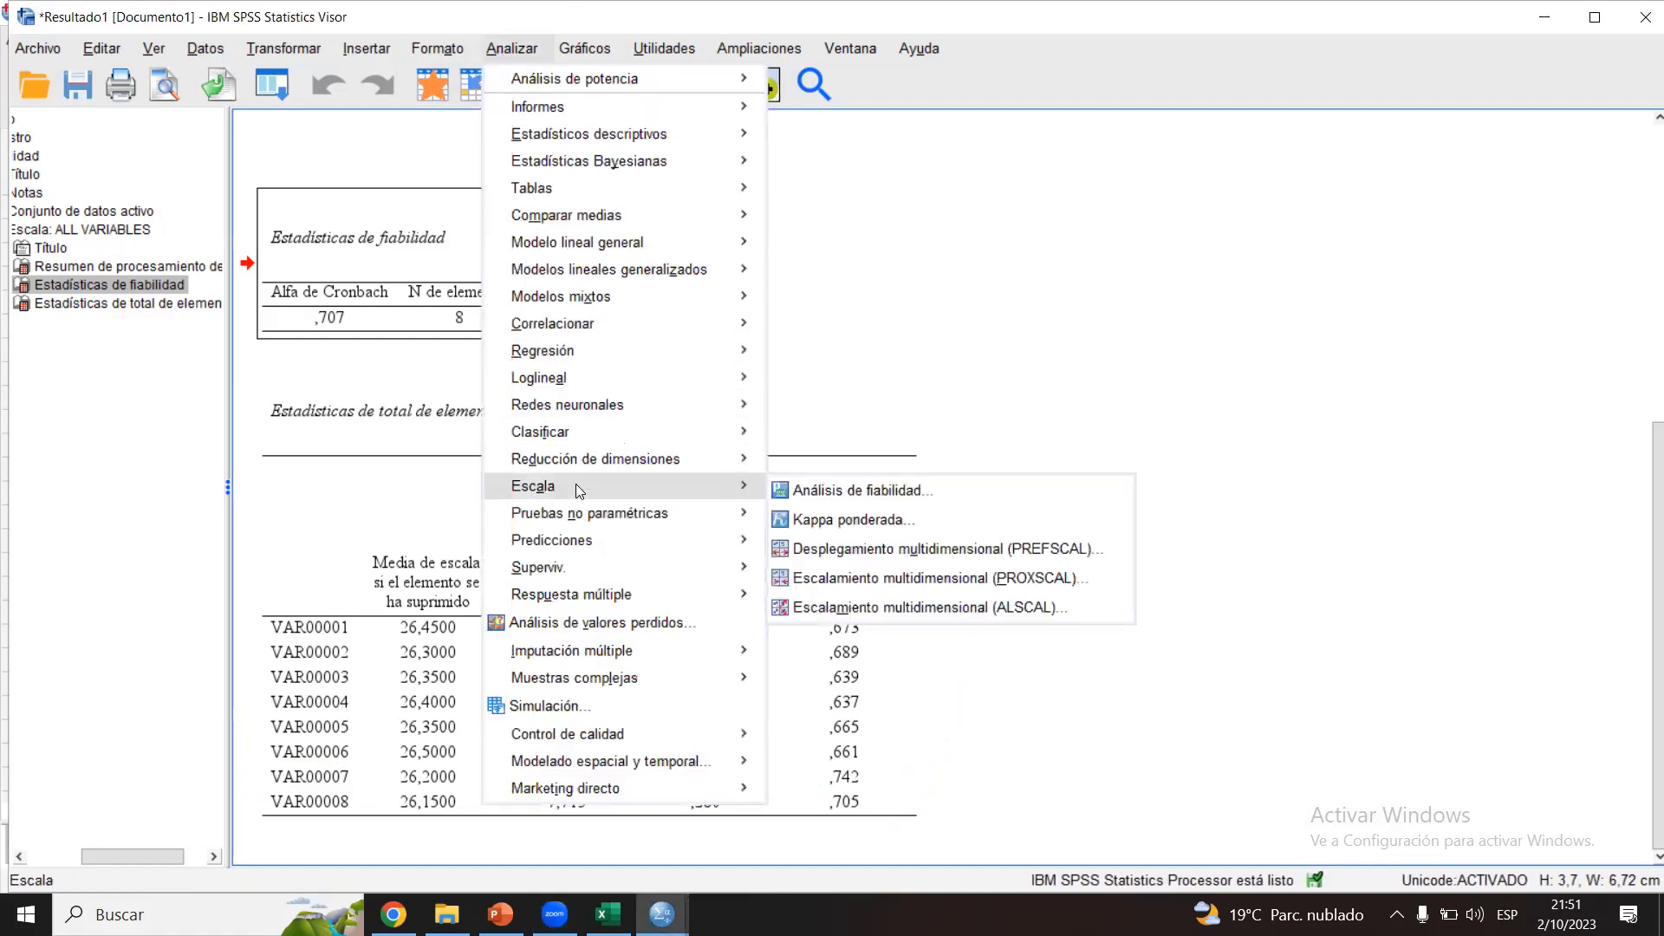
pyautogui.click(812, 489)
pyautogui.moveTo(1023, 313); pyautogui.dragTo(1020, 390)
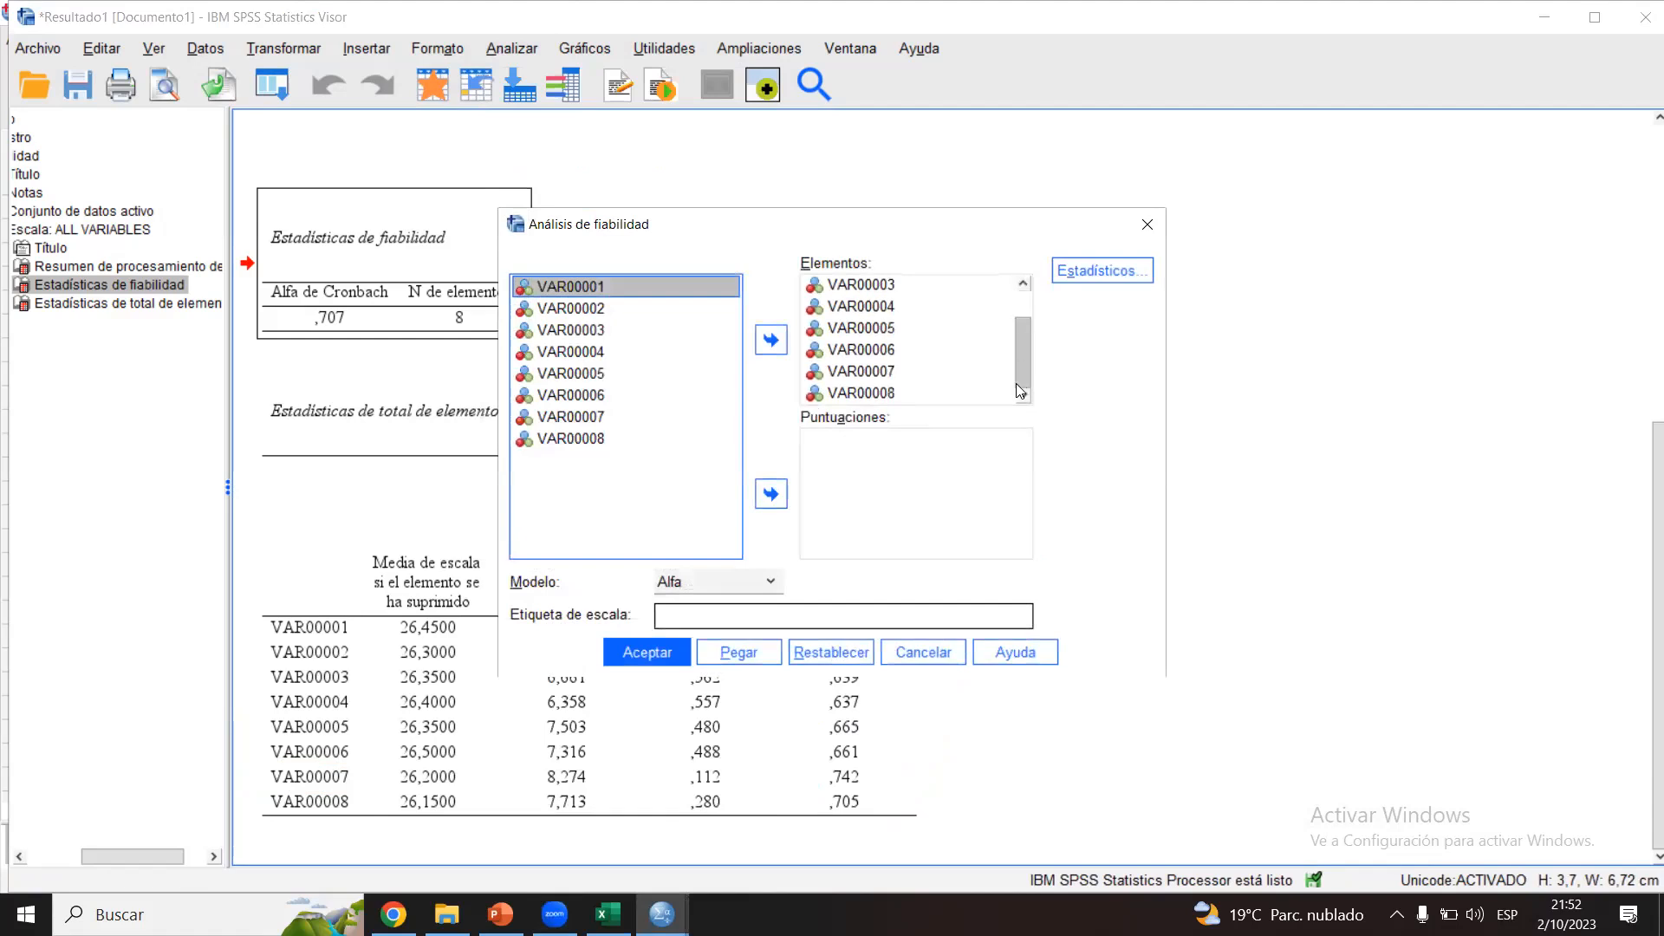
pyautogui.click(886, 371)
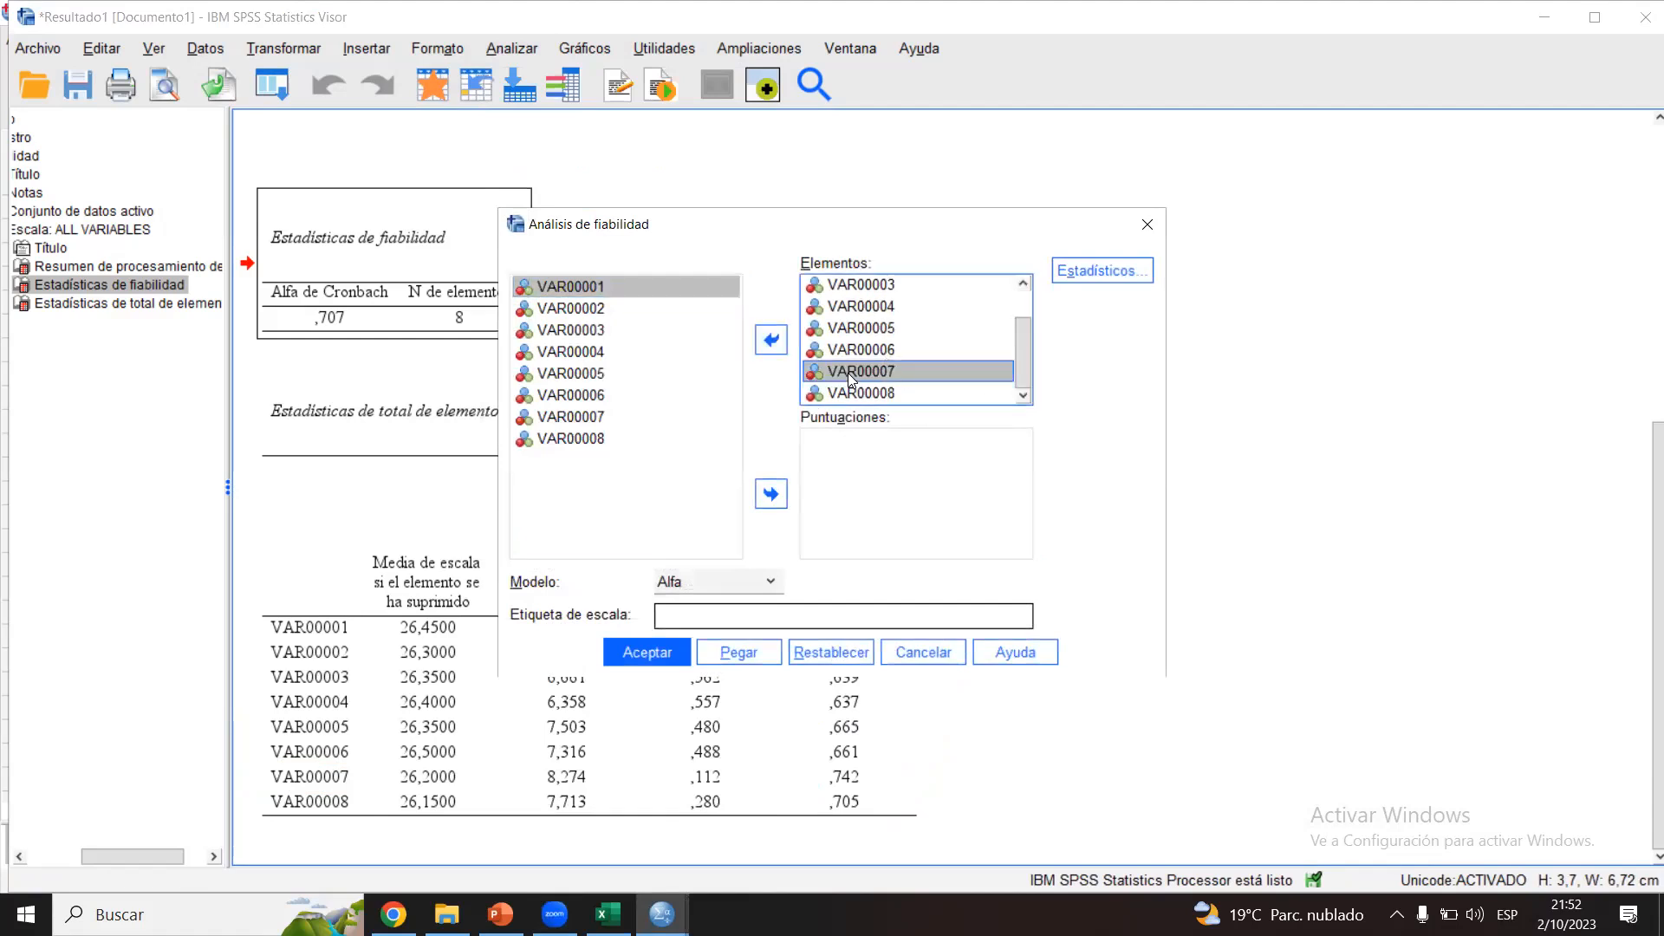
pyautogui.click(769, 339)
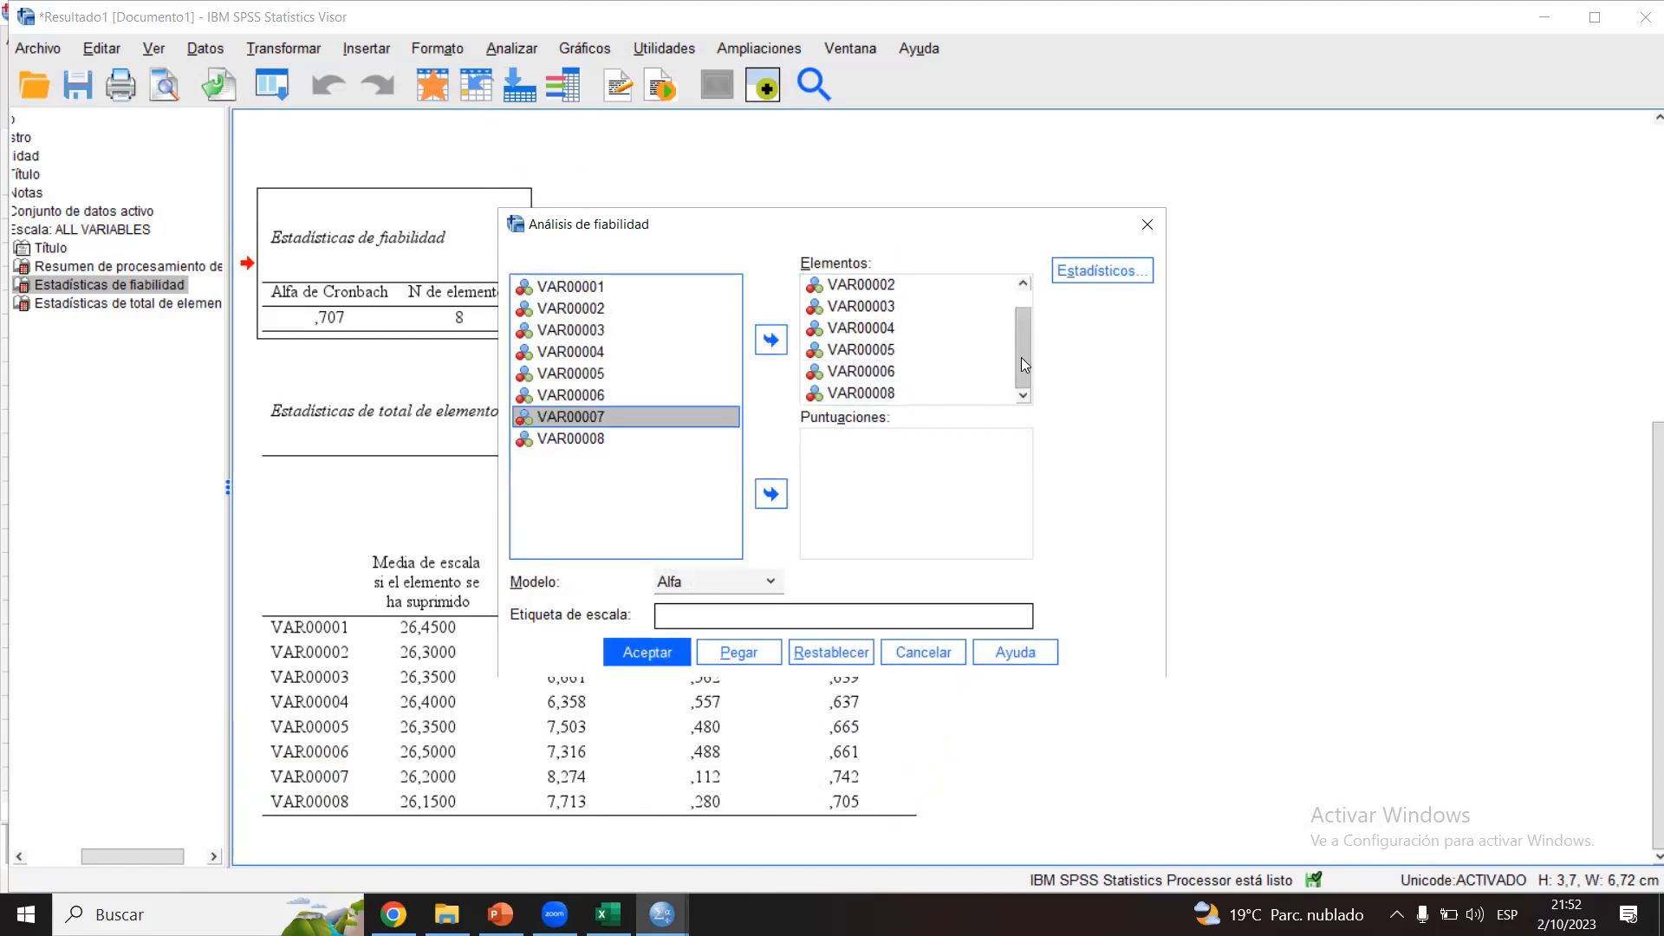
pyautogui.click(647, 656)
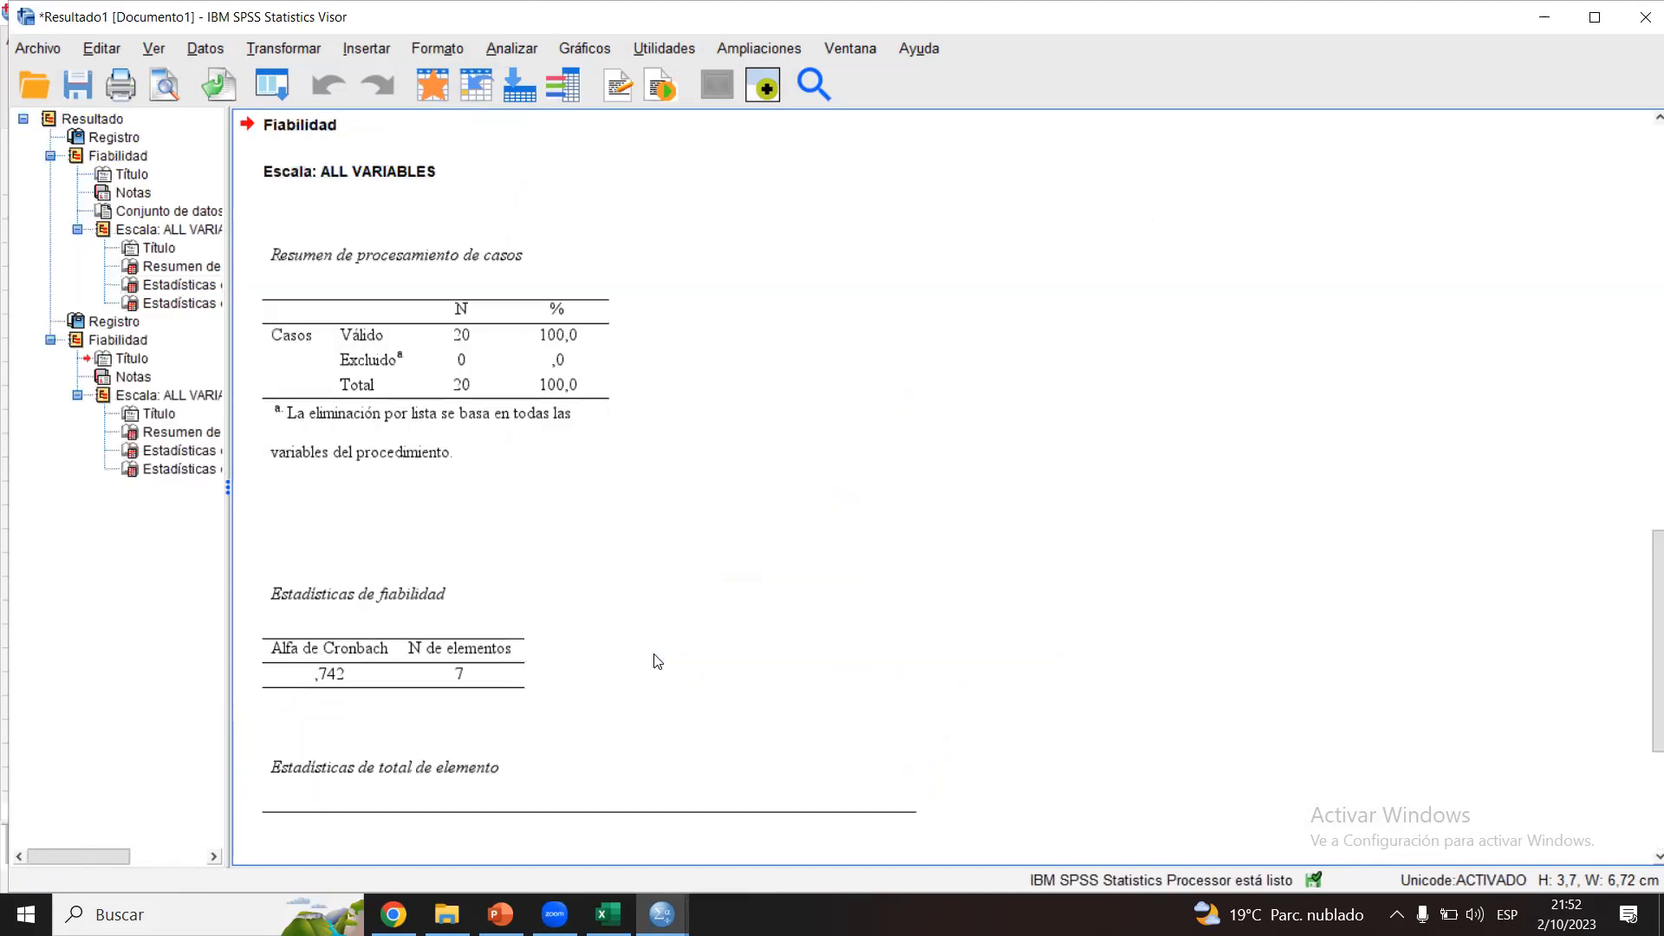
# Step: Examine Cronbach's alpha and the item-total statistics of the analysis without VAR00007
pyautogui.scroll(-3, 1642, 598)
pyautogui.click(382, 471)
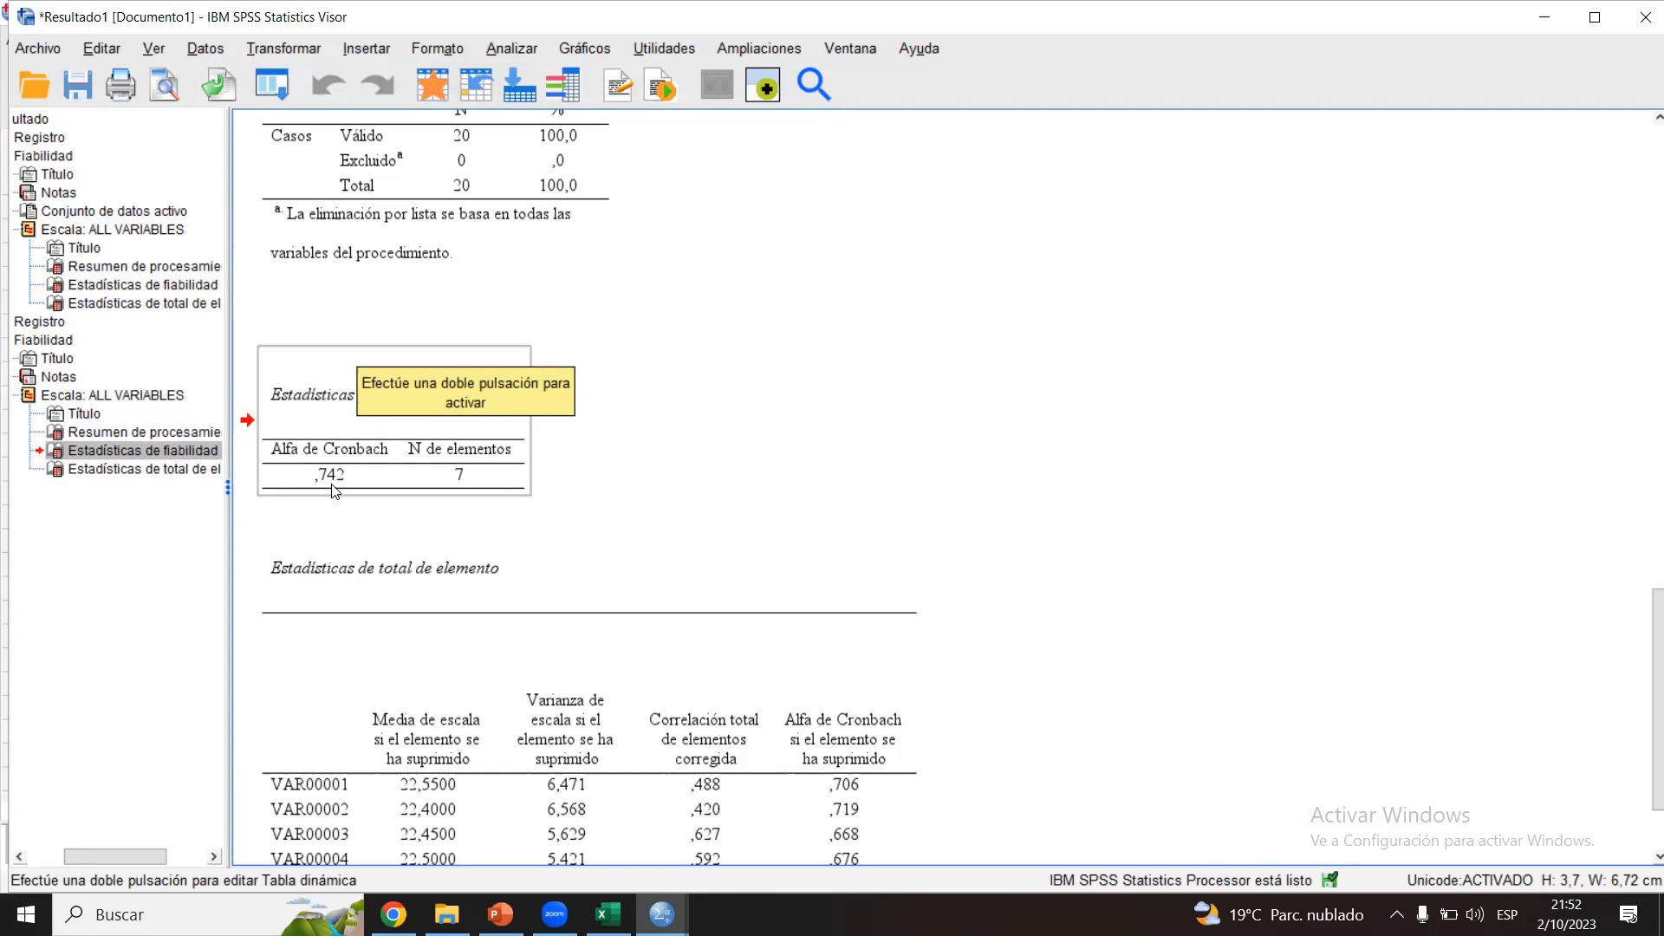
pyautogui.moveTo(1643, 586); pyautogui.dragTo(1643, 750)
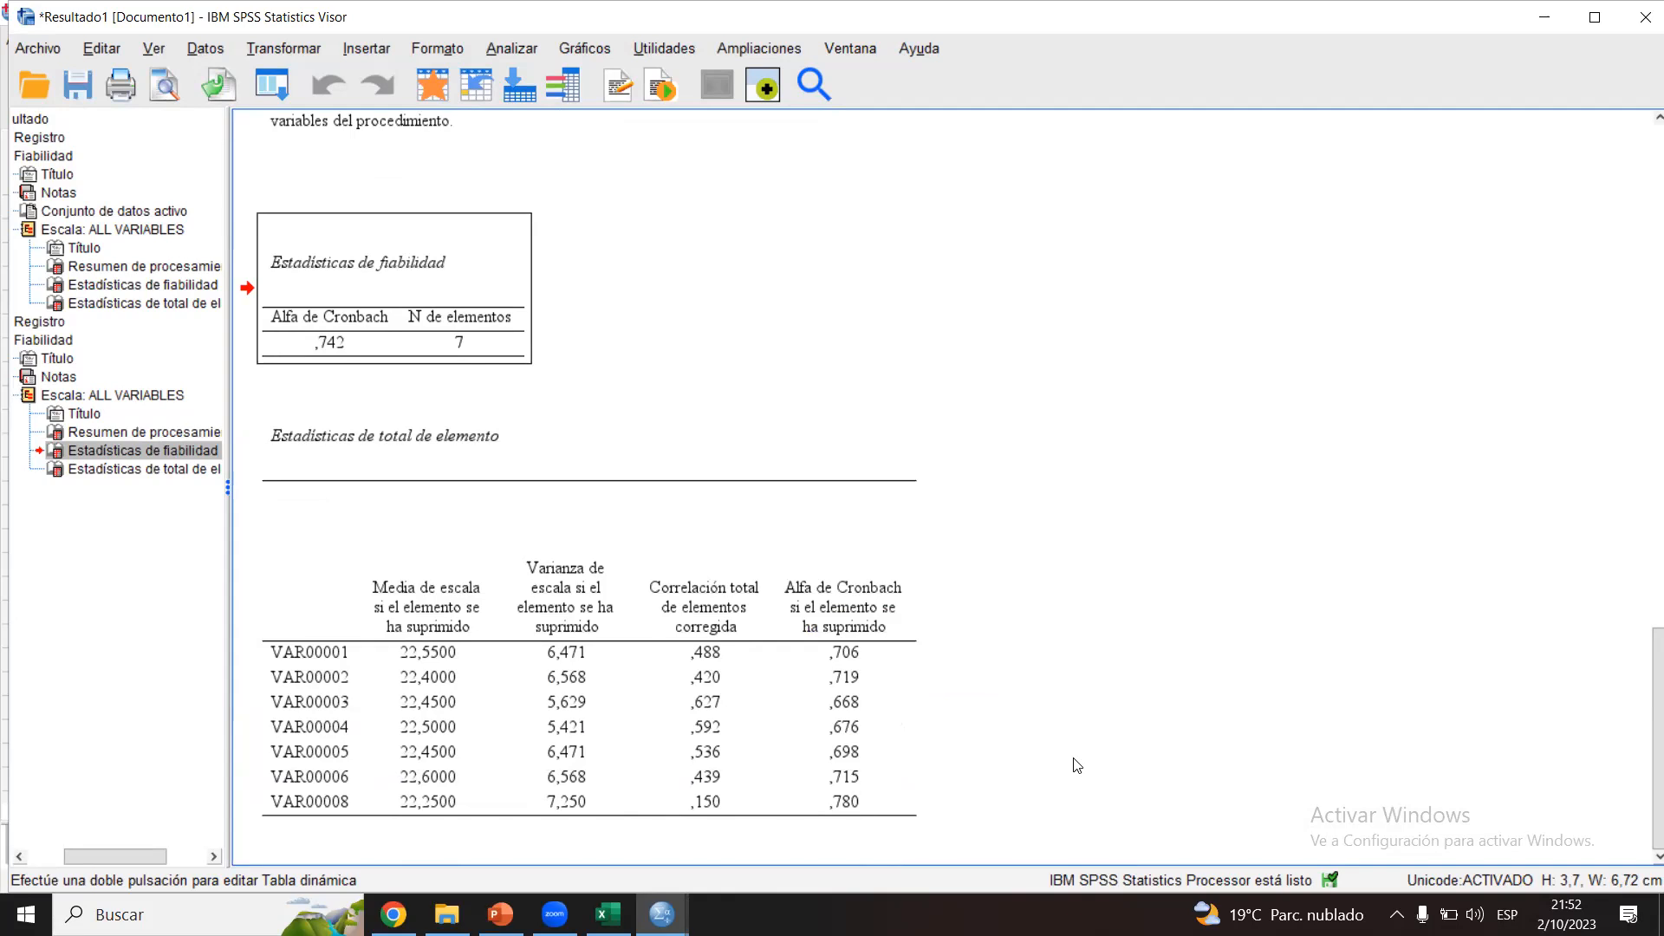
pyautogui.click(736, 679)
# Step: Switch to the Caso 1 - Alfa sheet in Excel and inspect the Ítem 7 column and its Indicador 2 grouping
pyautogui.click(608, 914)
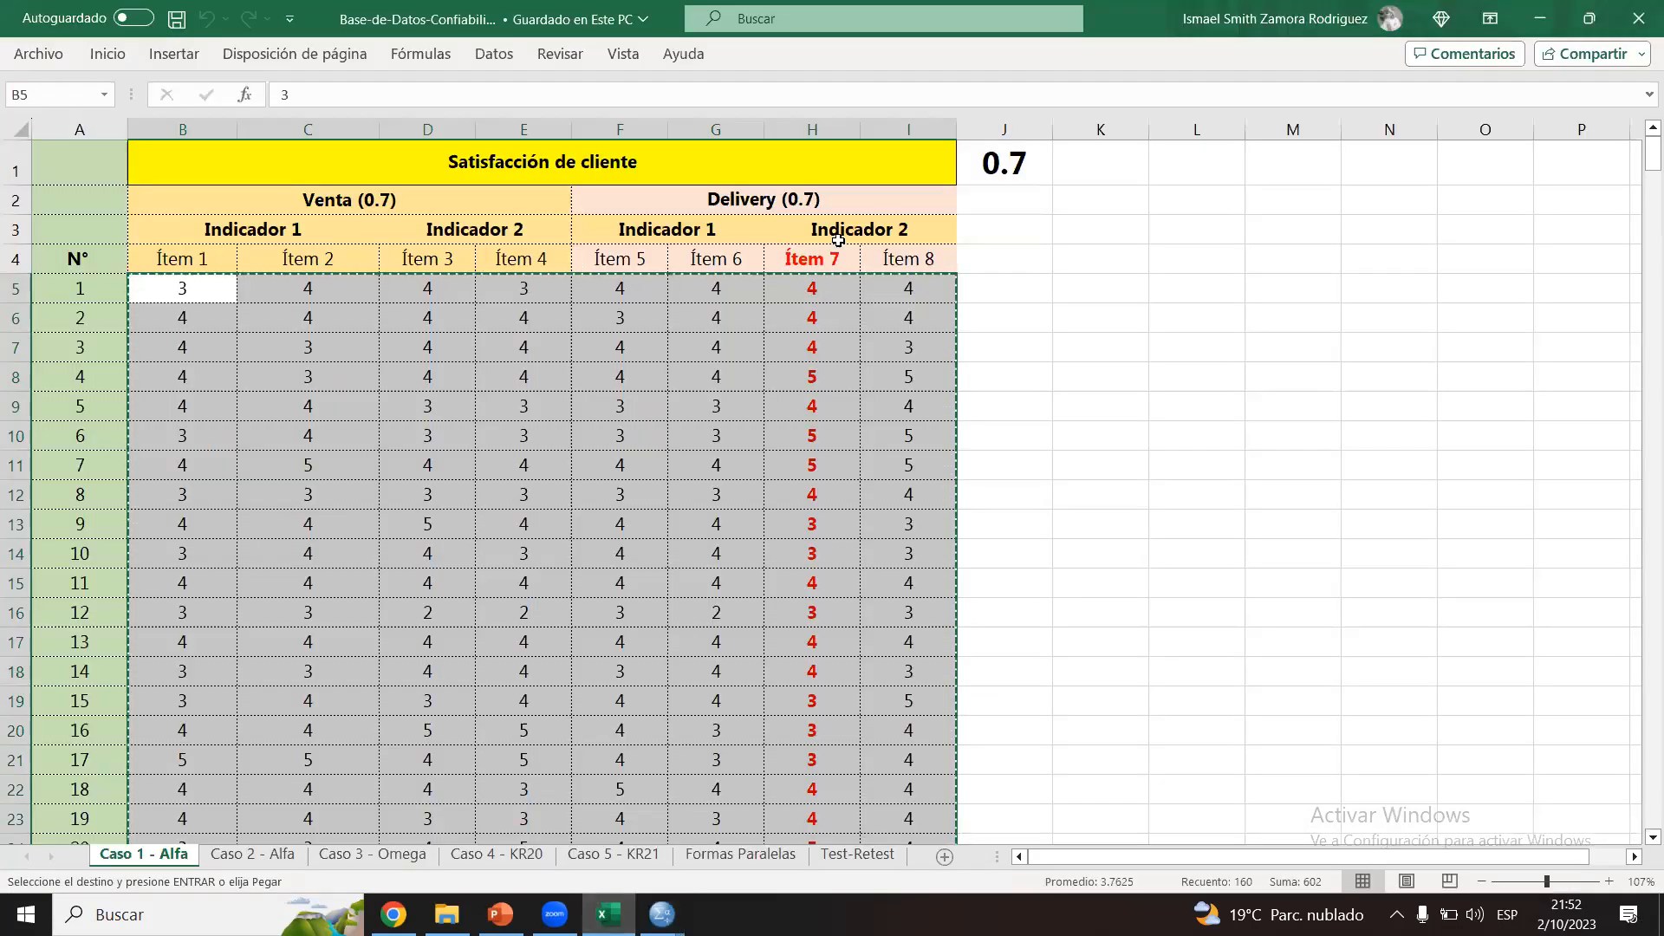
pyautogui.click(813, 128)
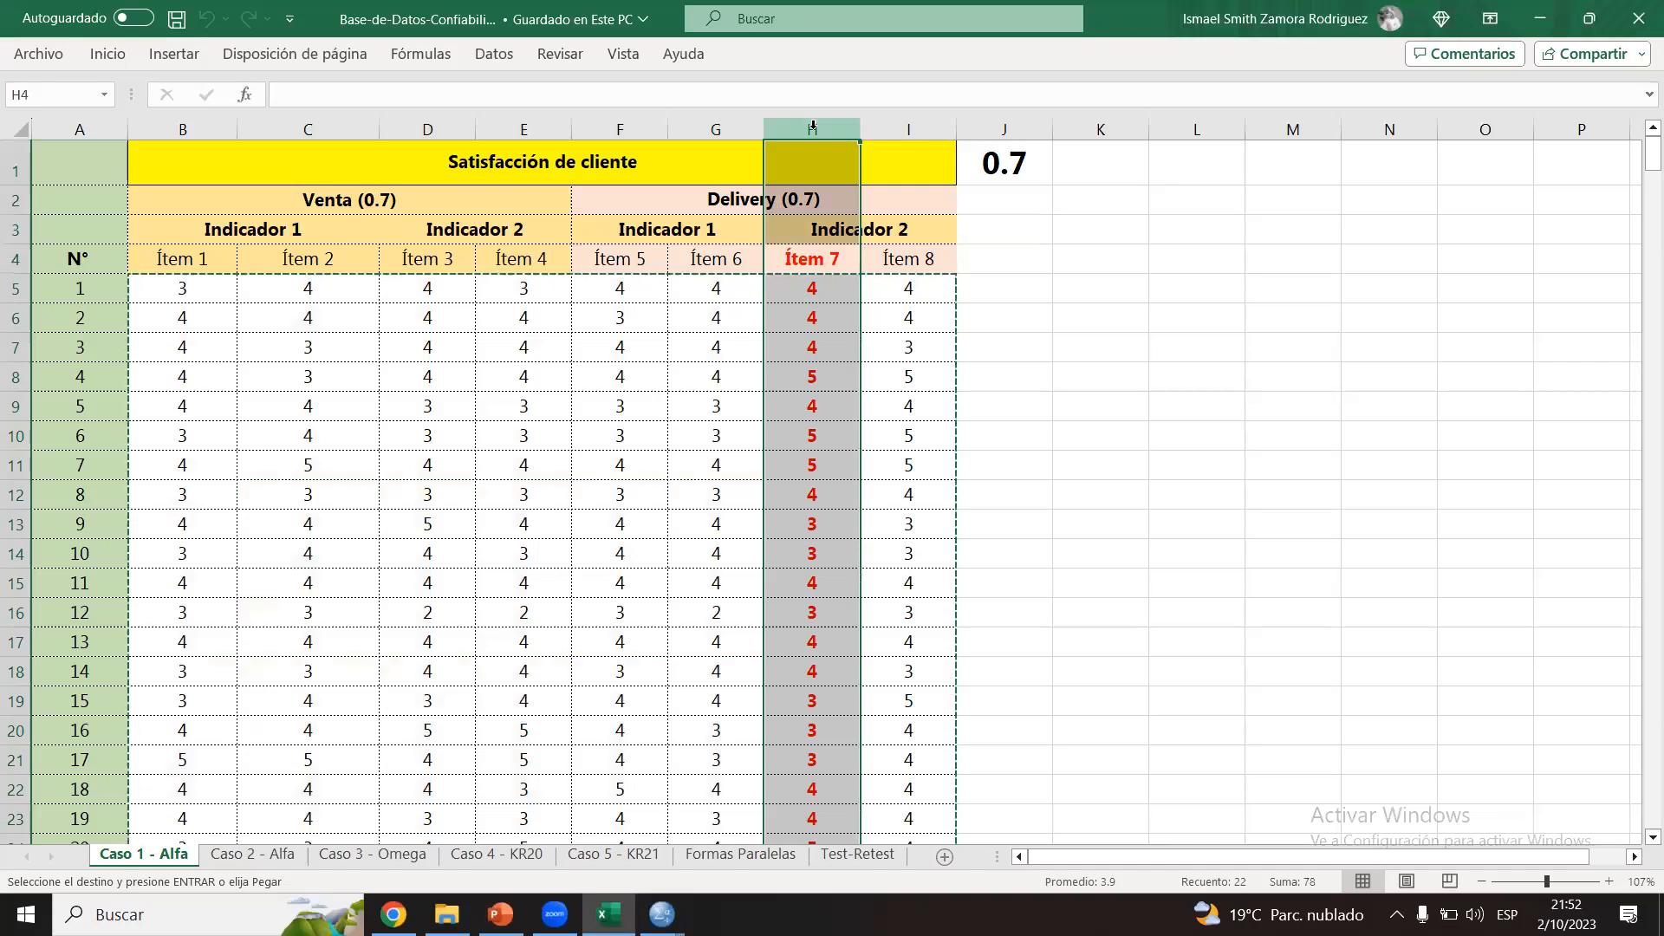
pyautogui.click(828, 234)
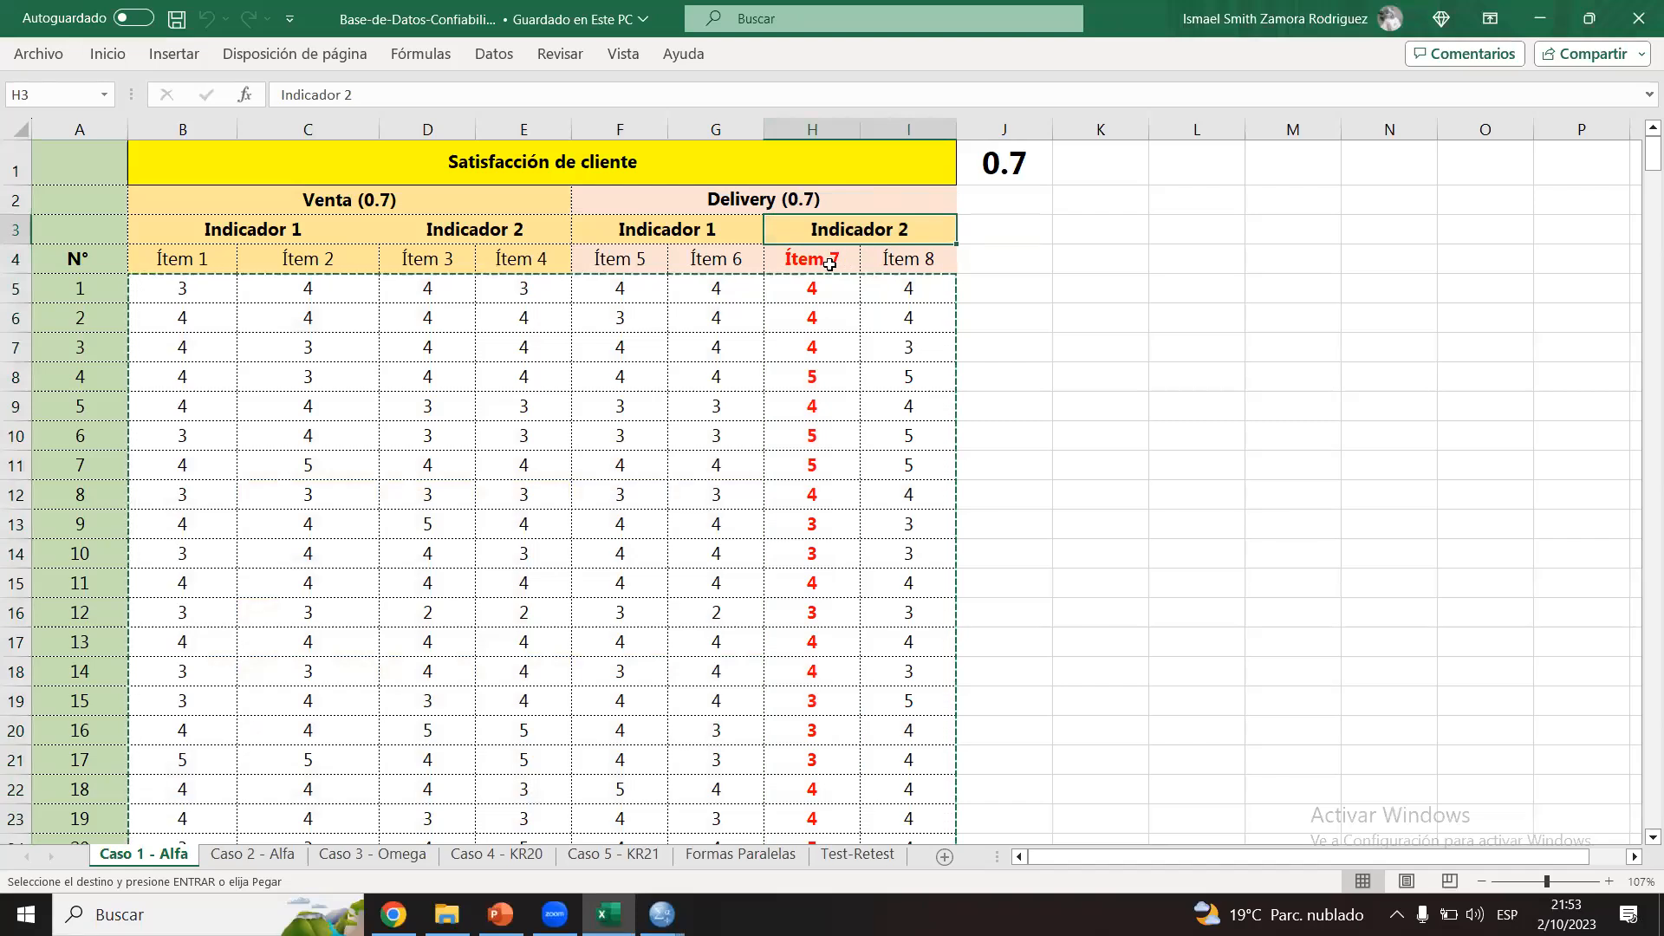
pyautogui.moveTo(829, 264); pyautogui.dragTo(931, 276)
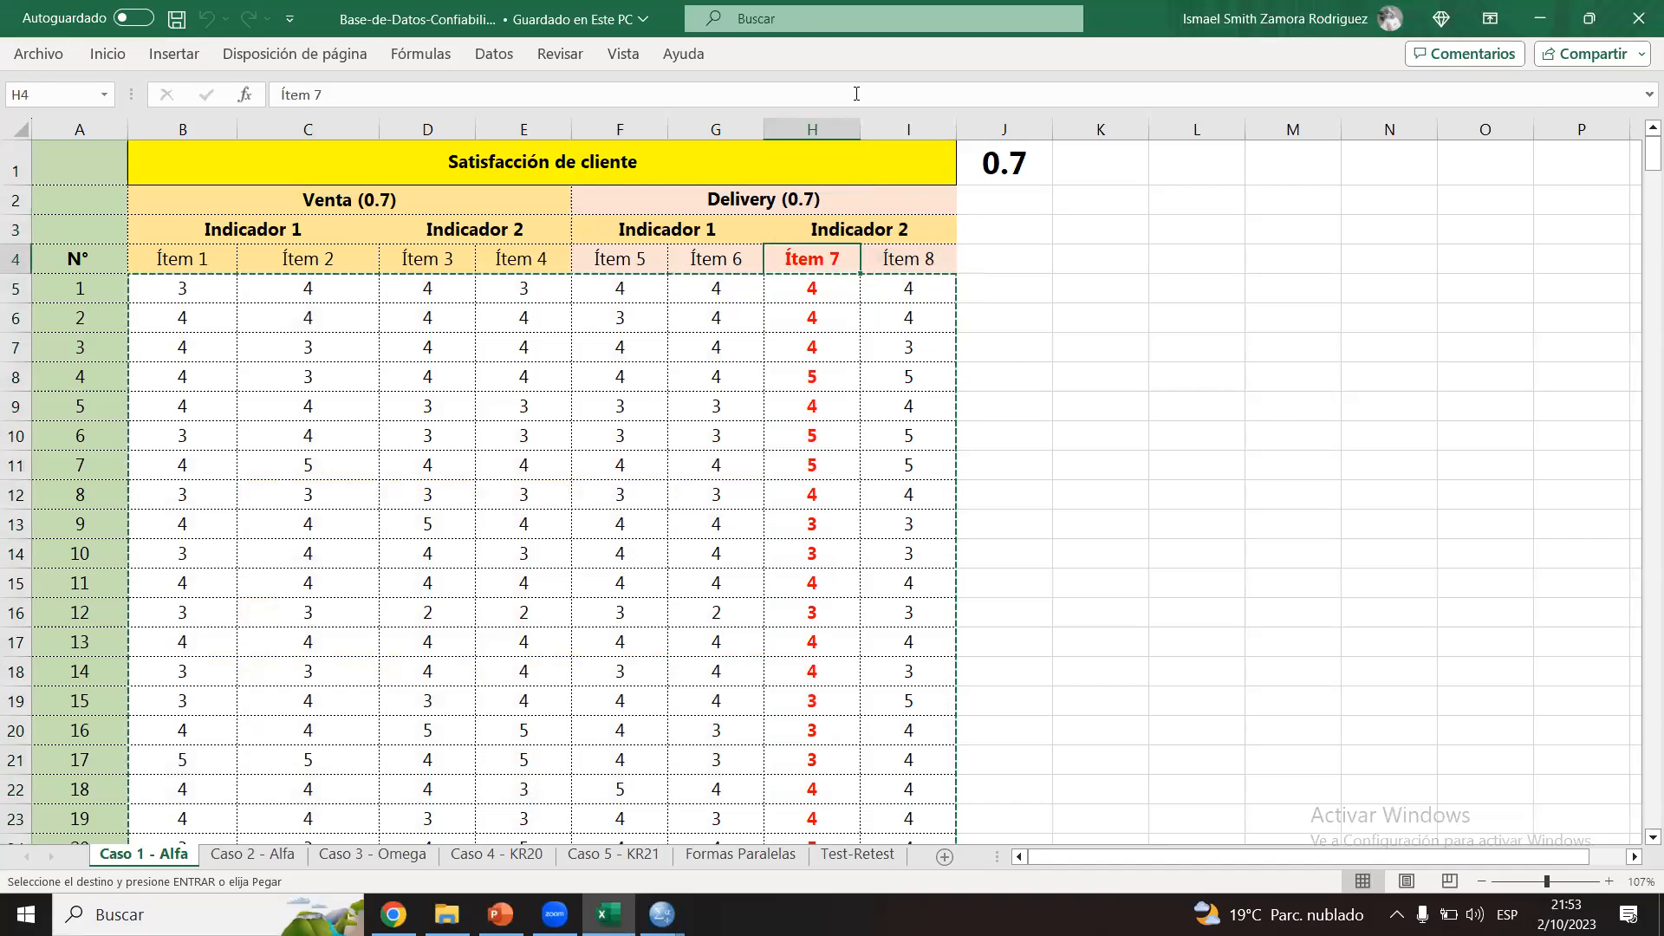
pyautogui.click(815, 128)
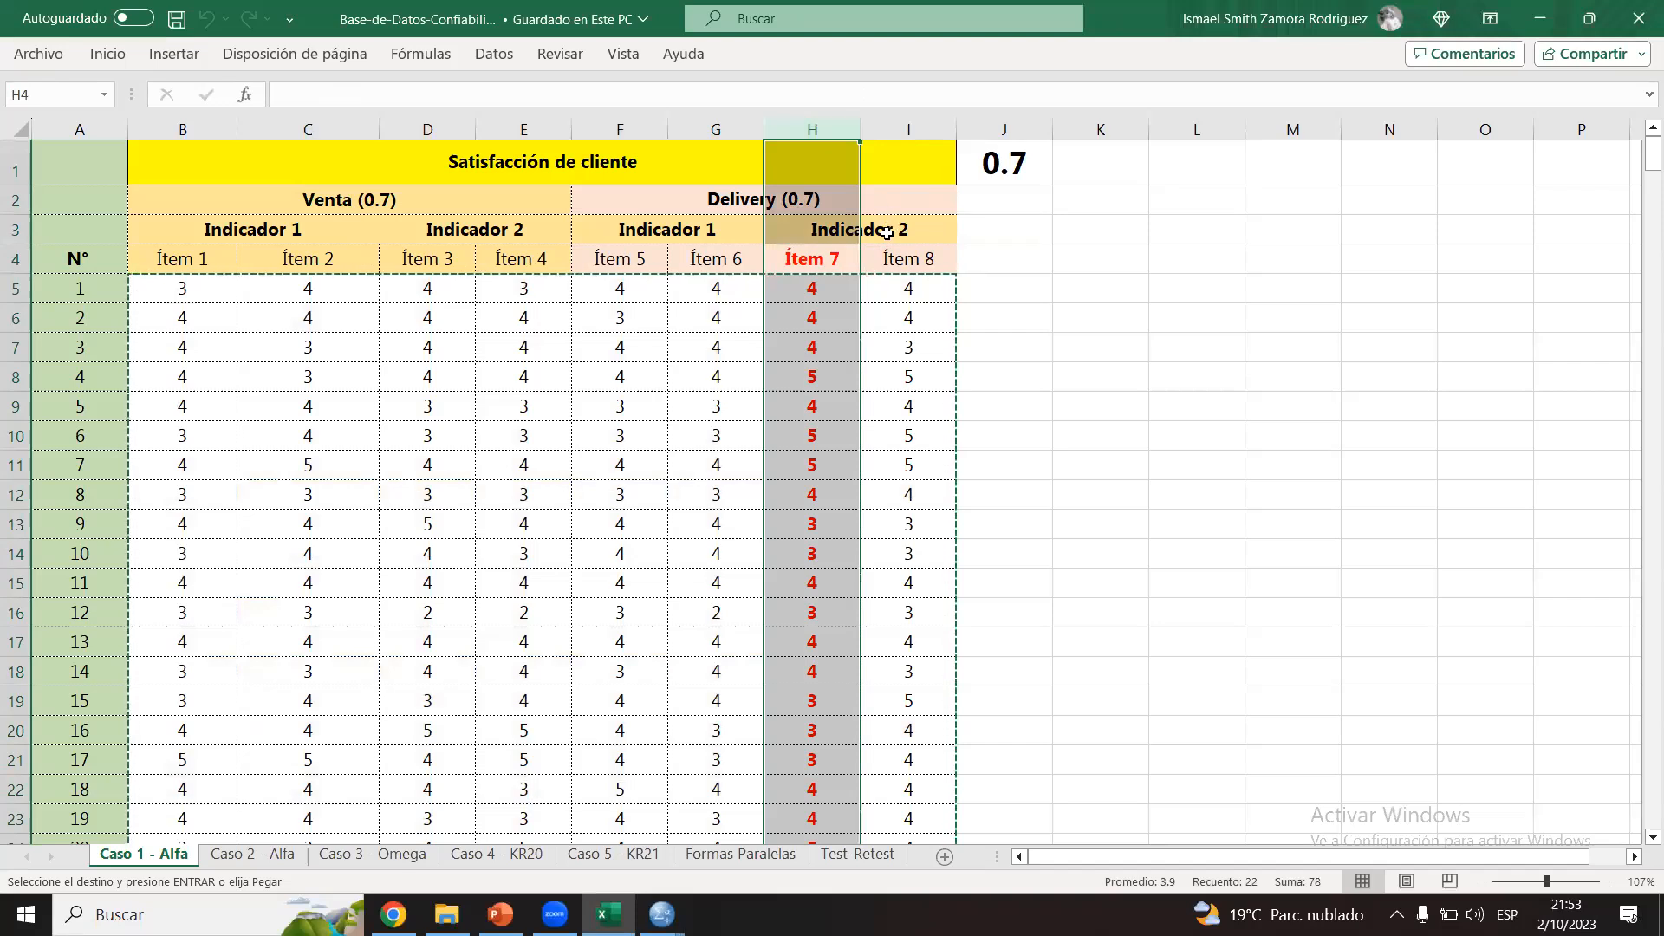
pyautogui.click(881, 258)
pyautogui.click(825, 130)
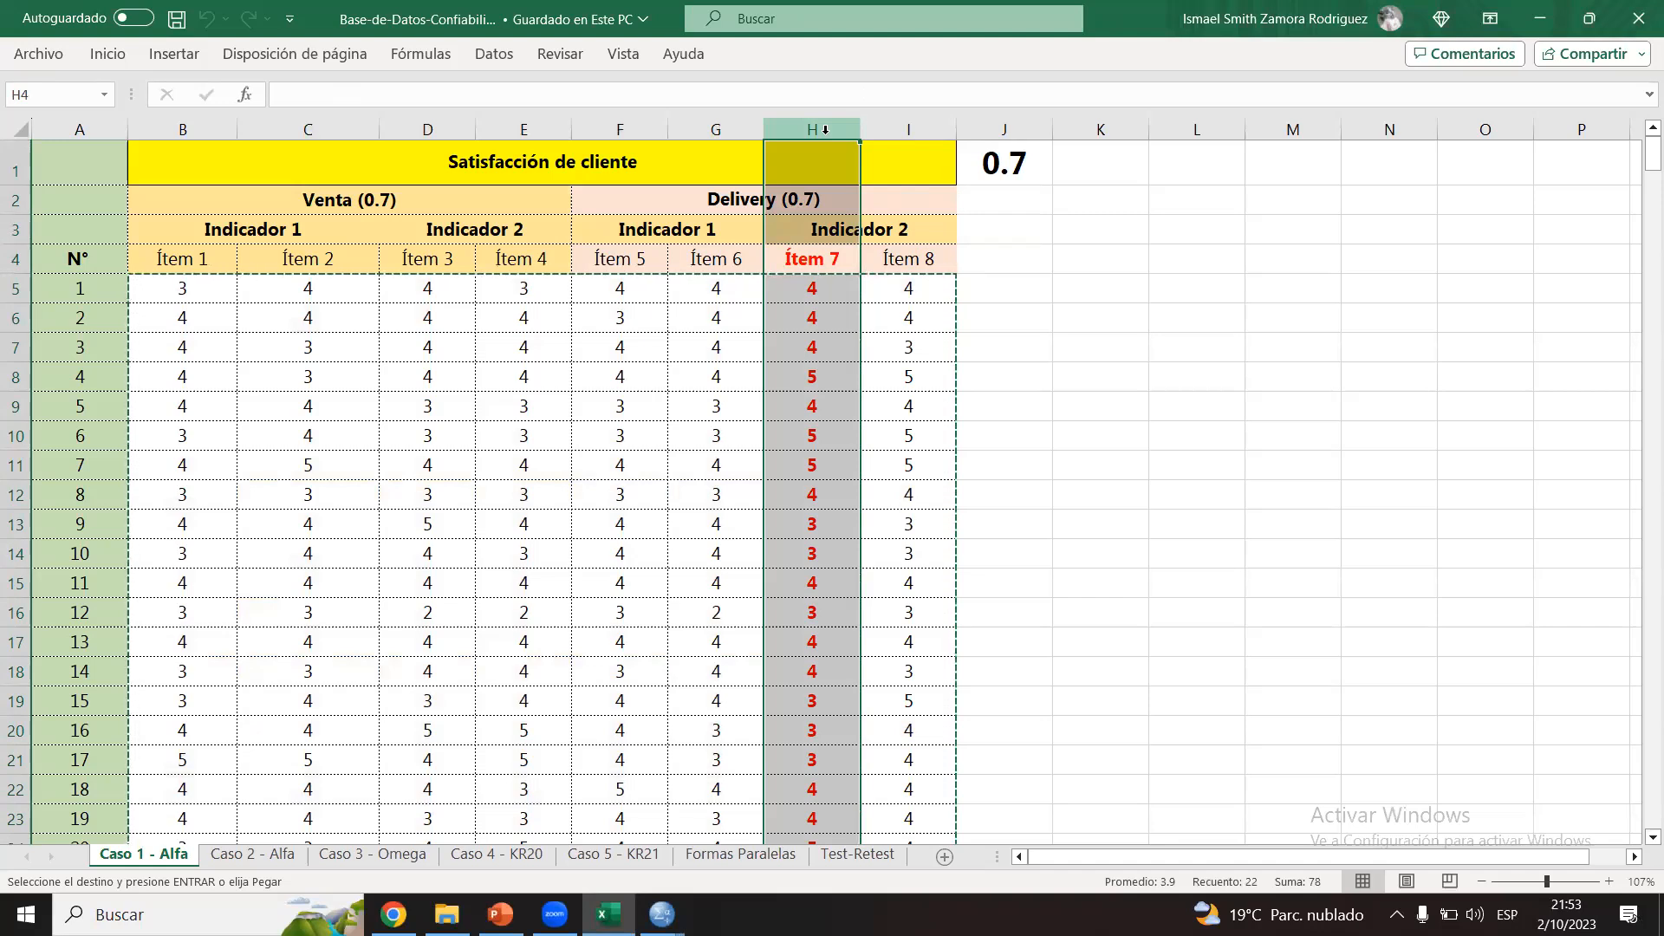
# Step: Try deleting the Ítem 7 column from the Caso 1 - Alfa sheet, and undo the deletion
pyautogui.click(908, 130)
pyautogui.click(803, 130)
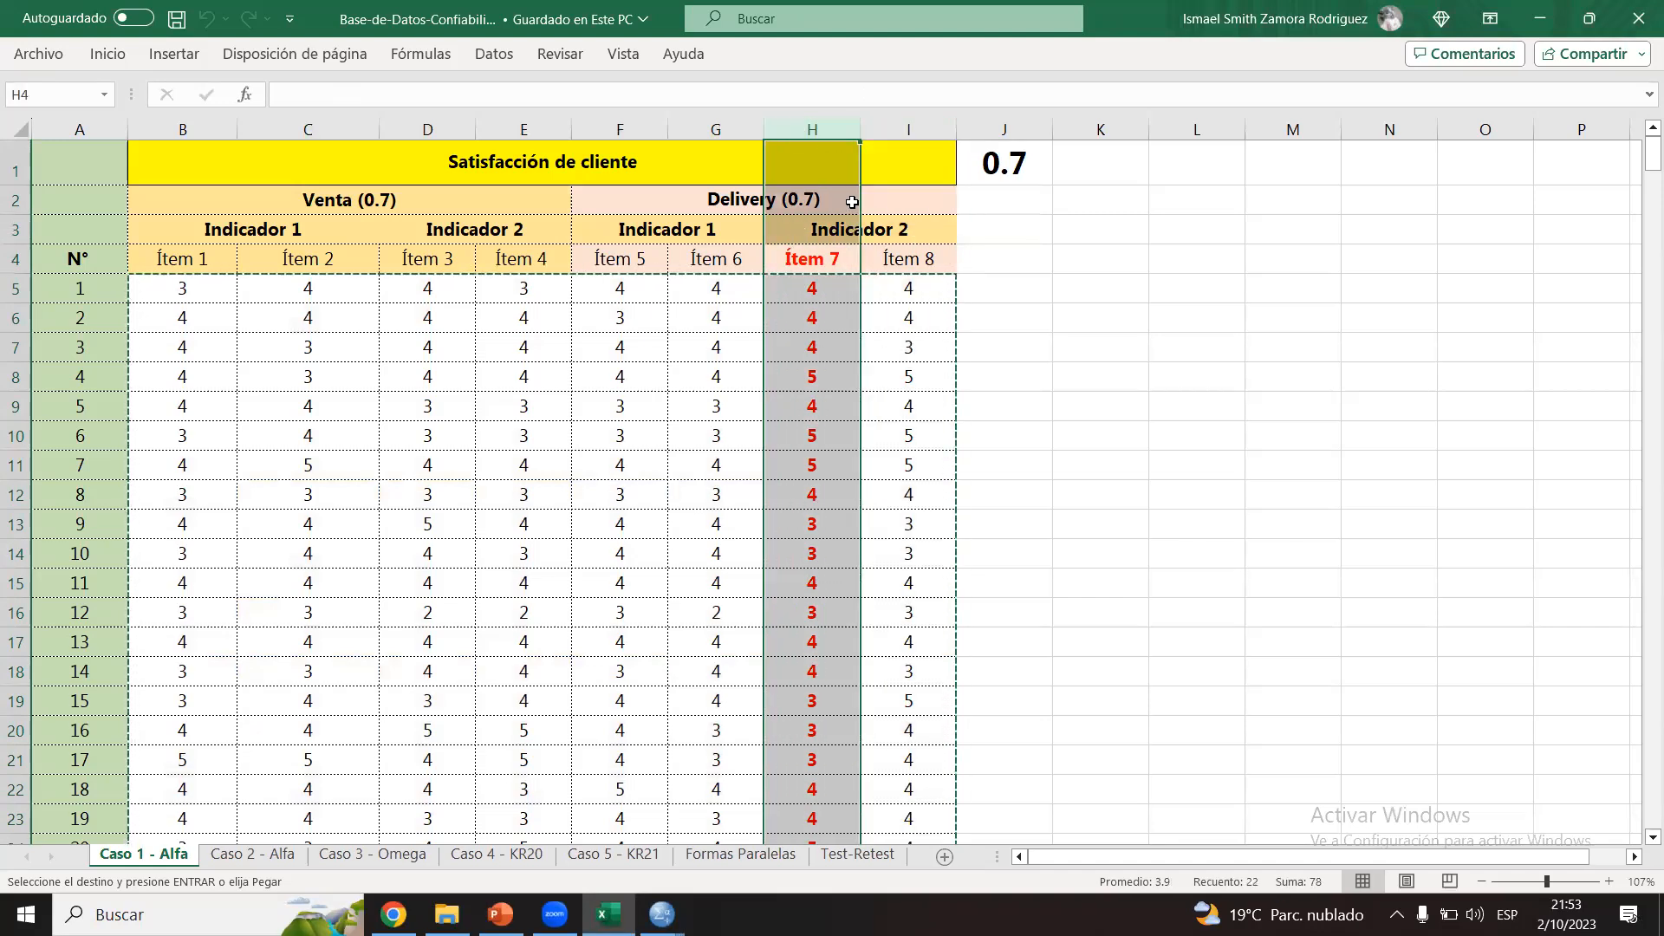
pyautogui.click(816, 127)
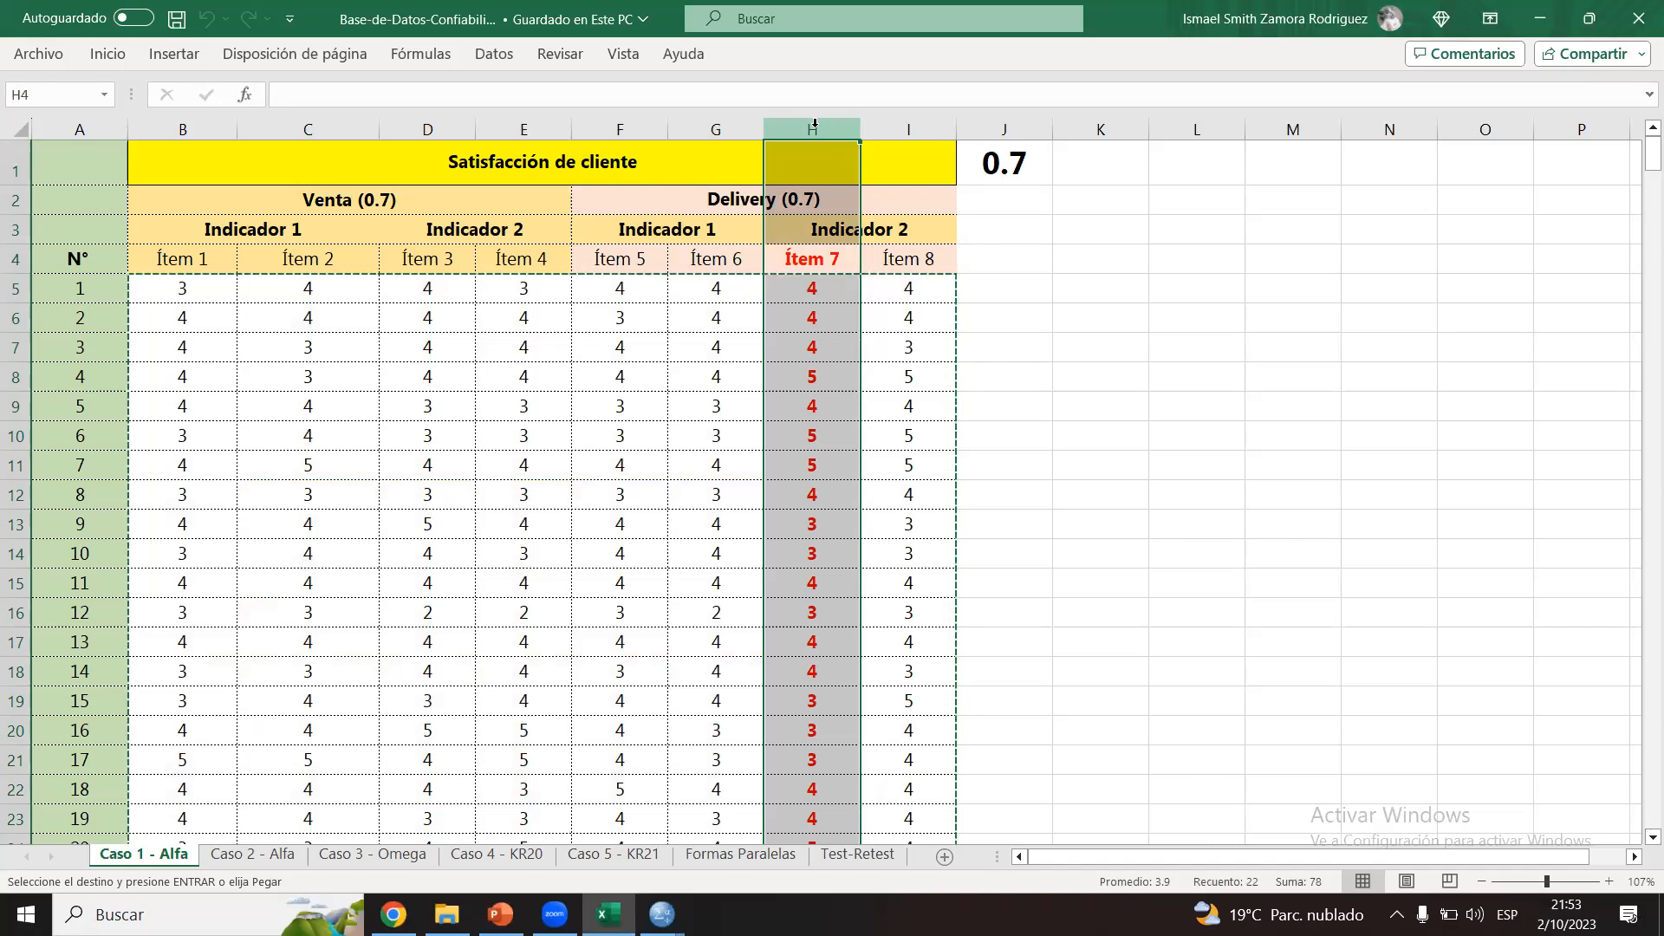
pyautogui.rightClick(815, 123)
pyautogui.click(996, 369)
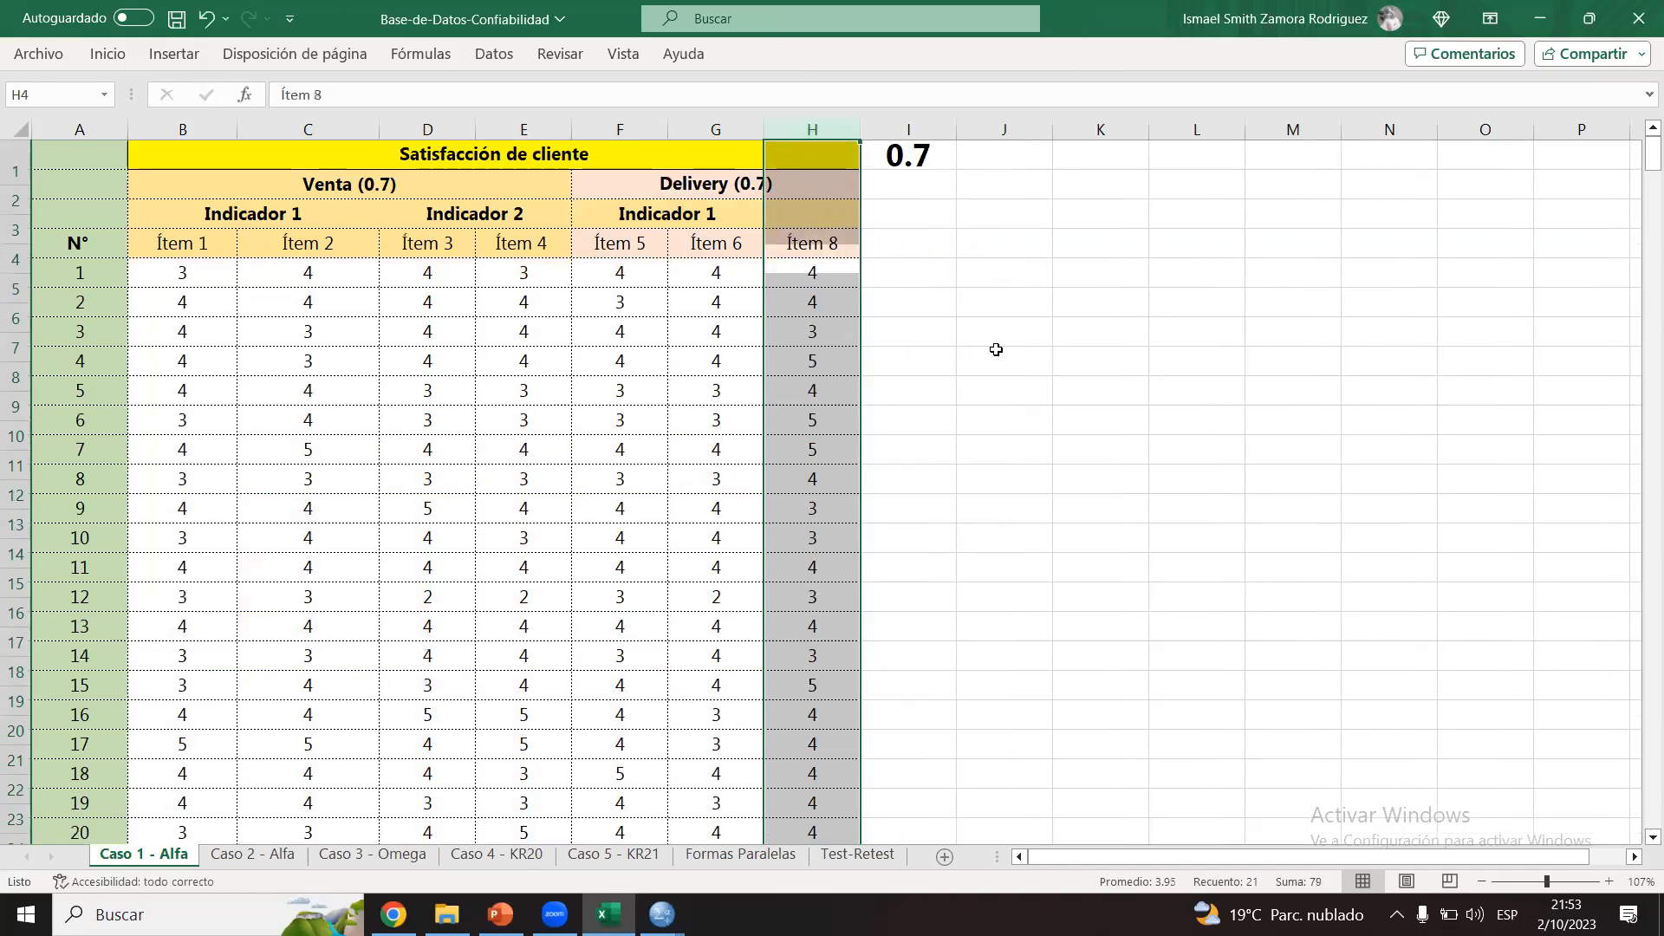
pyautogui.click(999, 349)
pyautogui.hotkey('ctrl', 'z')
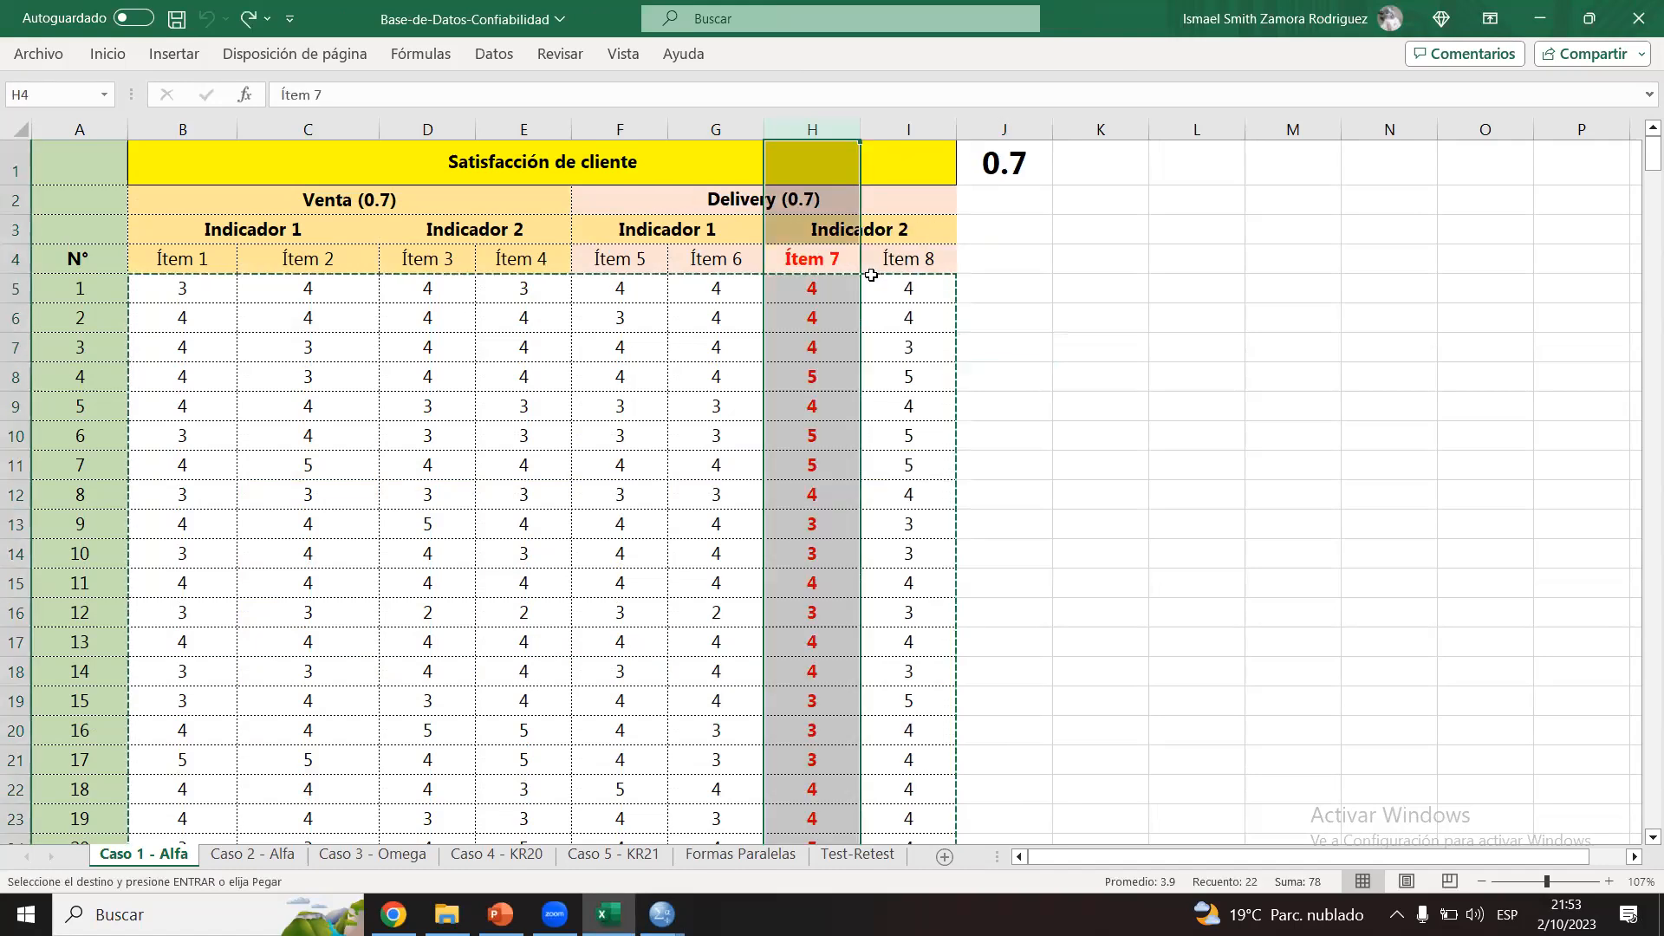
# Step: Narrow the Ítem 7 column to a thin strip and inspect the Indicador 2 and Ítem 8 headings
pyautogui.moveTo(852, 117); pyautogui.dragTo(777, 118)
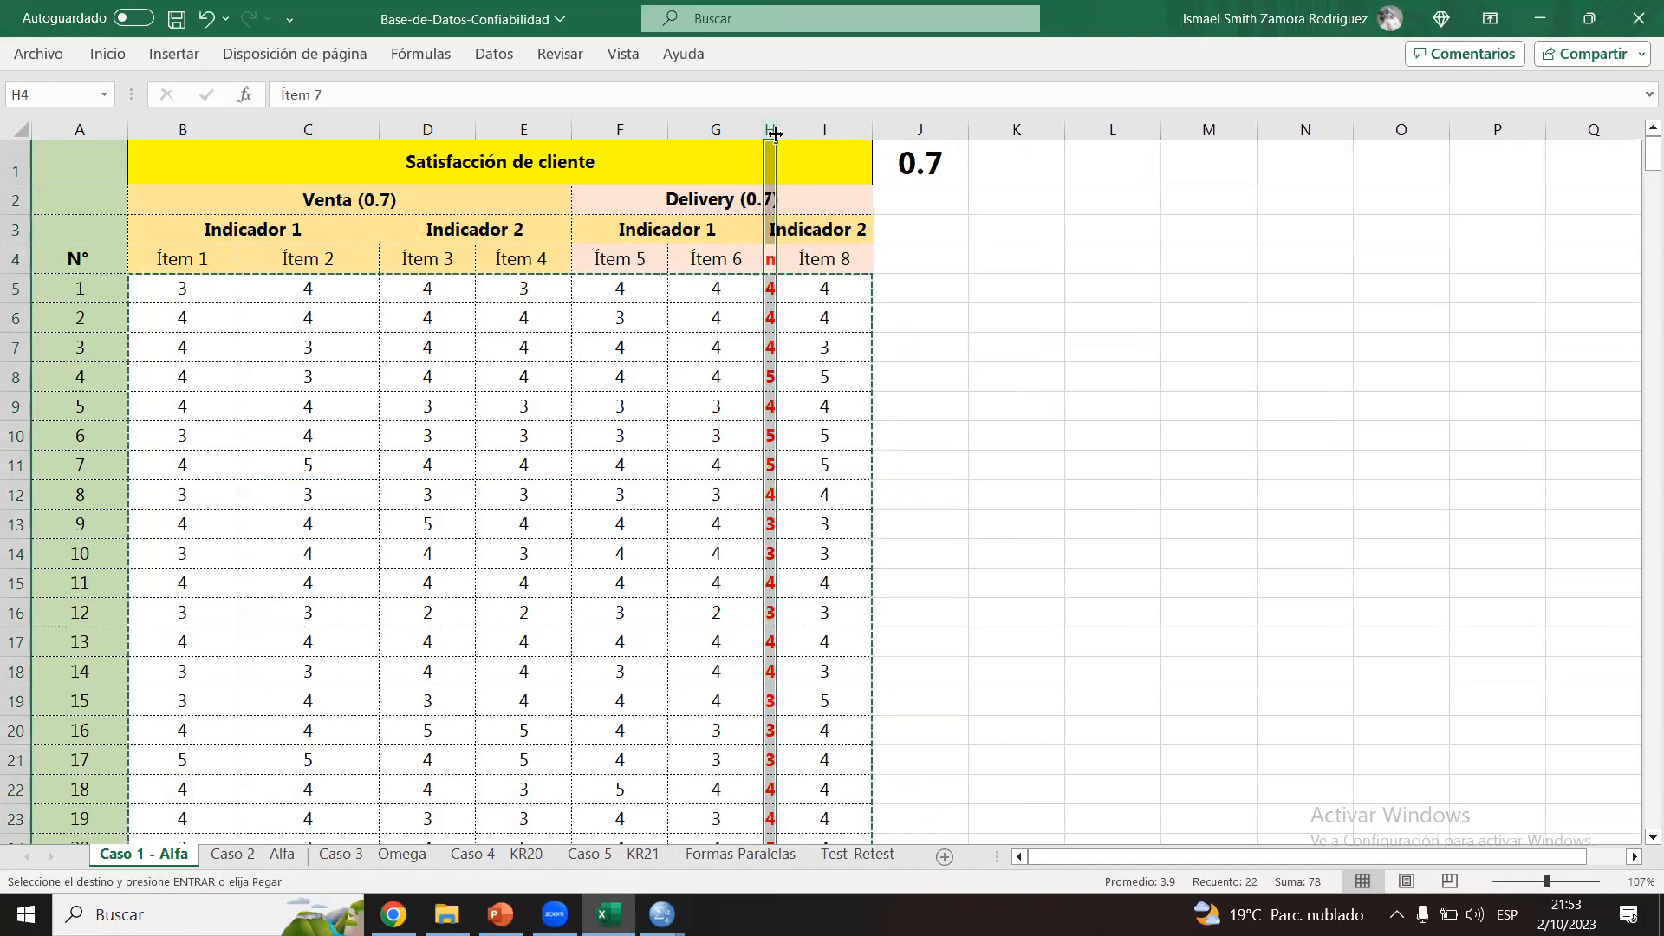
pyautogui.click(925, 270)
pyautogui.click(839, 234)
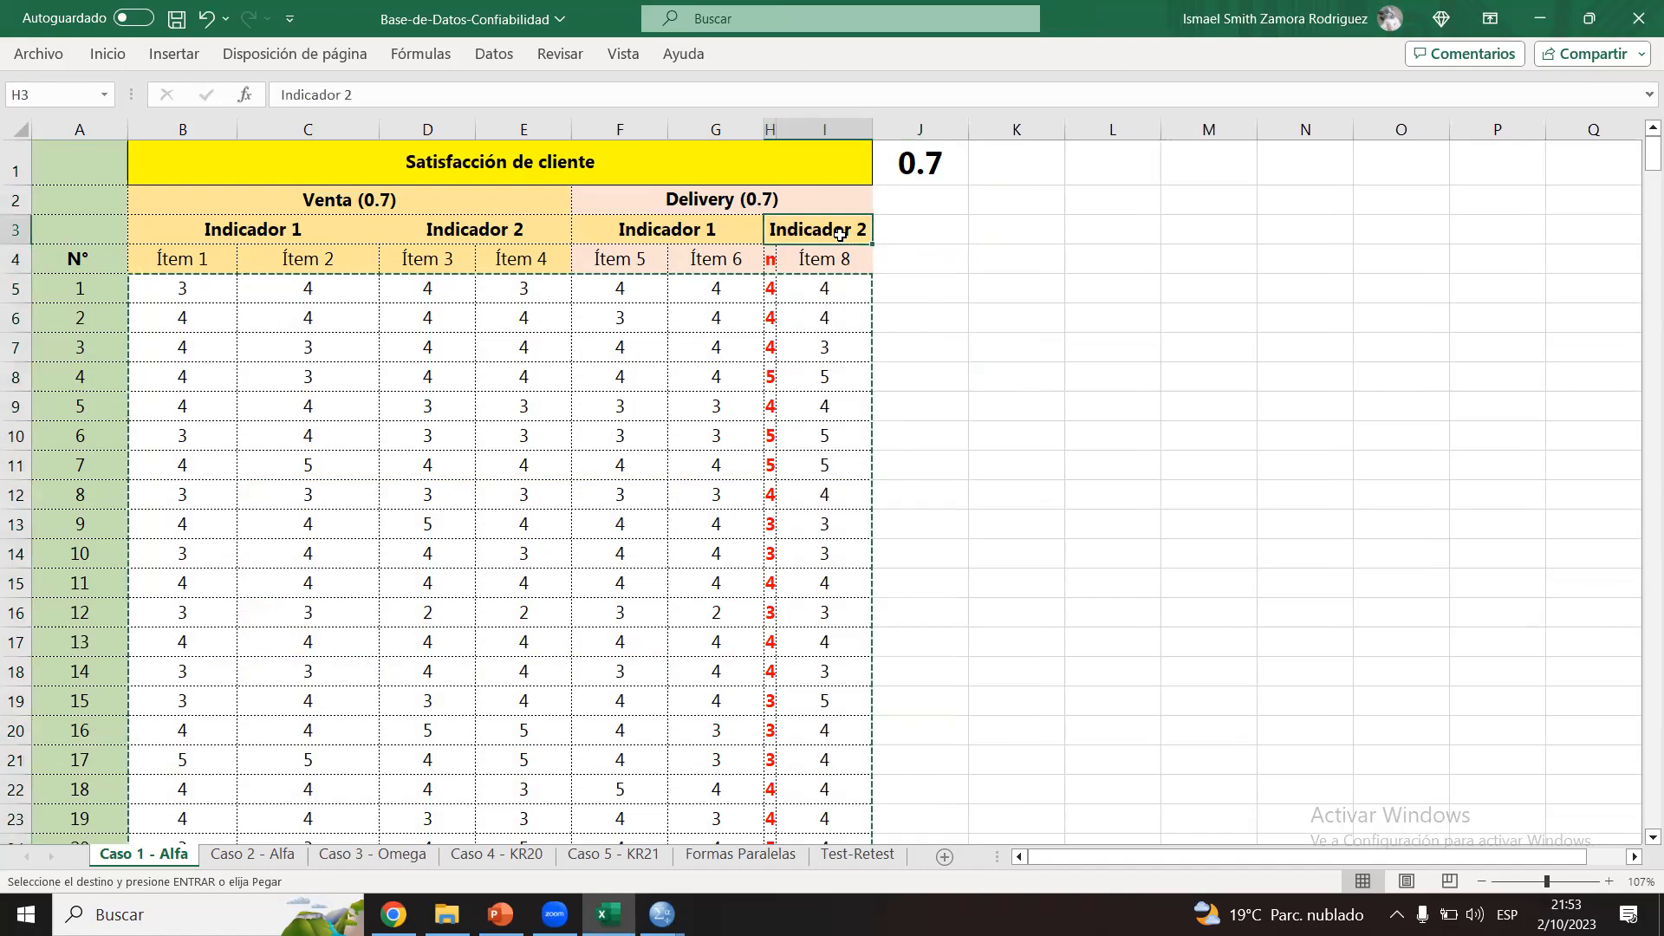
pyautogui.click(825, 259)
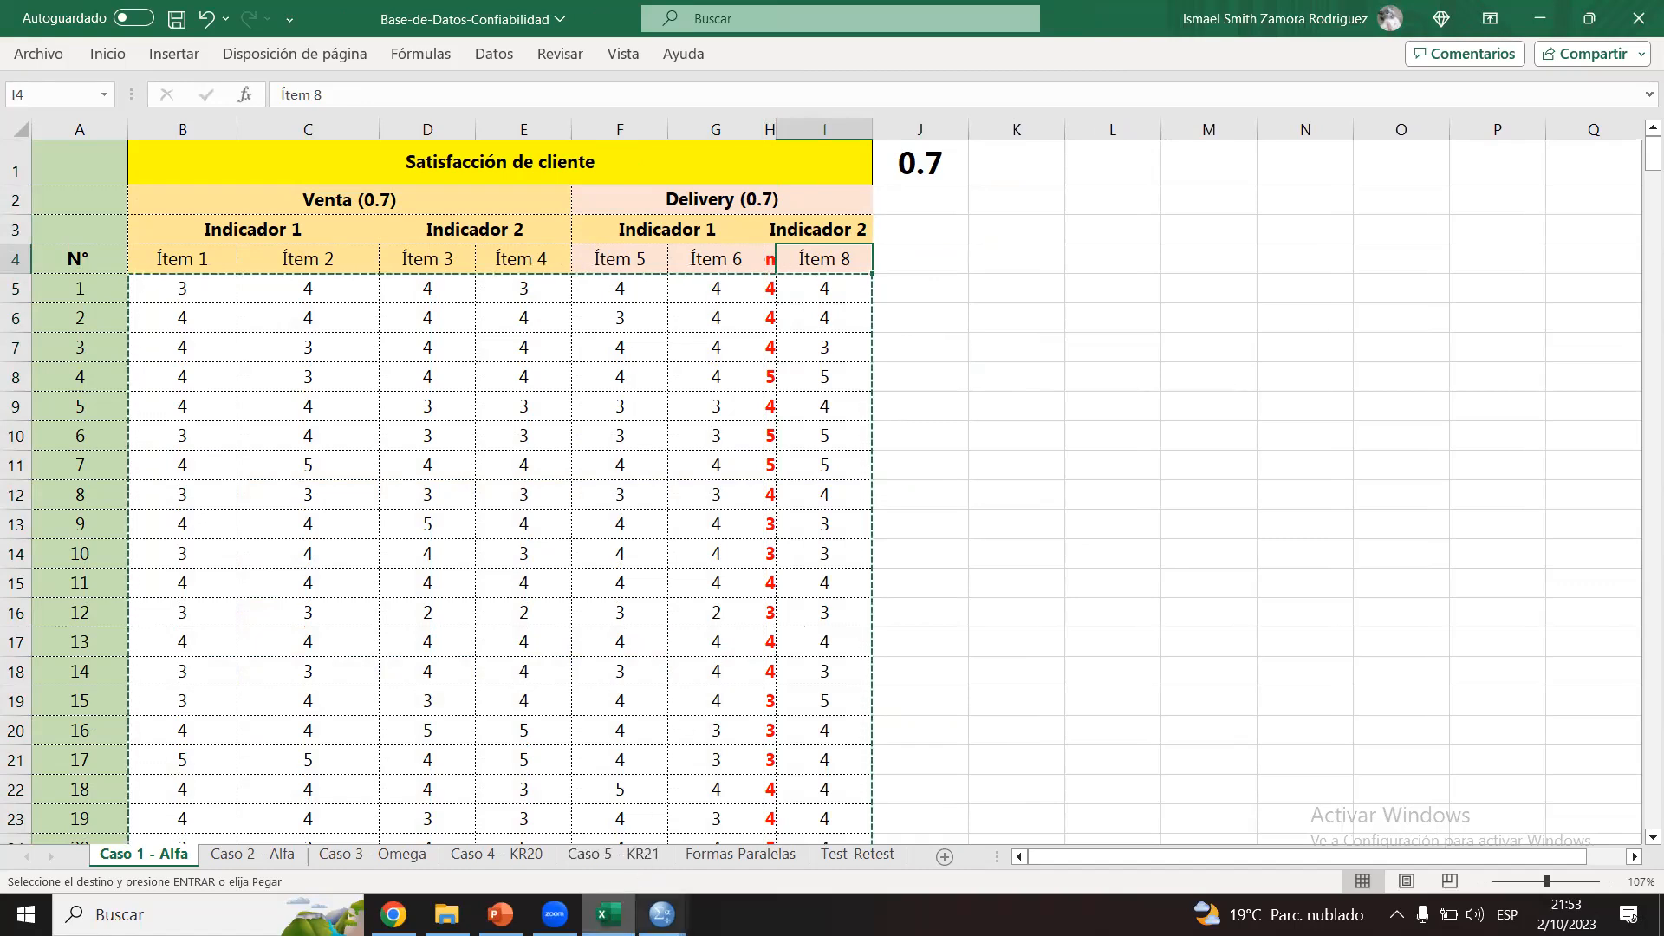
# Step: Switch to the SPSS Resultado1 output, check the item-total statistics for VAR00008, and return to the Excel workbook
pyautogui.moveTo(662, 914)
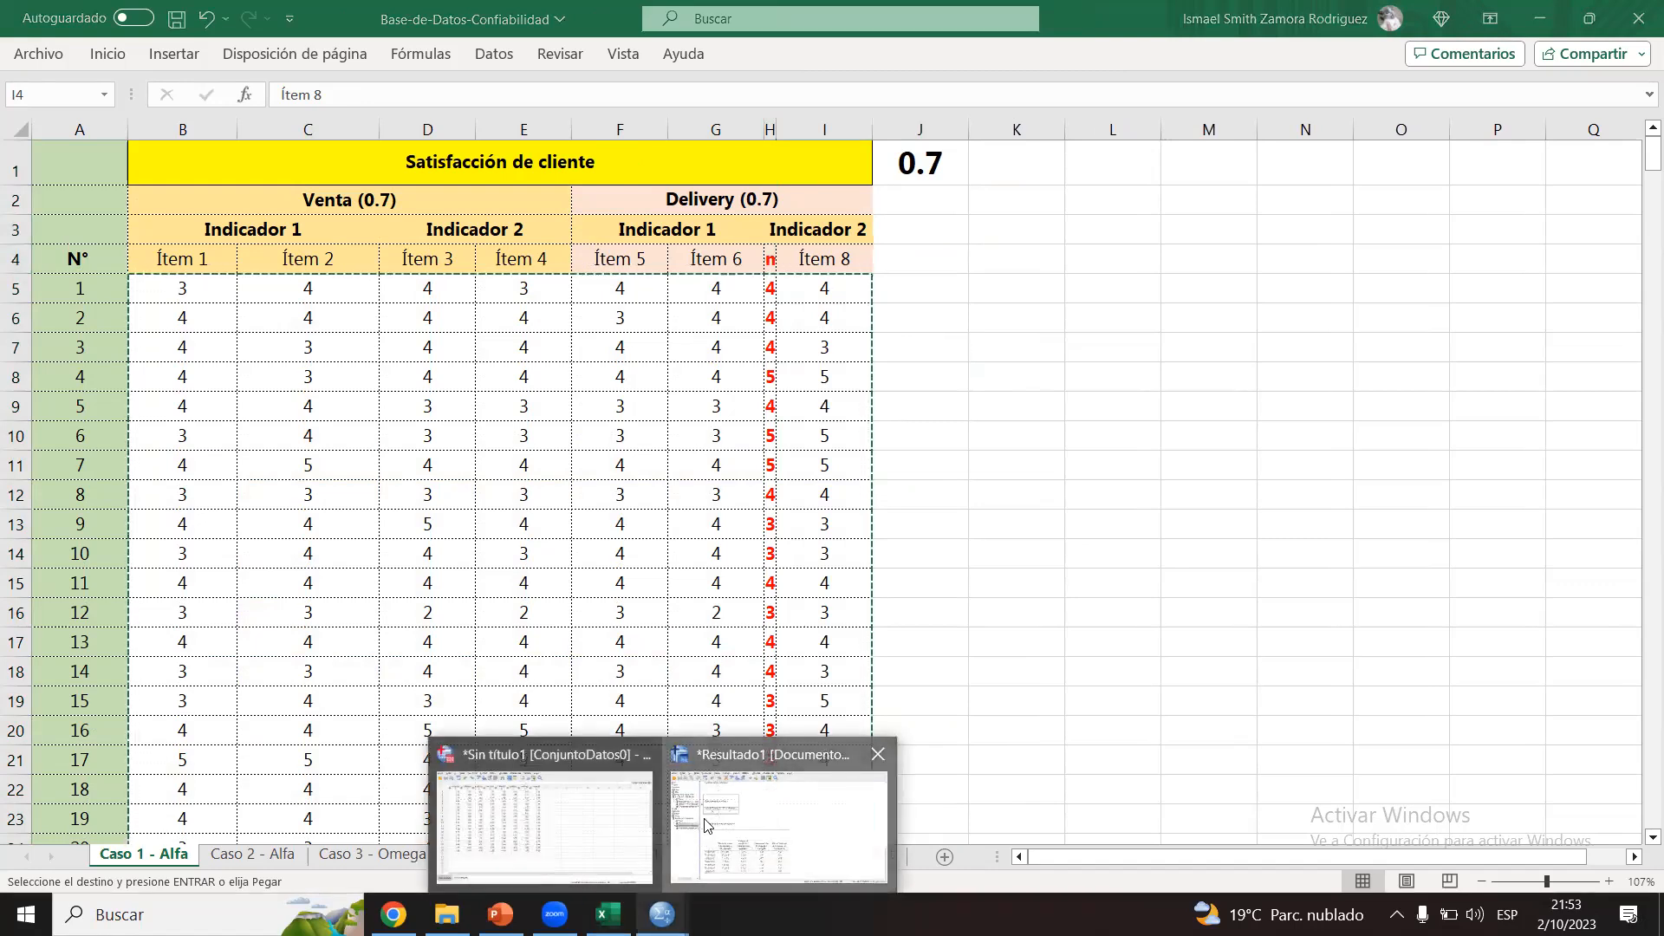
pyautogui.click(764, 785)
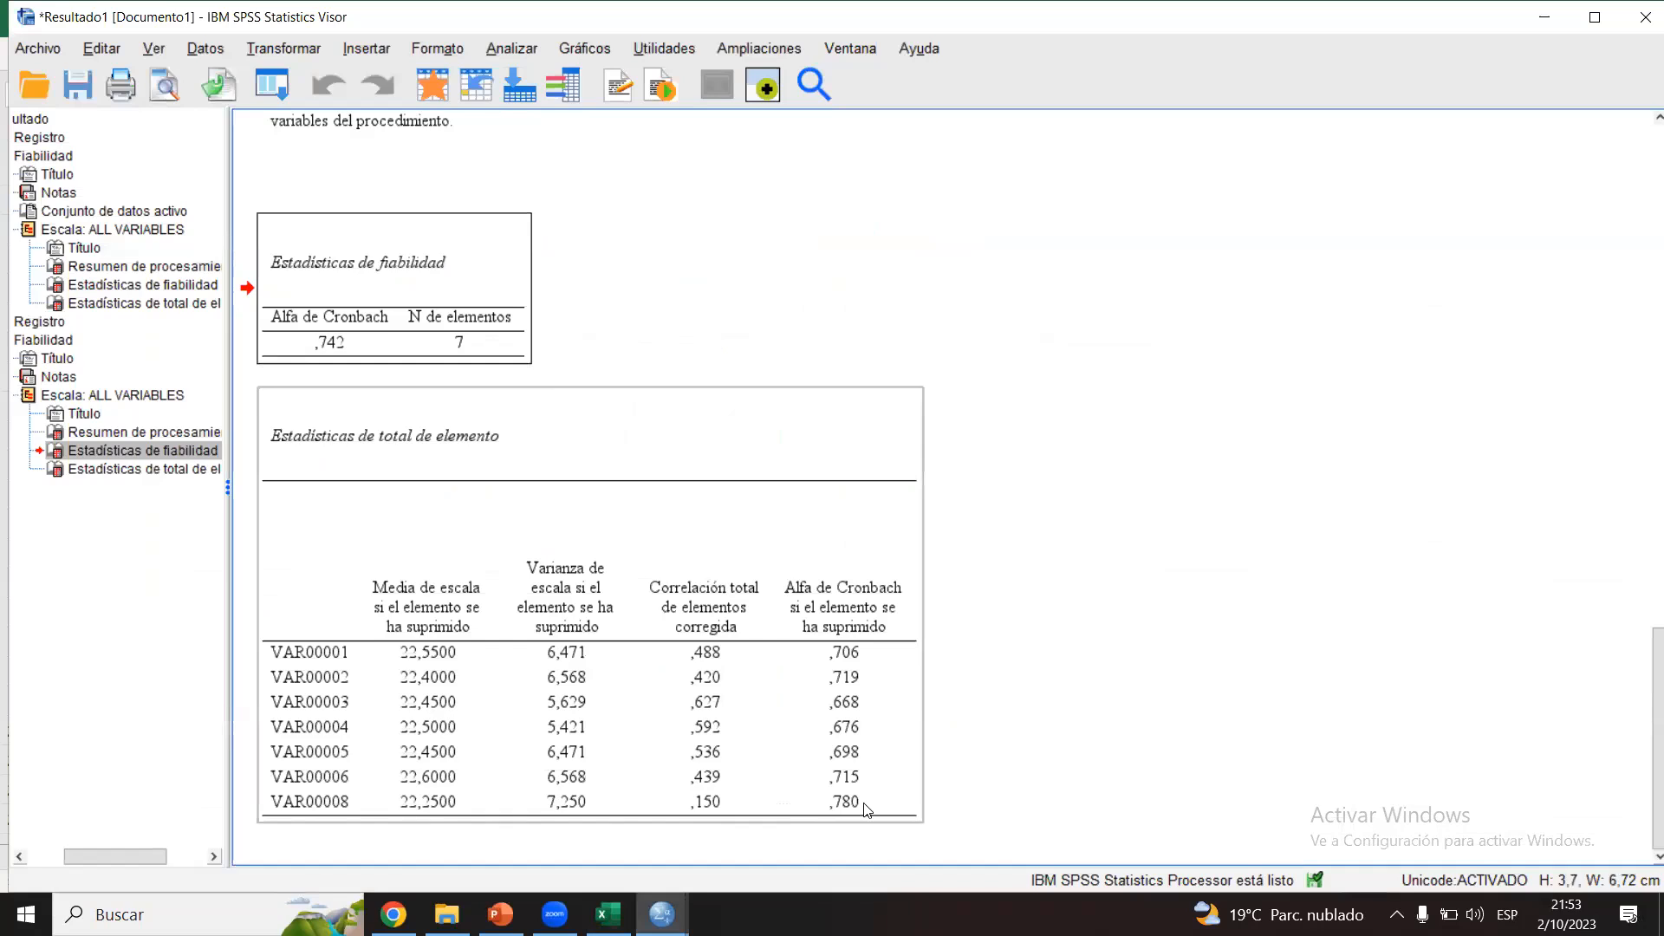
pyautogui.click(609, 915)
# Step: Widen the Ítem 8 column slightly and inspect the Indicador 1 and Indicador 2 groupings under Delivery (0.7)
pyautogui.moveTo(872, 123)
pyautogui.mouseDown()
pyautogui.moveTo(789, 130)
pyautogui.moveTo(885, 136)
pyautogui.mouseUp()
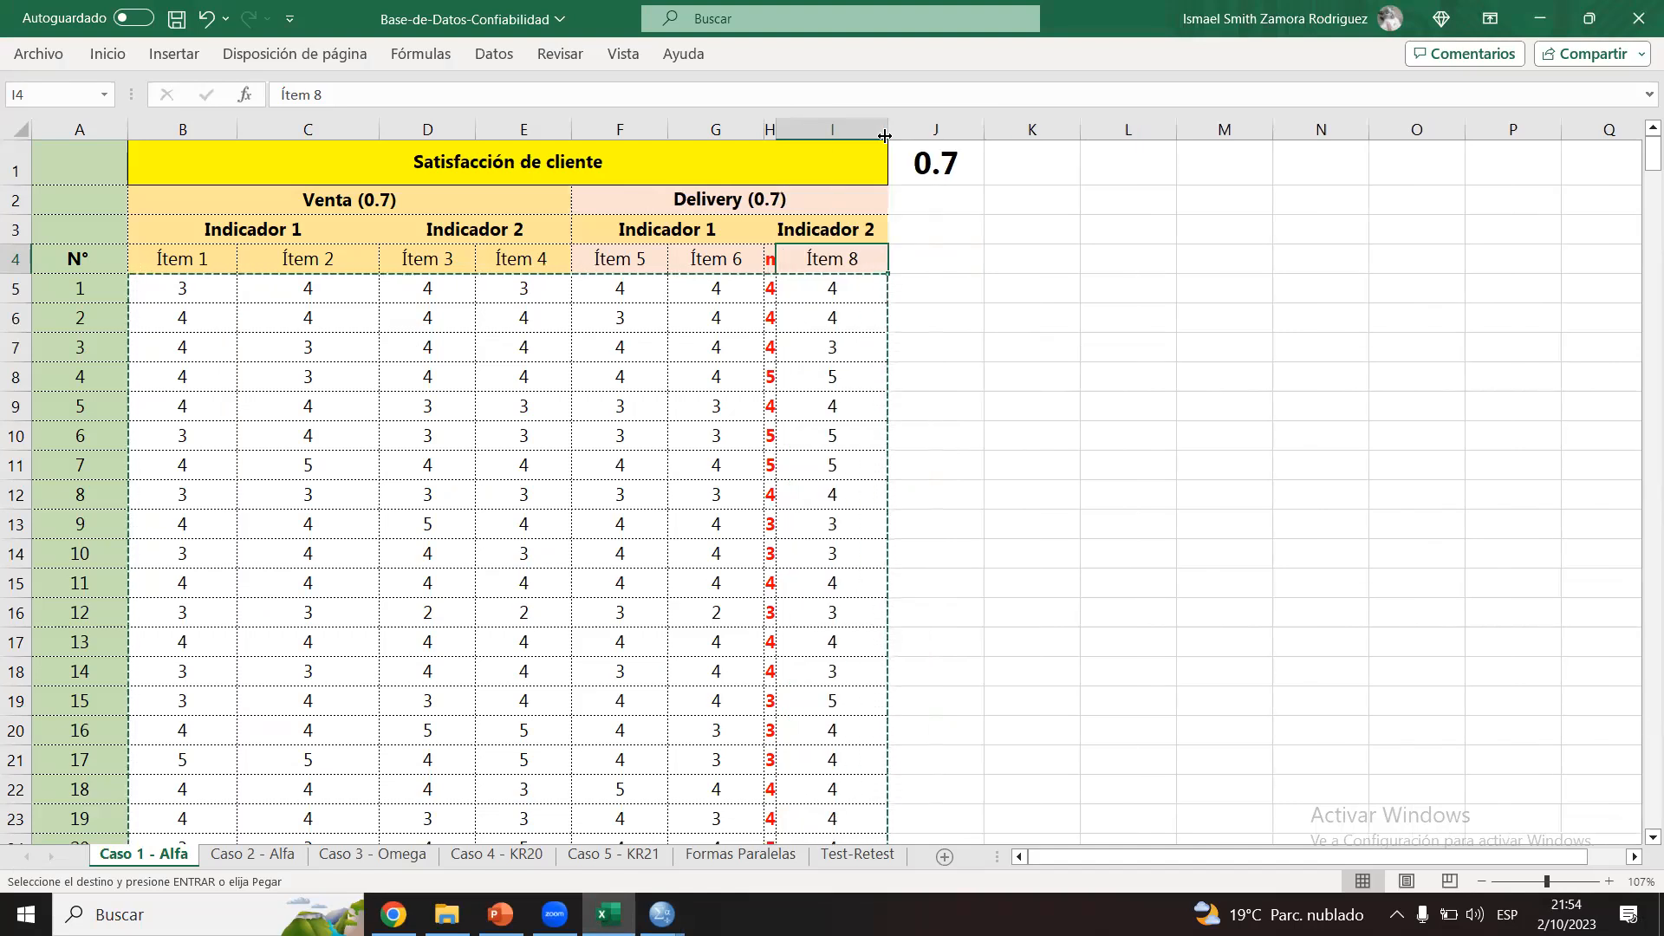
pyautogui.click(832, 230)
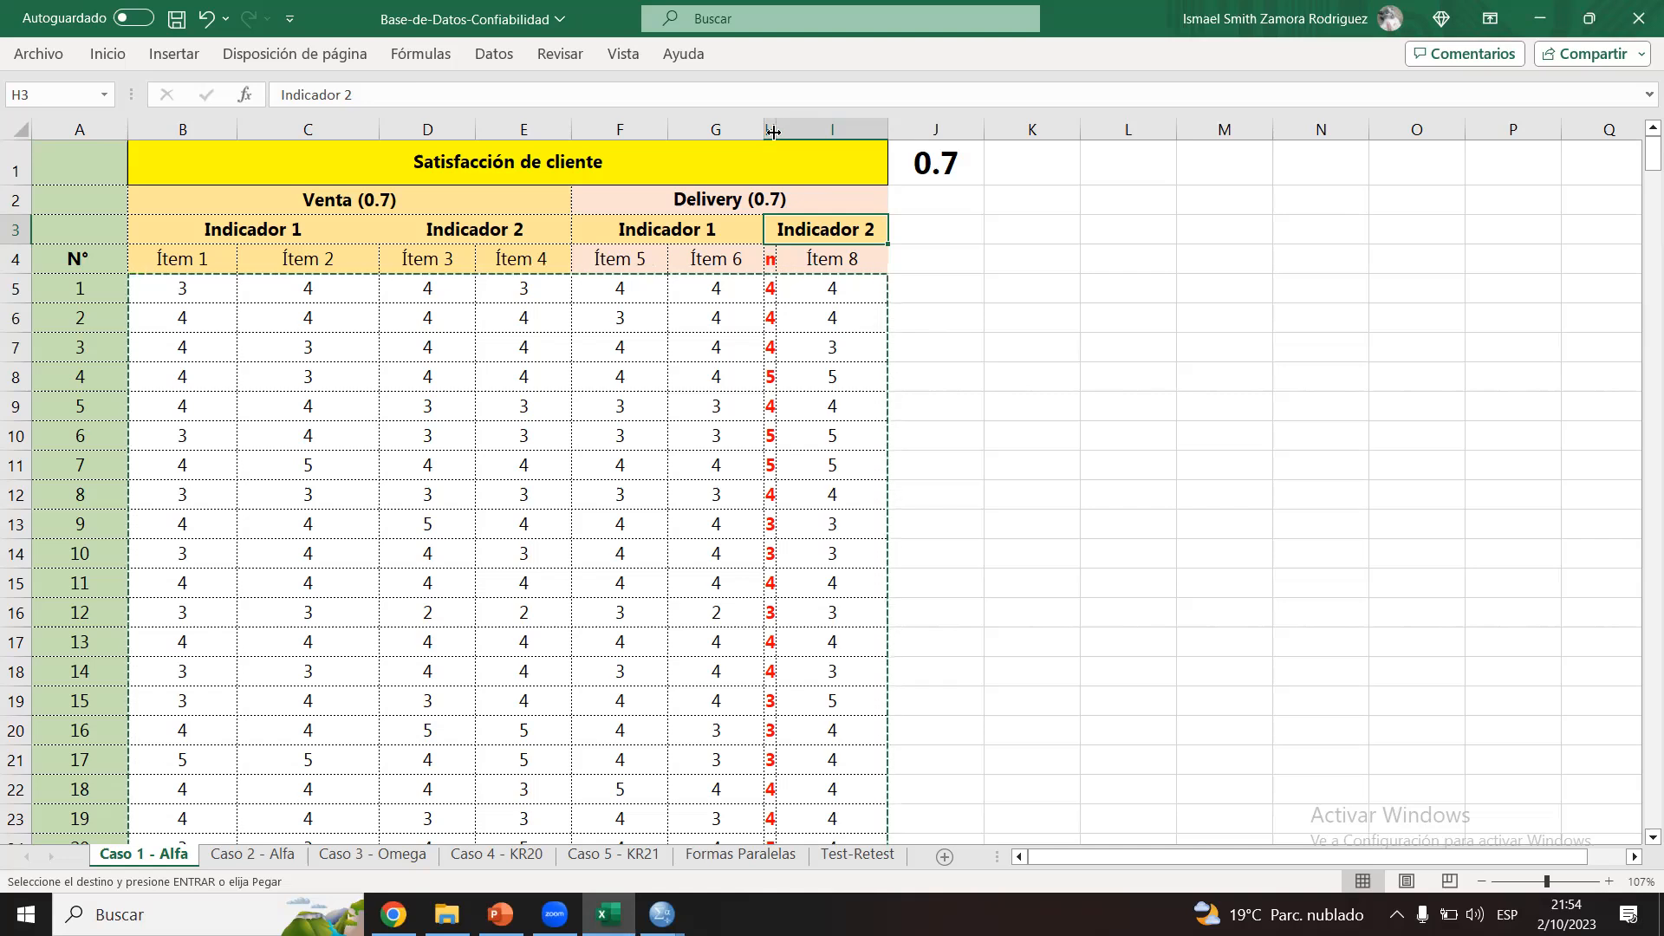
pyautogui.click(668, 230)
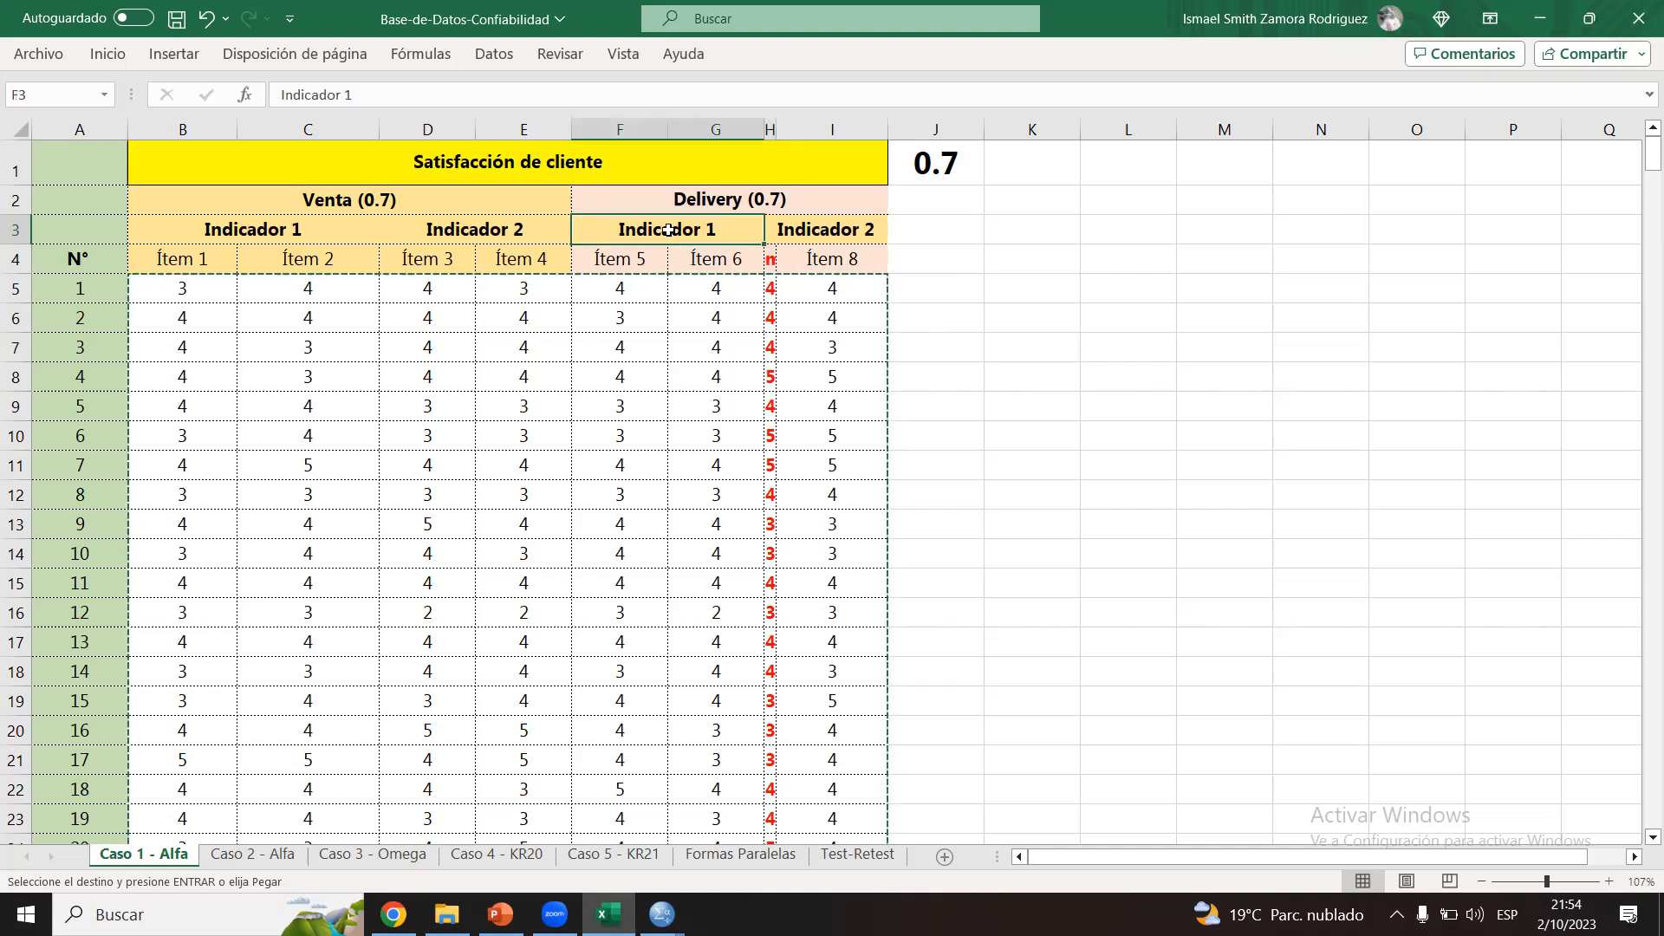
pyautogui.click(691, 198)
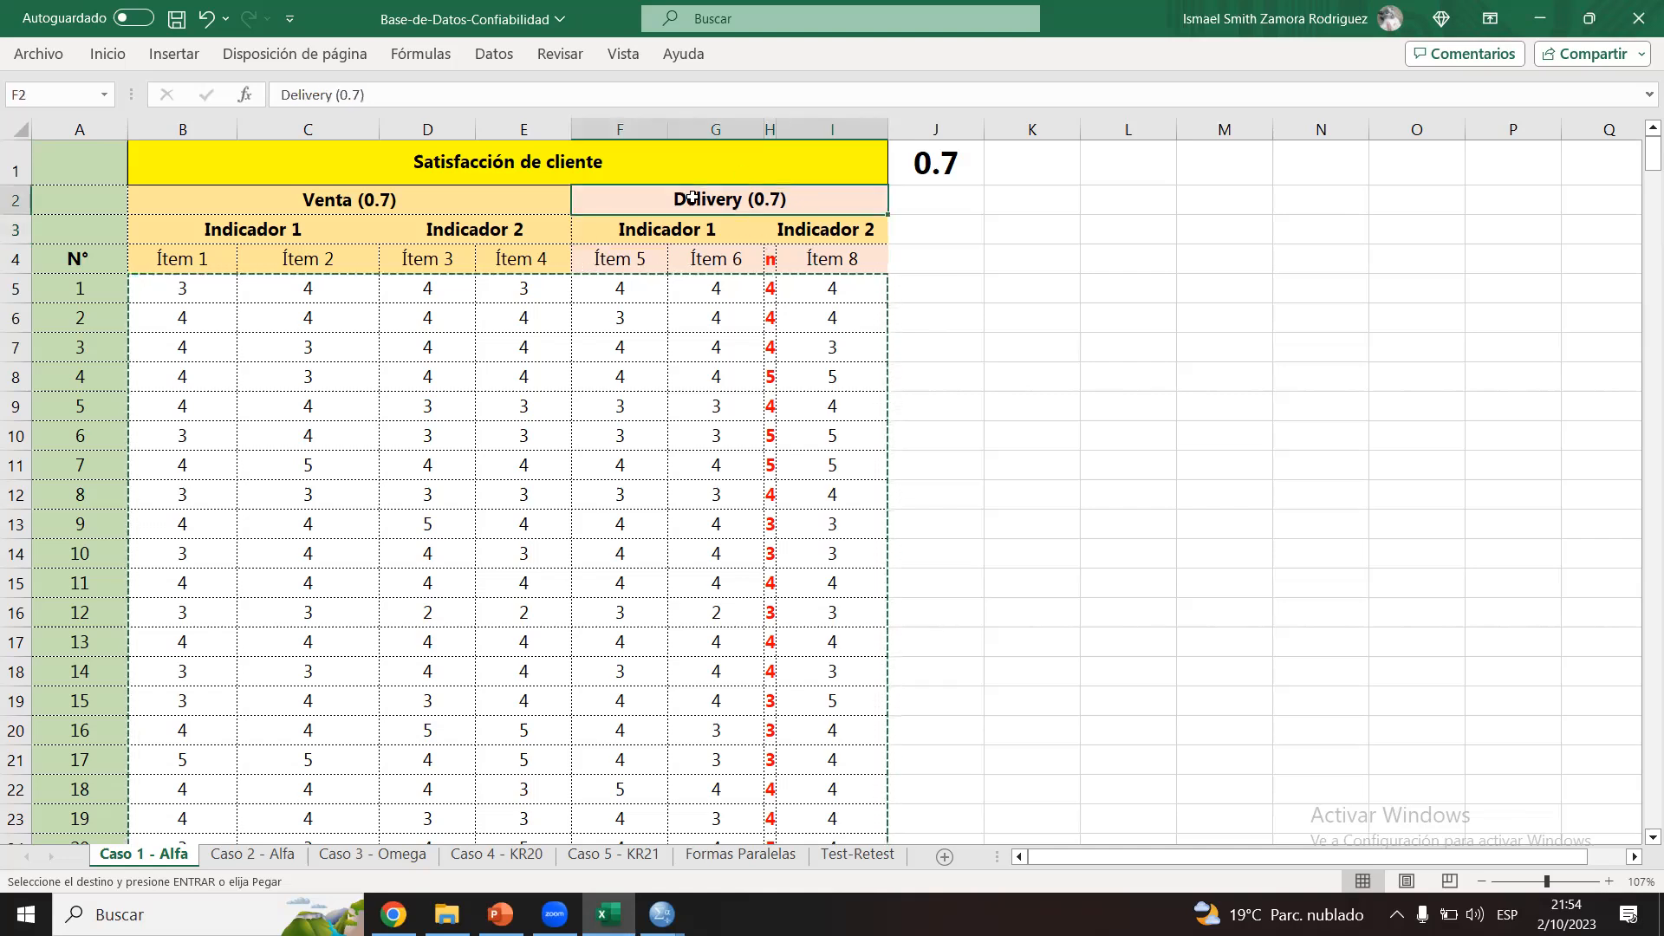
pyautogui.click(667, 234)
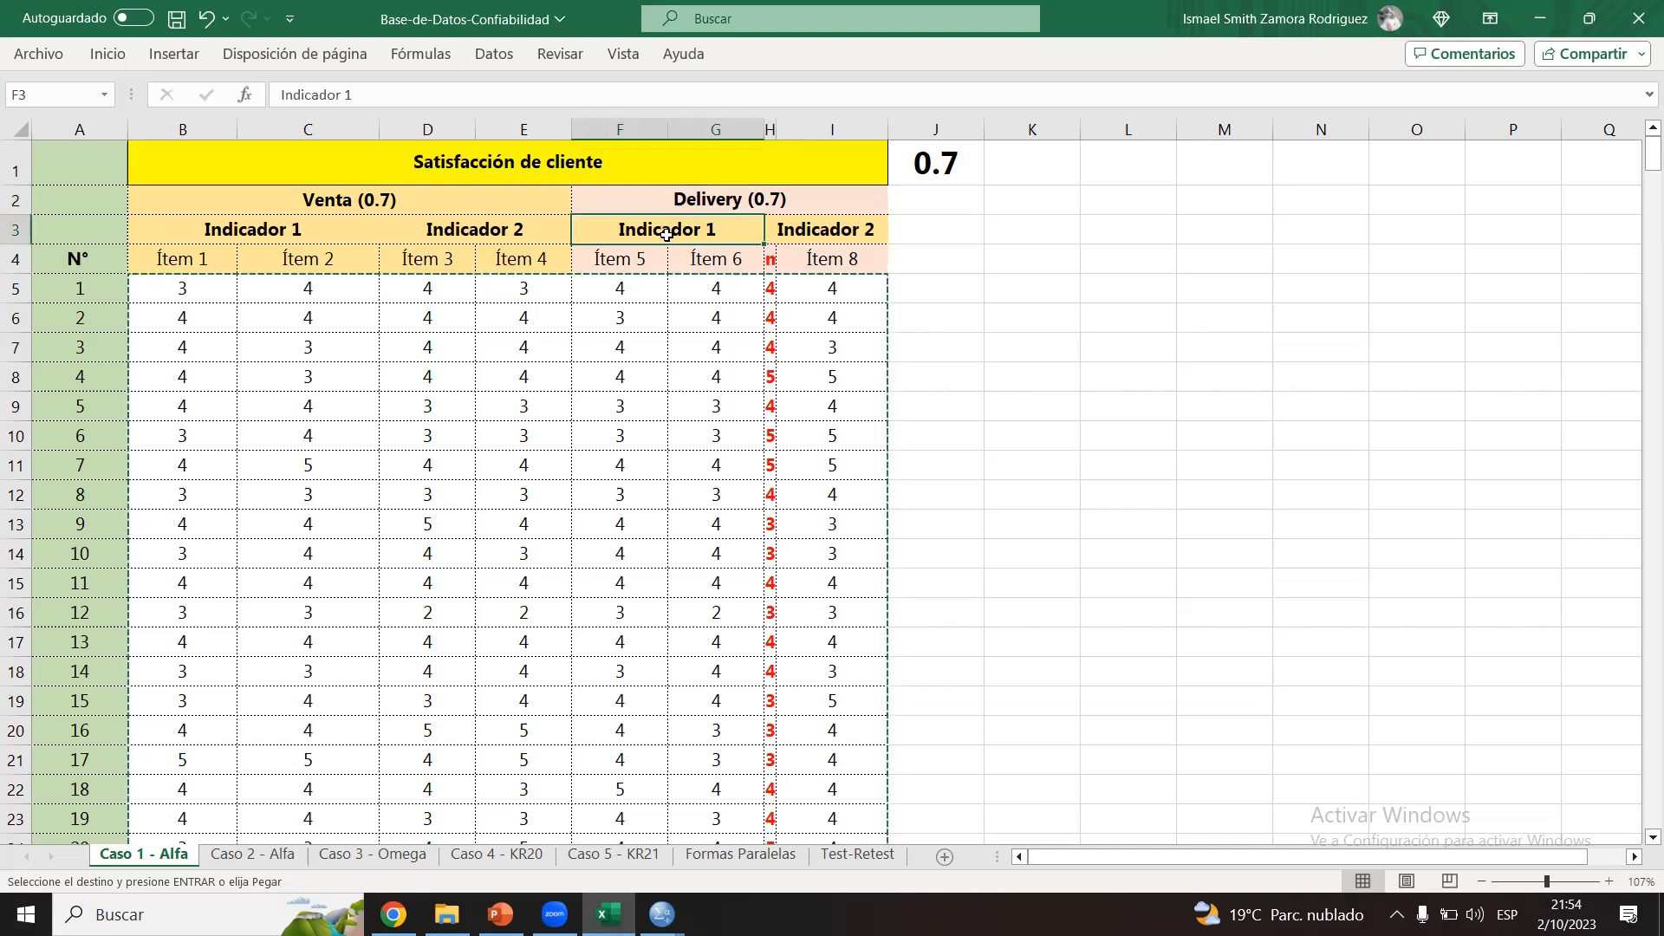
pyautogui.click(682, 202)
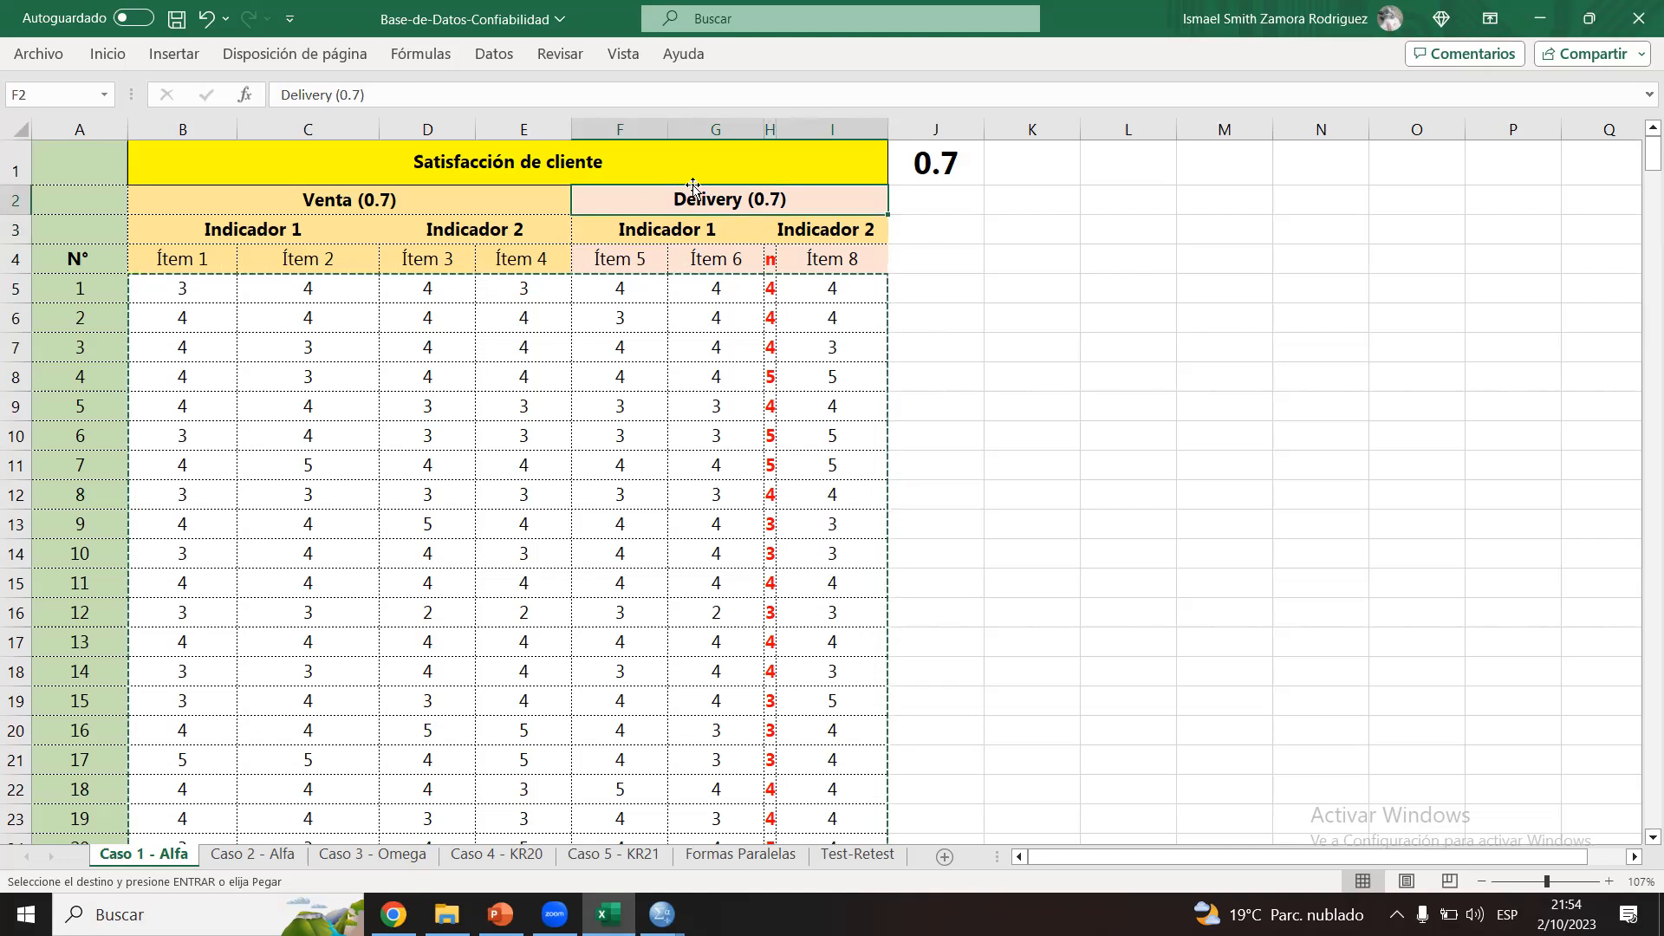
pyautogui.moveTo(630, 224); pyautogui.dragTo(810, 233)
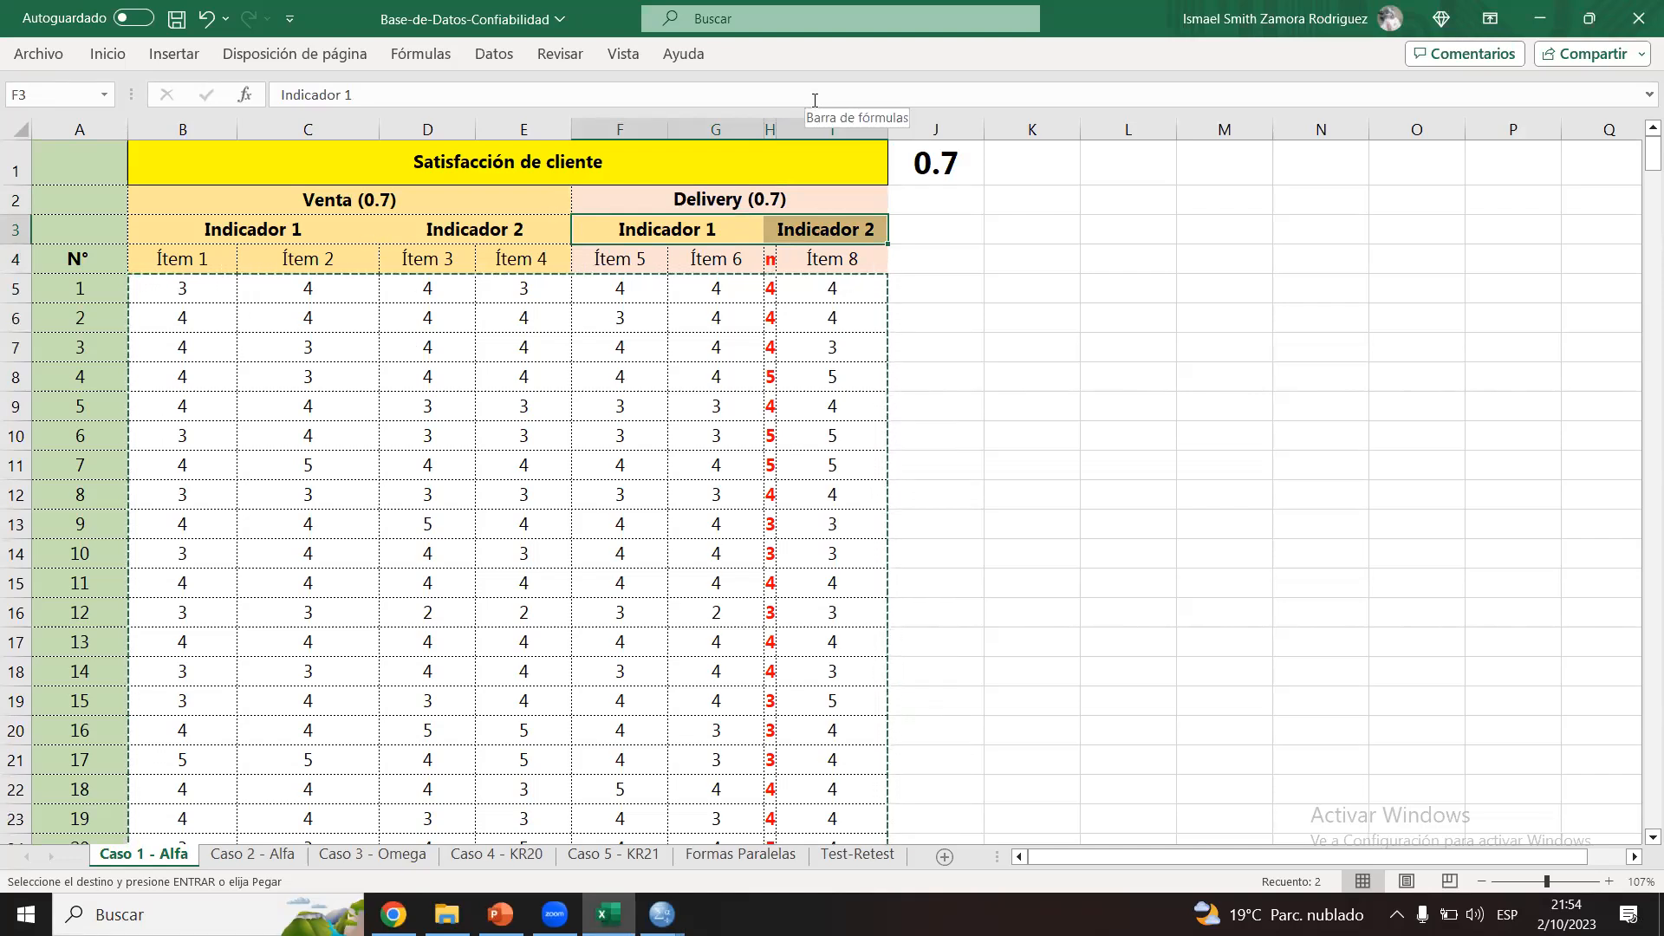
# Step: Widen the Ítem 7 column enough to show its full heading and values
pyautogui.moveTo(777, 129); pyautogui.dragTo(874, 130)
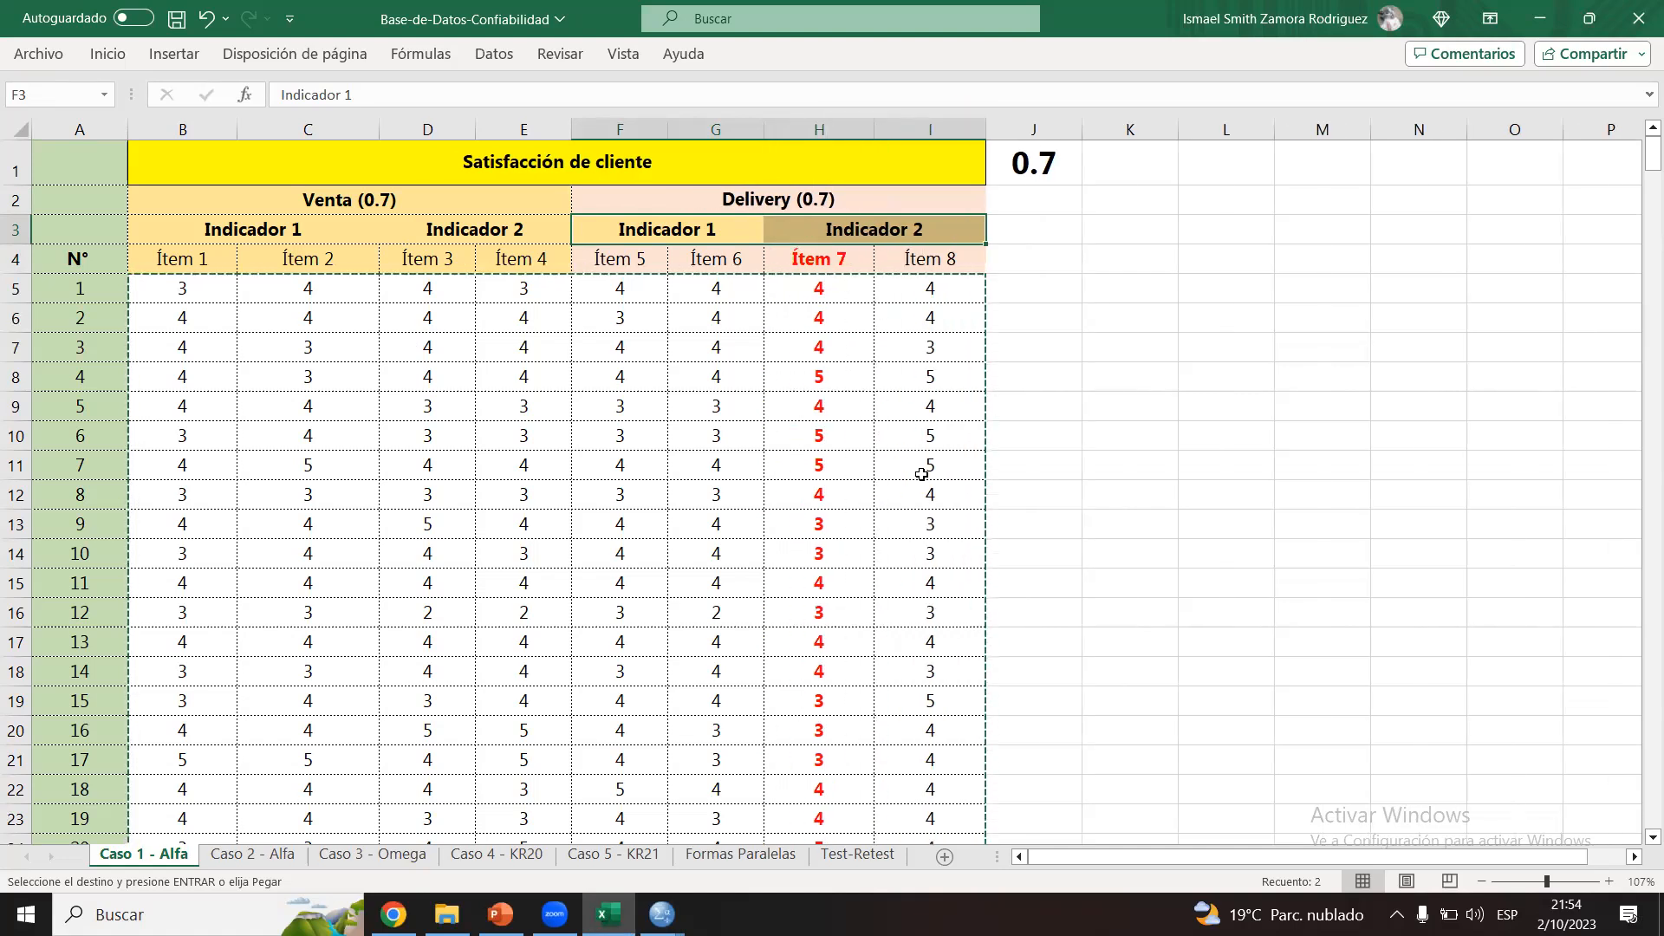
pyautogui.click(997, 394)
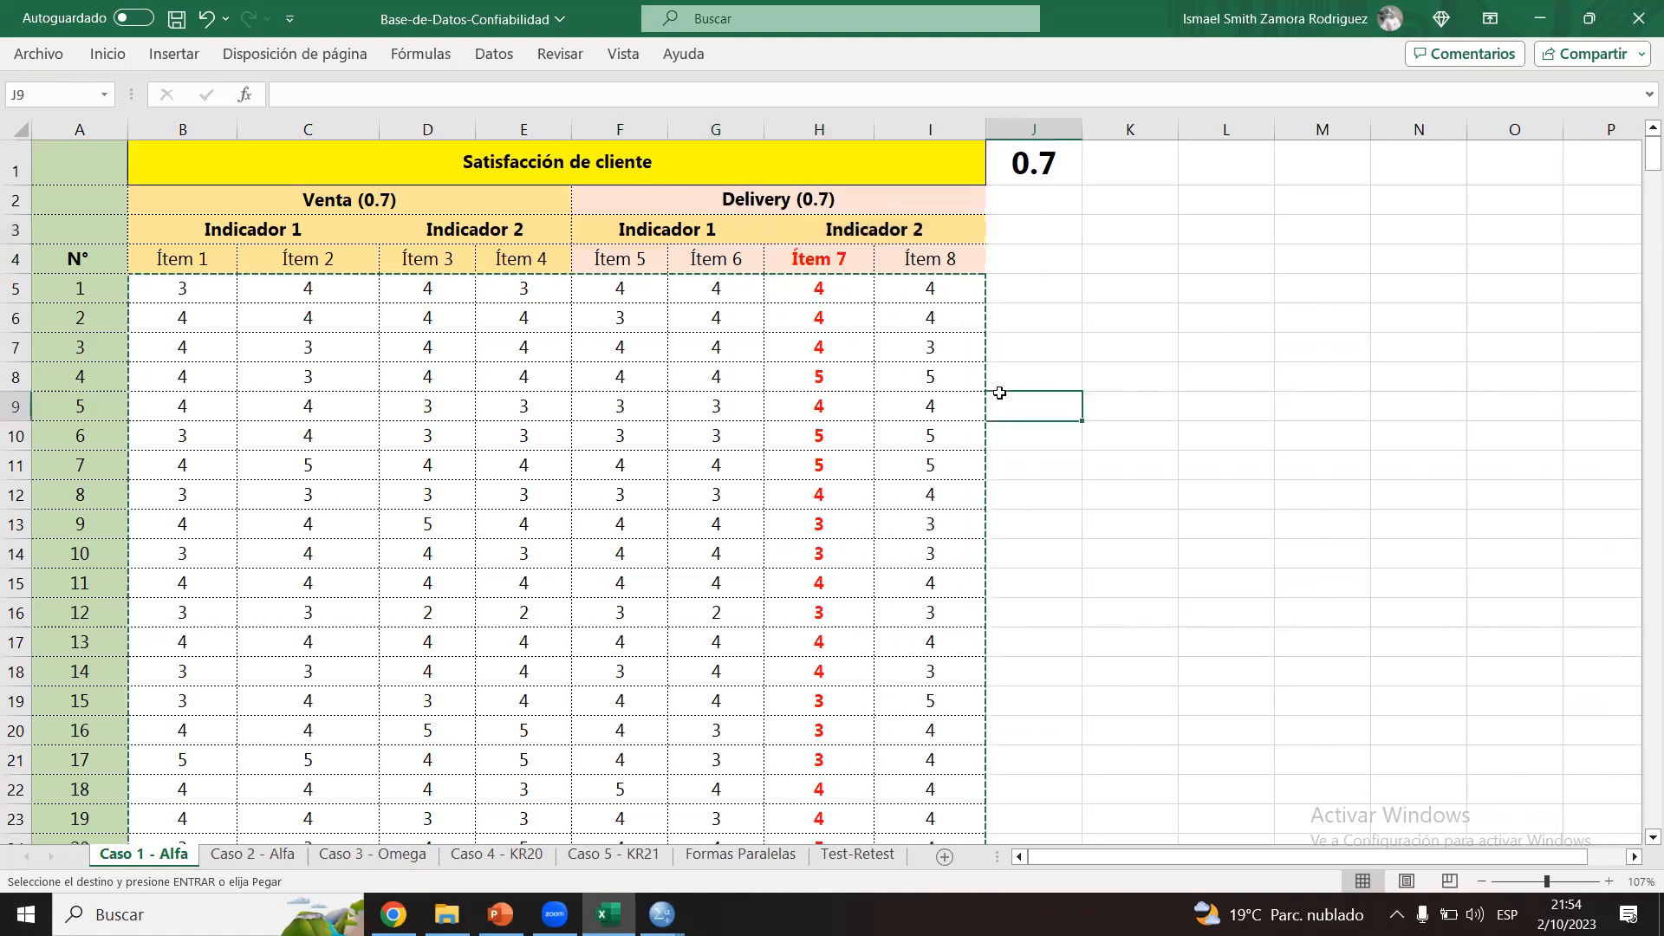
# Step: Switch to the SPSS Resultado1 output and review Cronbach's alpha and the item-total statistics for the seven-item scale
pyautogui.moveTo(661, 915)
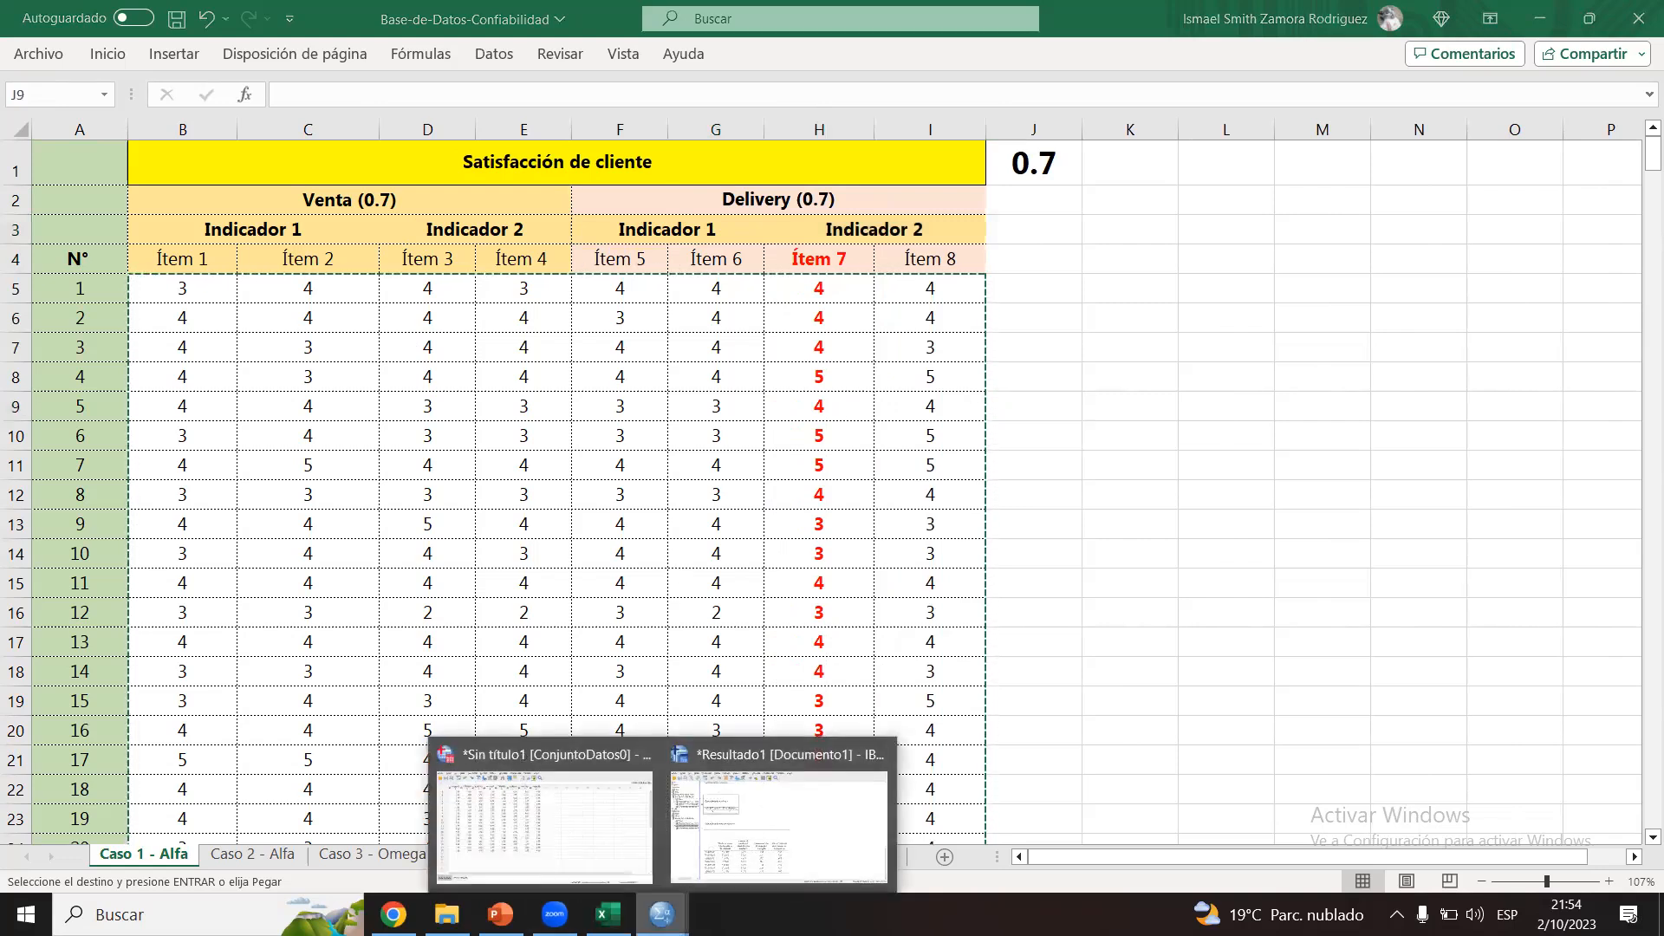
pyautogui.click(751, 781)
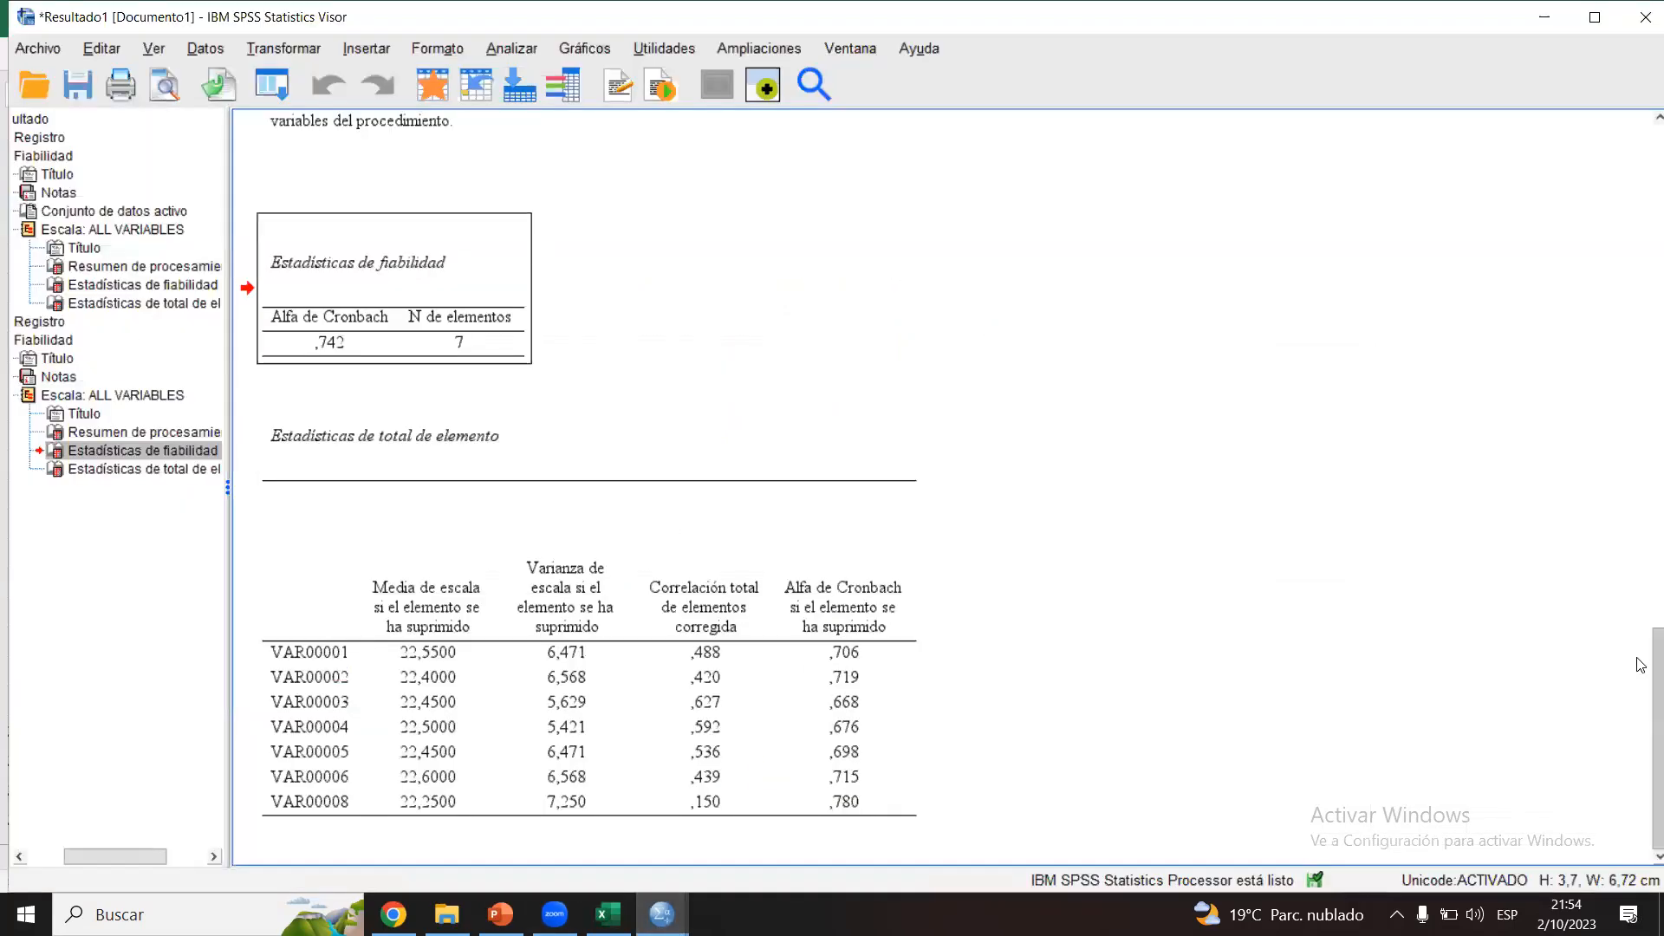
pyautogui.moveTo(1637, 719)
pyautogui.mouseDown()
pyautogui.moveTo(1637, 544)
pyautogui.moveTo(1637, 733)
pyautogui.mouseUp()
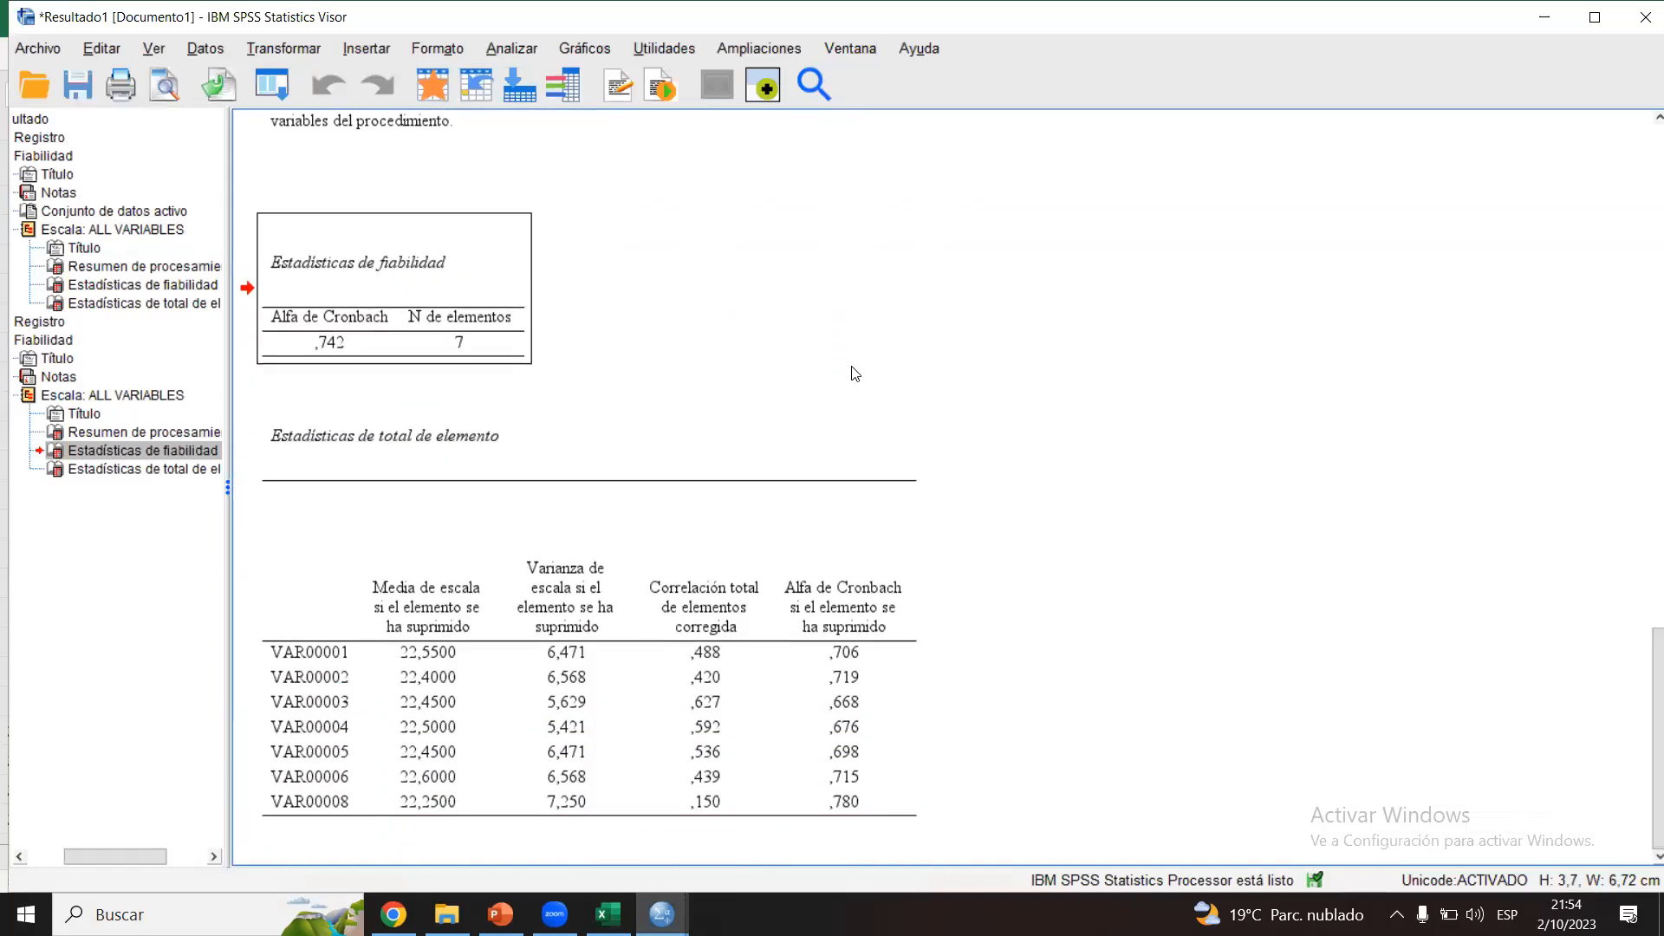
# Step: Switch to the Caso 2 - Alfa sheet in Excel and copy the item responses in B4:Q23
pyautogui.click(608, 915)
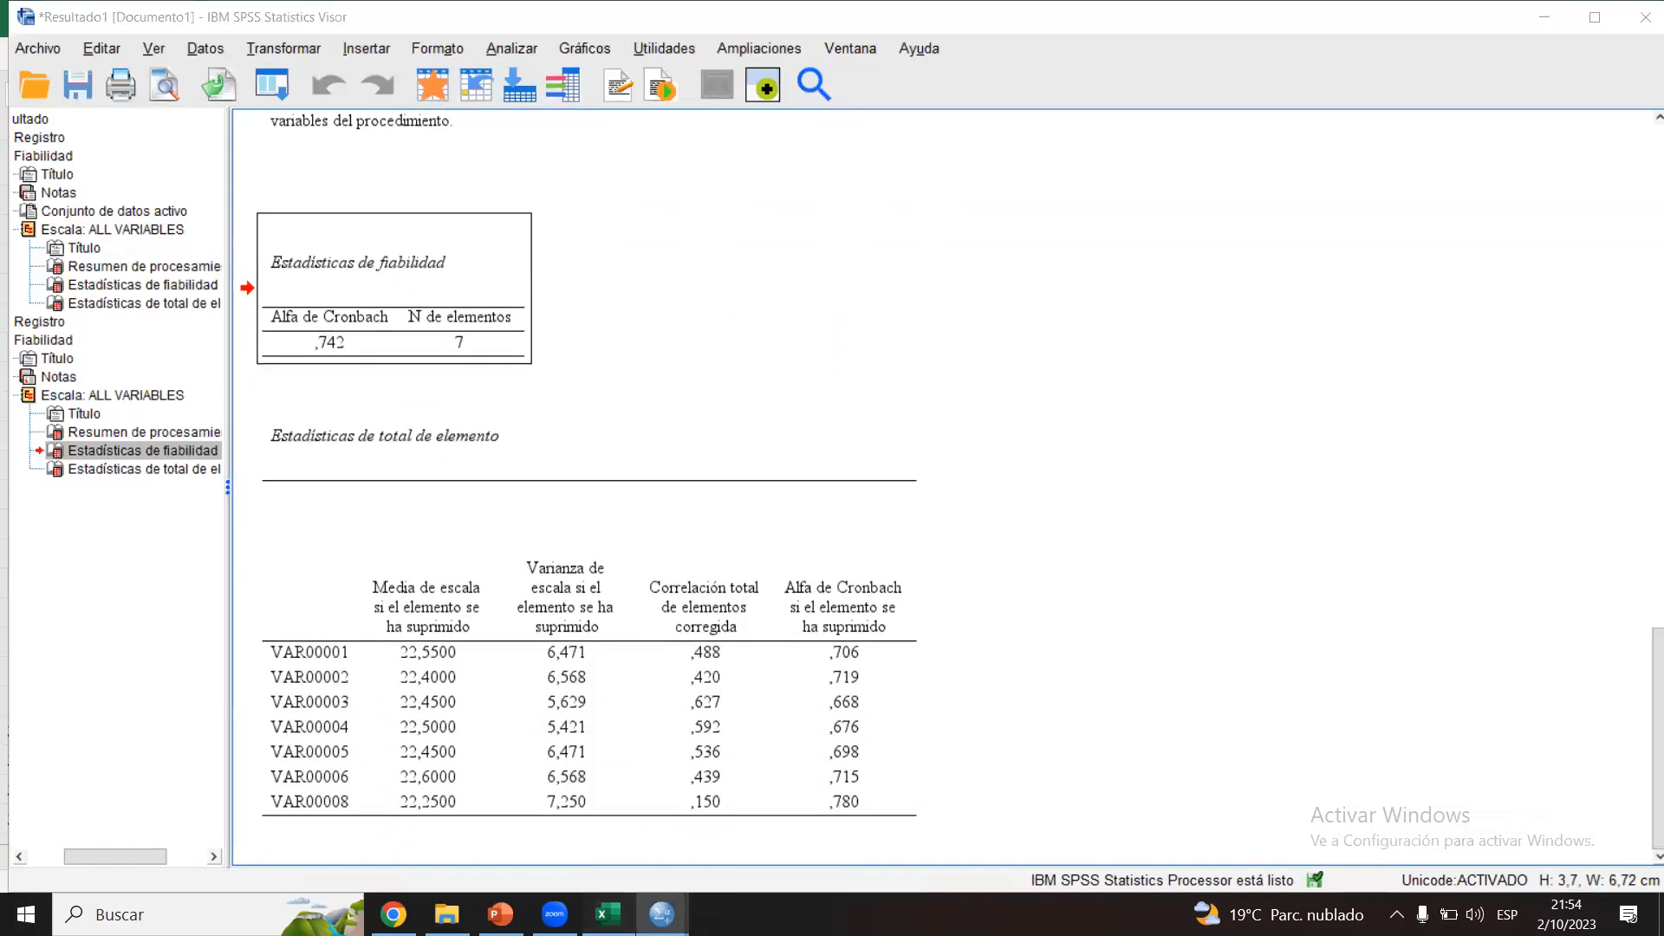
pyautogui.click(274, 856)
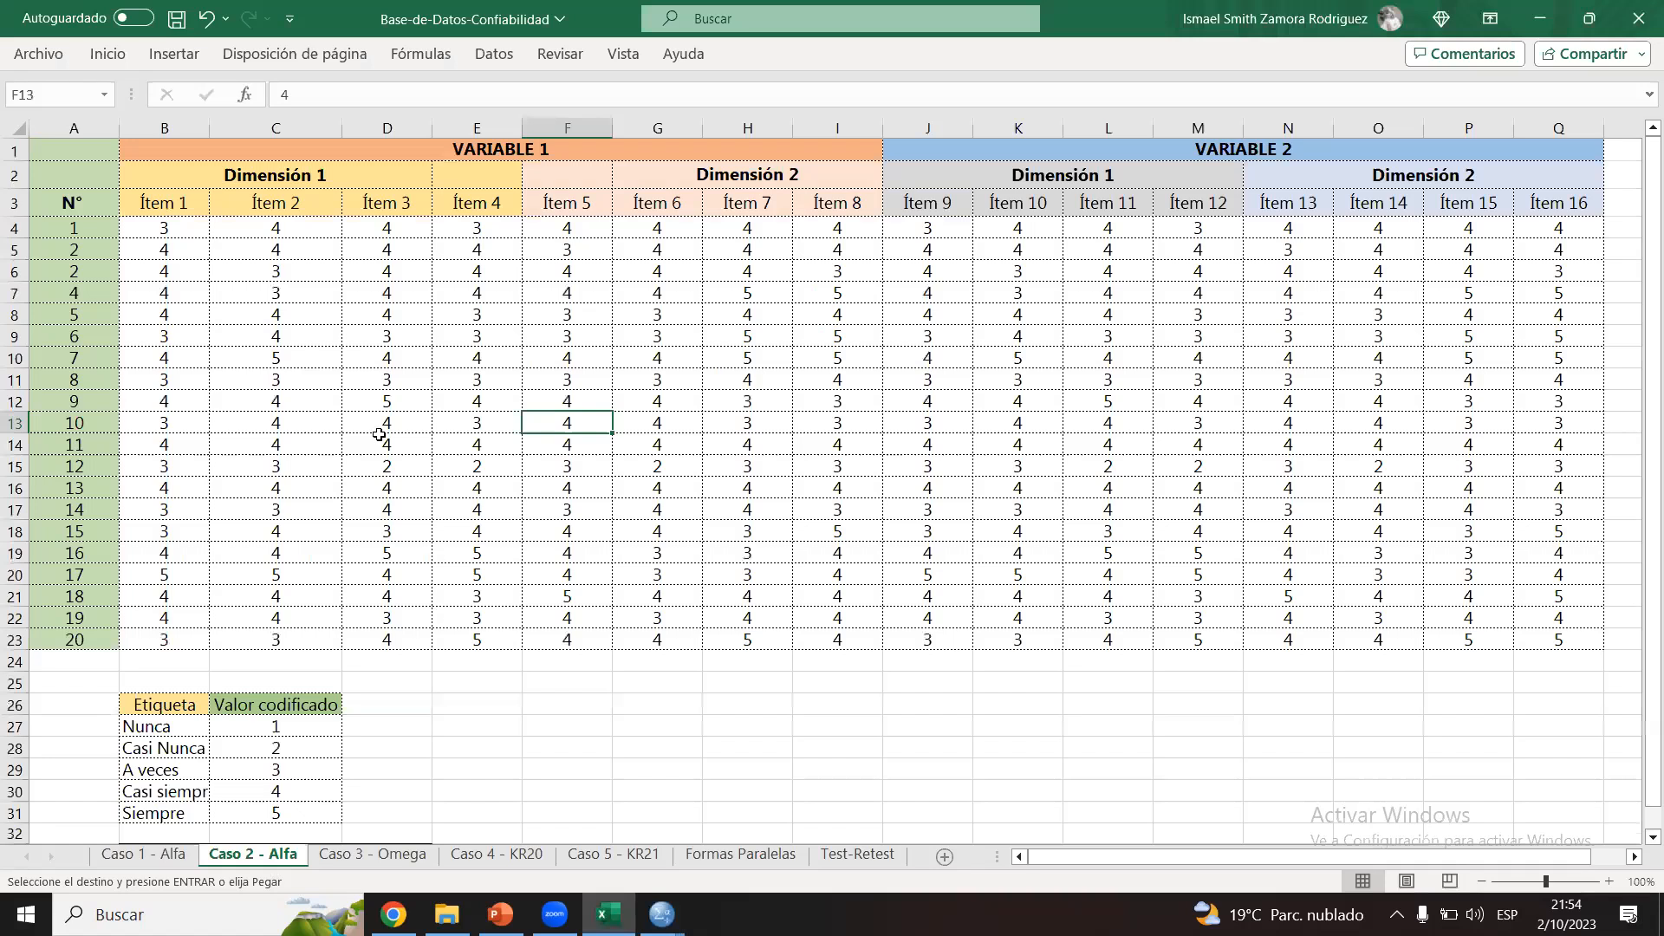
pyautogui.click(174, 232)
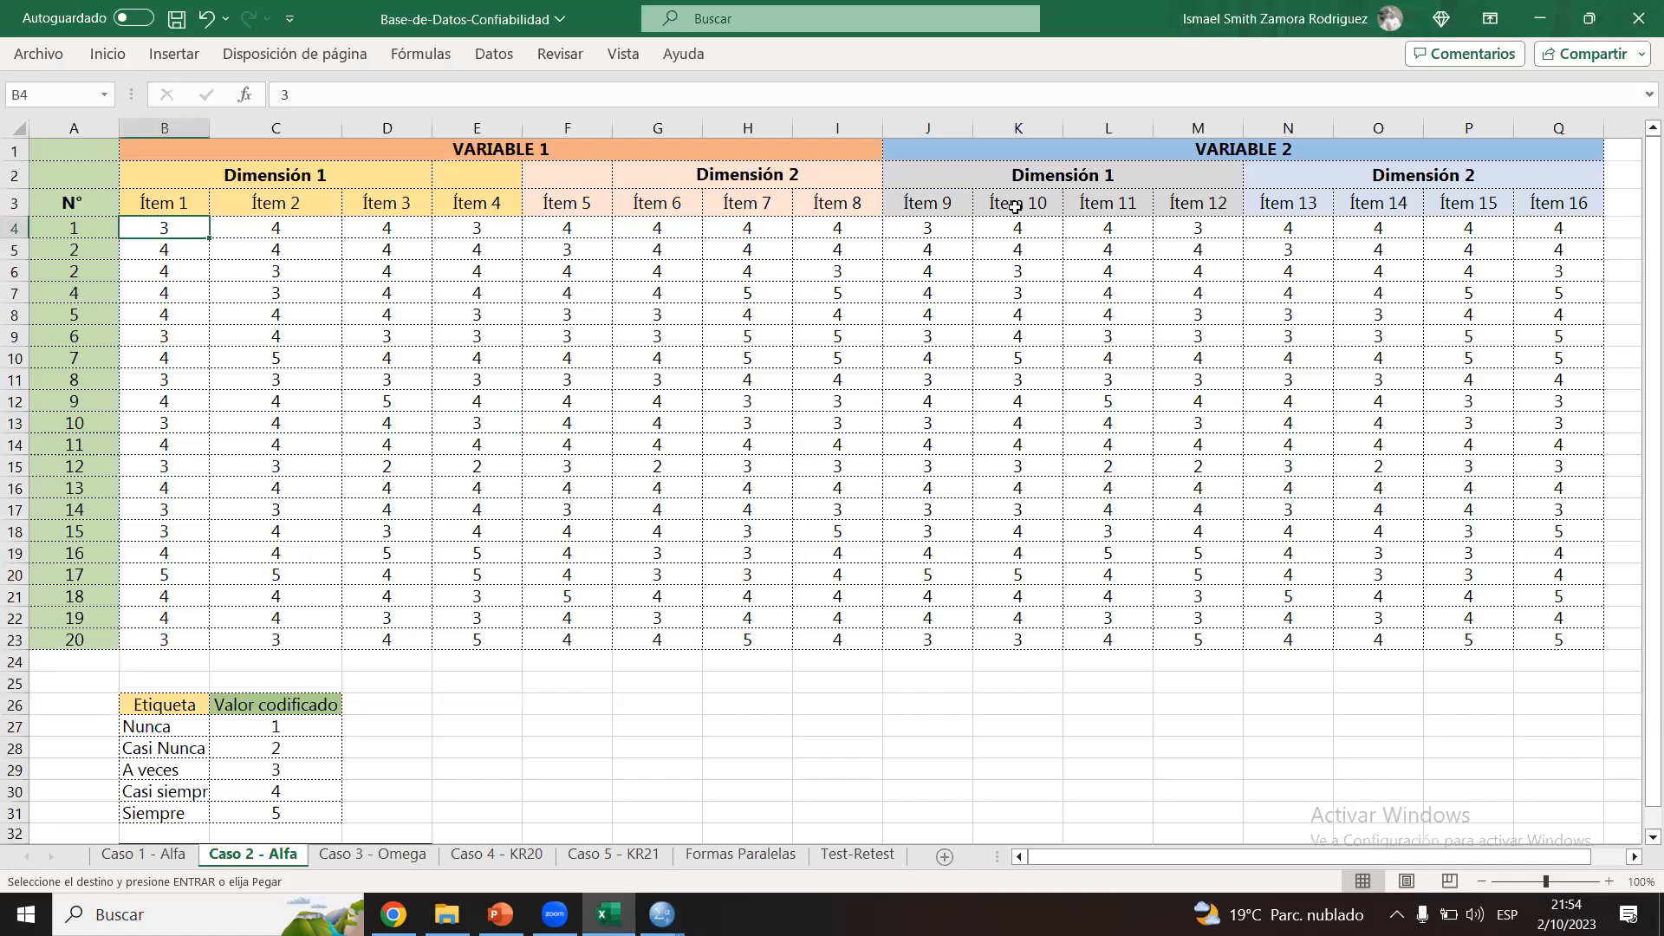
pyautogui.click(851, 152)
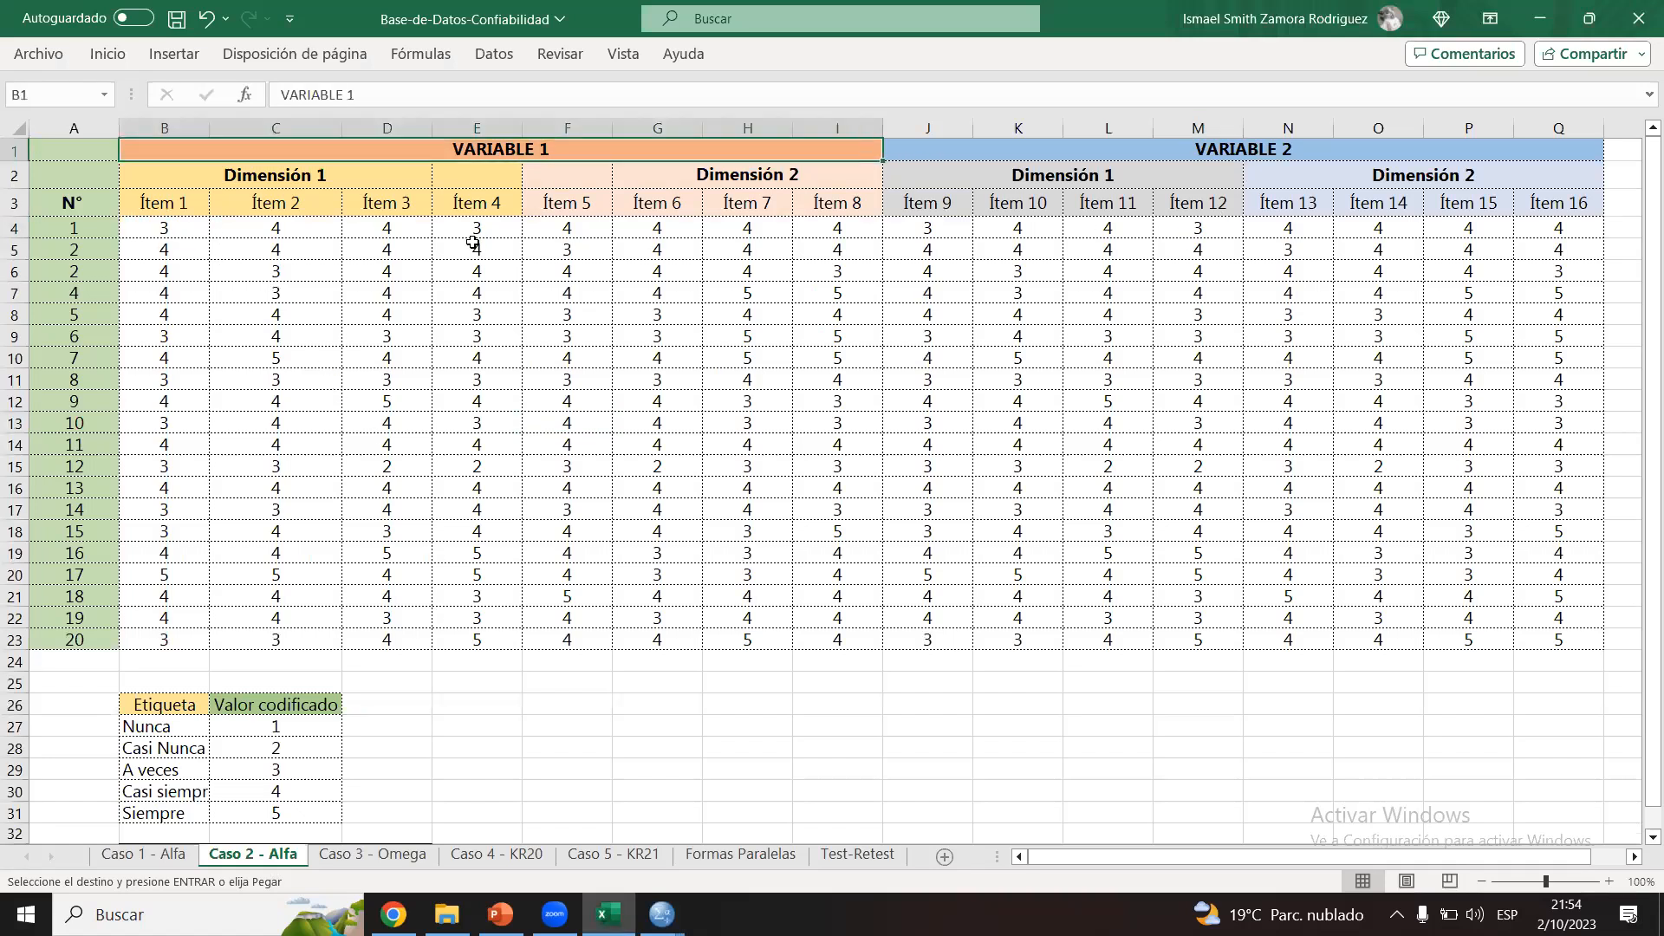
pyautogui.moveTo(173, 228); pyautogui.dragTo(1575, 634)
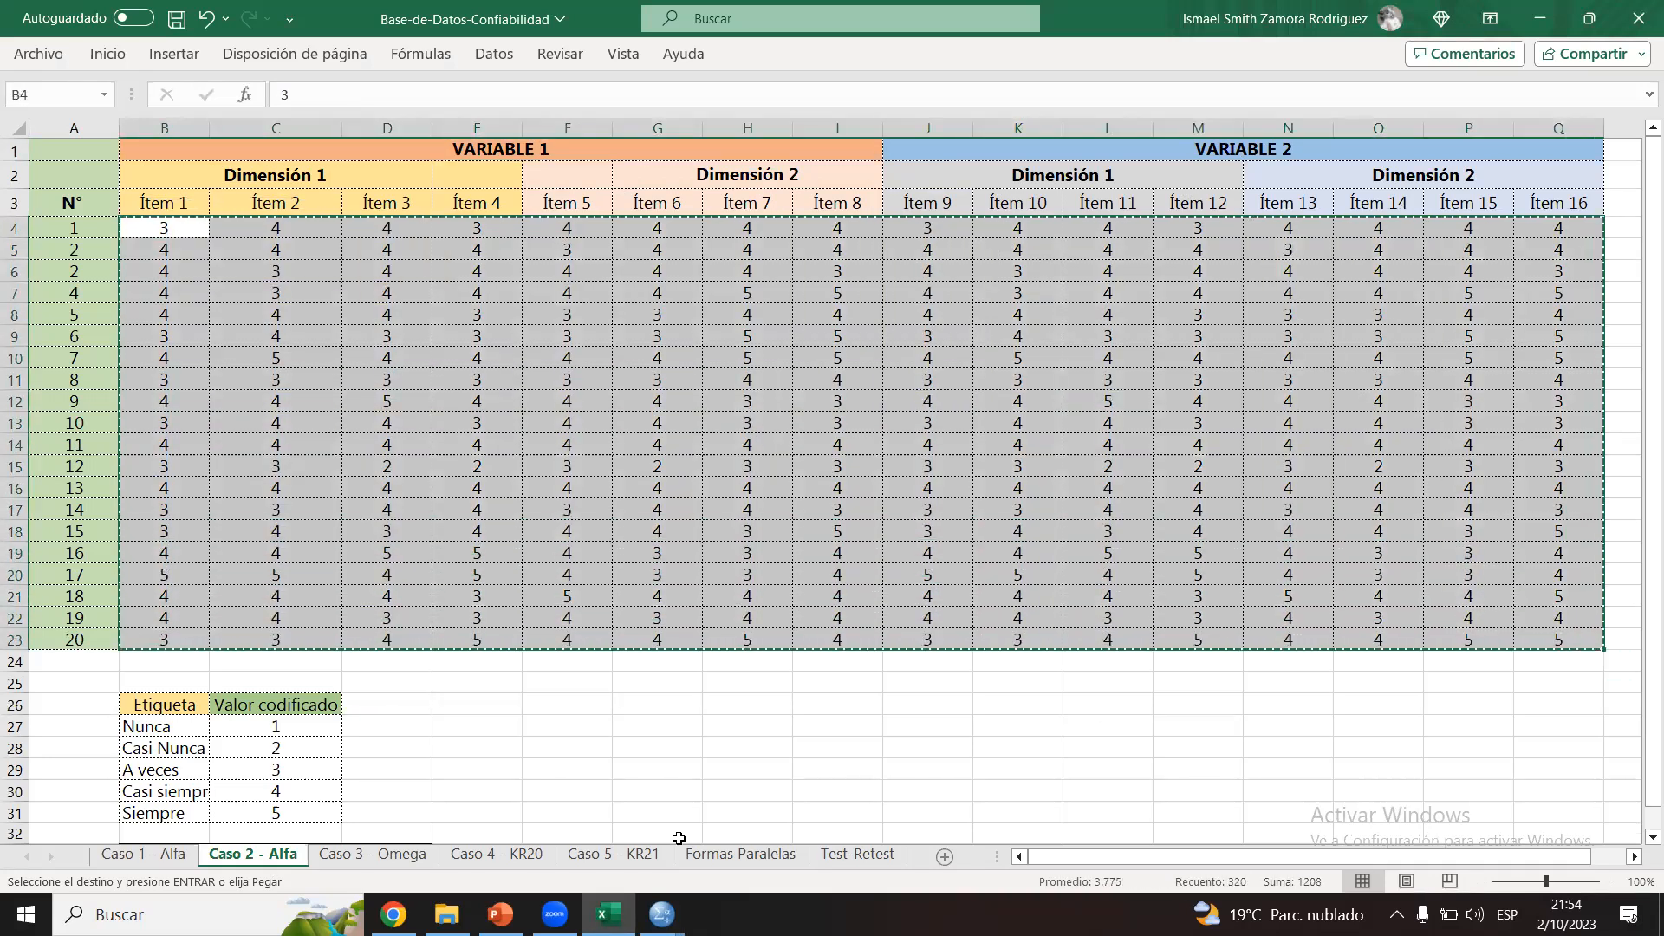
# Step: Create a new dataset in SPSS and paste the copied 16-item responses starting at its first cell
pyautogui.moveTo(663, 915)
pyautogui.click(748, 823)
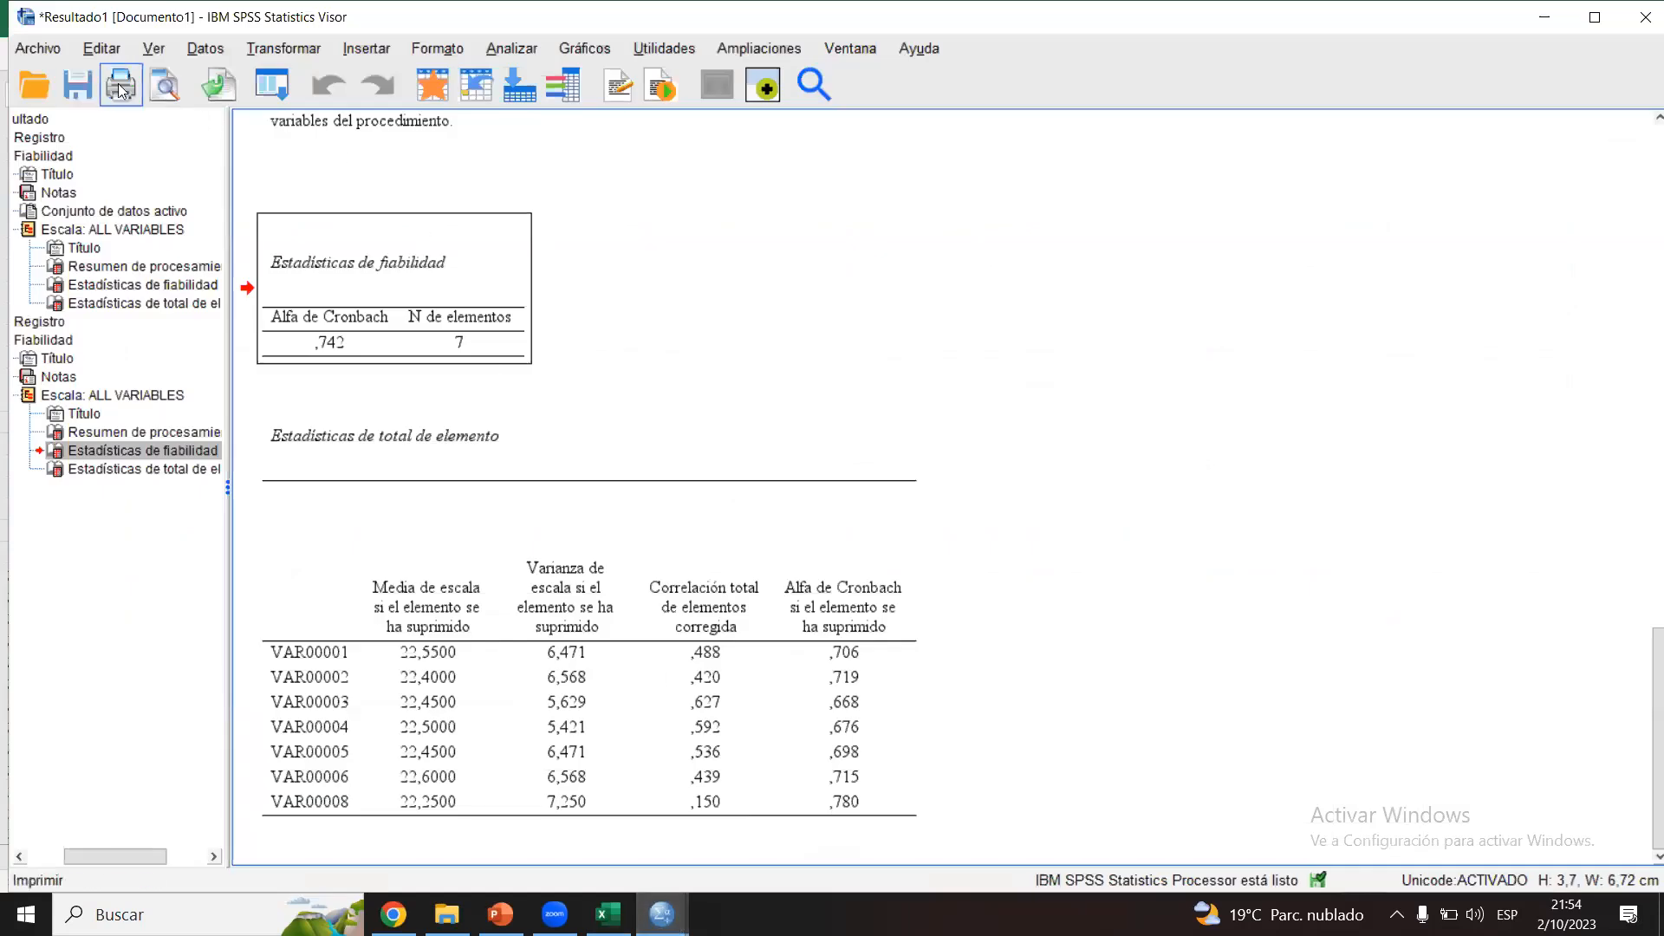
pyautogui.click(36, 51)
pyautogui.moveTo(128, 78)
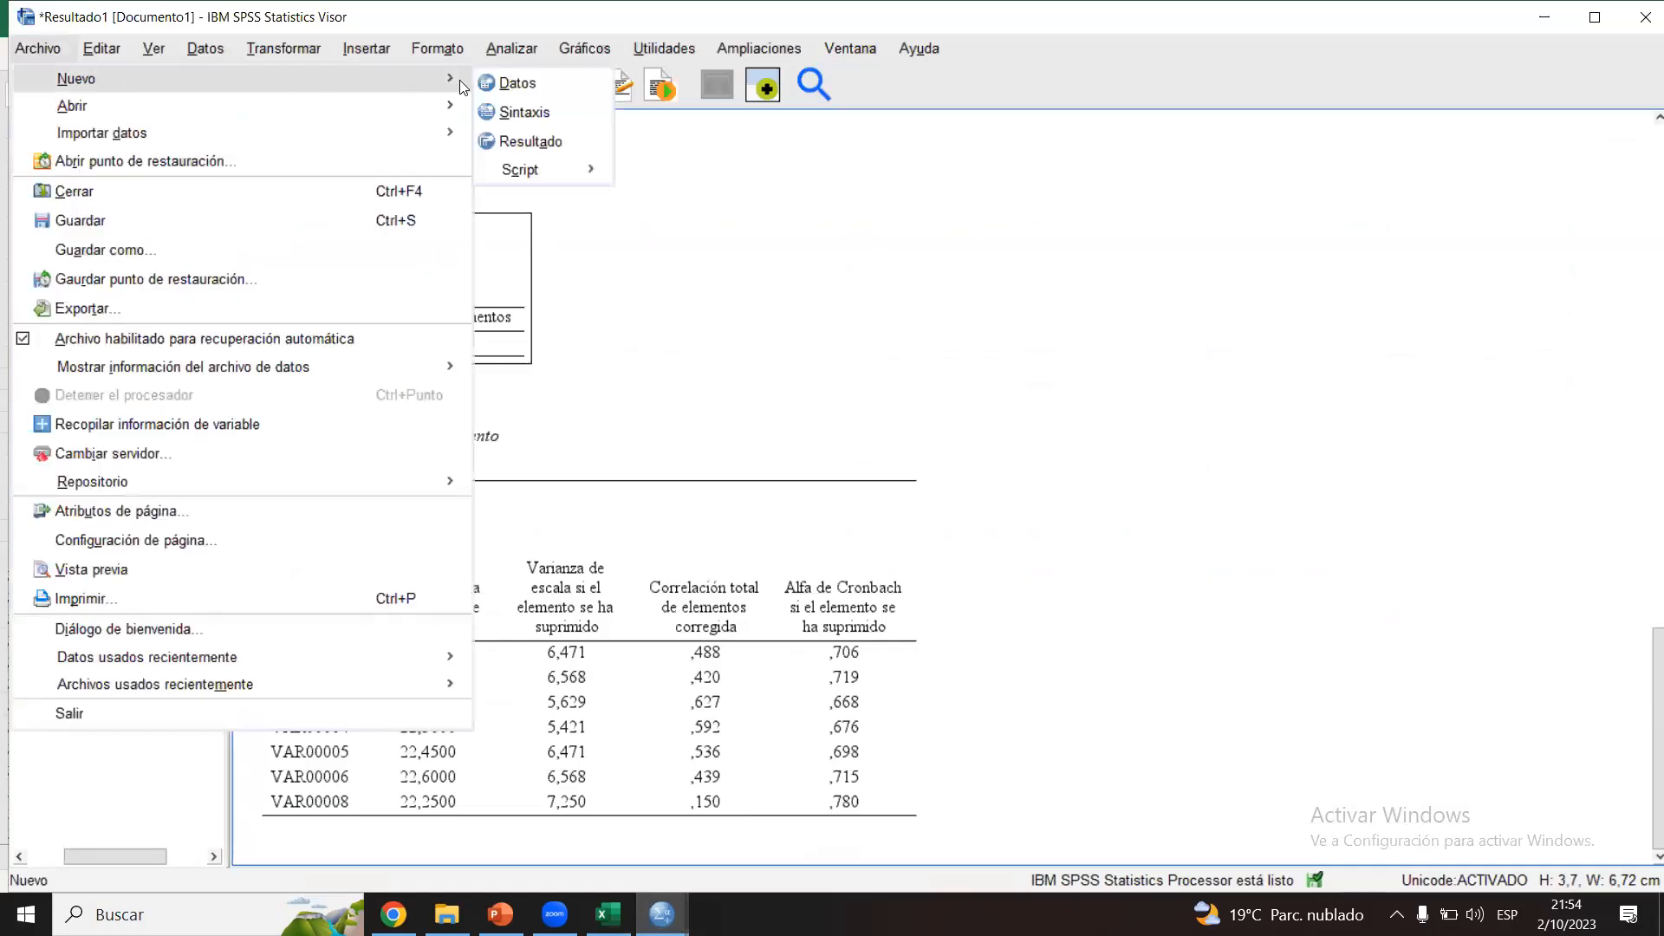
pyautogui.click(506, 82)
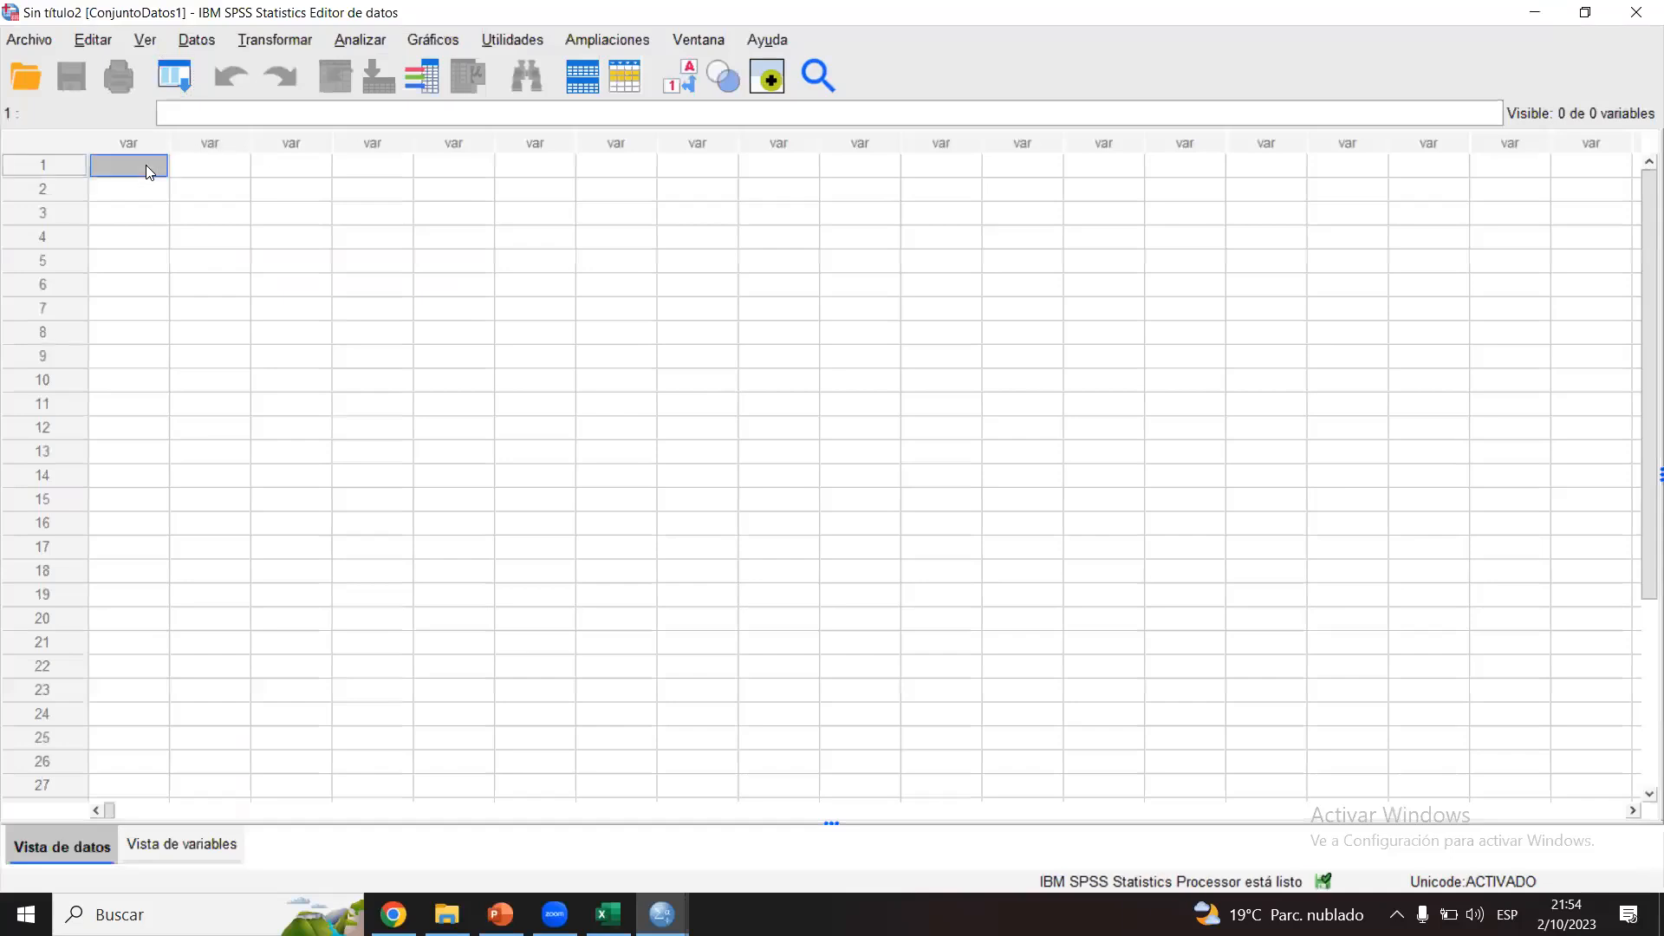
pyautogui.rightClick(145, 165)
pyautogui.click(204, 297)
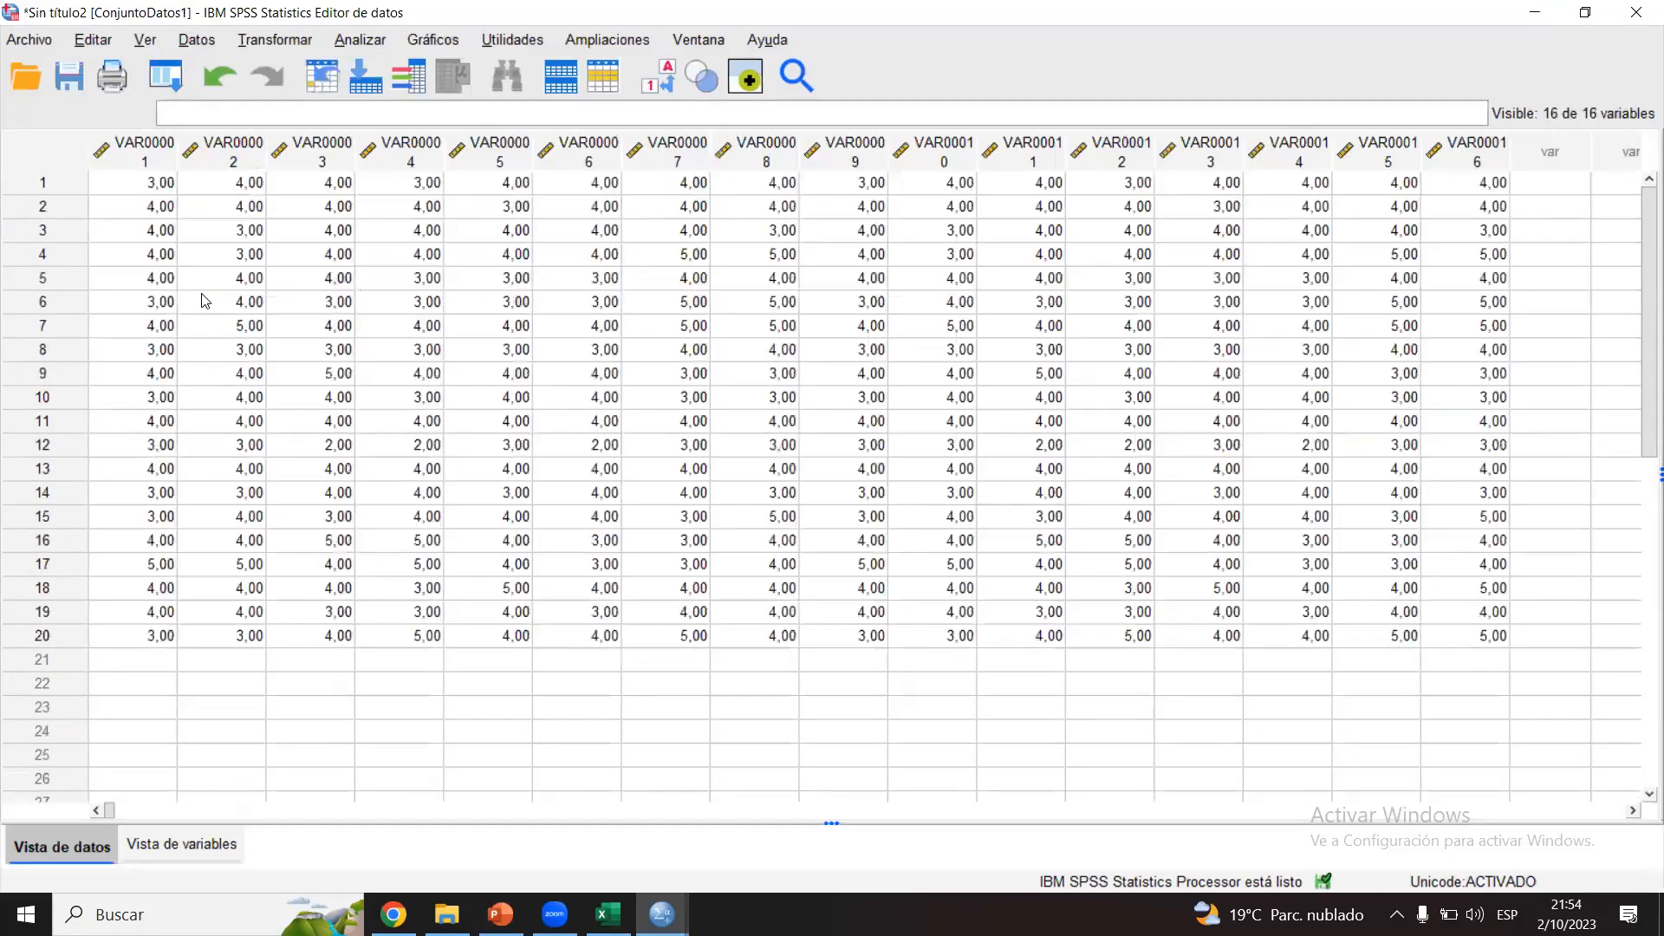
# Step: Switch to the Caso 2 - Alfa sheet in Excel and insert a blank row above the VARIABLE 1 and VARIABLE 2 headings
pyautogui.click(608, 915)
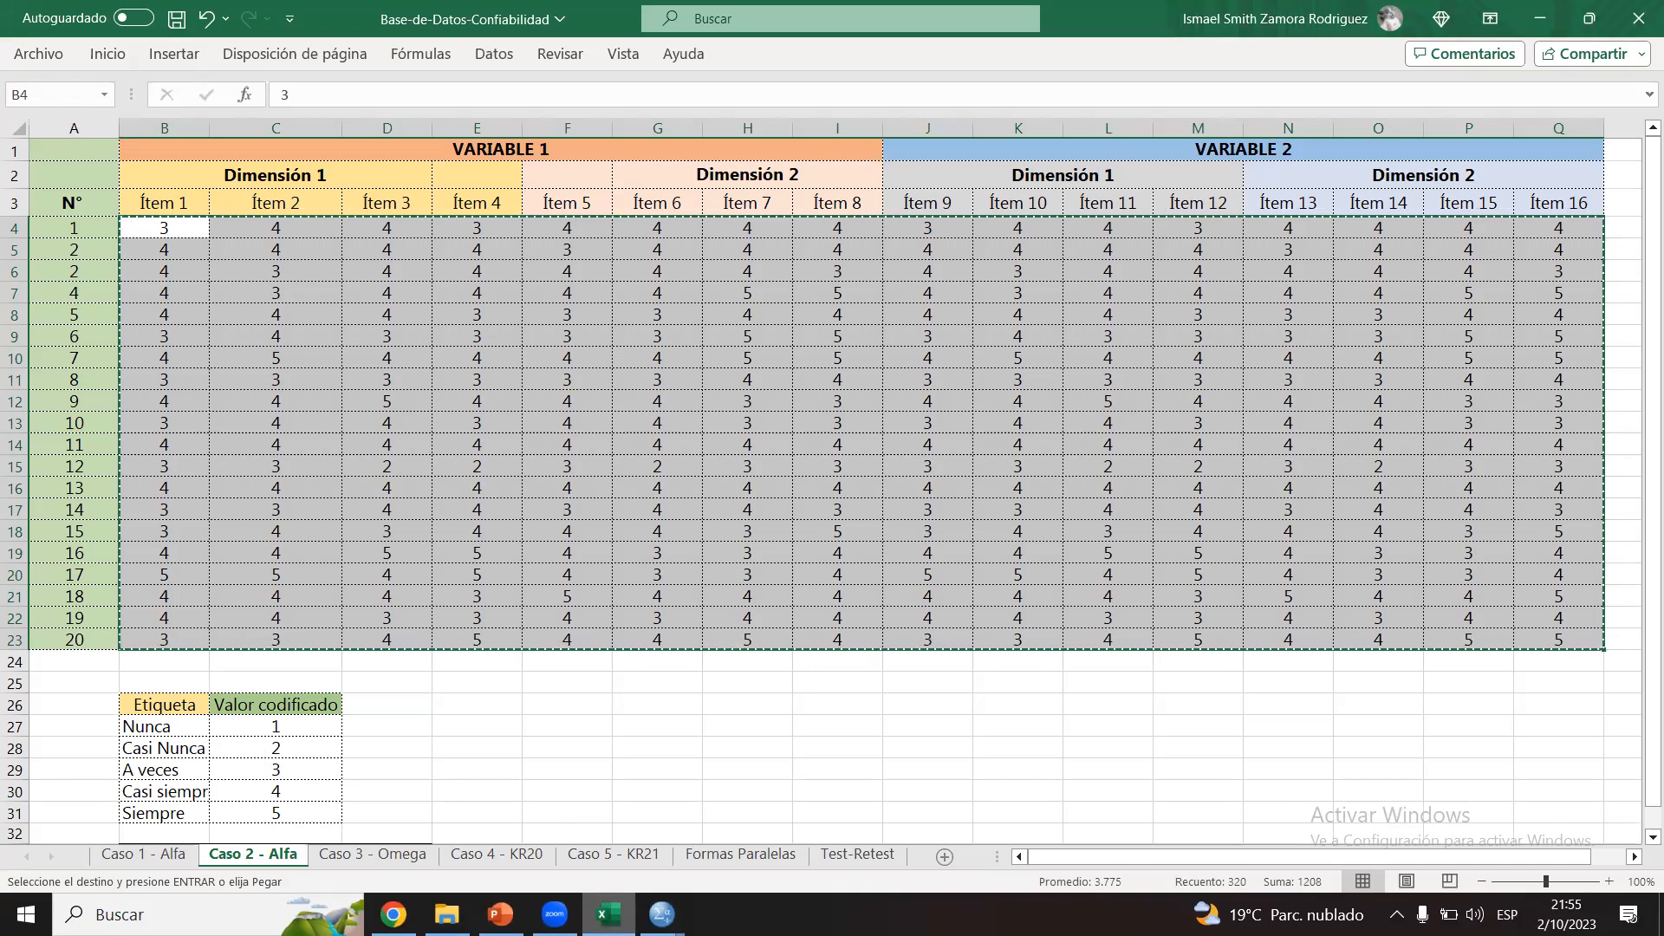
pyautogui.click(736, 340)
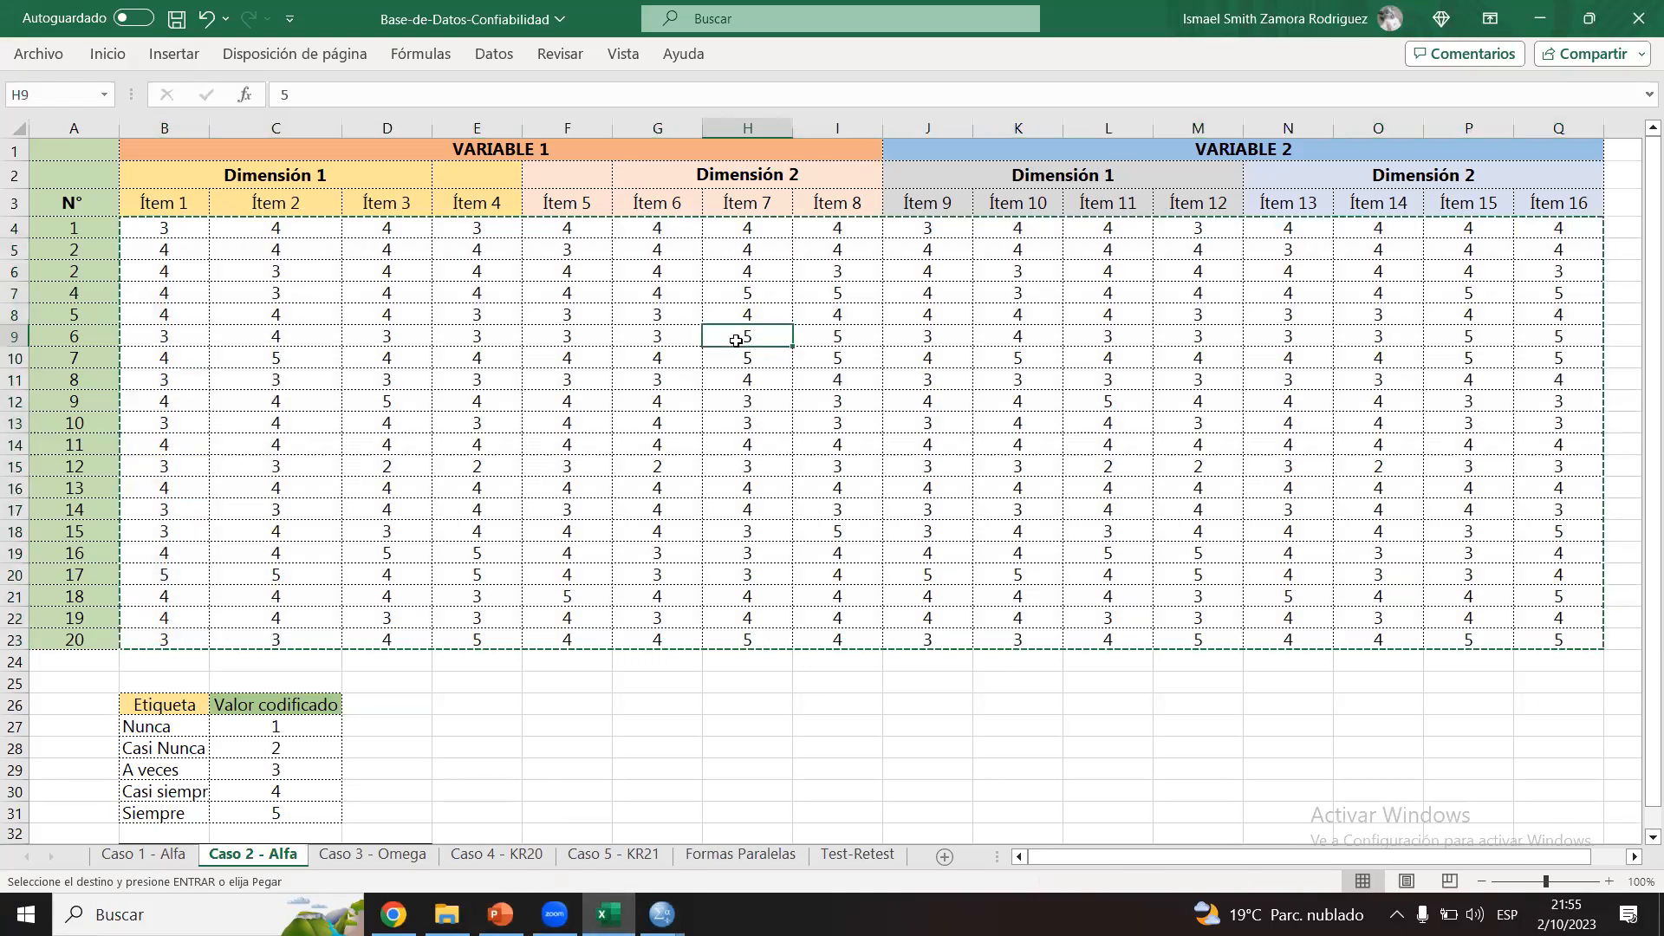
pyautogui.click(14, 151)
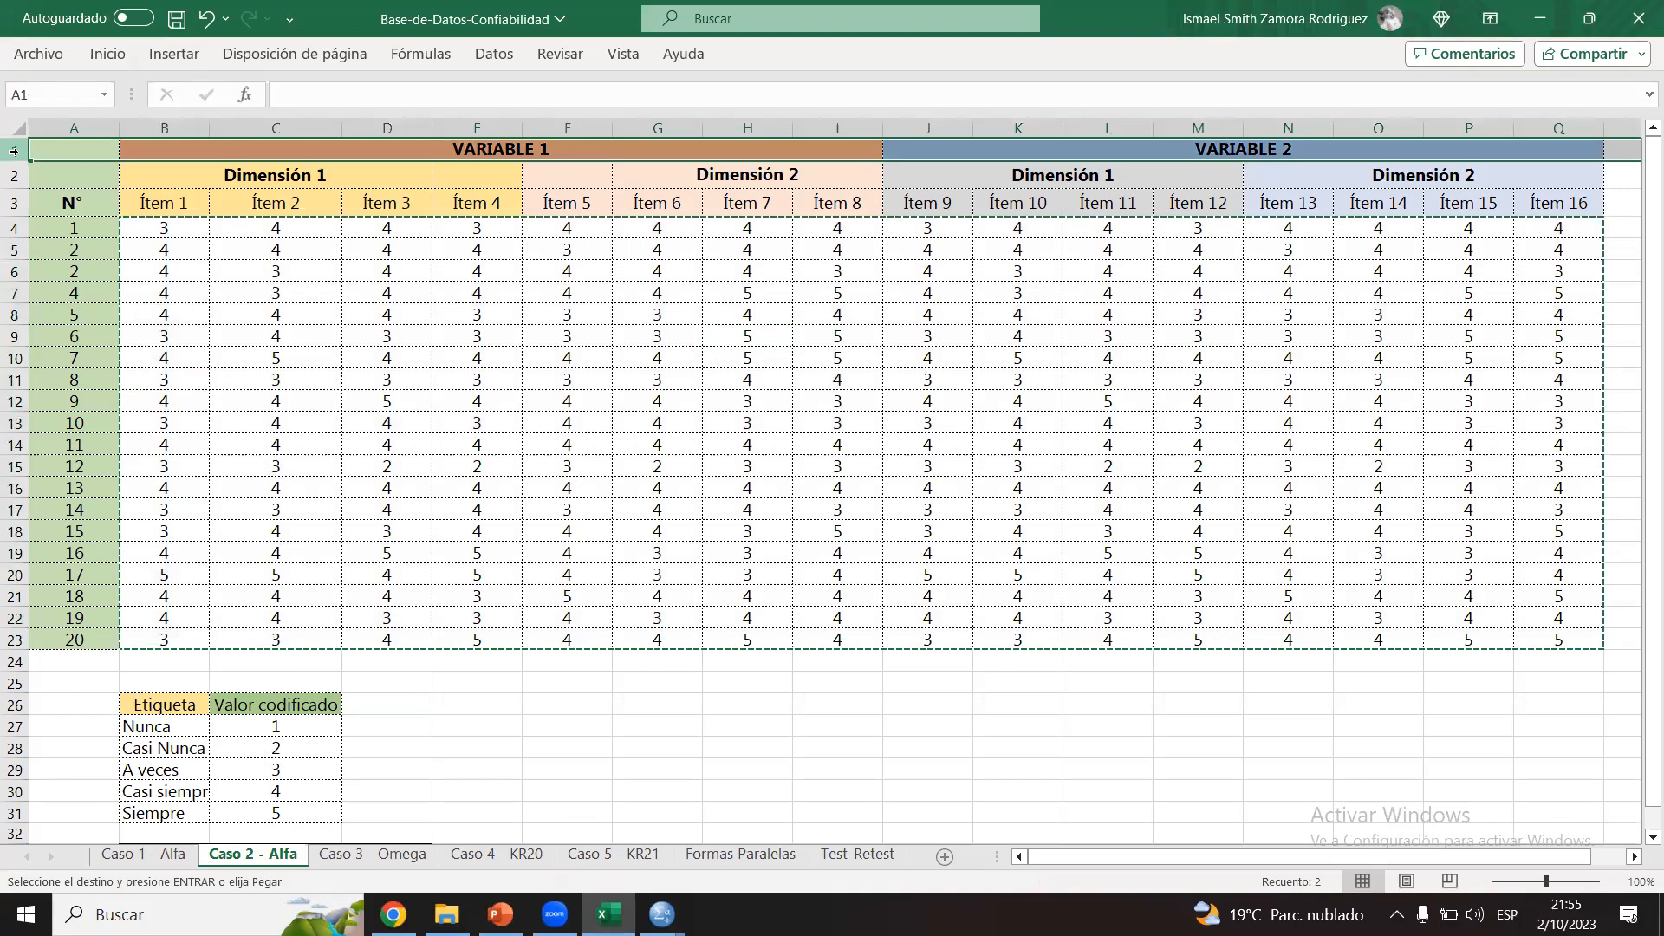
pyautogui.rightClick(14, 151)
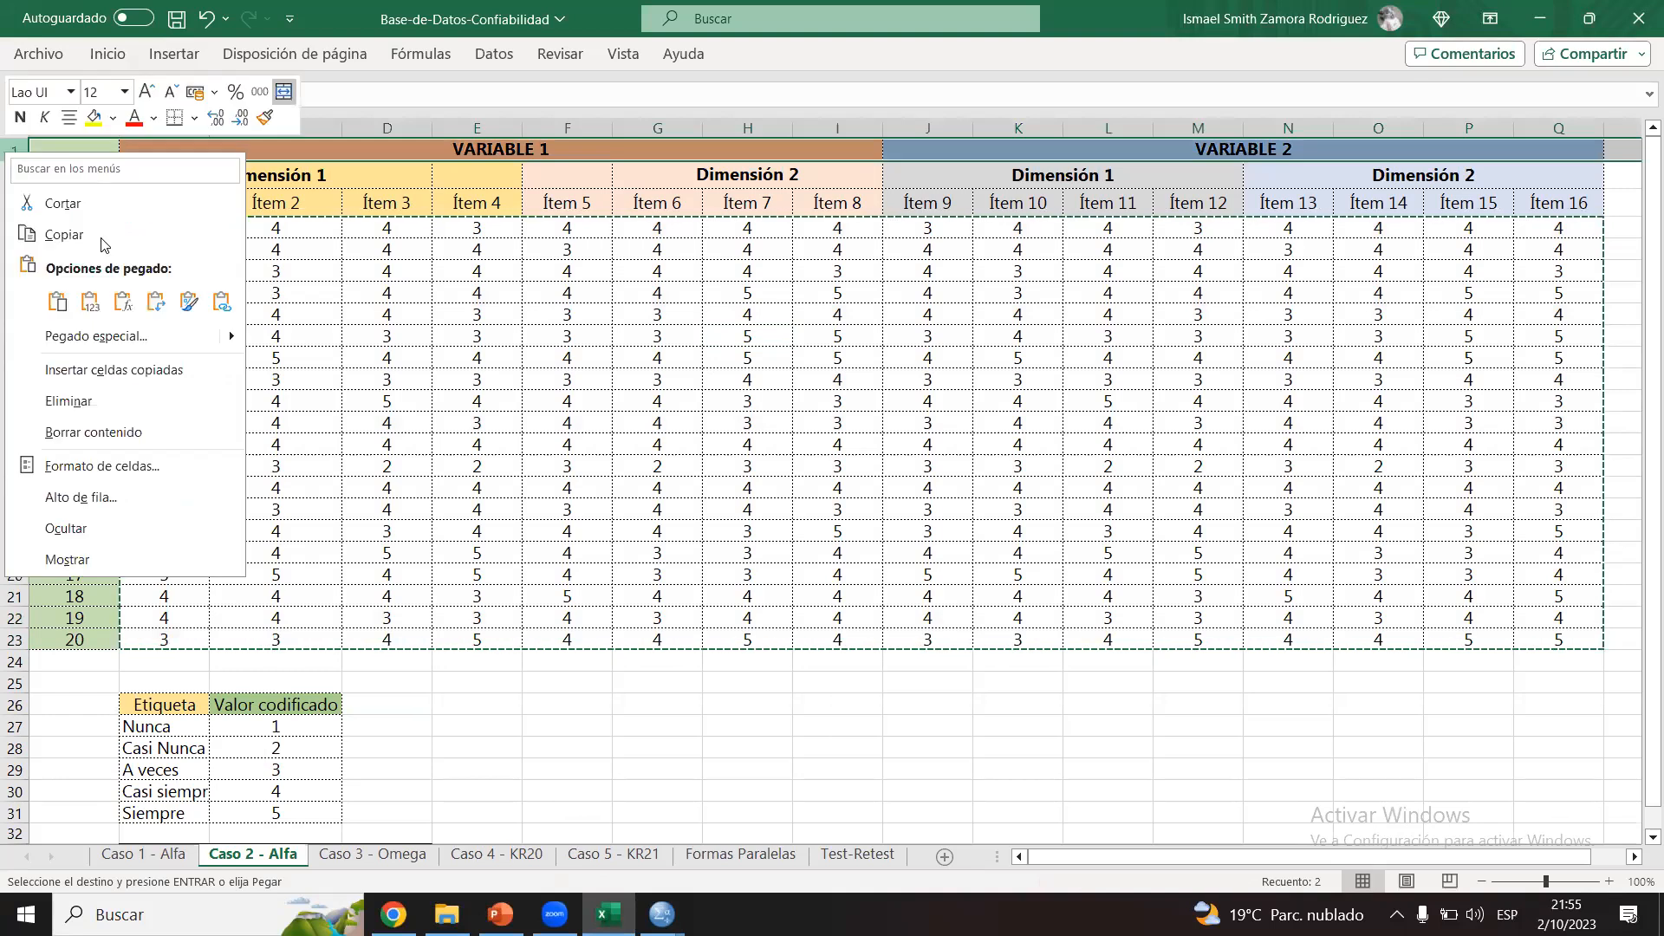
pyautogui.click(382, 397)
pyautogui.click(176, 237)
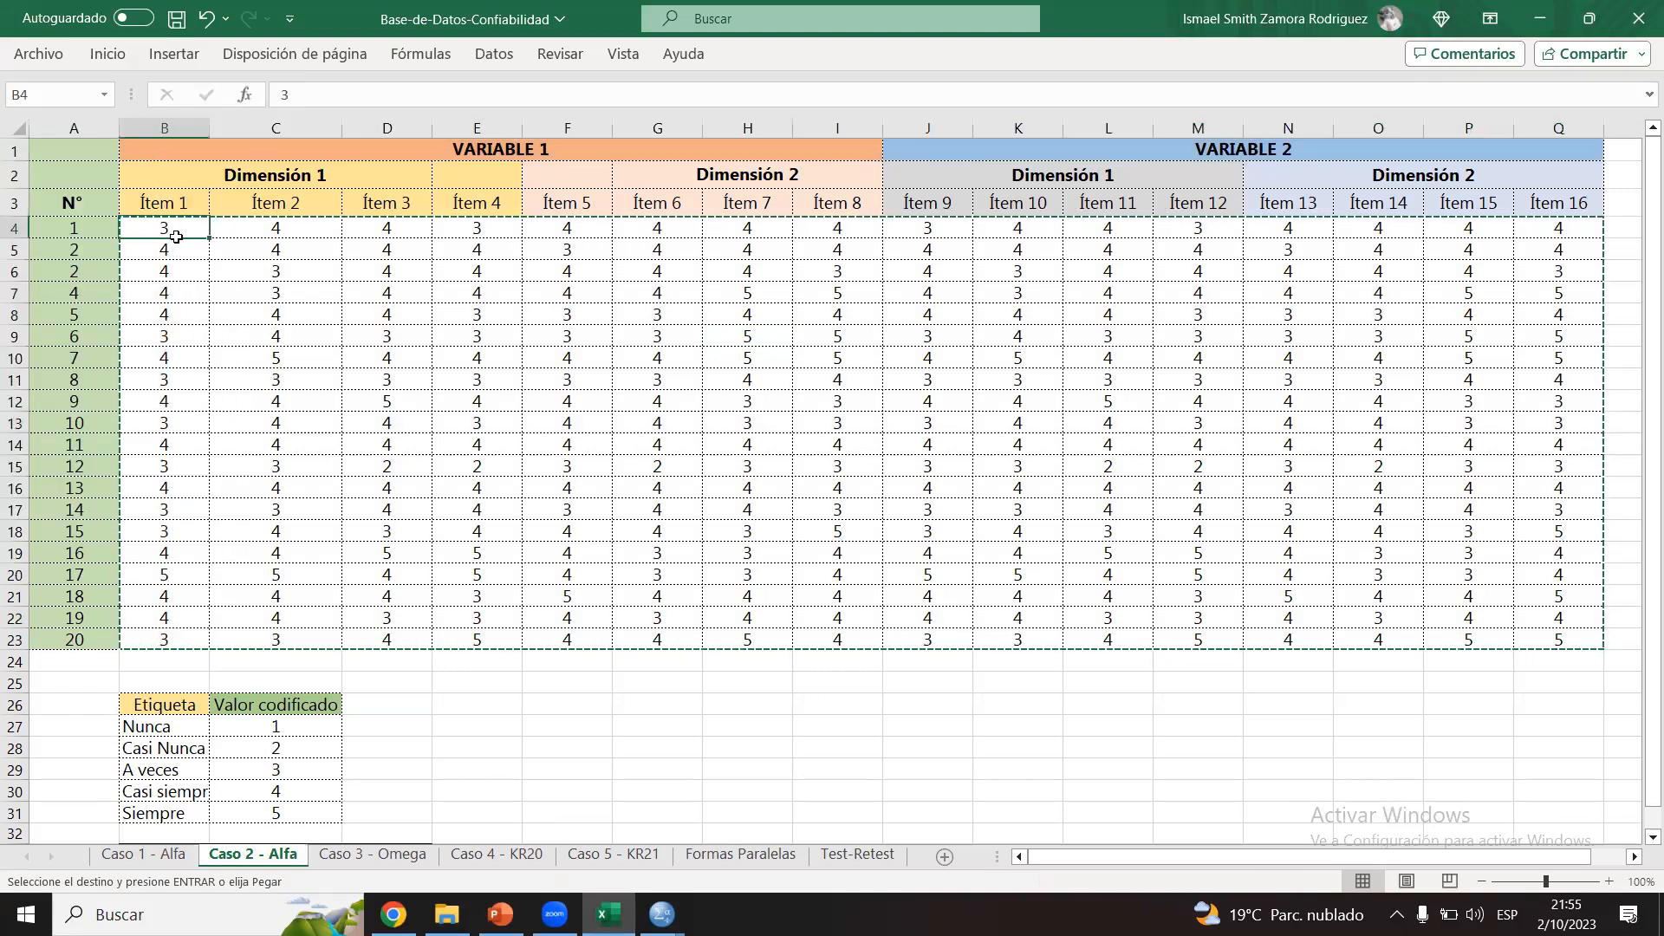
pyautogui.hotkey('ctrl', 'a')
pyautogui.click(8, 143)
pyautogui.rightClick(8, 143)
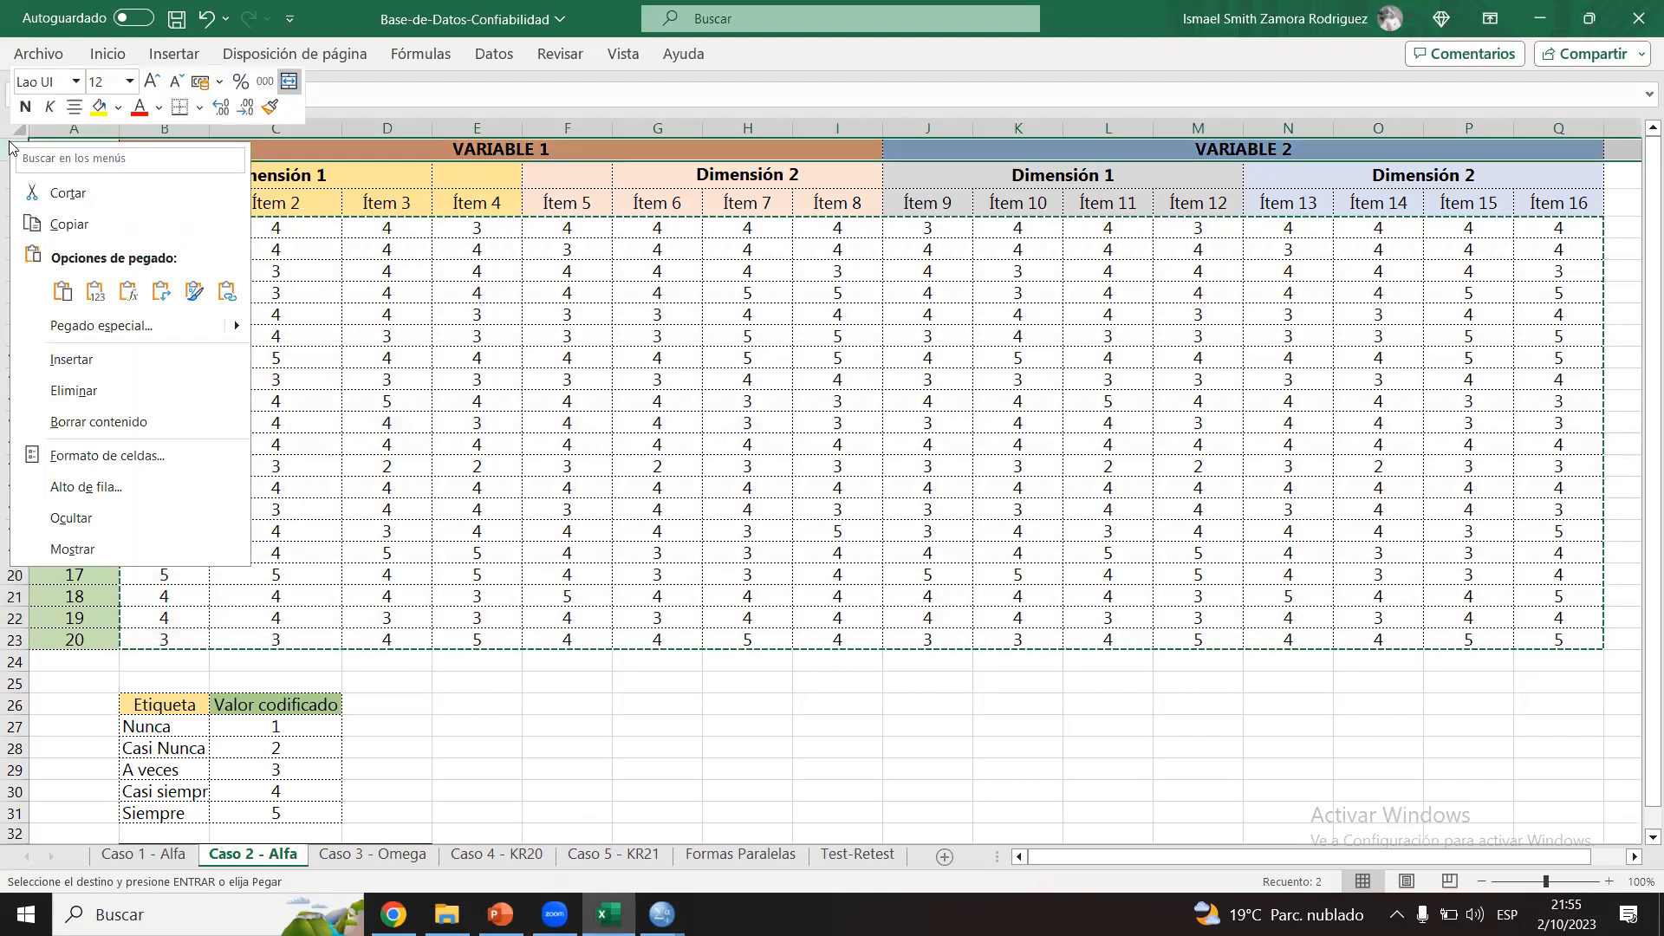
pyautogui.click(82, 360)
# Step: Merge and center B1:I1 above VARIABLE 1 and J1:Q1 above VARIABLE 2
pyautogui.moveTo(182, 147); pyautogui.dragTo(863, 146)
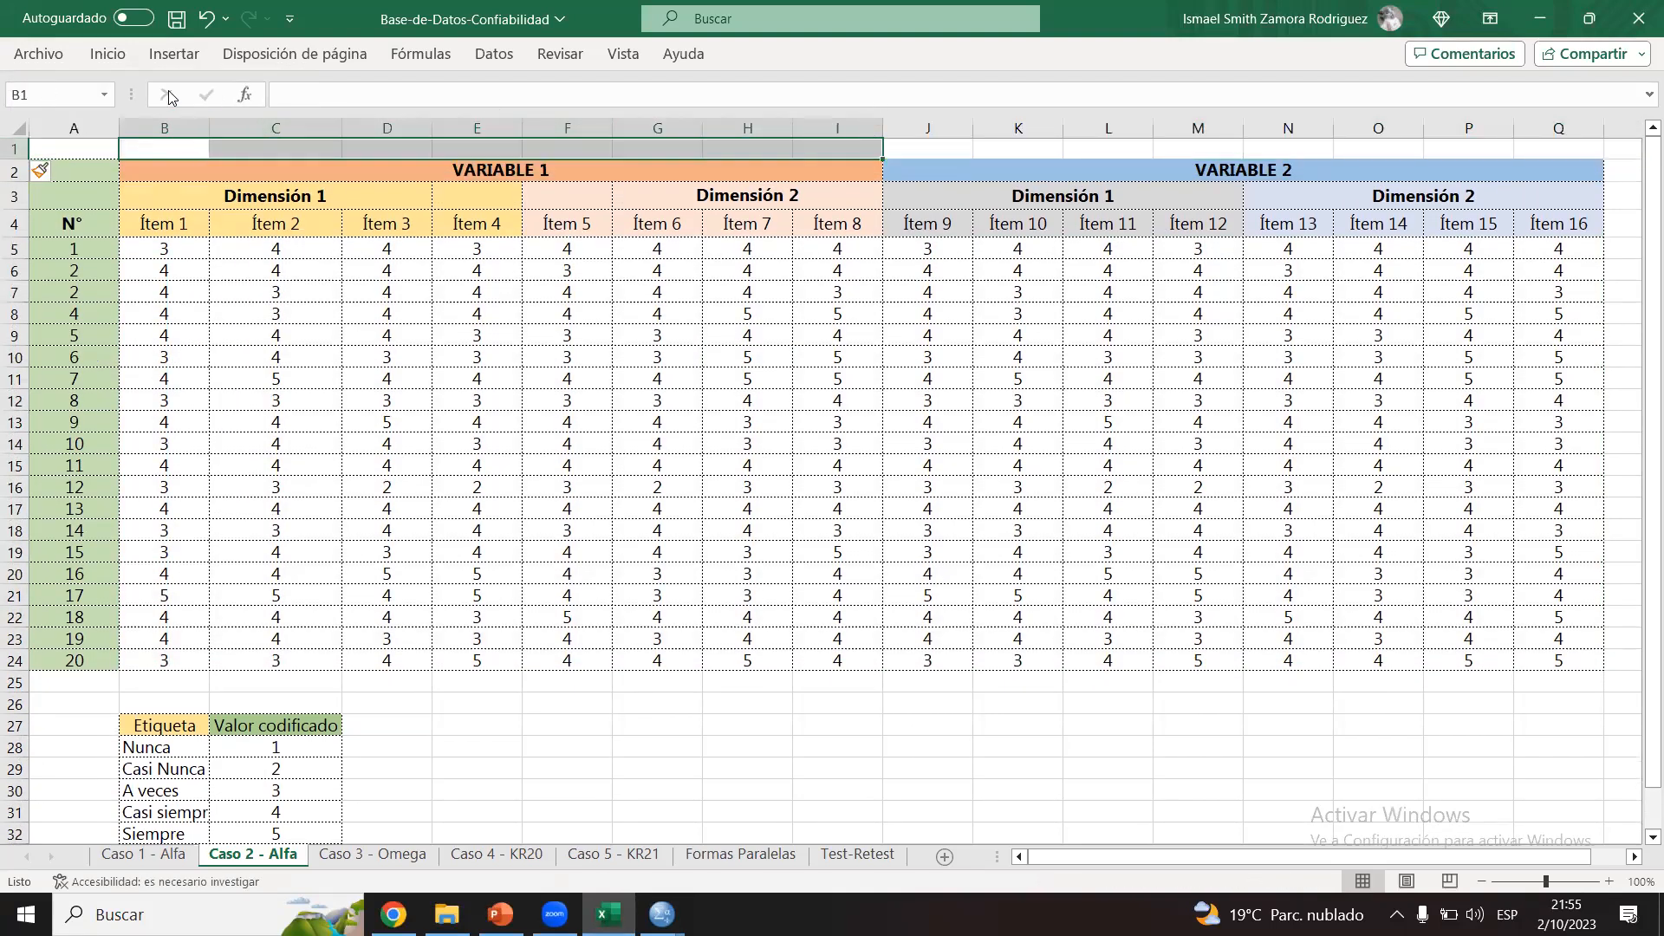
pyautogui.click(107, 54)
pyautogui.click(572, 130)
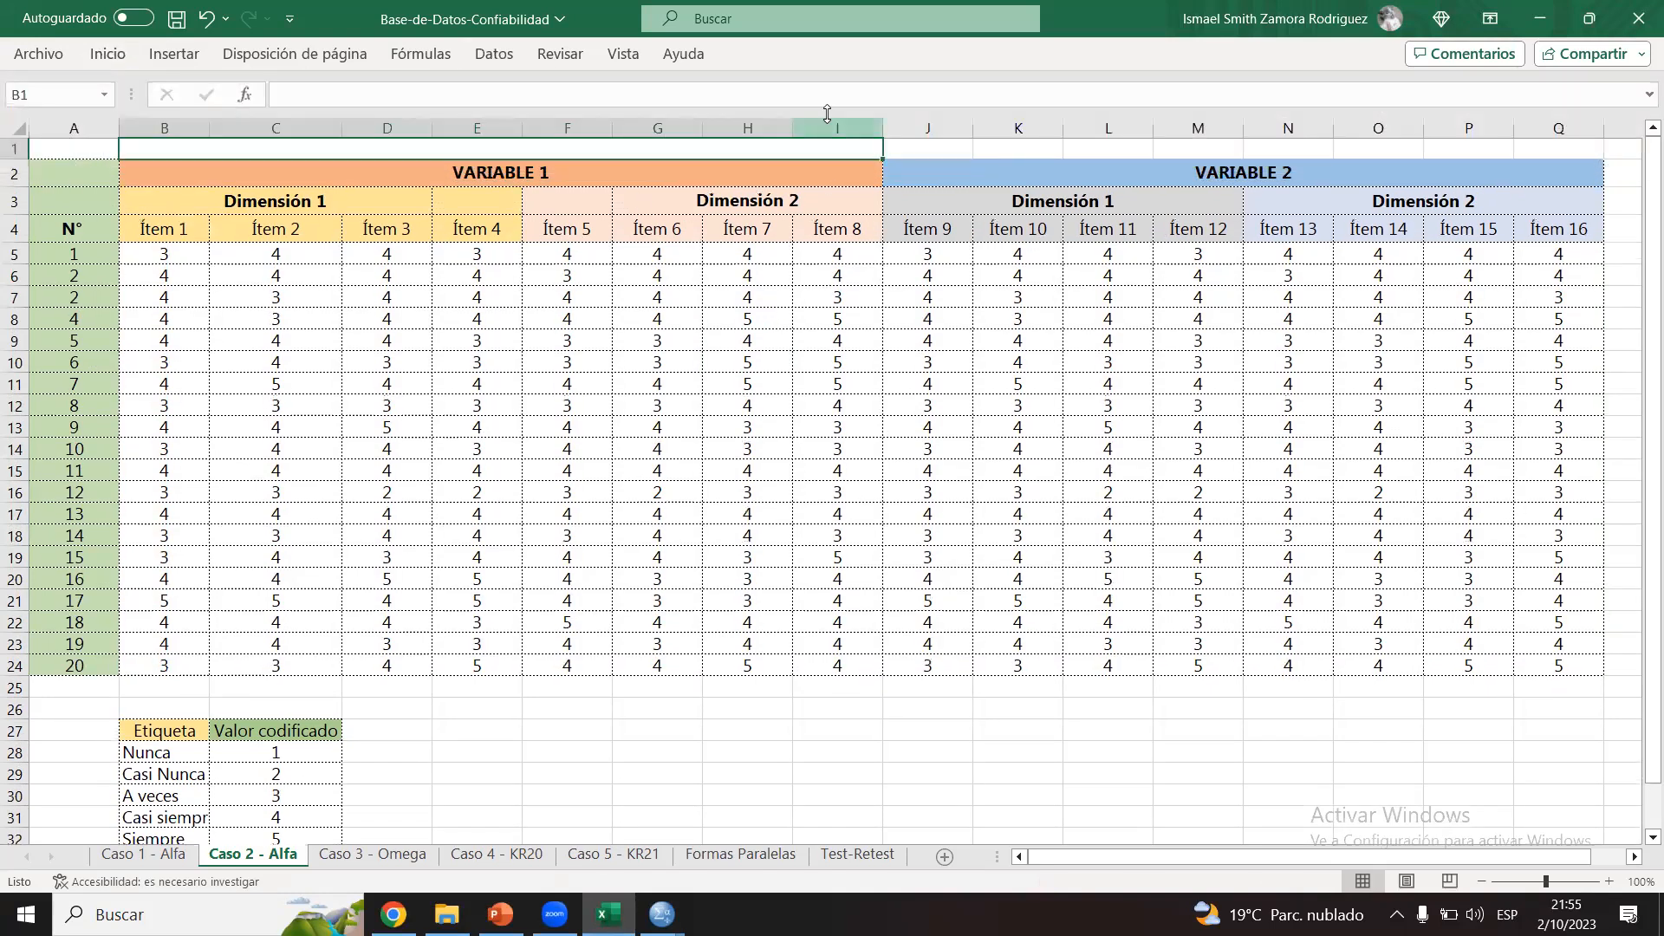
pyautogui.moveTo(957, 153); pyautogui.dragTo(1509, 143)
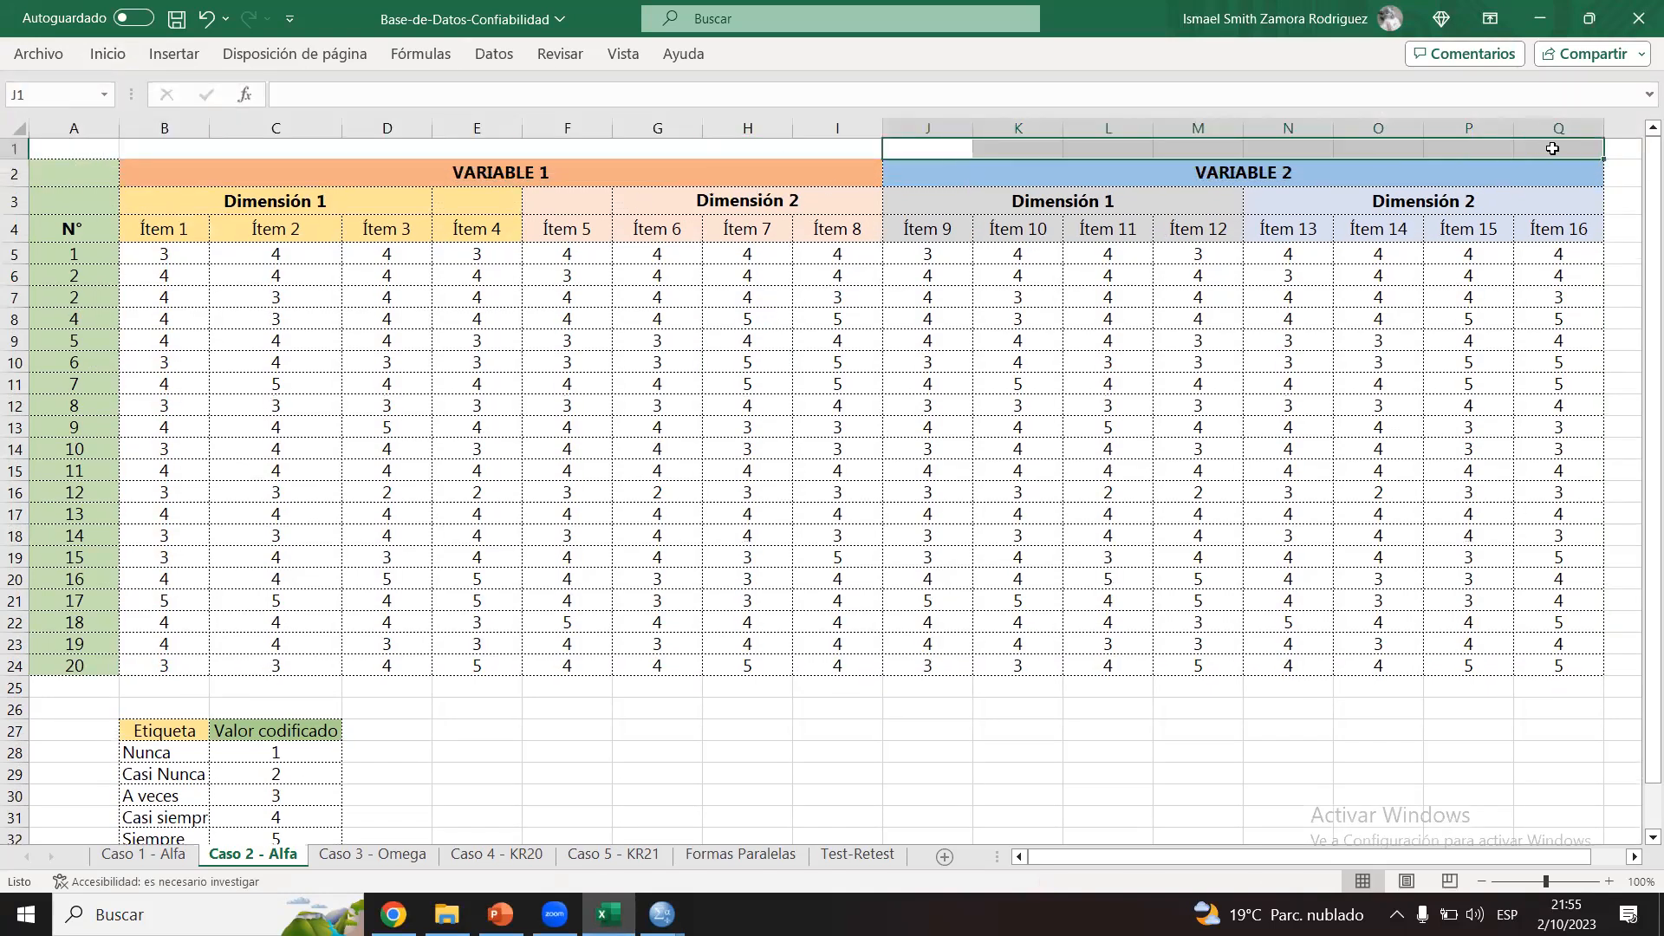
pyautogui.click(107, 53)
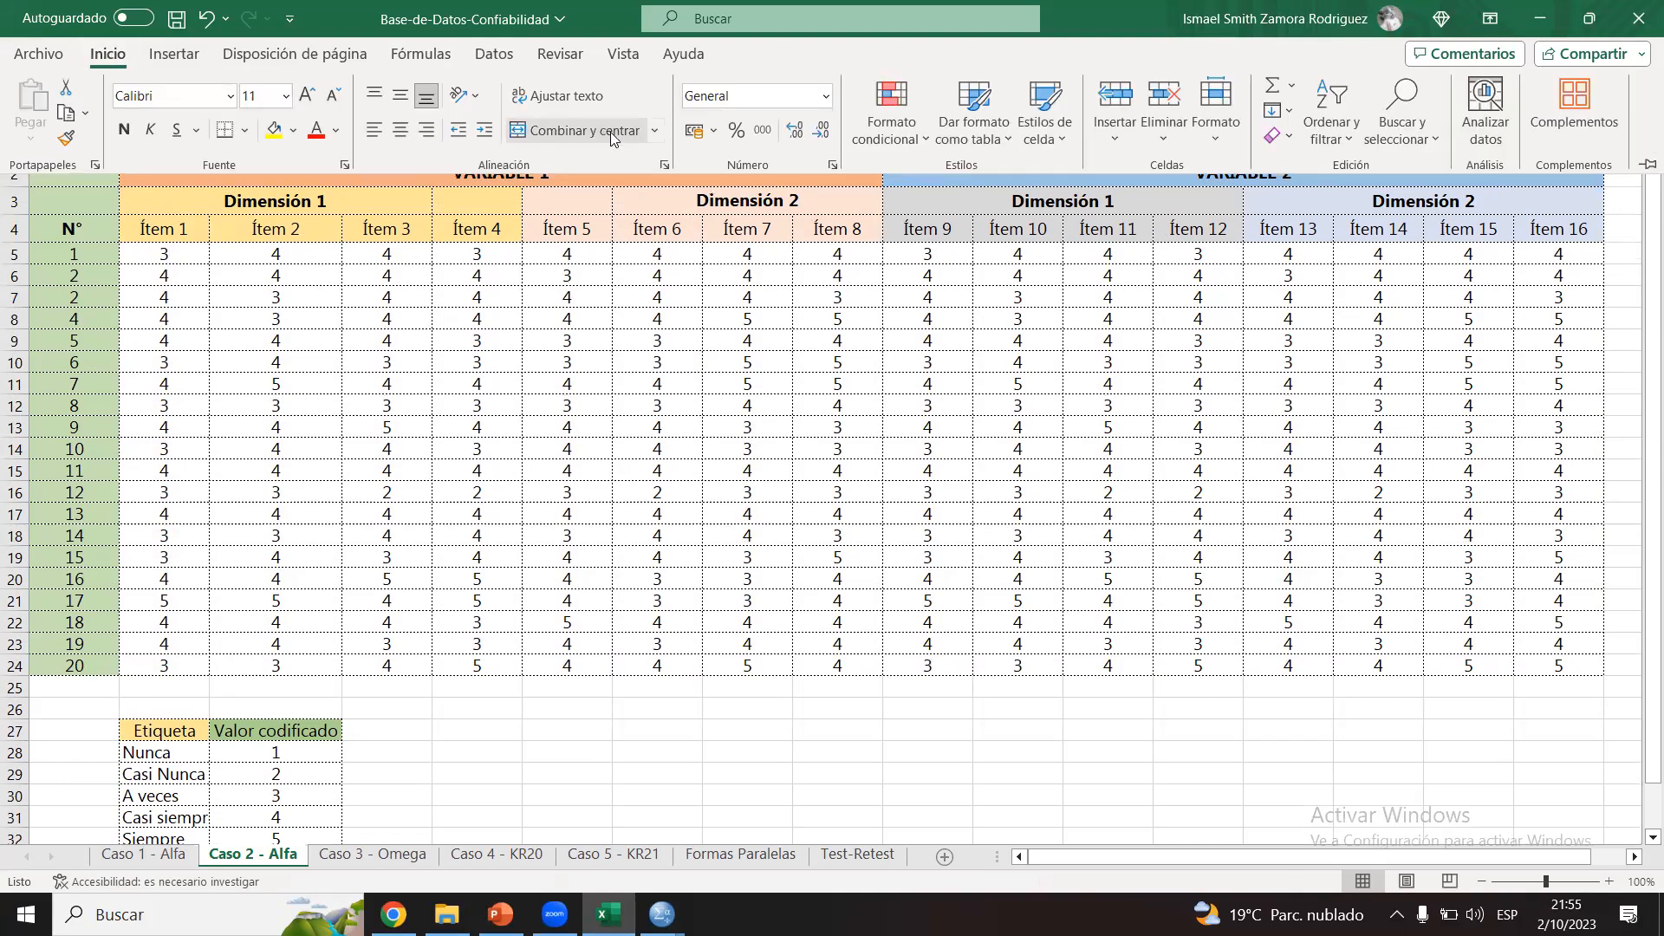
pyautogui.click(849, 330)
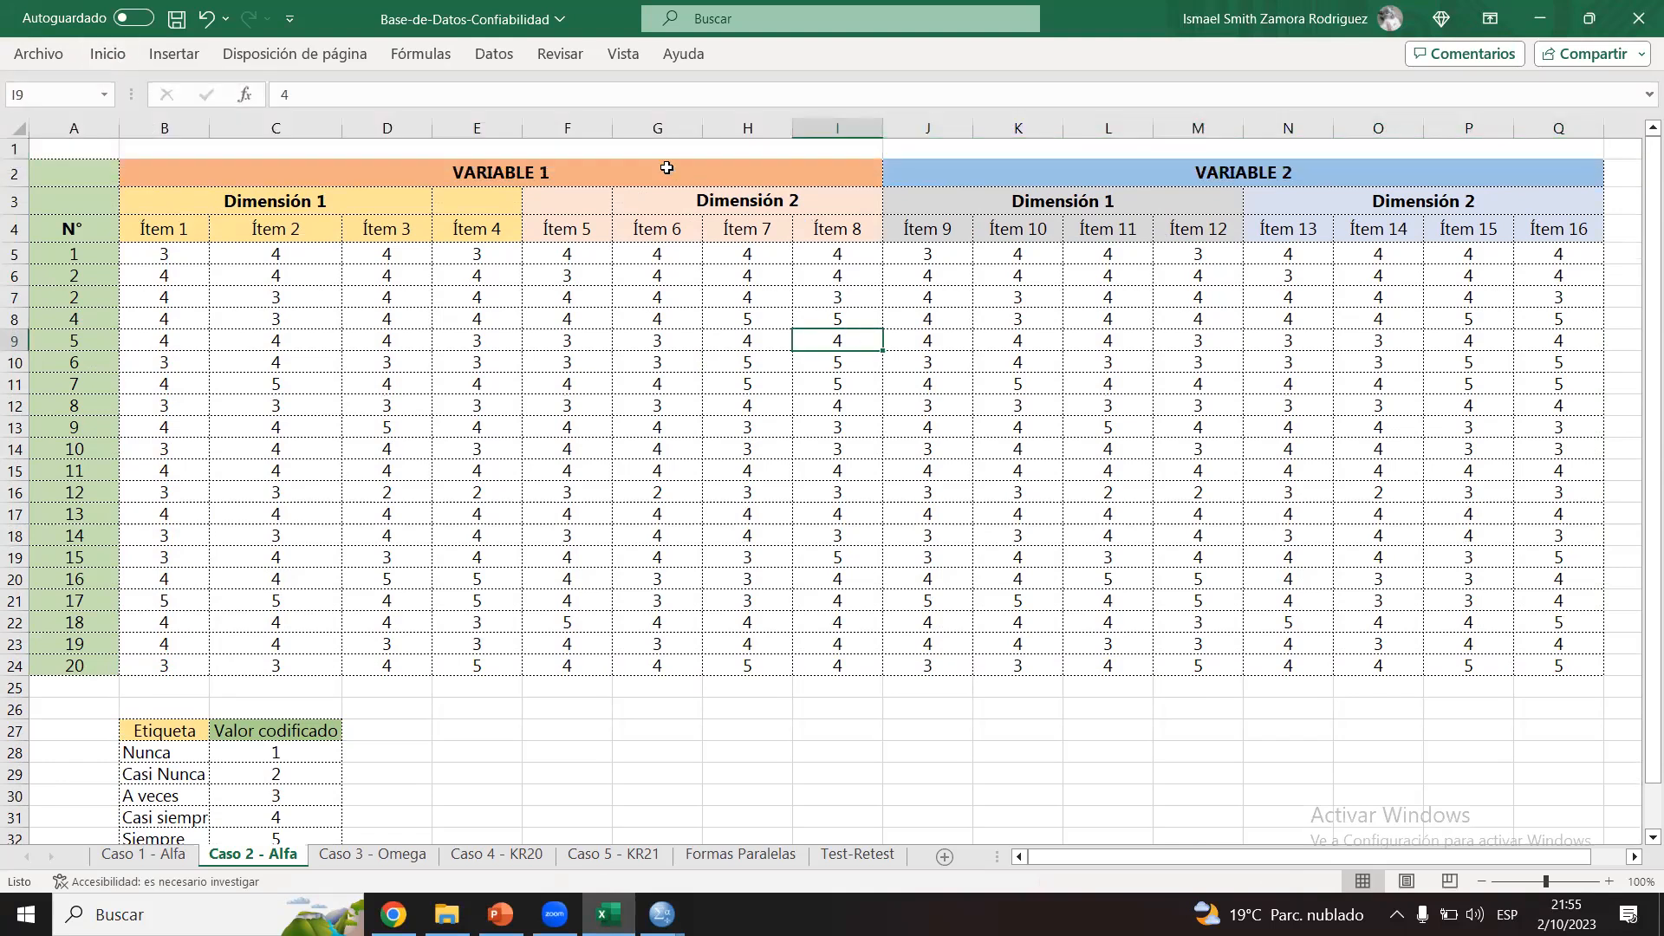
# Step: Enter 0.7 in each of the two merged cells above VARIABLE 1 and VARIABLE 2
pyautogui.click(622, 150)
pyautogui.write('0.7')
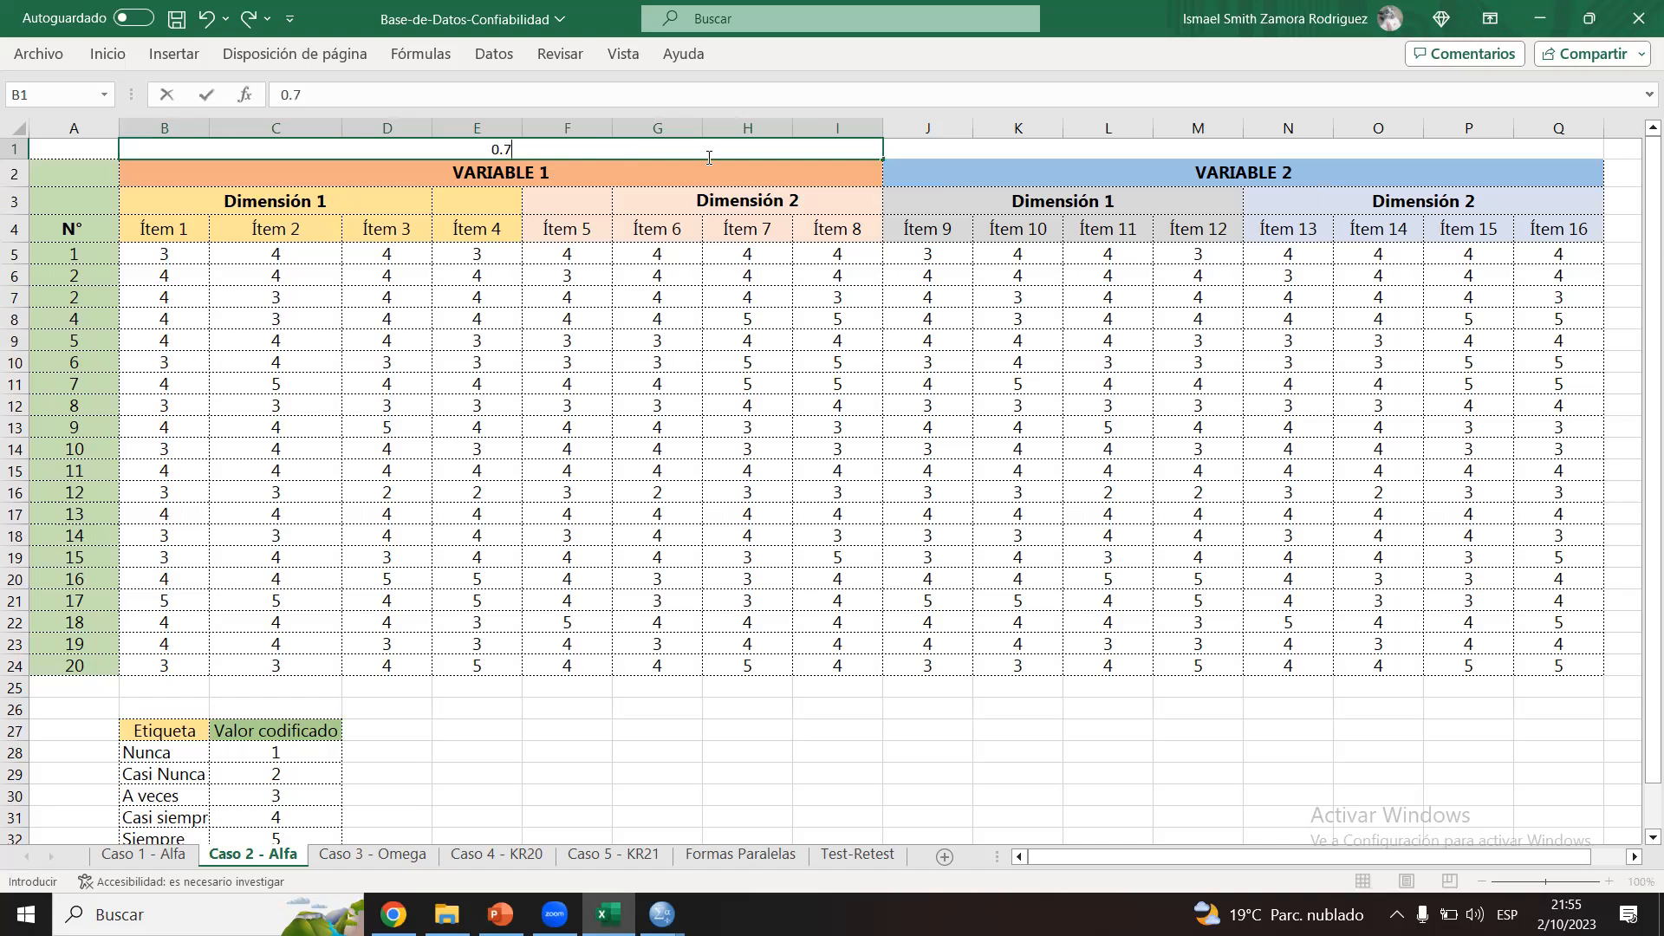
pyautogui.click(1041, 150)
pyautogui.write('0.7')
pyautogui.press('Return')
pyautogui.click(1041, 150)
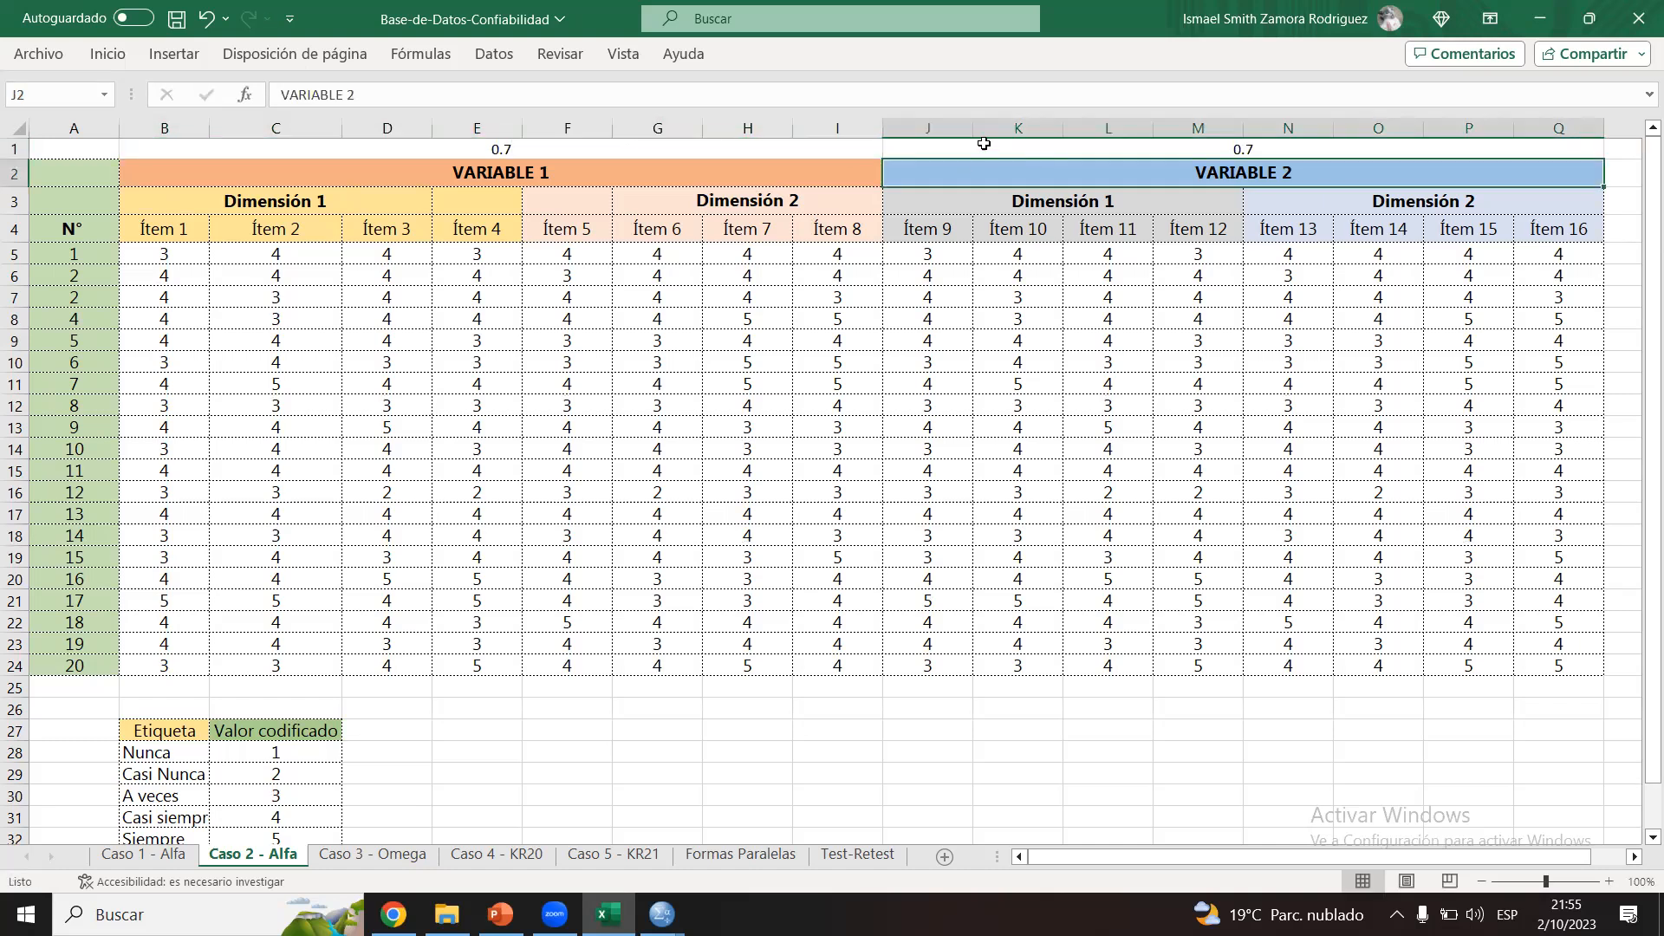
# Step: Make both 0.7 values above the variable headings bold and enlarge their font
pyautogui.keyDown('ctrl'); pyautogui.click(853, 148); pyautogui.keyUp('ctrl')
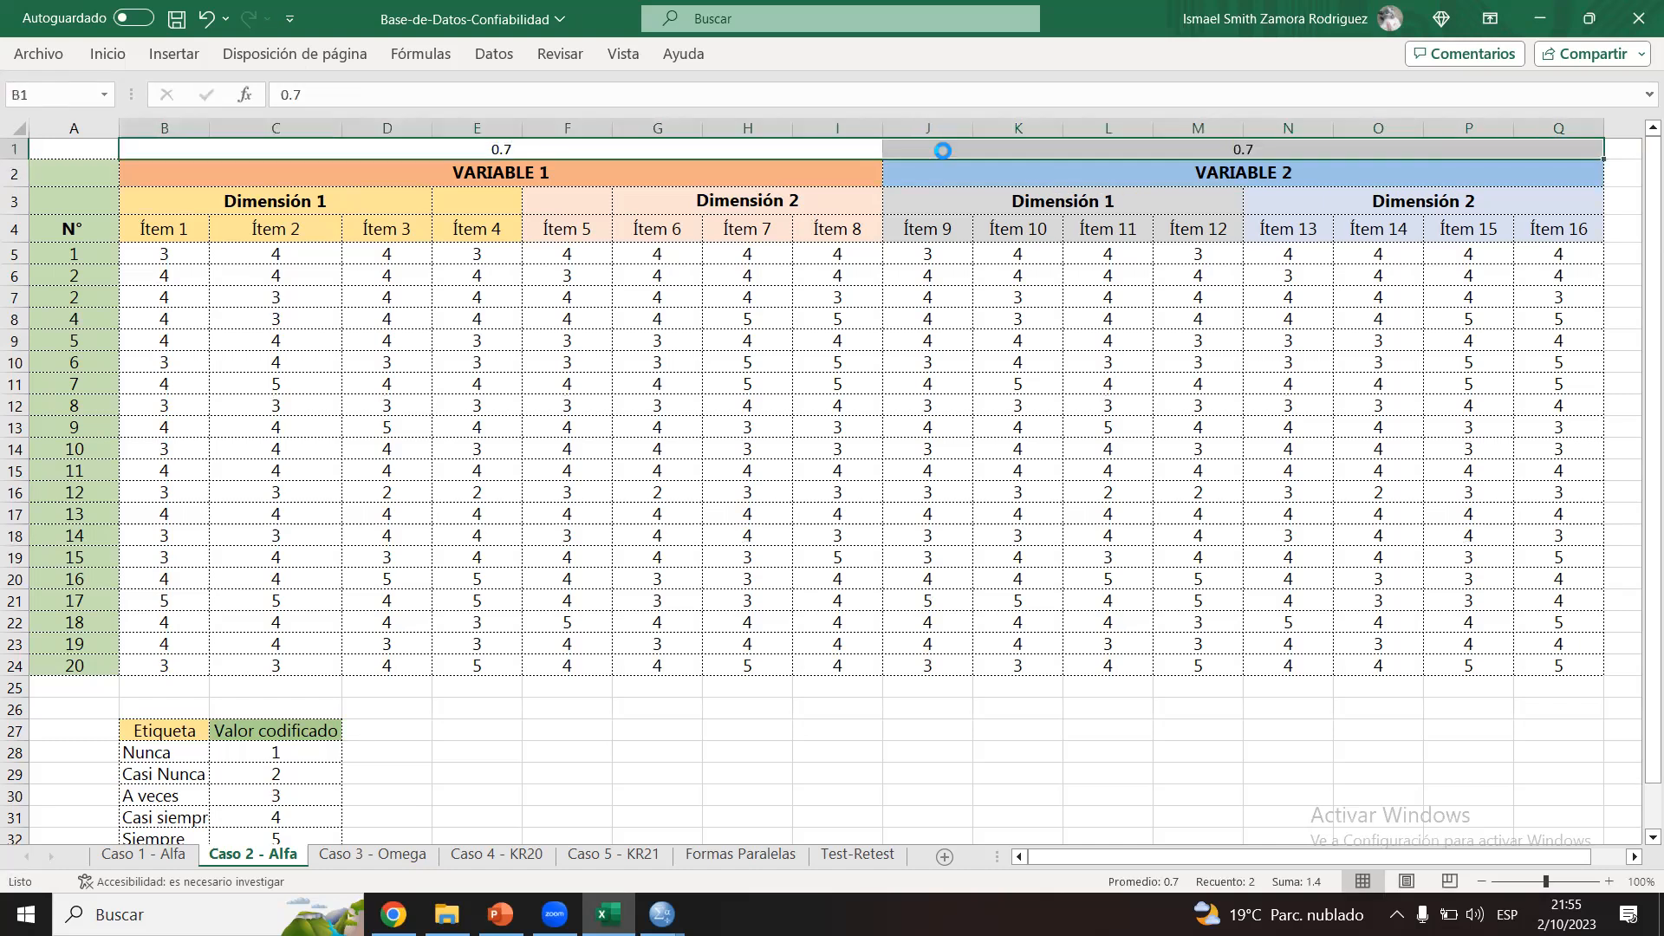
pyautogui.click(108, 54)
pyautogui.click(307, 96)
pyautogui.click(307, 97)
pyautogui.click(308, 96)
pyautogui.click(308, 96)
pyautogui.click(308, 96)
pyautogui.click(307, 96)
pyautogui.click(715, 399)
pyautogui.click(905, 368)
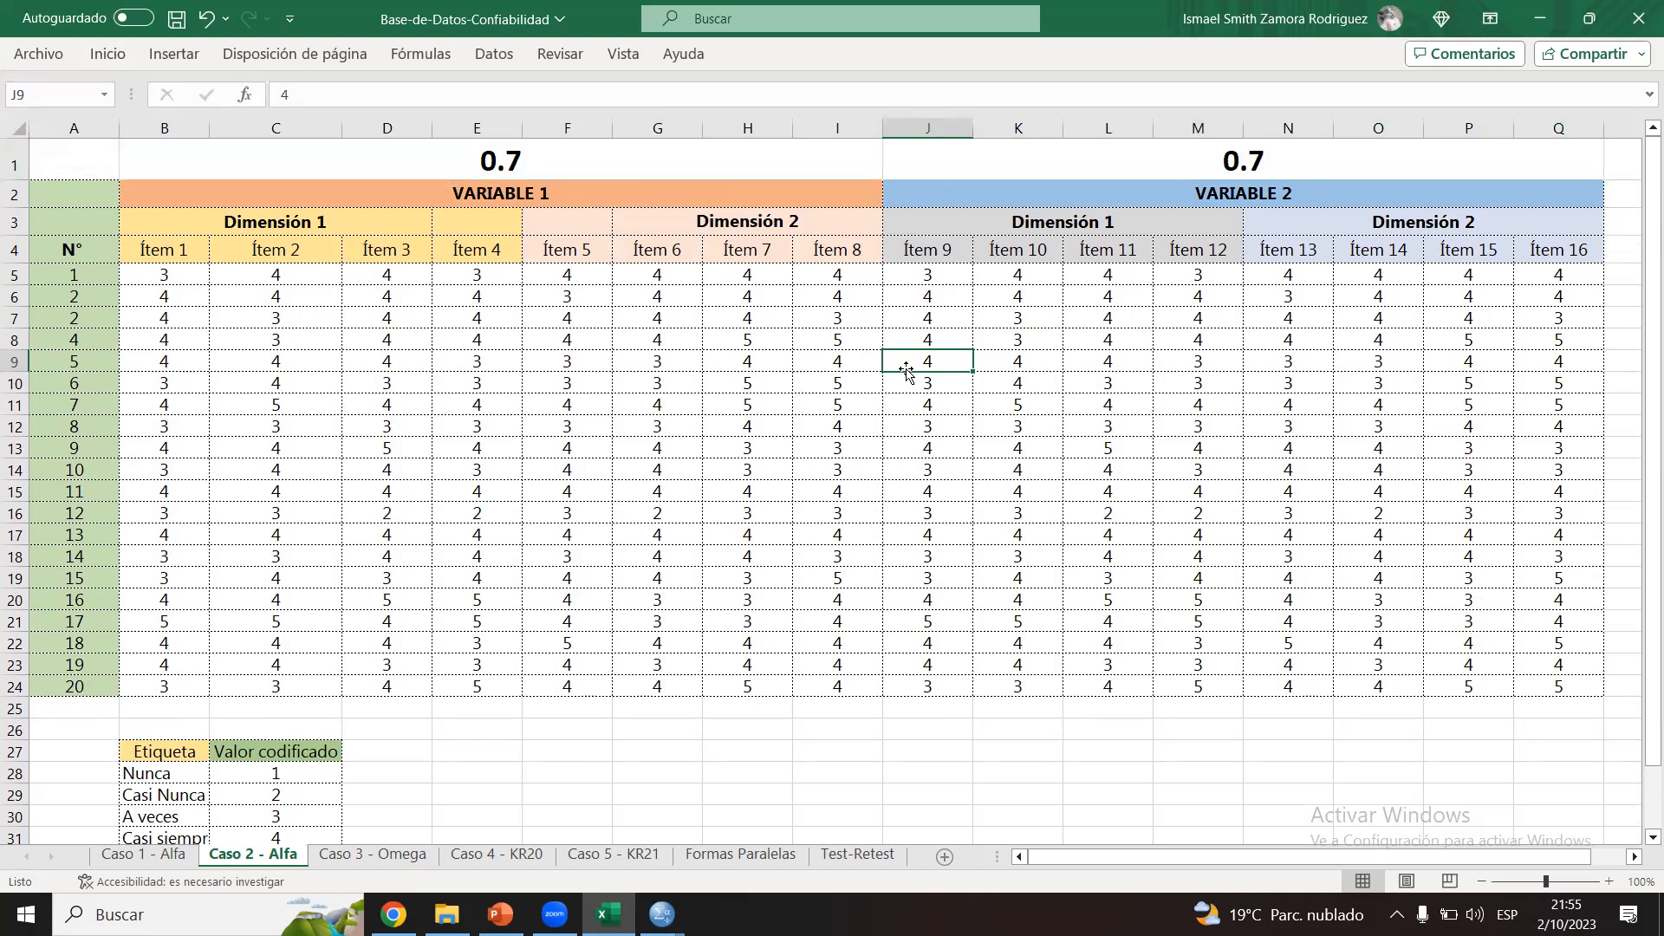
# Step: Review the dimension headings under both variables and the 0.7 value assigned to each variable
pyautogui.moveTo(340, 221); pyautogui.dragTo(521, 227)
pyautogui.moveTo(350, 222); pyautogui.dragTo(465, 223)
pyautogui.click(572, 223)
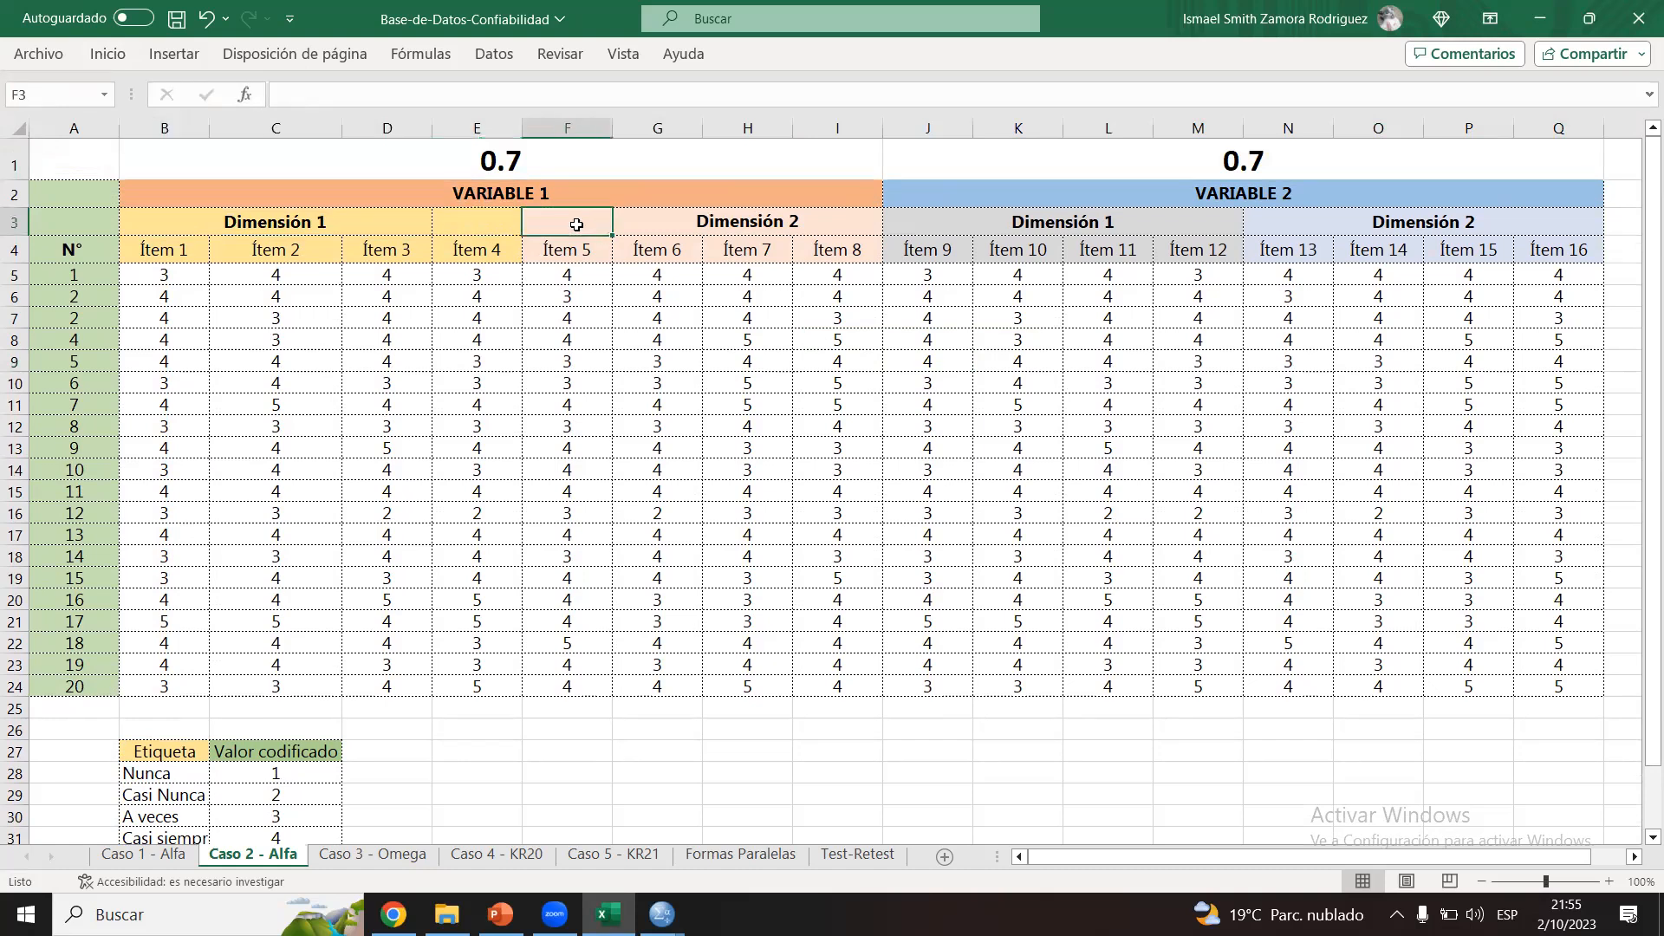
pyautogui.click(706, 225)
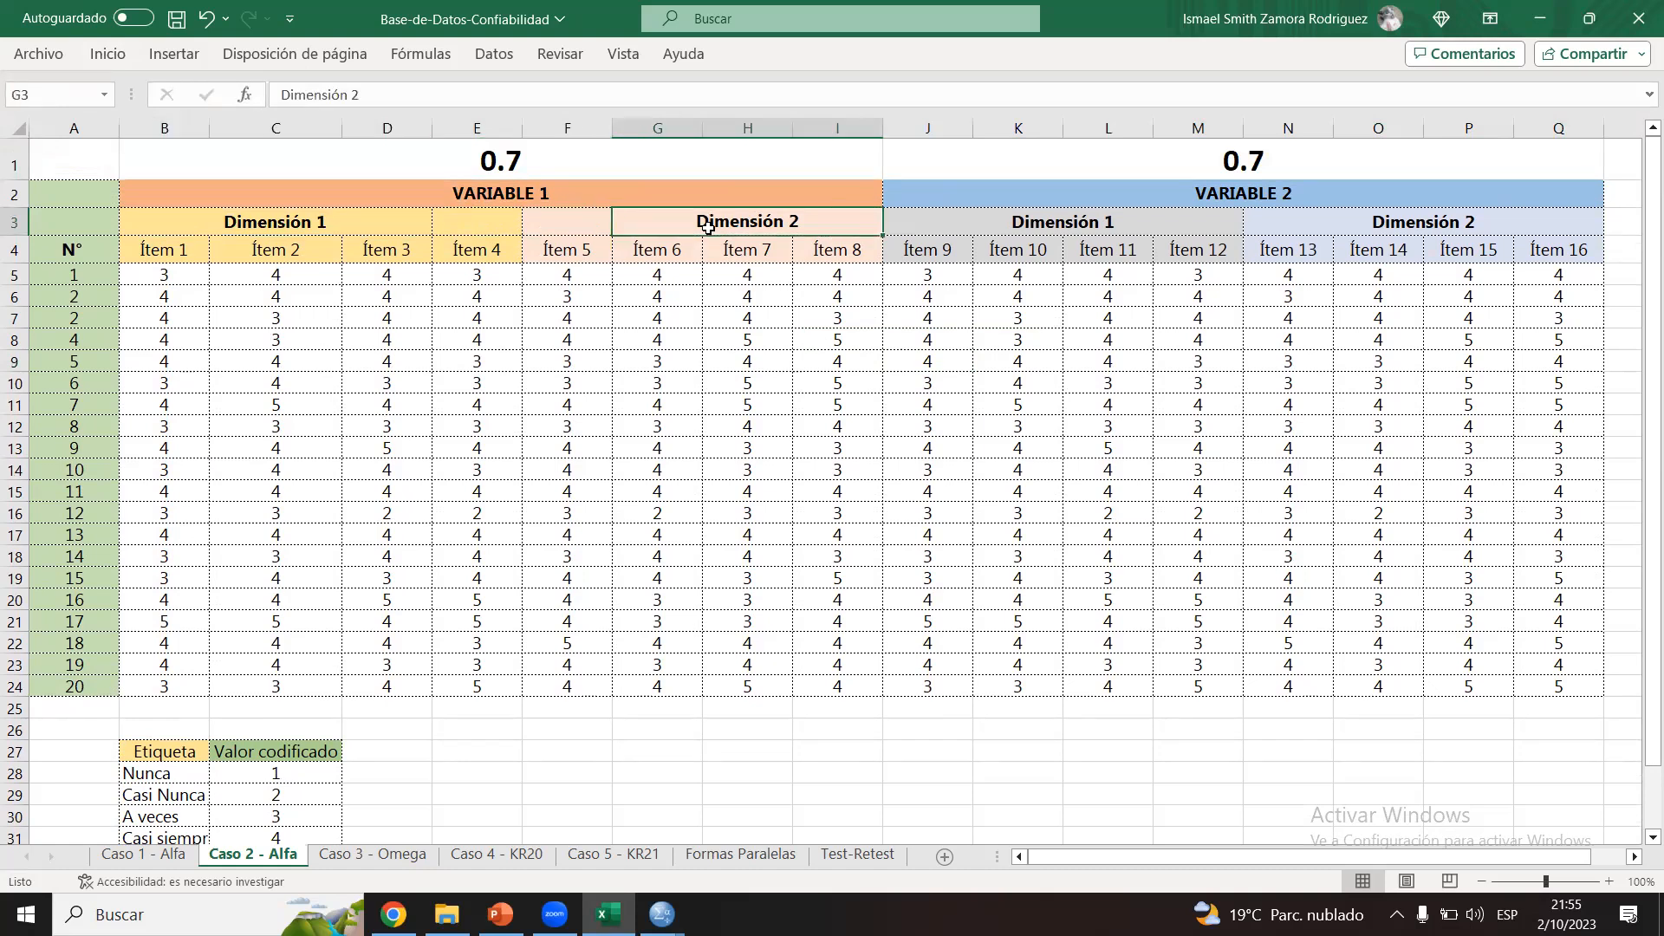
pyautogui.click(1055, 225)
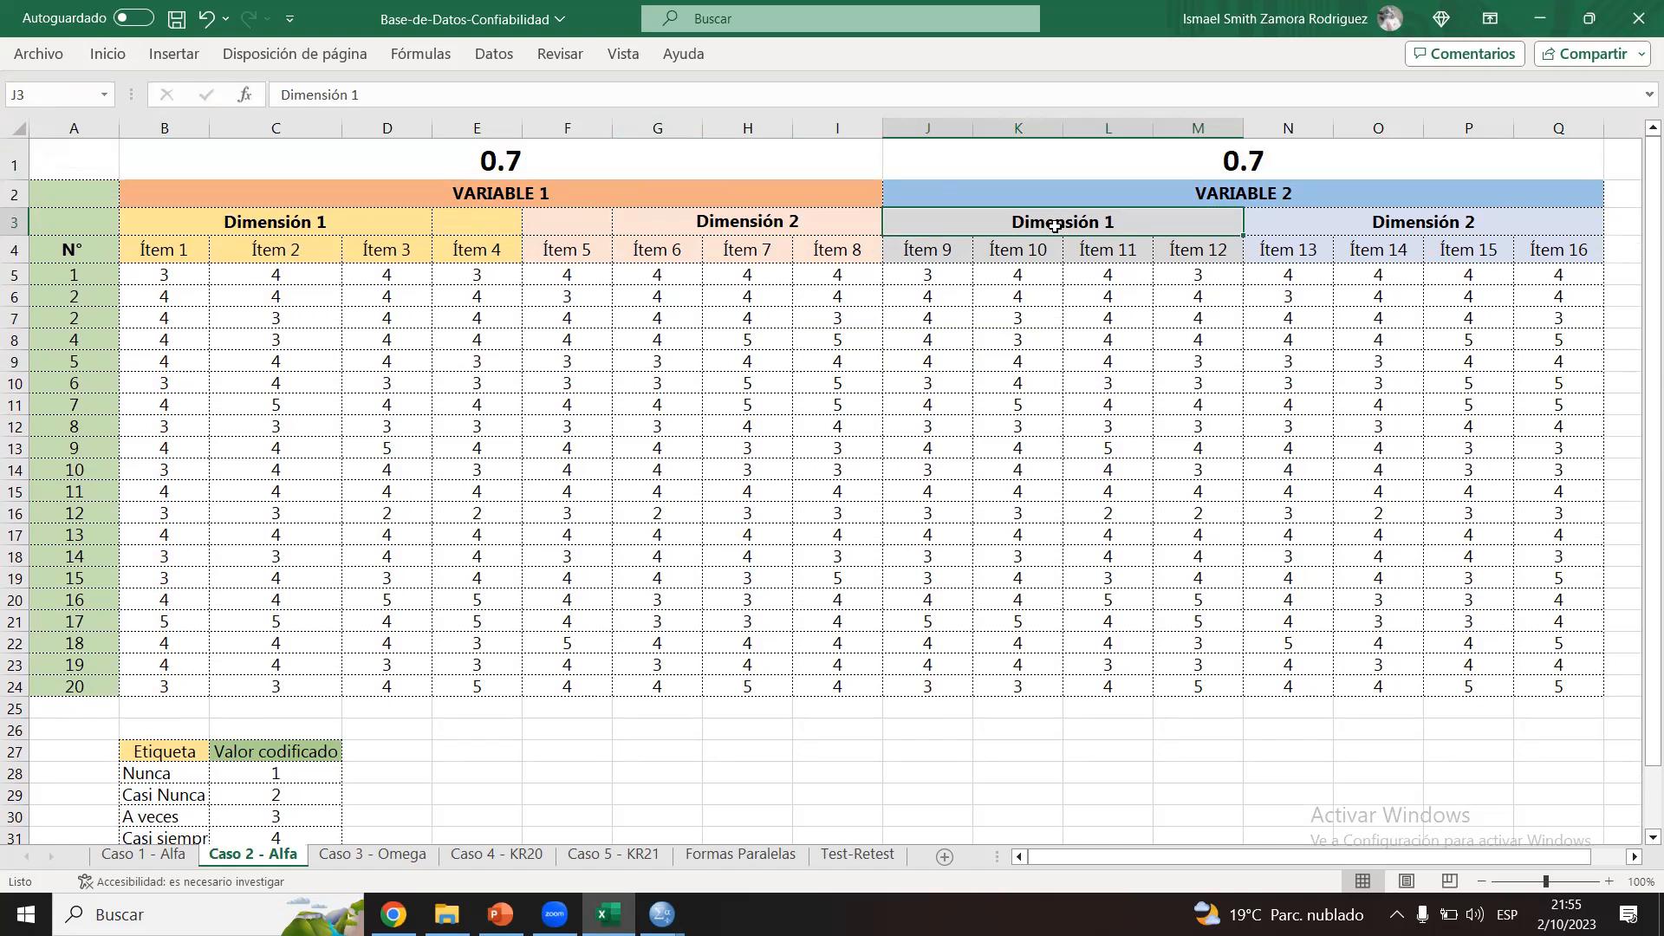
pyautogui.click(688, 146)
pyautogui.click(983, 151)
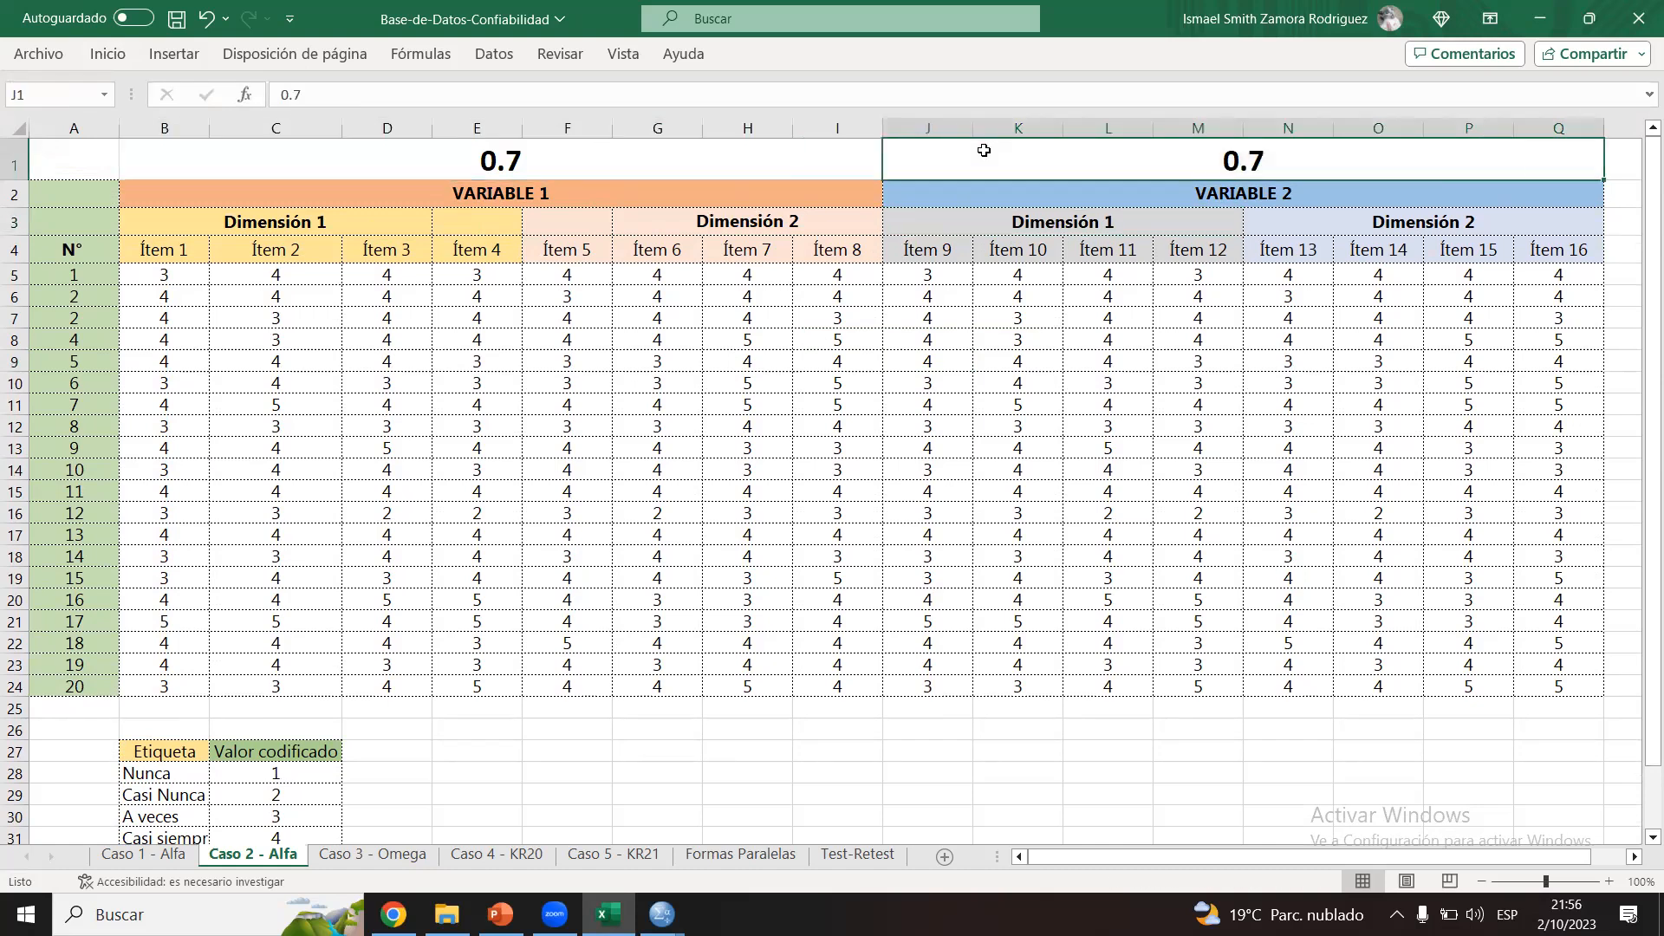
# Step: Insert another blank row at the top of the sheet and merge and center B1:Q1 across both variables
pyautogui.click(14, 165)
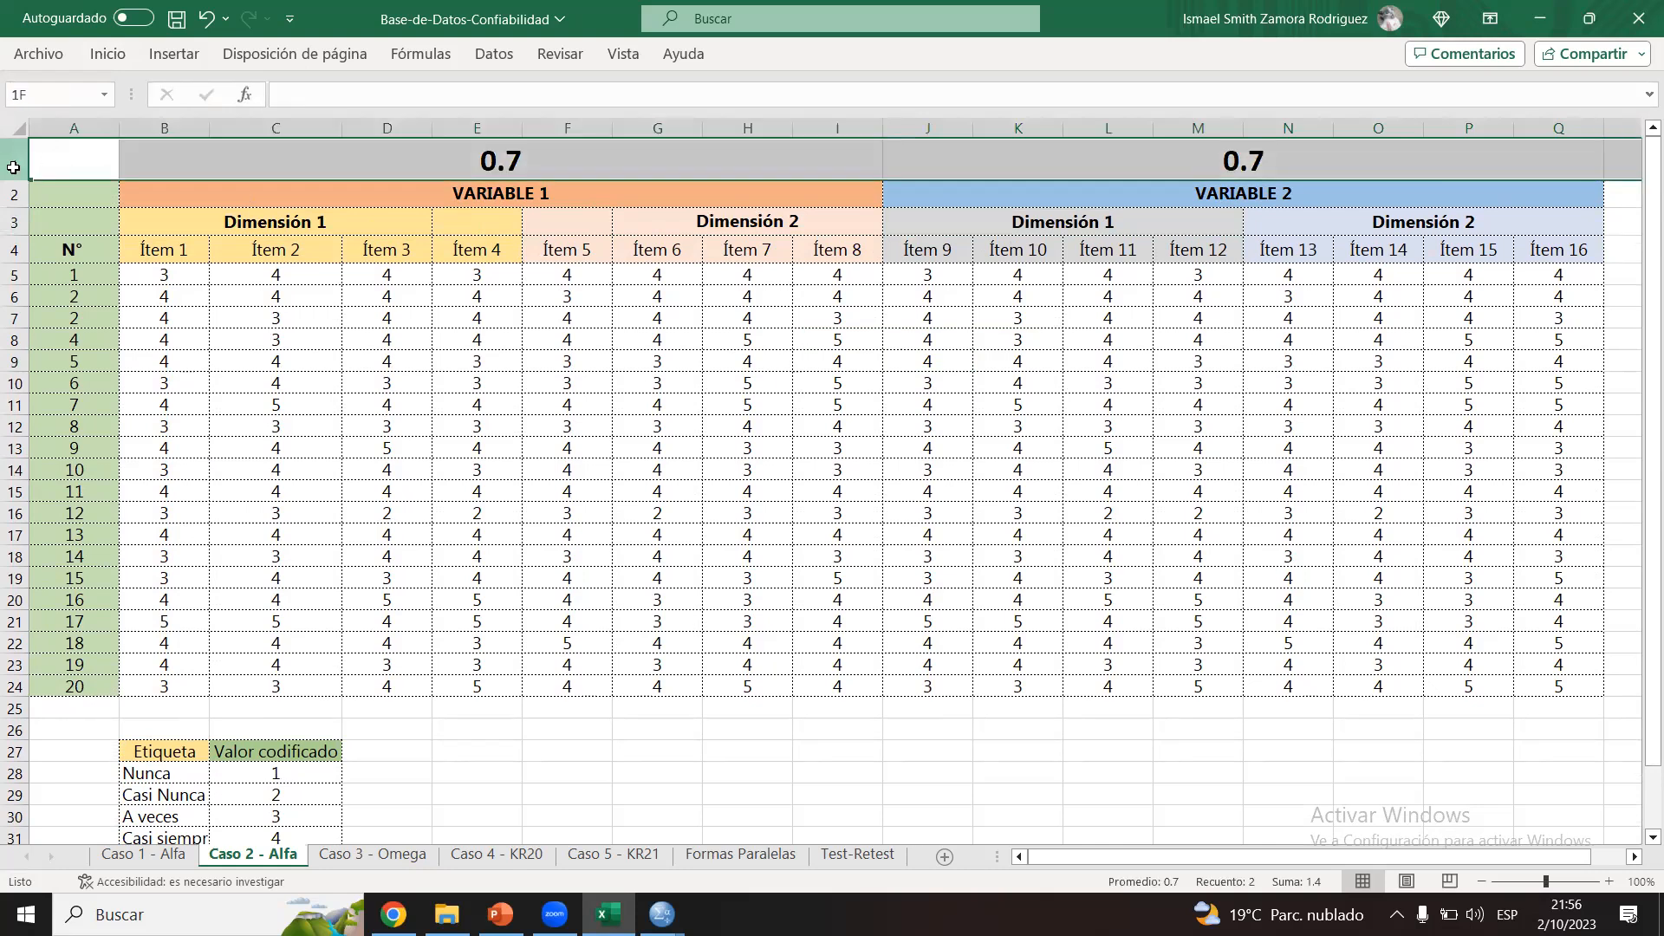
pyautogui.rightClick(109, 169)
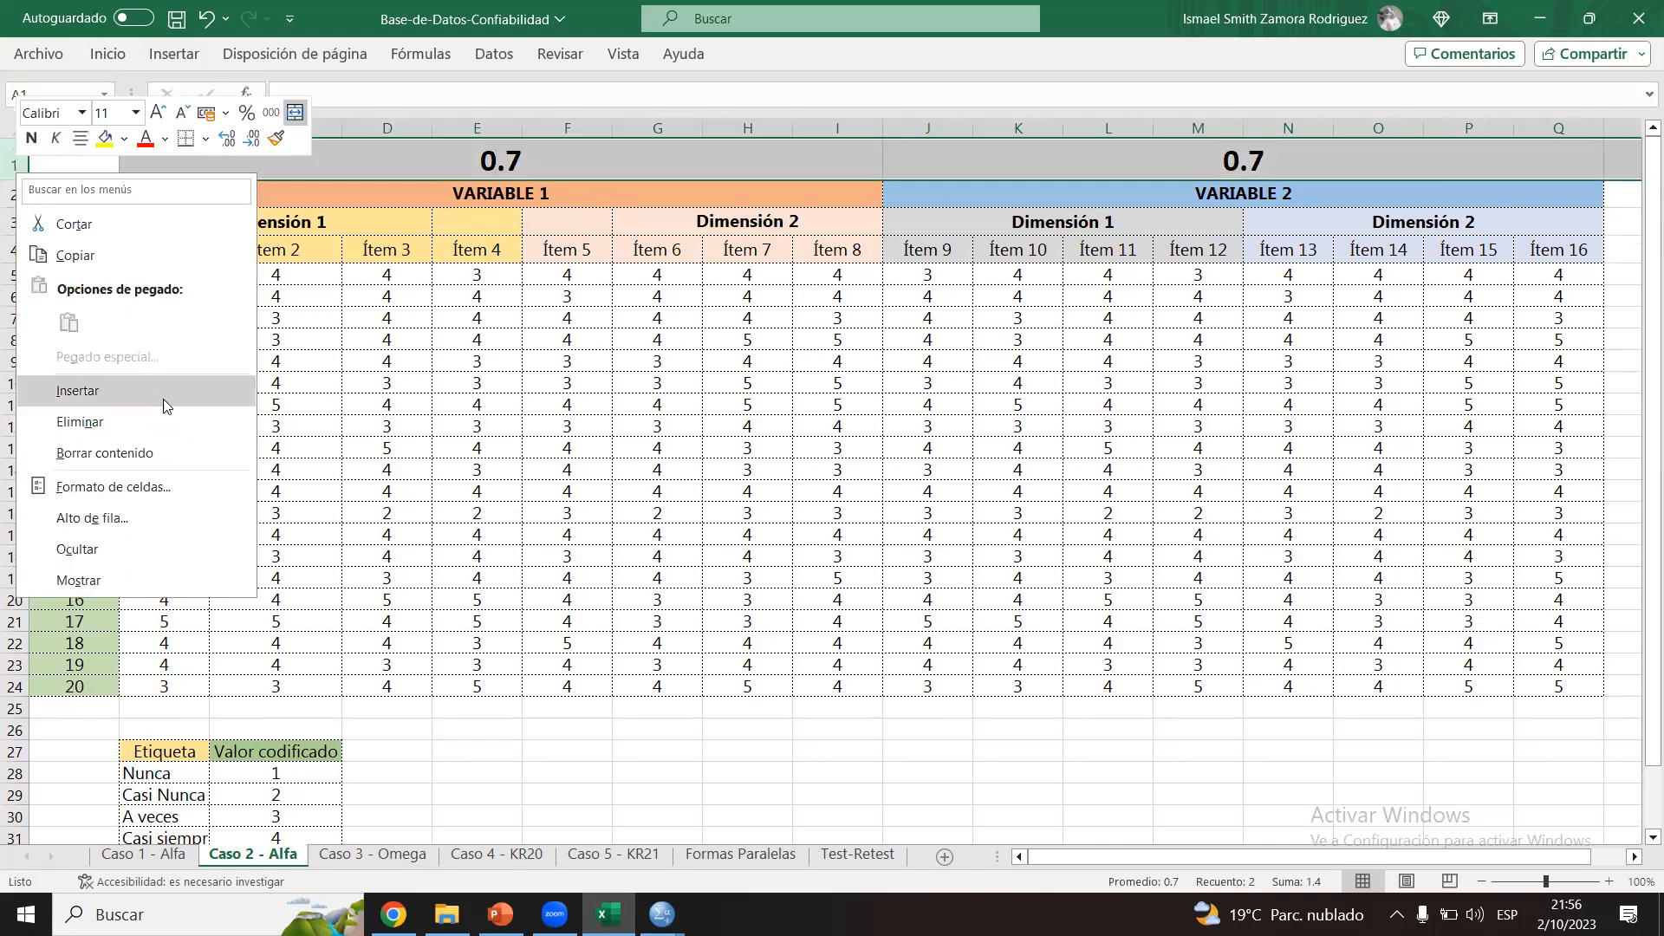
pyautogui.click(115, 386)
pyautogui.moveTo(178, 148); pyautogui.dragTo(1526, 143)
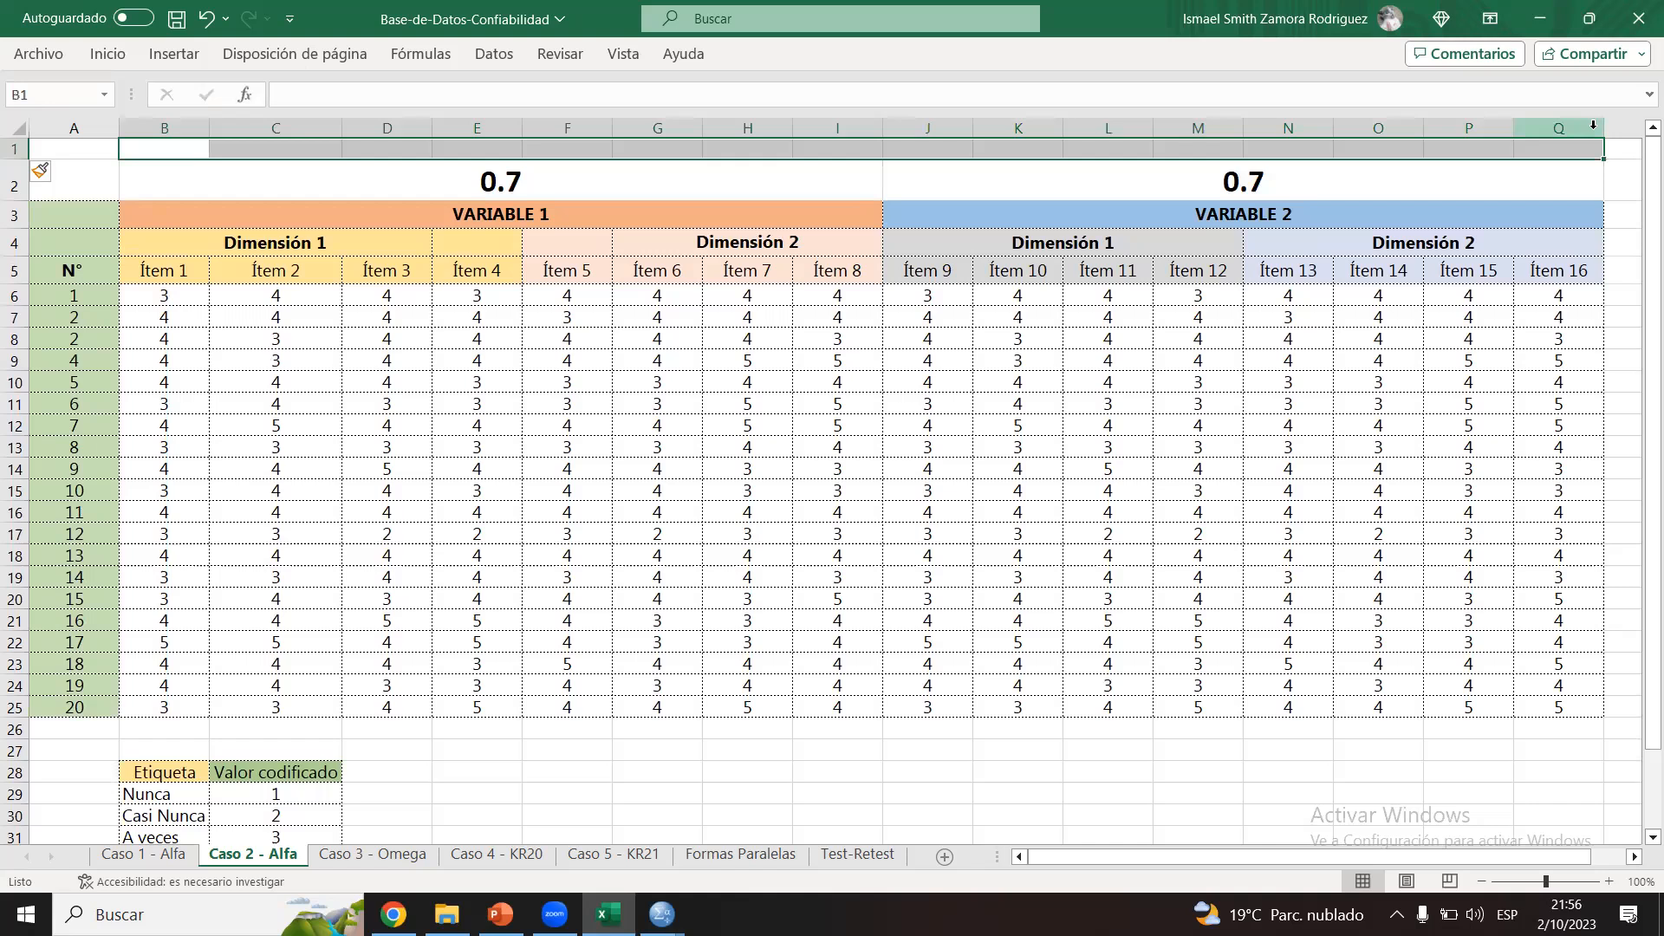
pyautogui.click(108, 54)
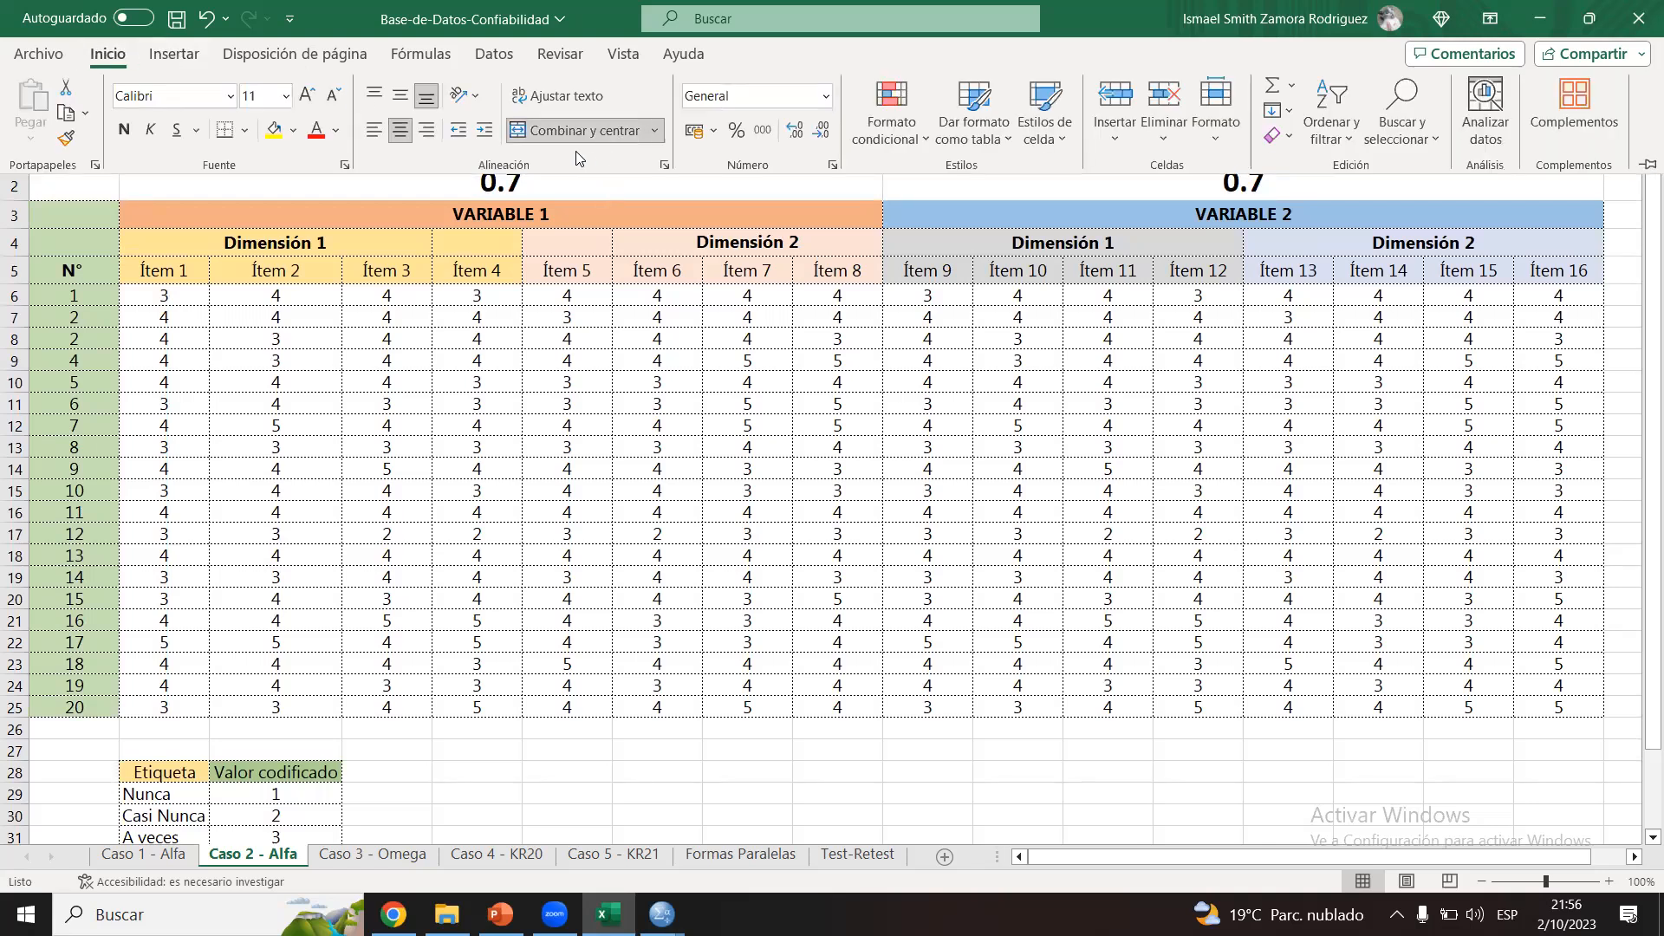
pyautogui.click(579, 131)
# Step: Enter 0.7 in the merged cell B1:Q1 and format it bold at font size 22
pyautogui.write('0.7')
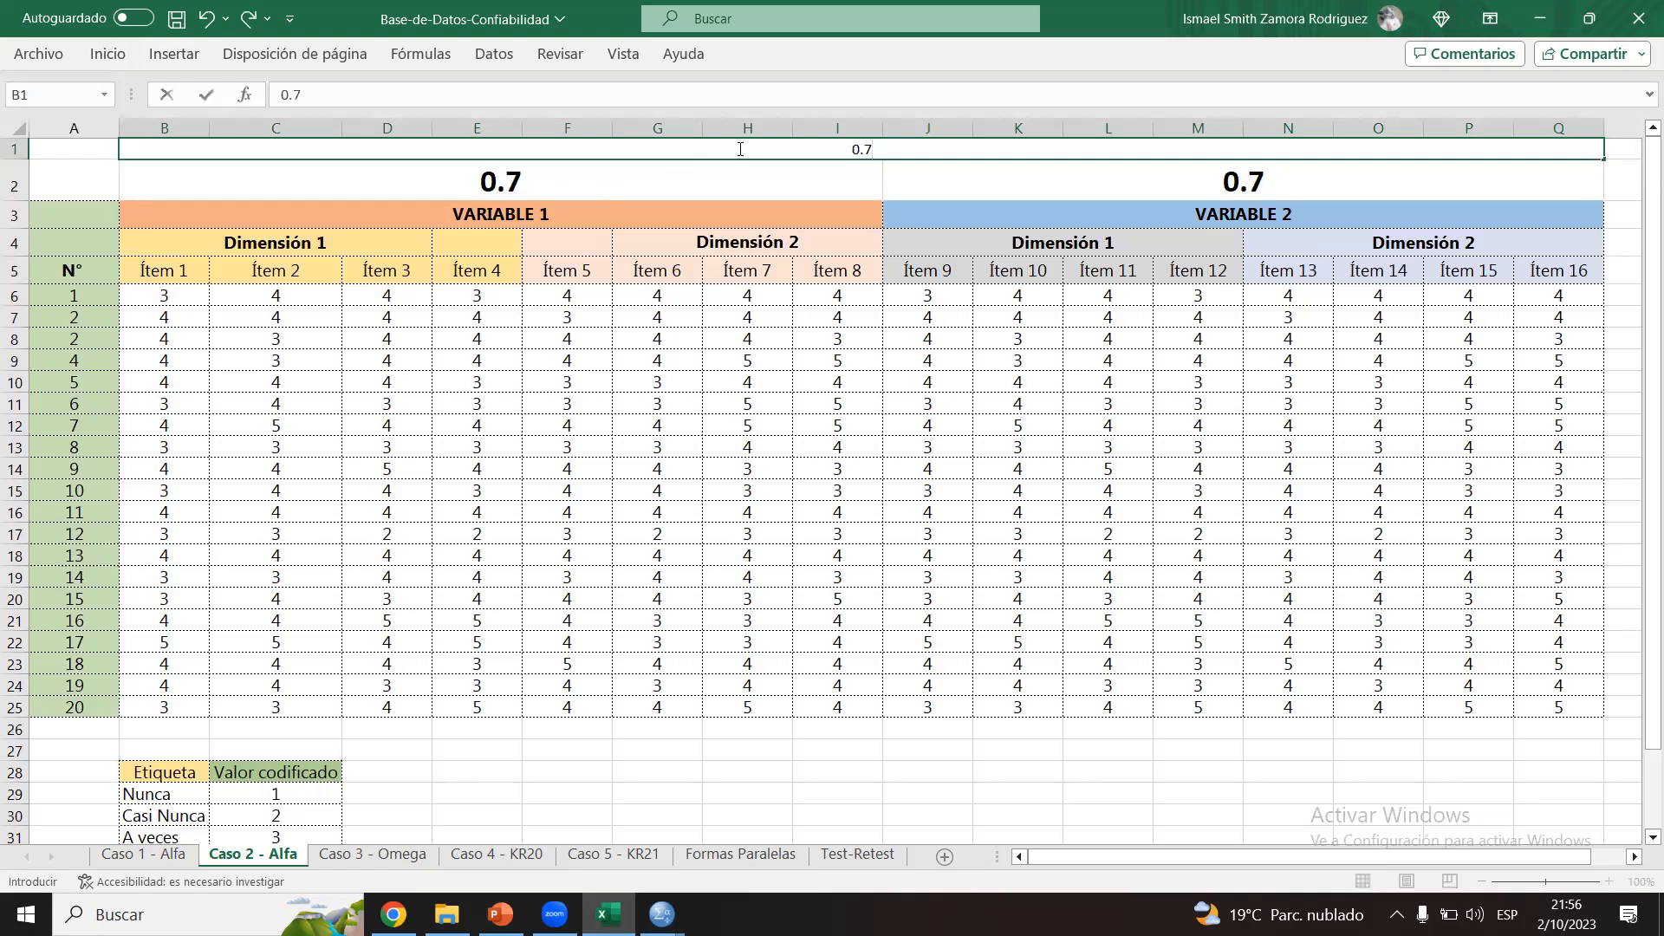
pyautogui.click(740, 150)
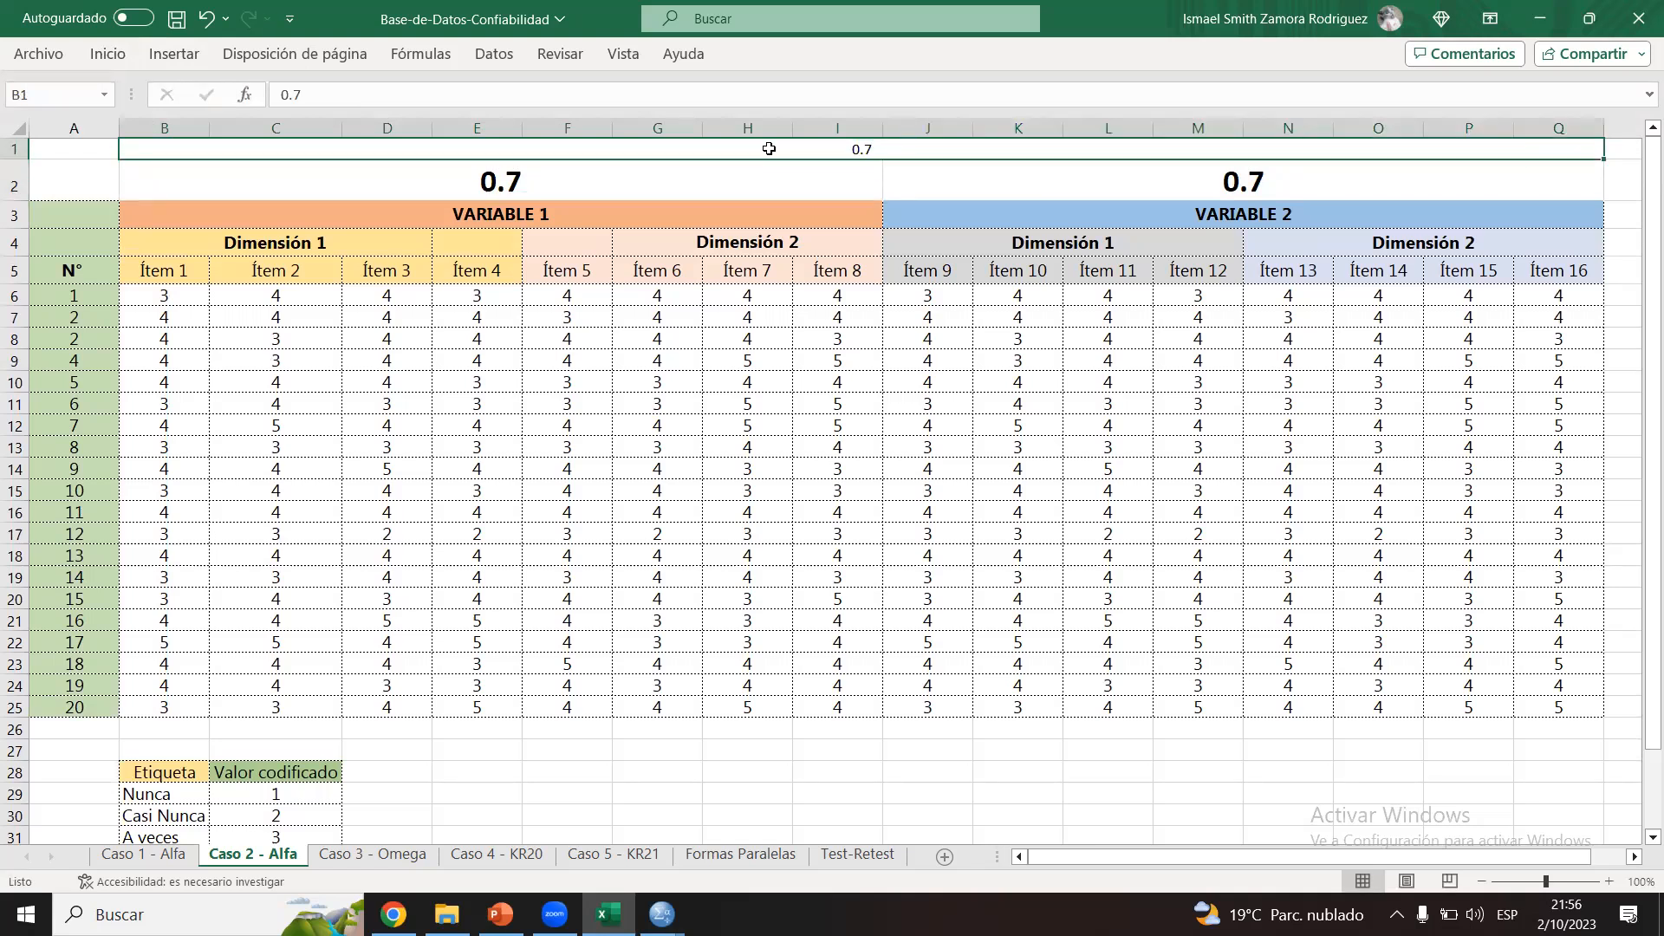
pyautogui.doubleClick(106, 52)
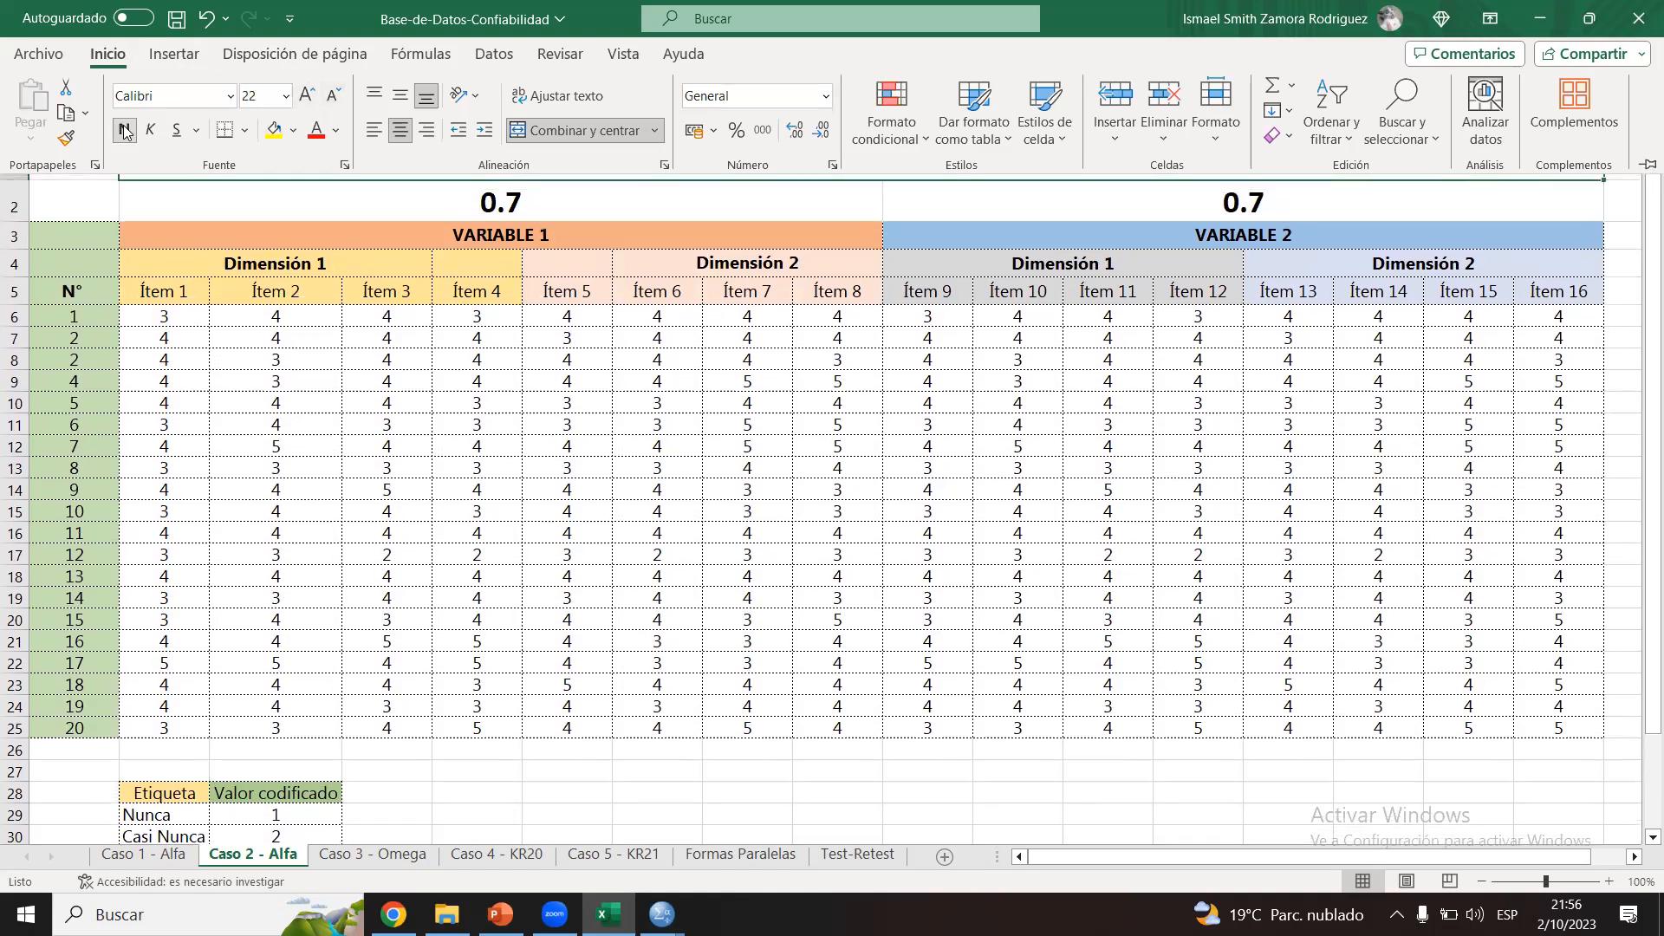
pyautogui.click(715, 410)
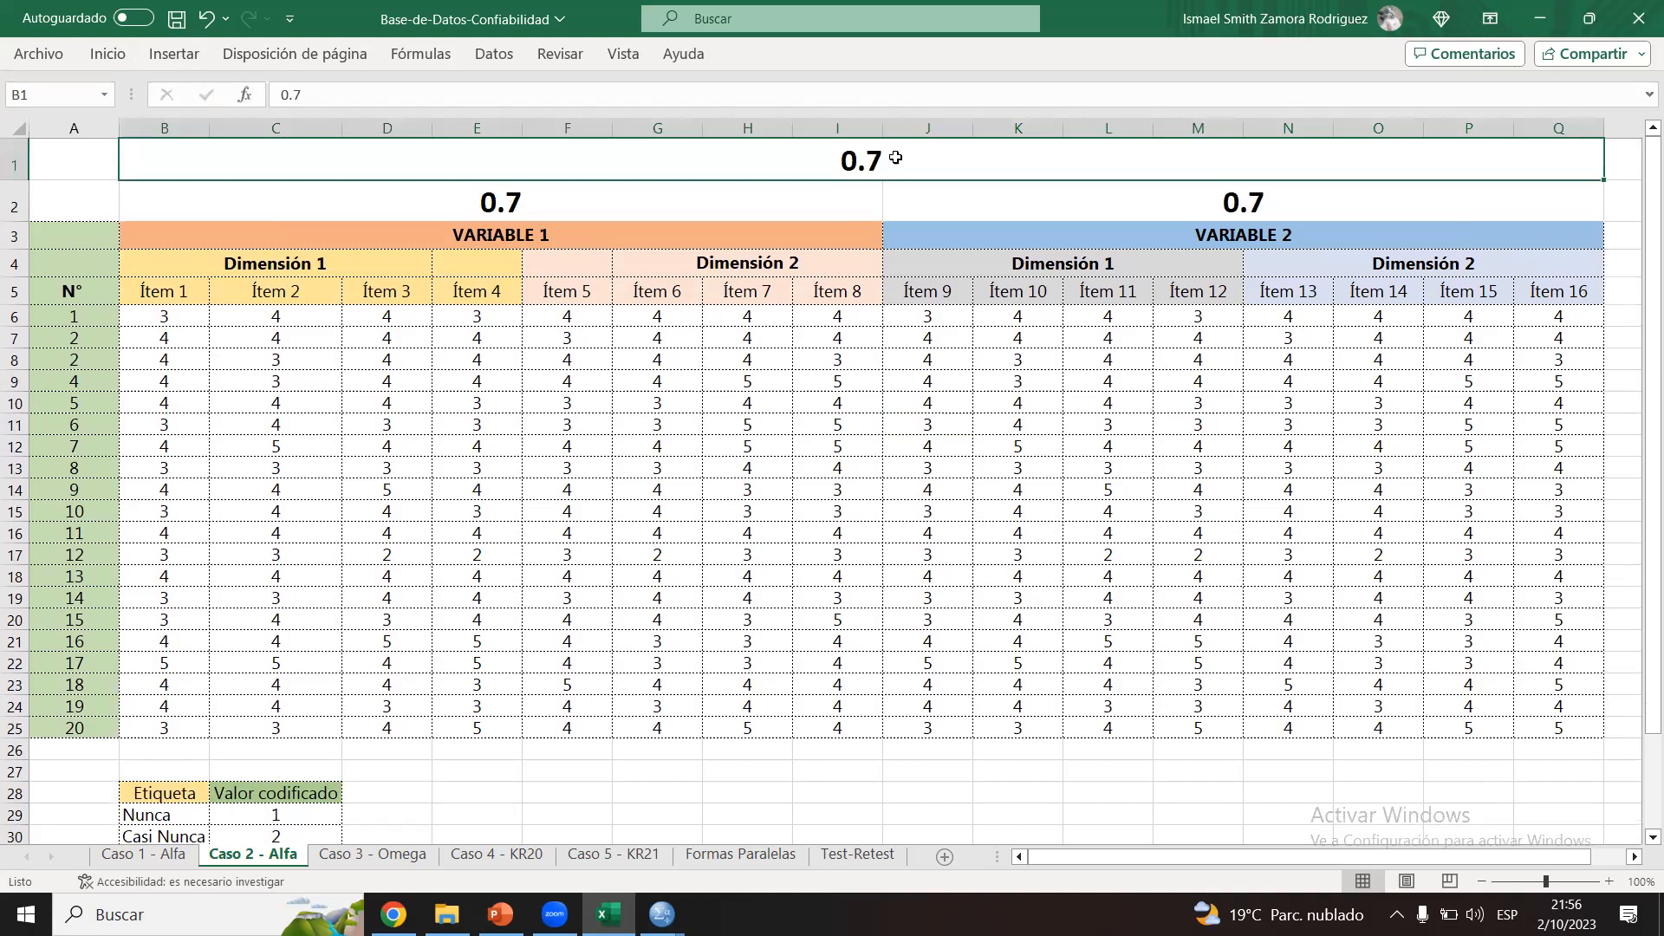
# Step: Compare the VARIABLE 1 and VARIABLE 2 headings with the overall 0.7 value spanning both variables
pyautogui.click(630, 232)
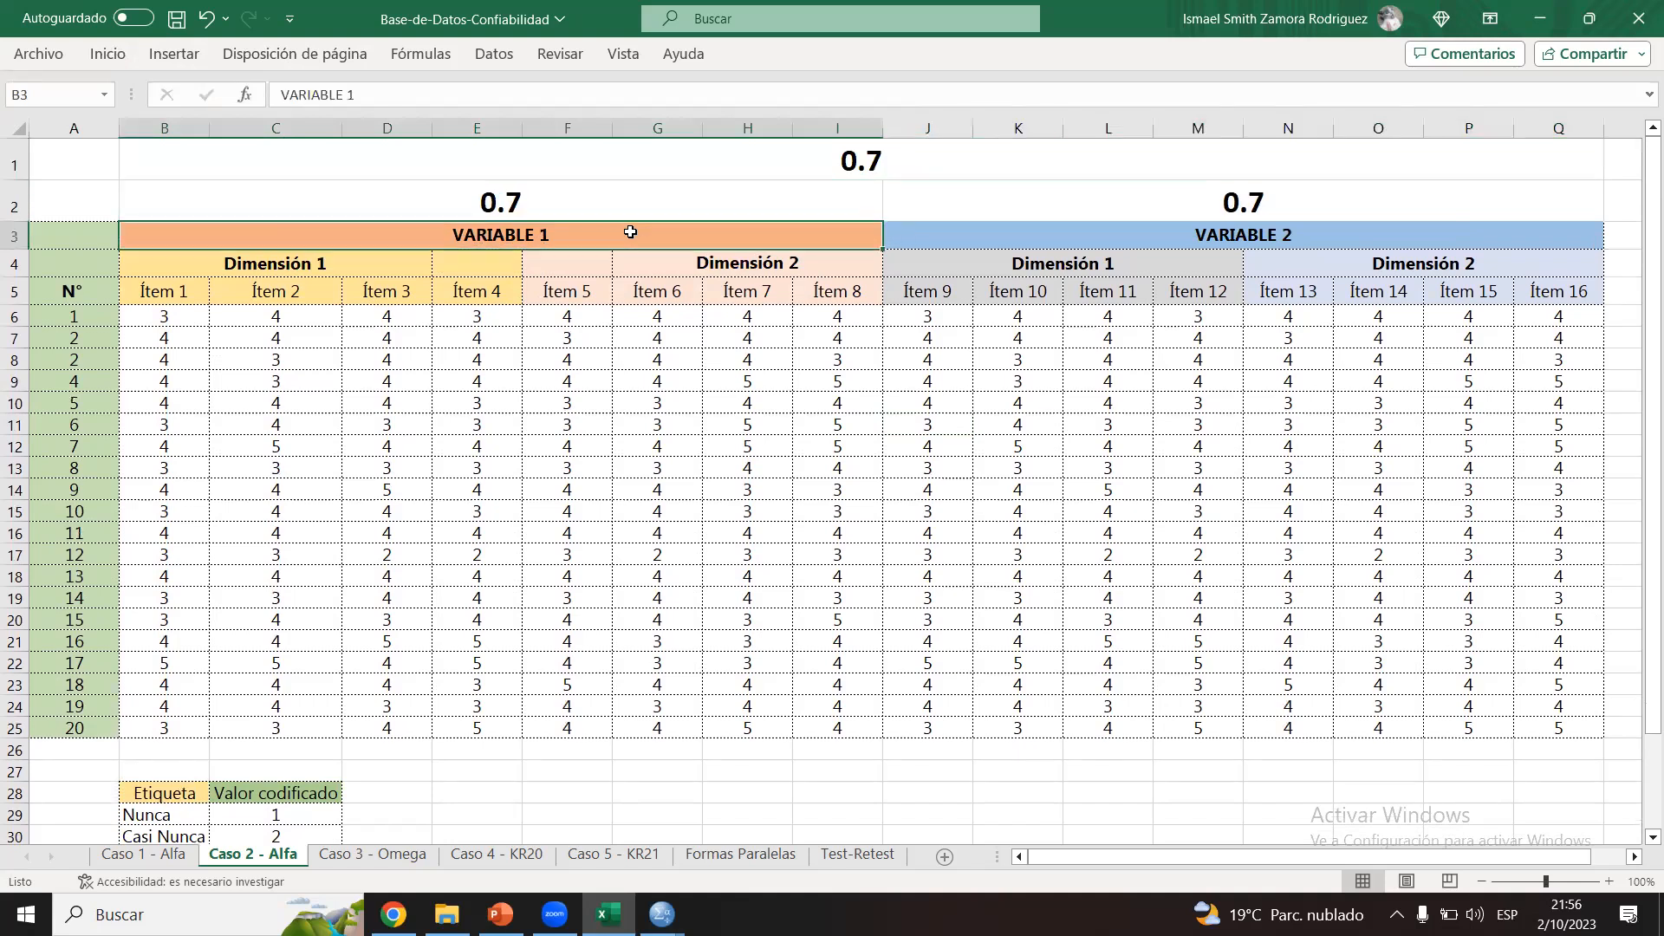
pyautogui.click(1141, 239)
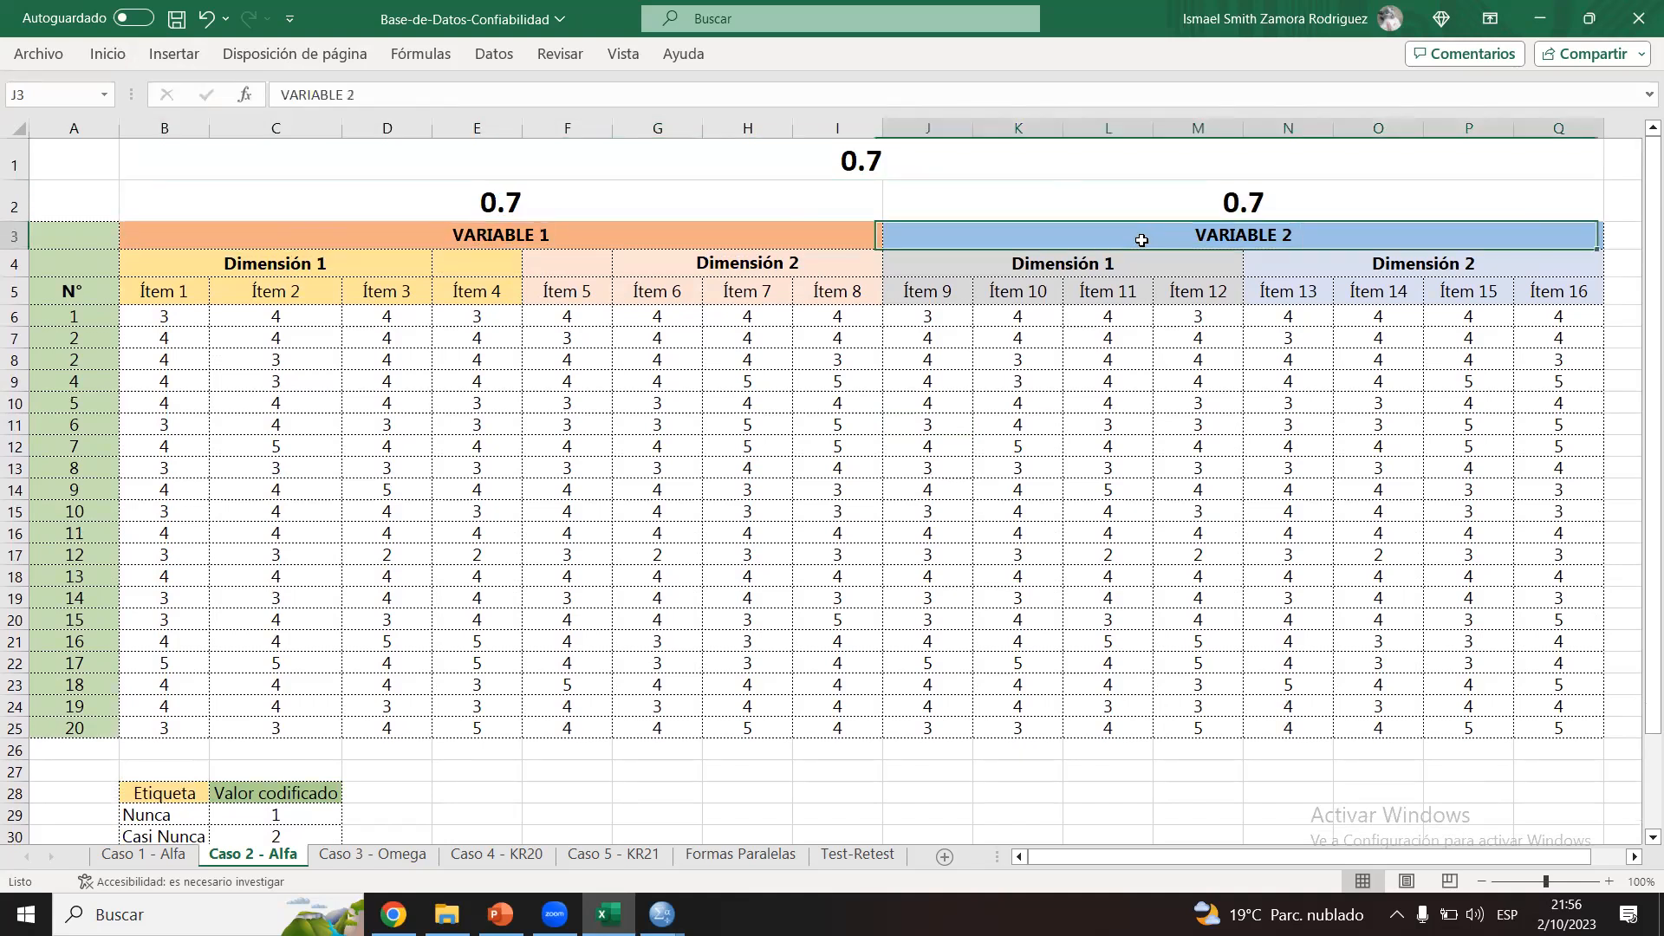
pyautogui.click(761, 236)
pyautogui.click(950, 237)
pyautogui.click(882, 166)
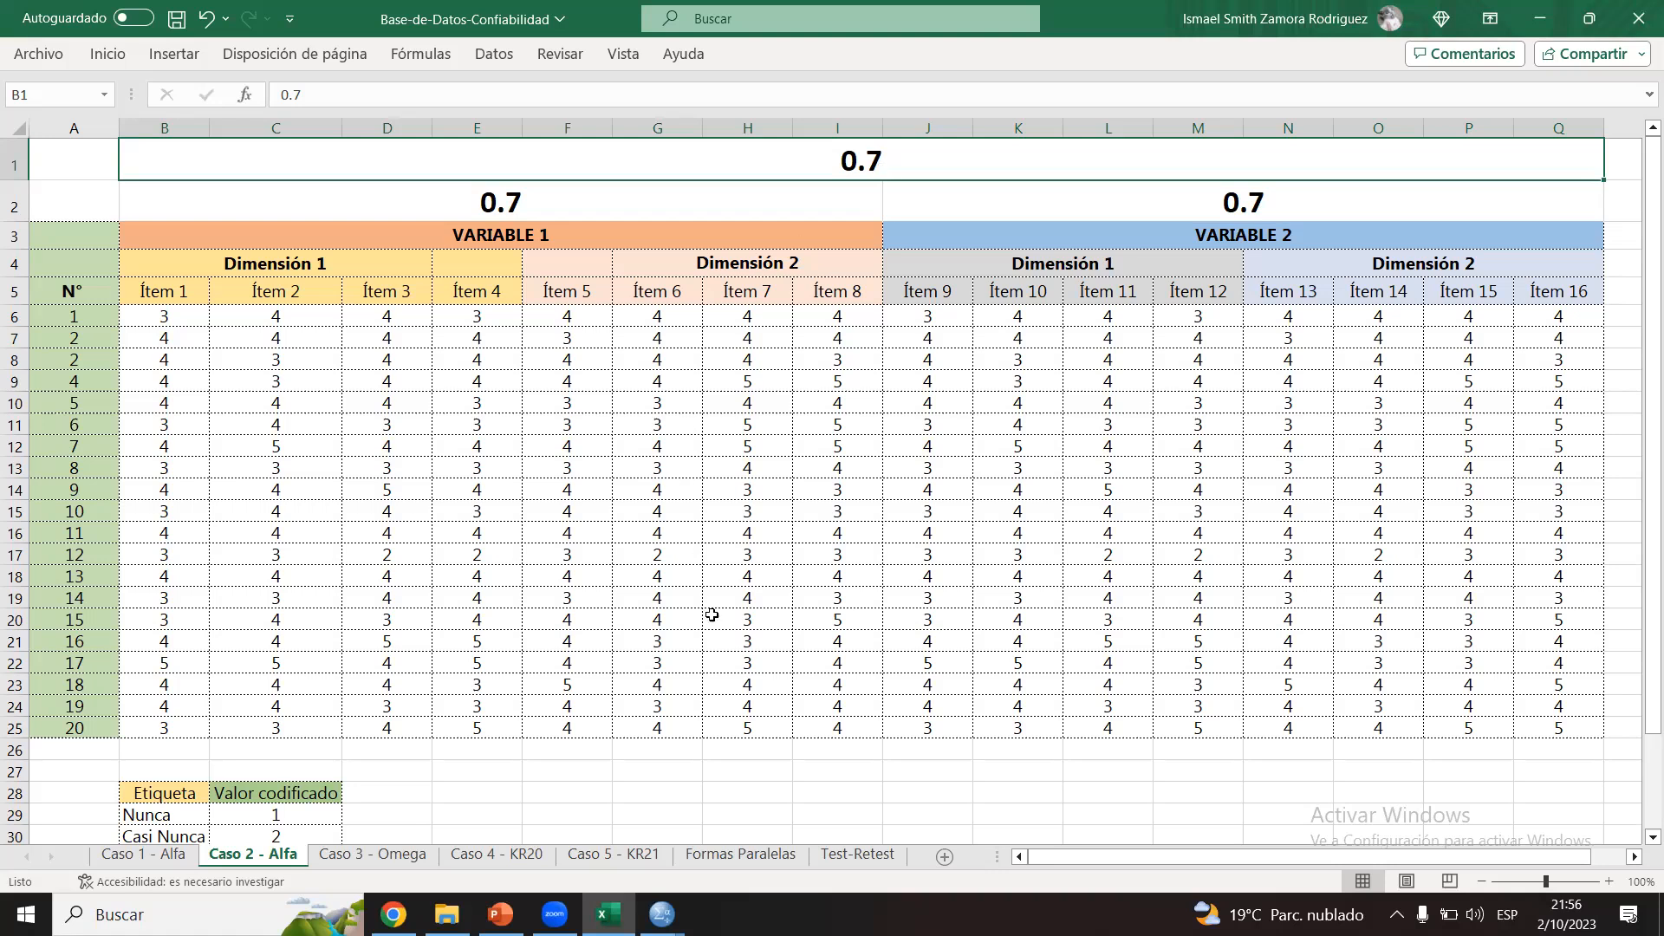
# Step: Switch to the Sin título2 dataset in SPSS and open the scale reliability analysis
pyautogui.click(661, 915)
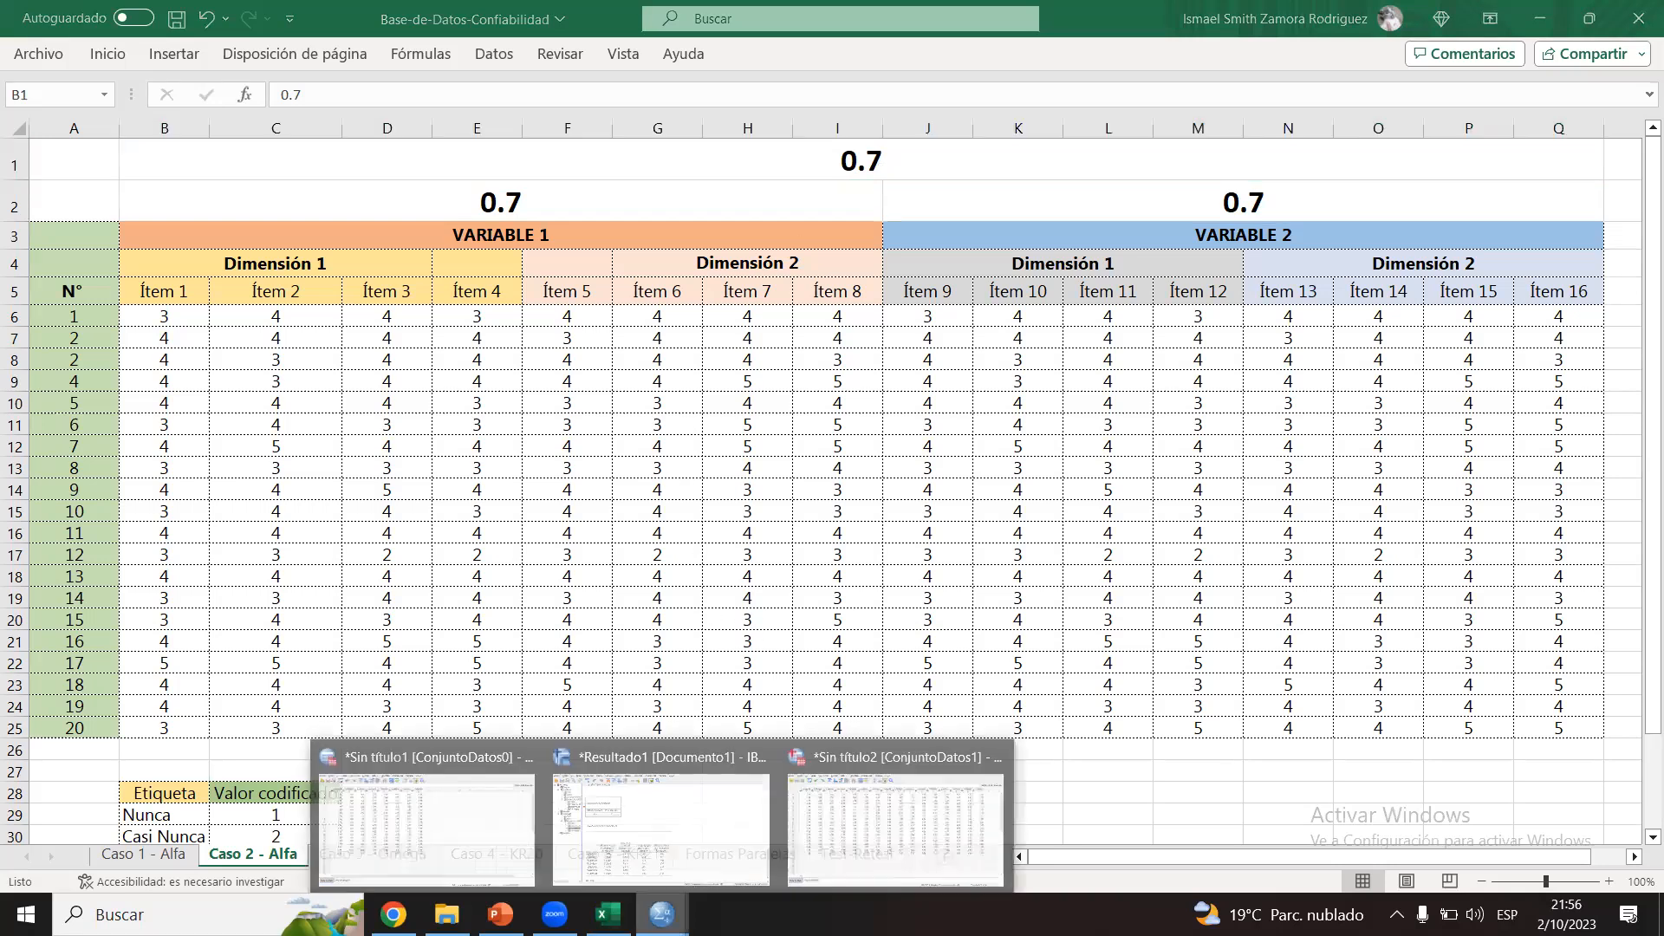
pyautogui.click(881, 800)
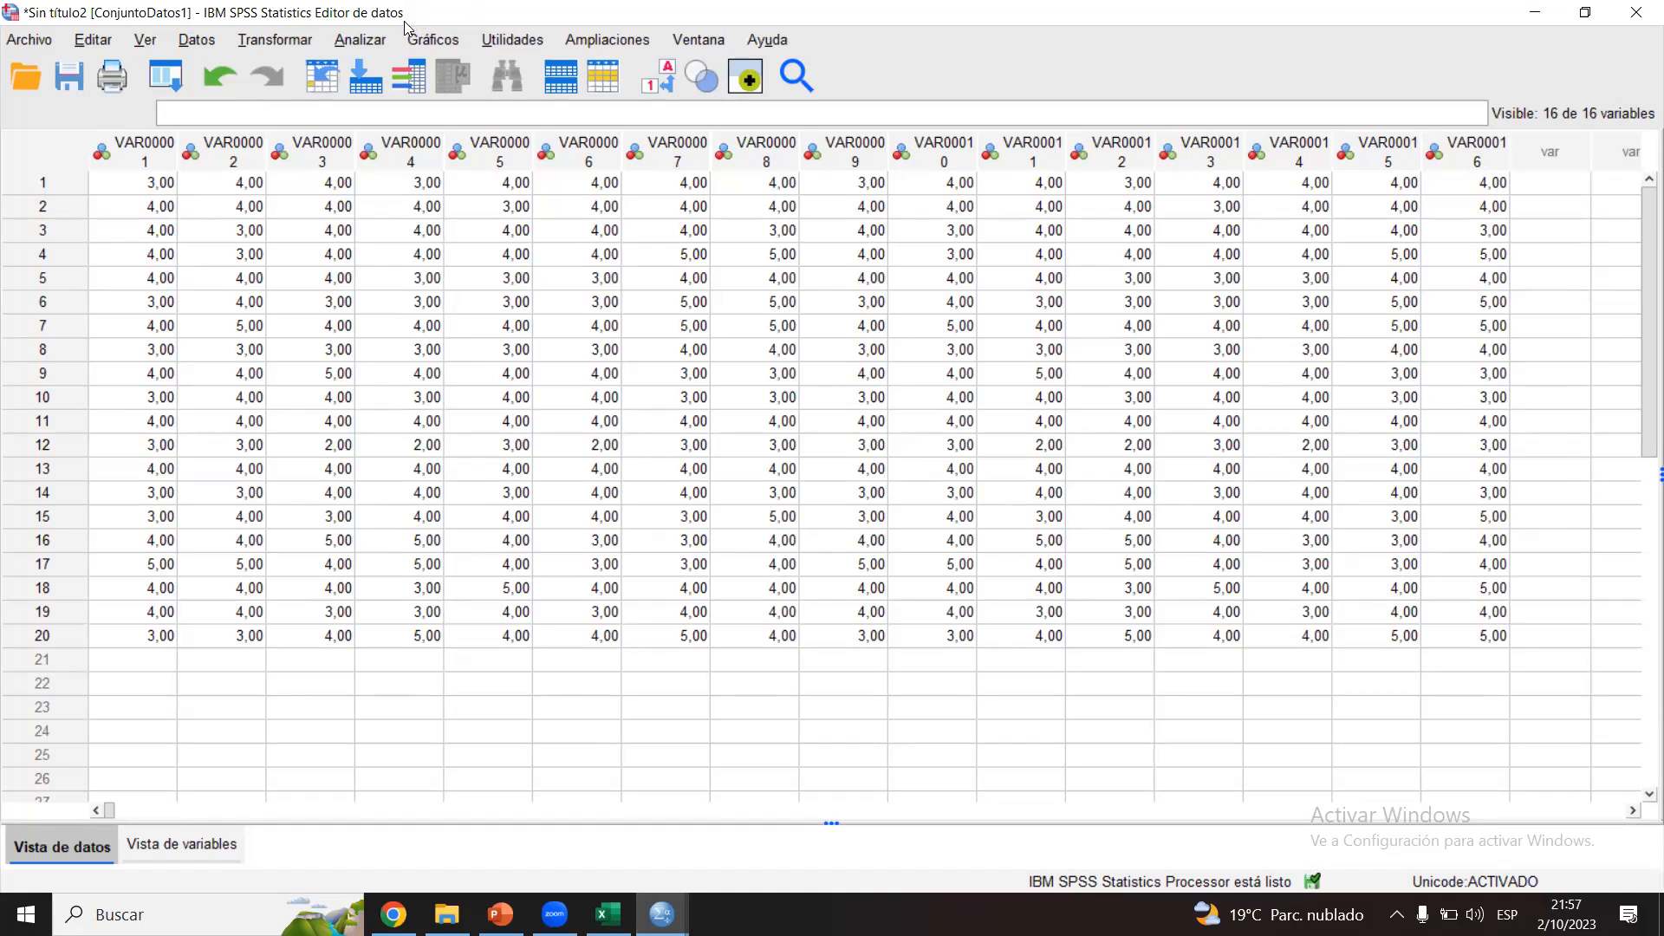
pyautogui.click(373, 41)
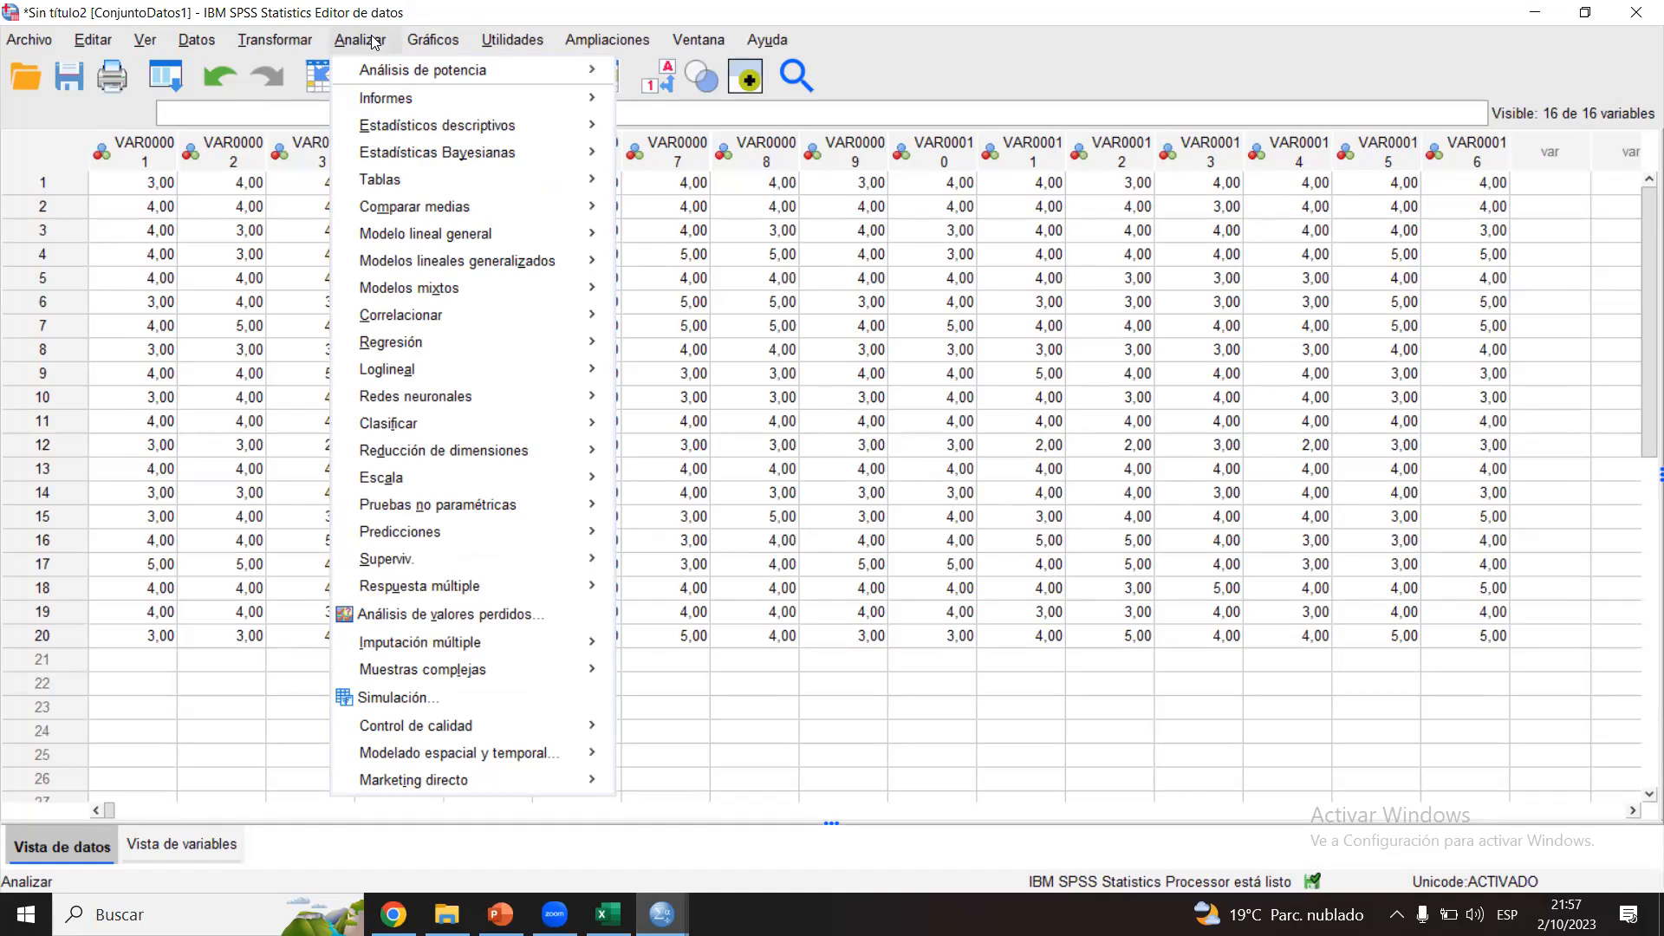
pyautogui.click(374, 41)
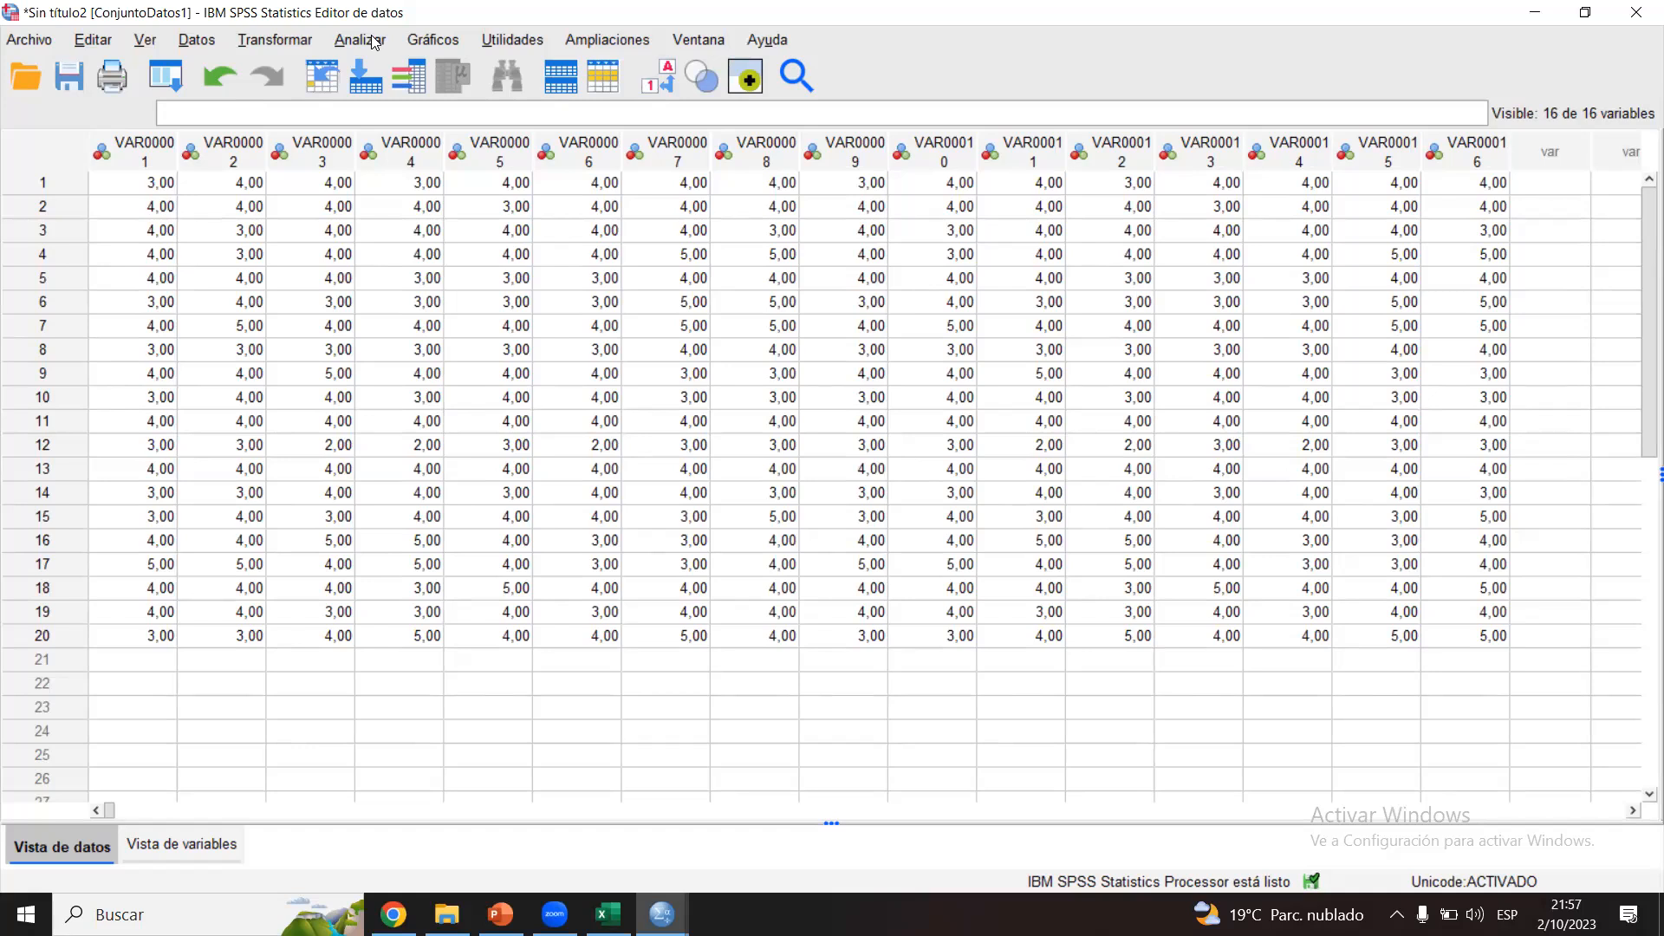
pyautogui.click(374, 44)
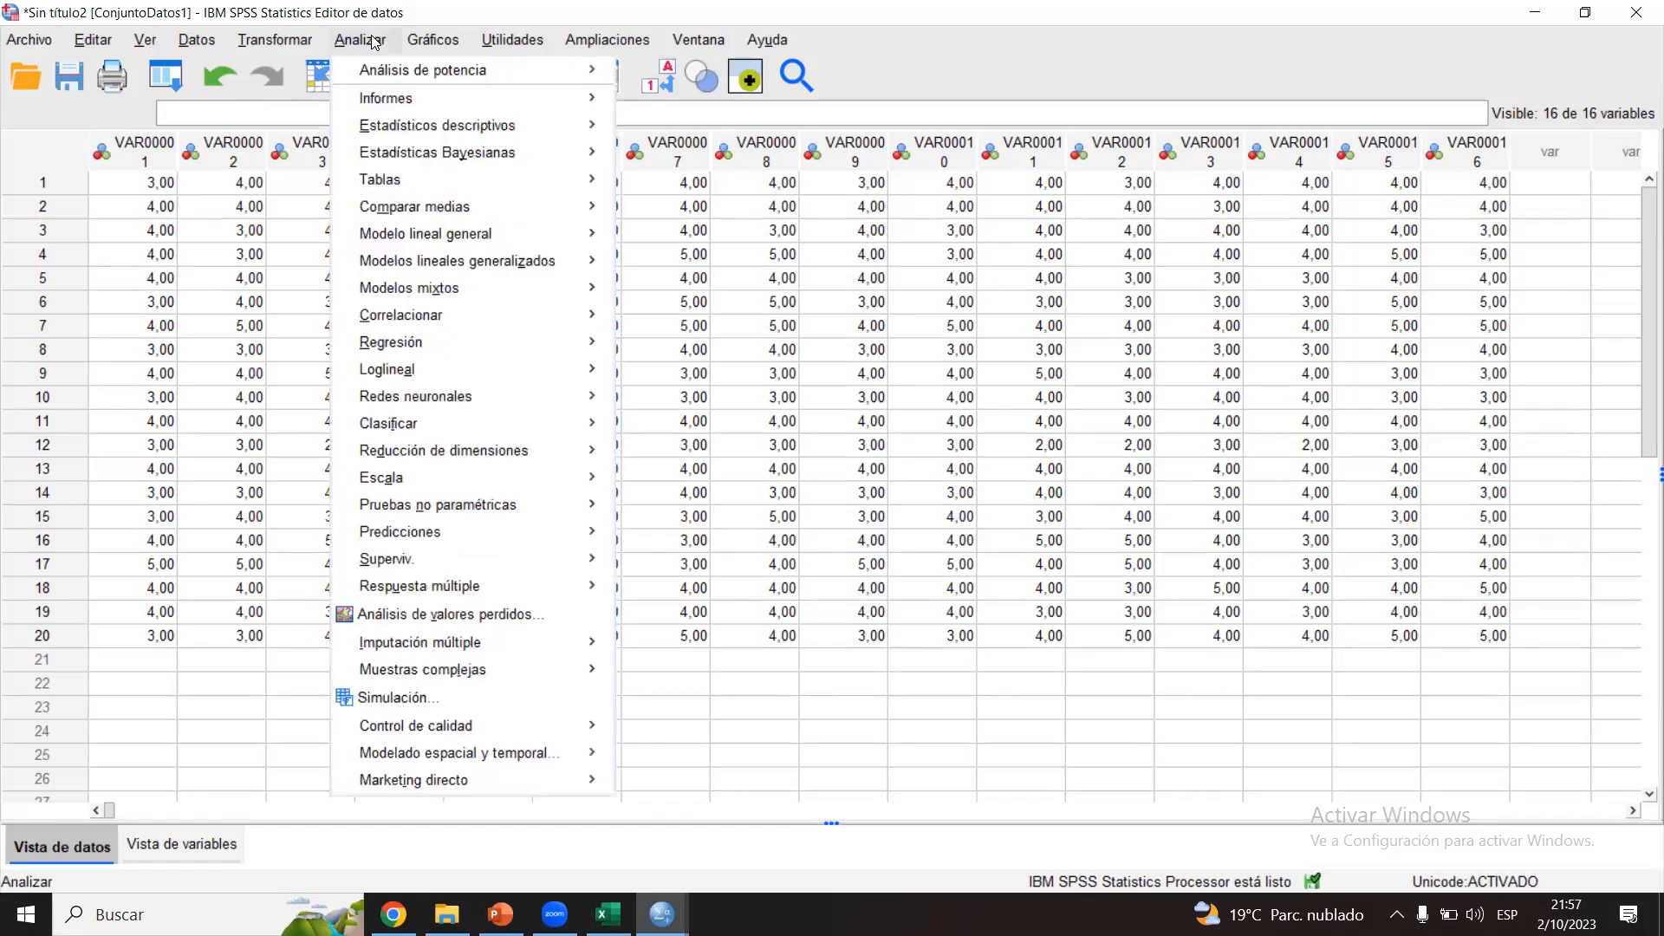
pyautogui.click(359, 44)
pyautogui.click(358, 43)
pyautogui.moveTo(493, 488)
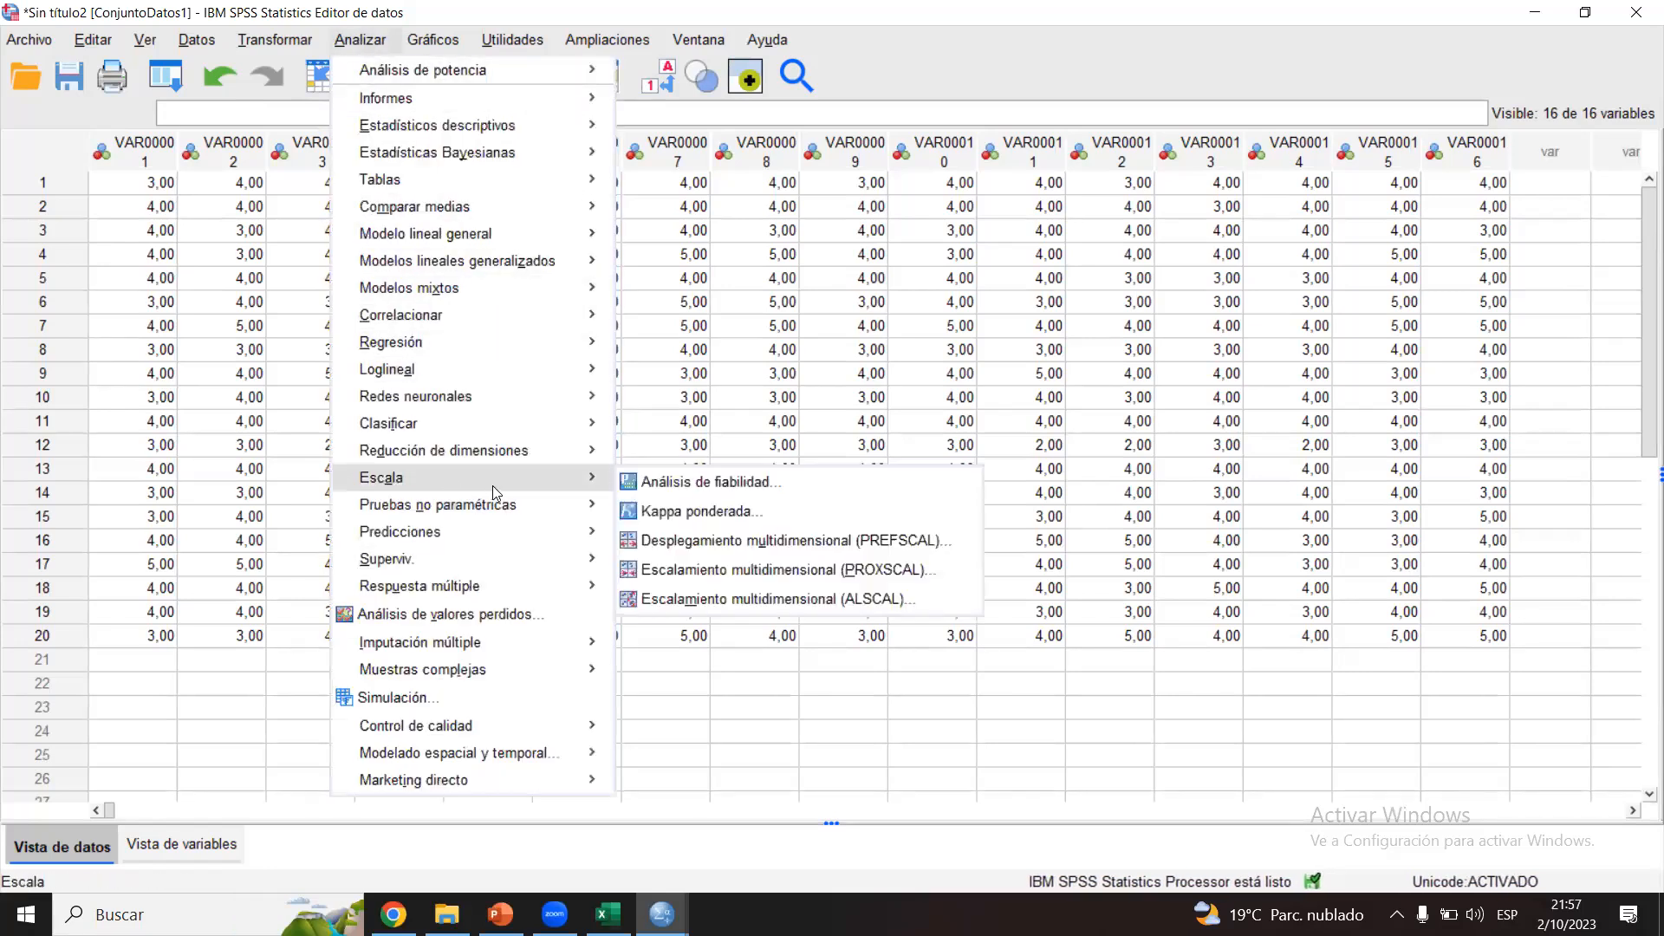
pyautogui.click(646, 483)
# Step: Run the Alfa reliability analysis on the eight items of variable 1, VAR00001 to VAR00008, and check its reliability statistics
pyautogui.scroll(-1, 735, 325)
pyautogui.scroll(1, 735, 325)
pyautogui.click(608, 915)
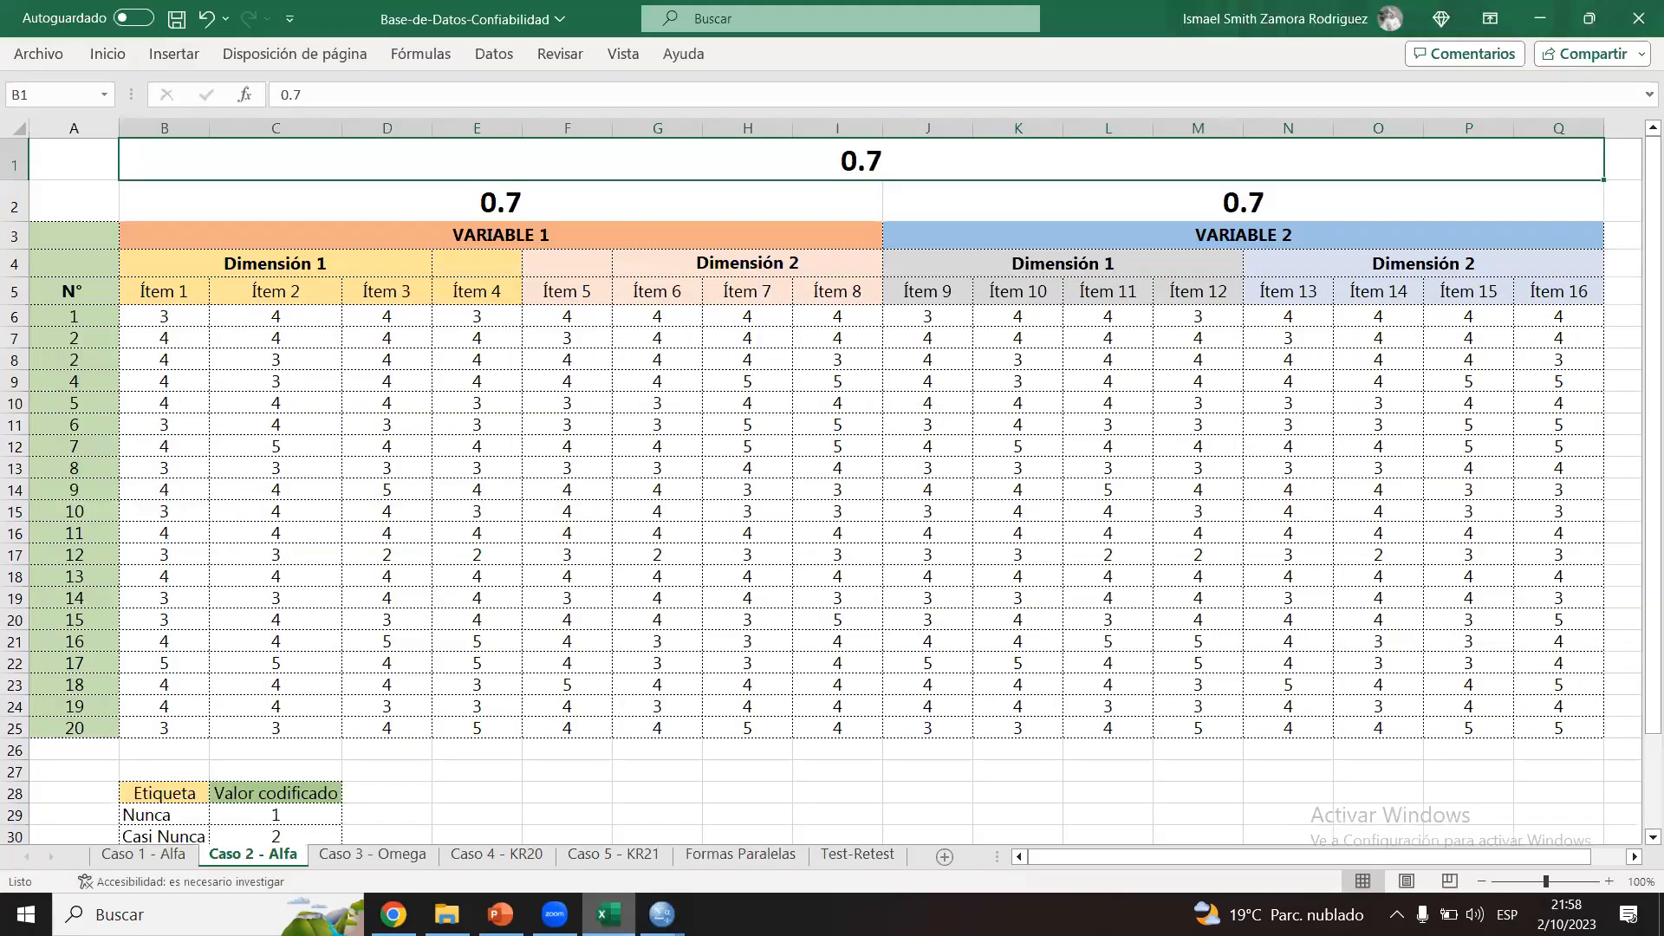
pyautogui.click(662, 914)
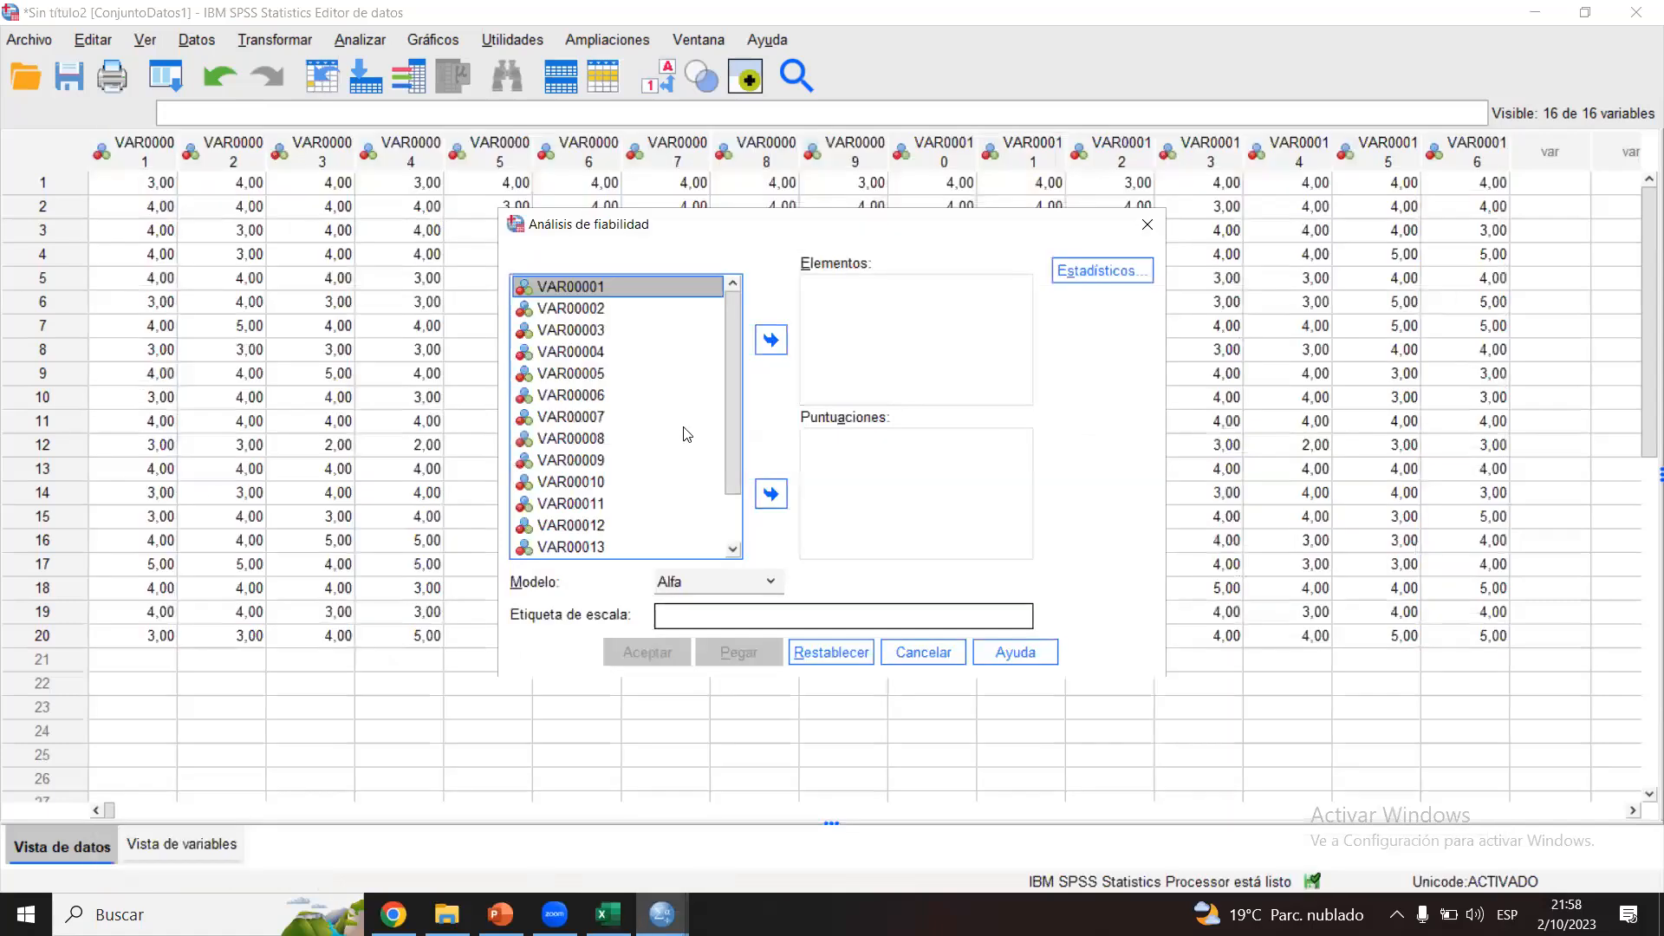
pyautogui.keyDown('shift'); pyautogui.click(600, 440); pyautogui.keyUp('shift')
pyautogui.click(771, 339)
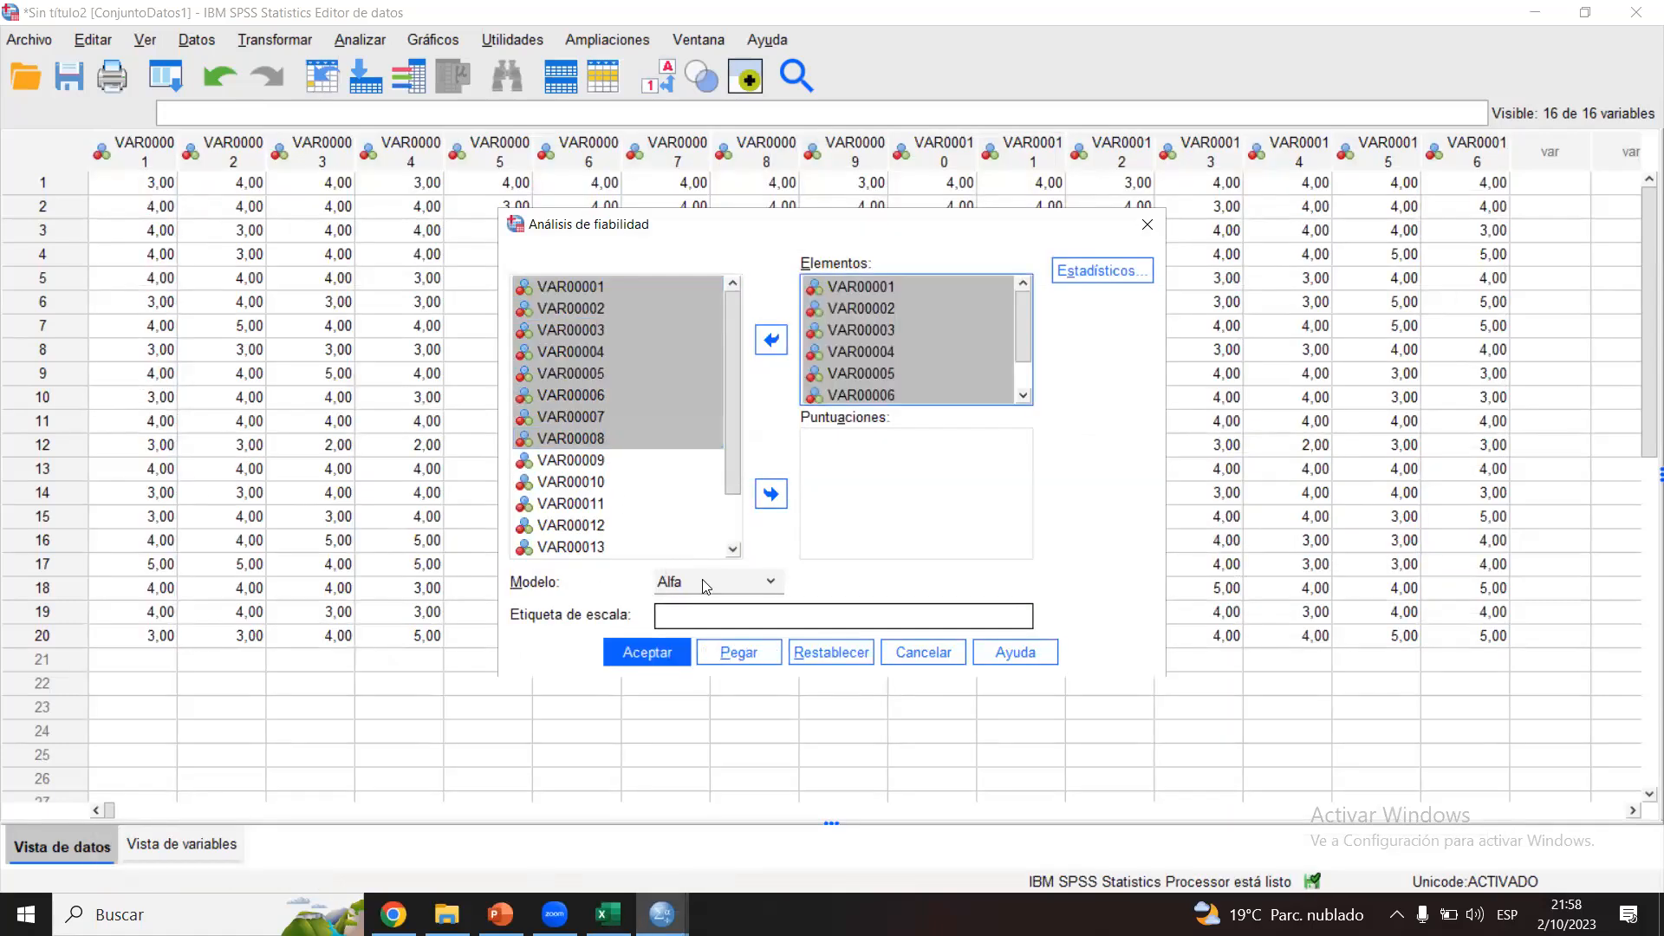
pyautogui.click(648, 653)
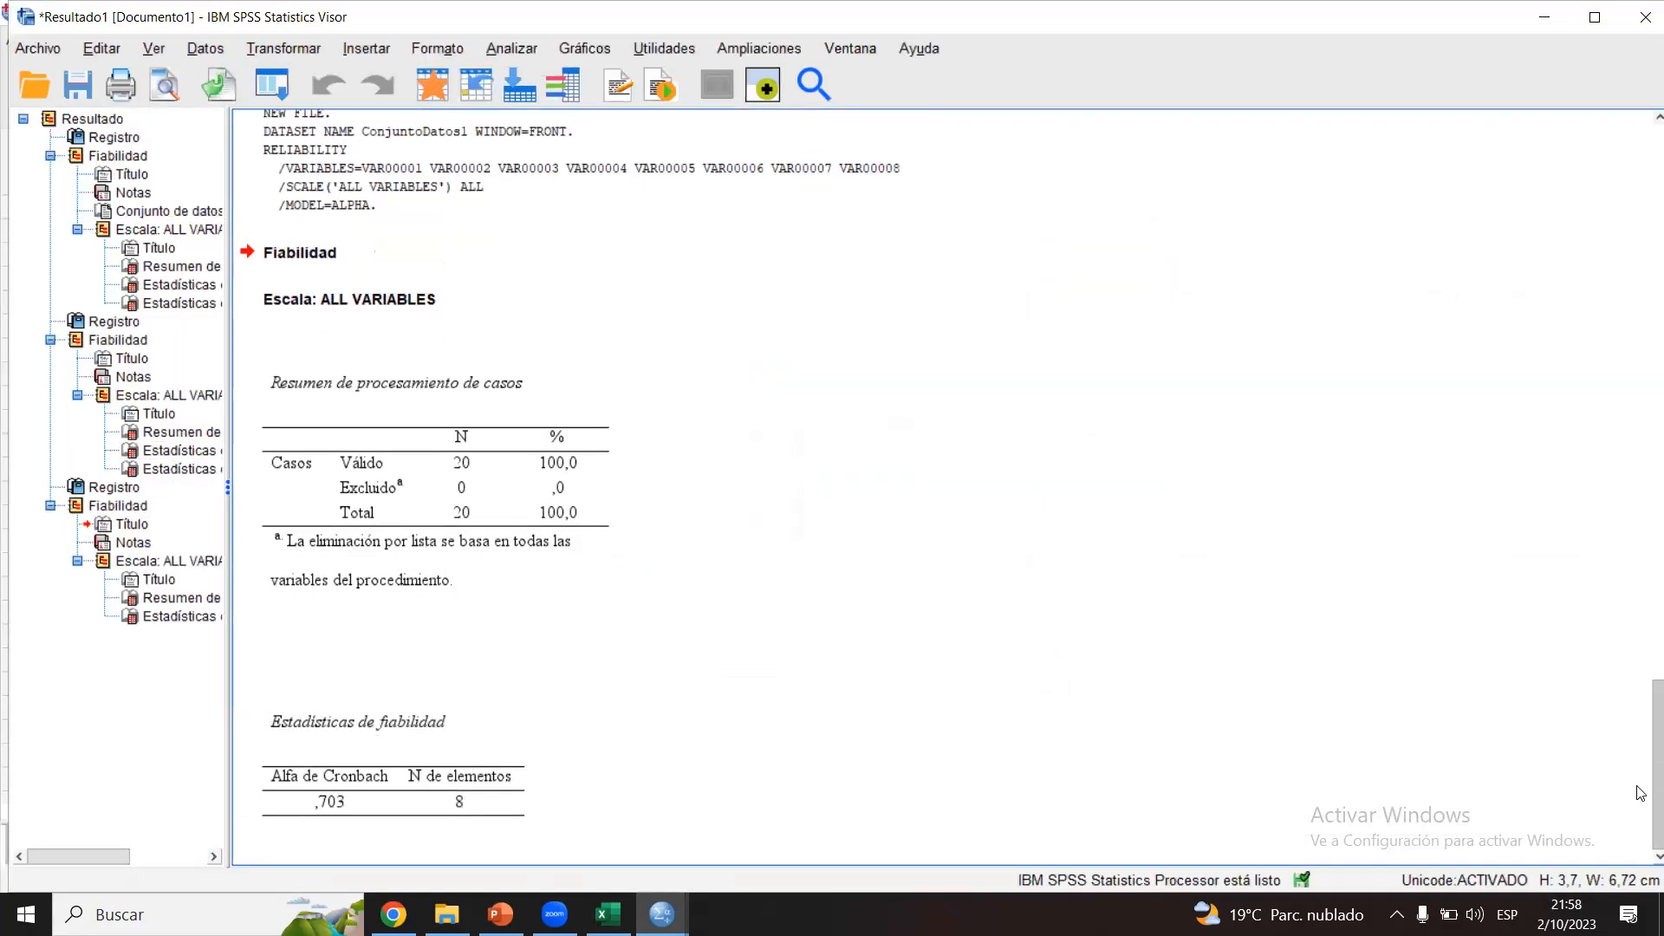
pyautogui.click(364, 771)
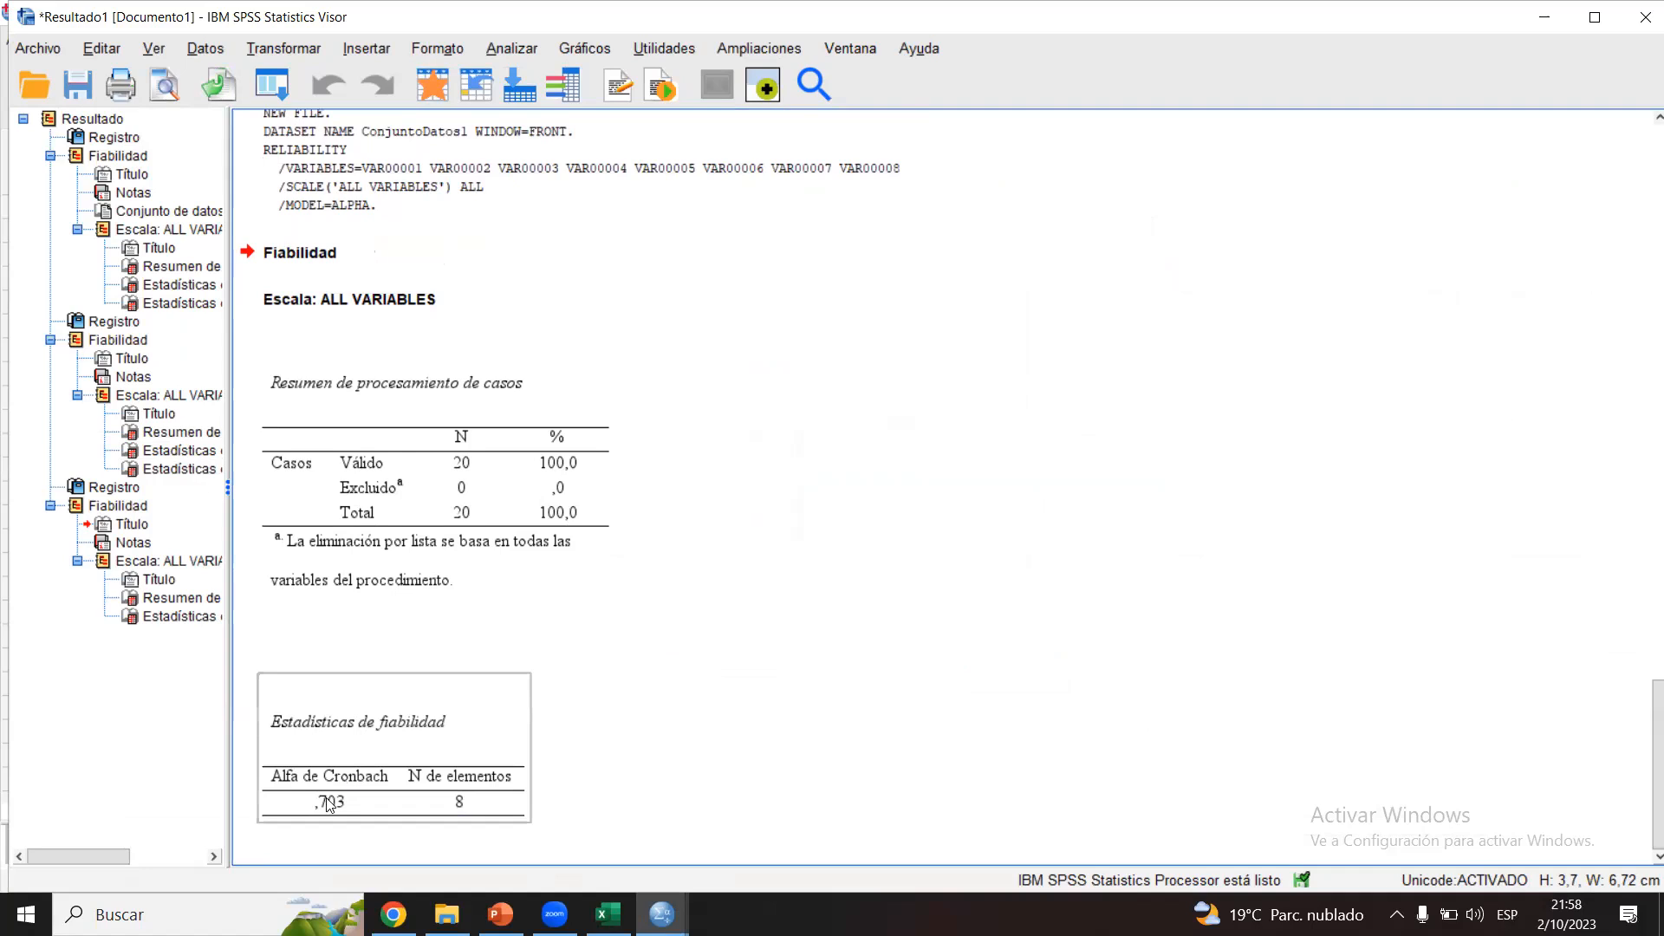
pyautogui.click(692, 691)
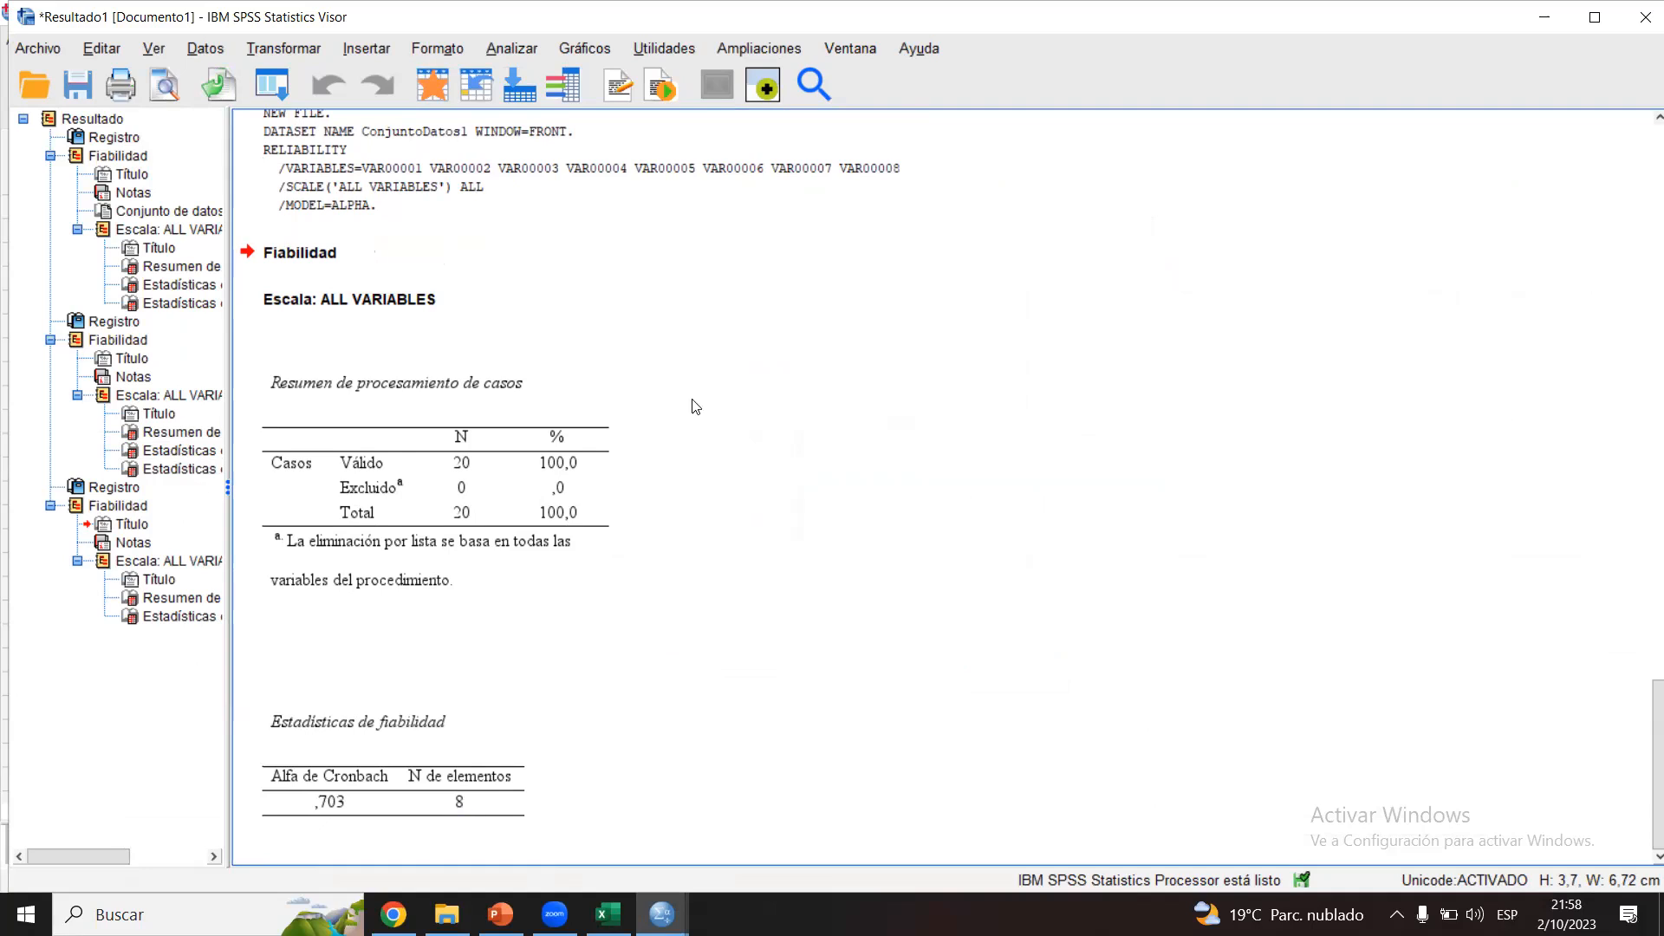
# Step: Reset the reliability analysis, run Alfa on the variable 2 items VAR00009 to VAR00016, and check the reliability statistics
pyautogui.click(505, 48)
pyautogui.moveTo(695, 487)
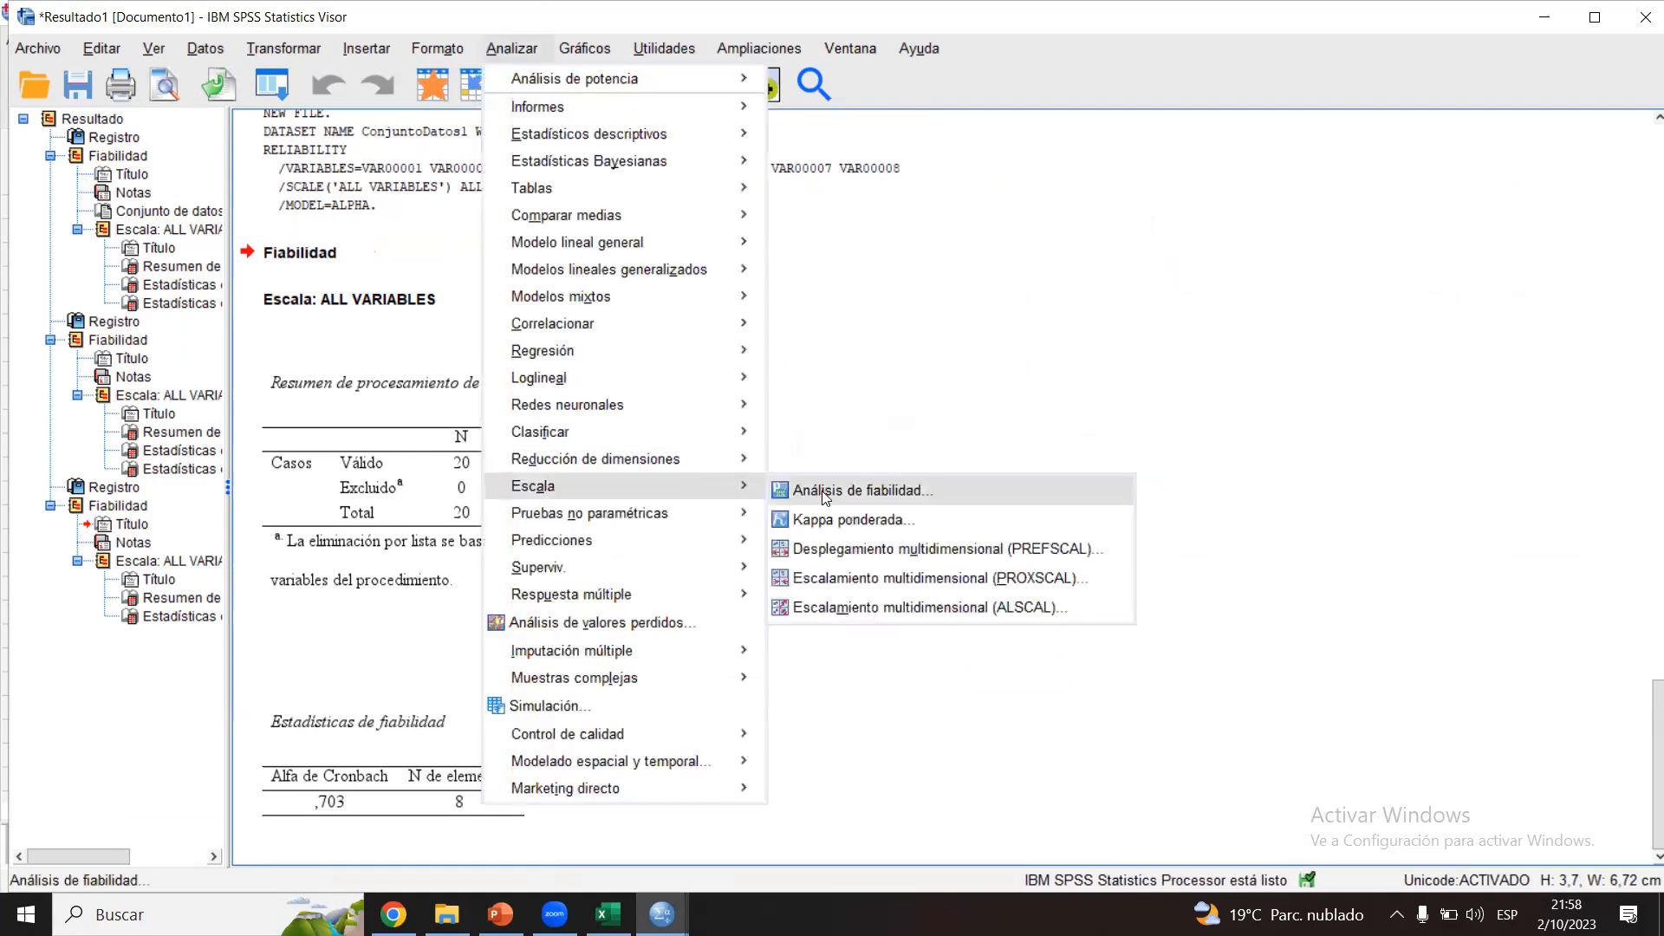
pyautogui.click(858, 491)
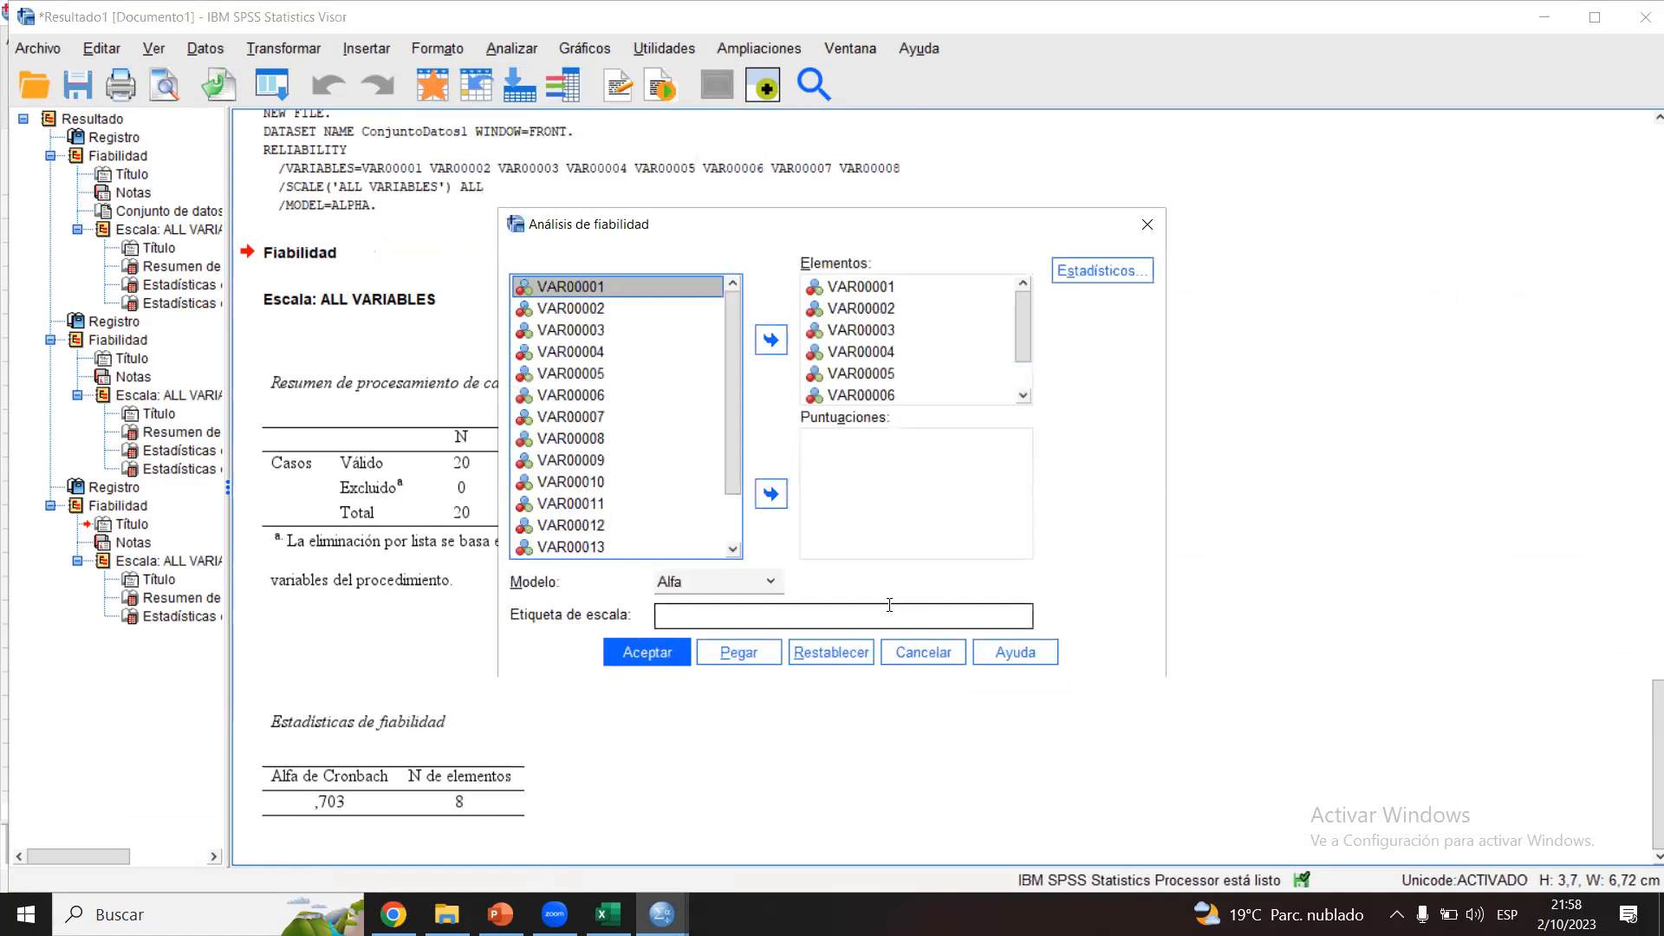
pyautogui.click(830, 652)
pyautogui.scroll(-1, 719, 444)
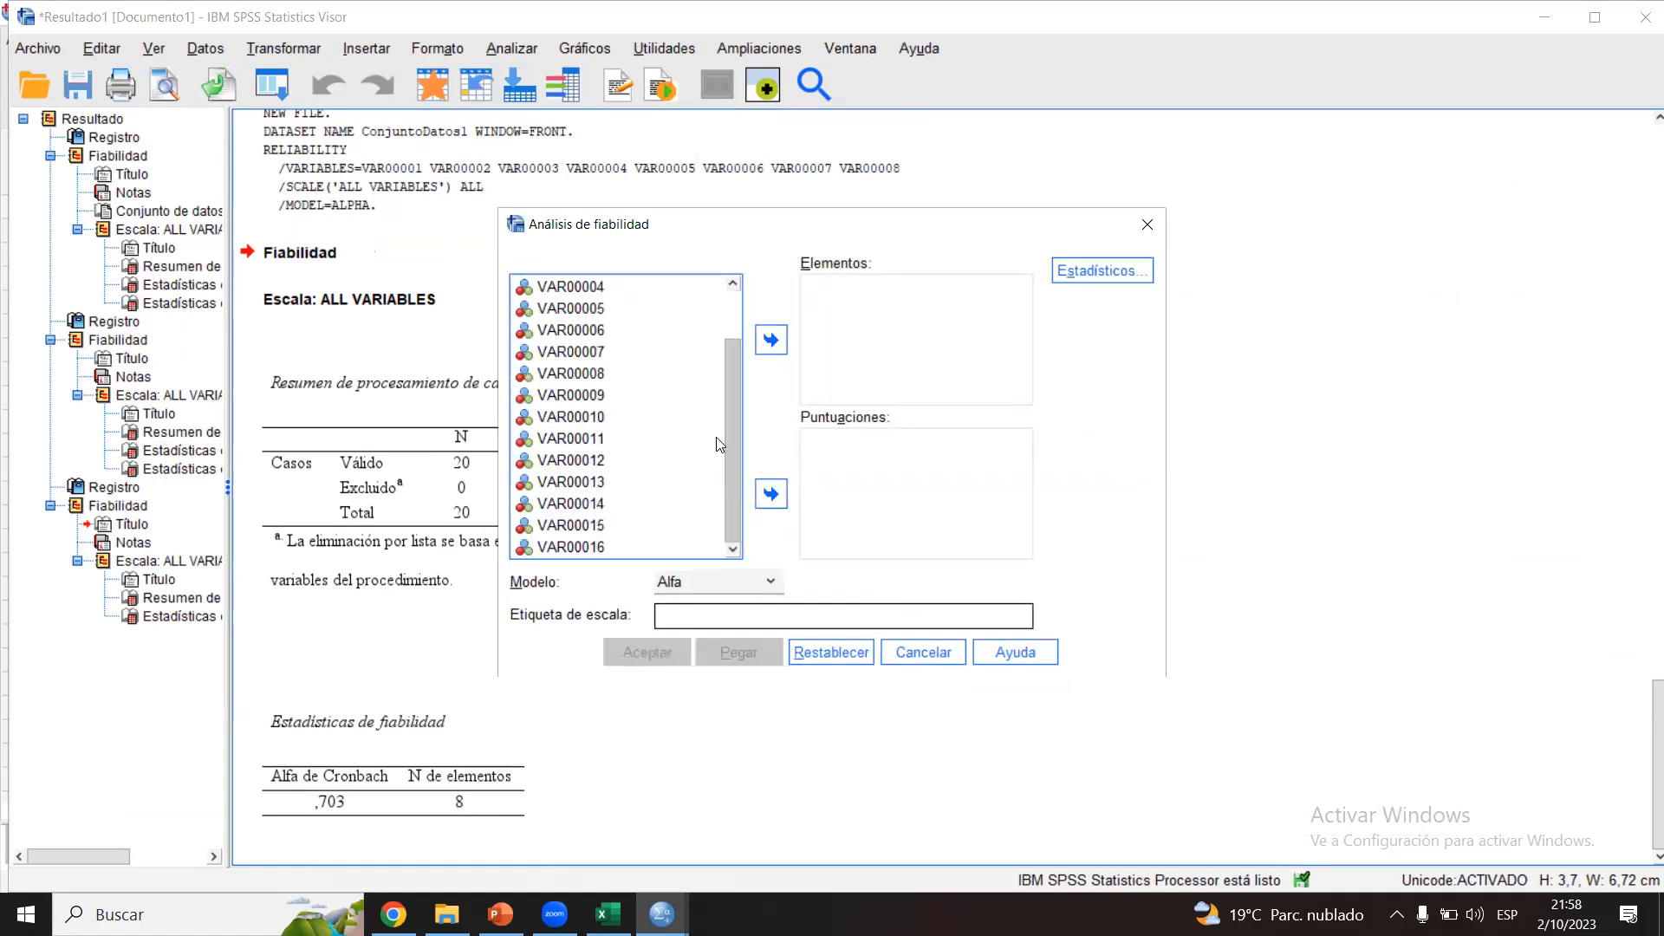
pyautogui.click(603, 397)
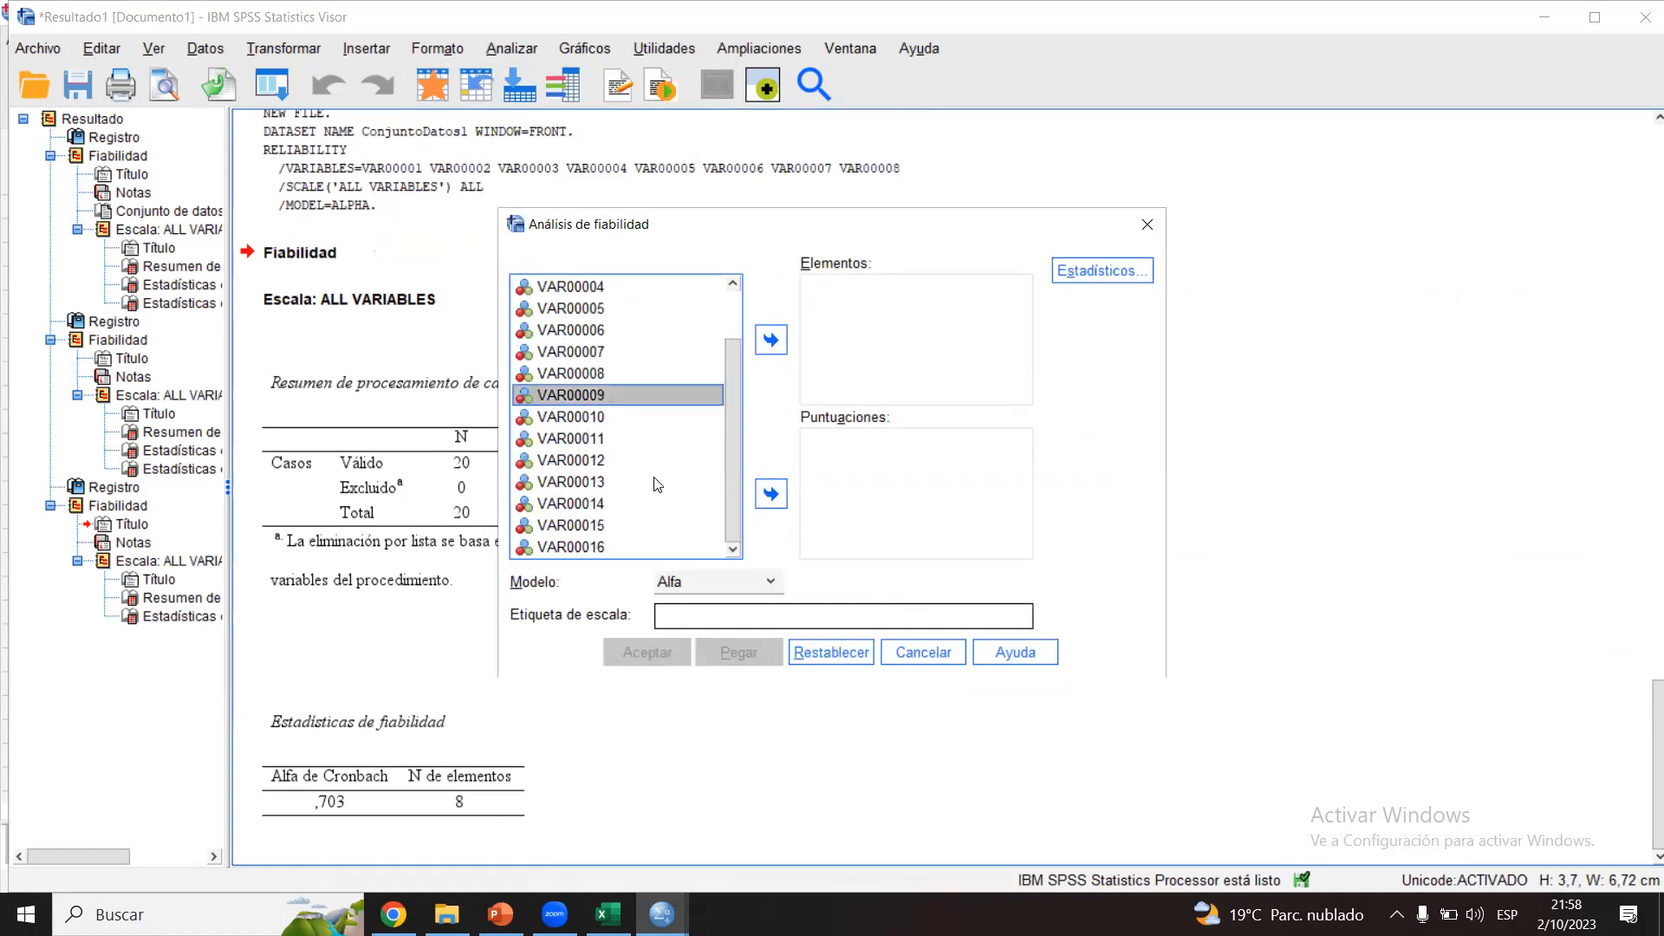
pyautogui.keyDown('shift'); pyautogui.click(607, 547); pyautogui.keyUp('shift')
pyautogui.click(770, 341)
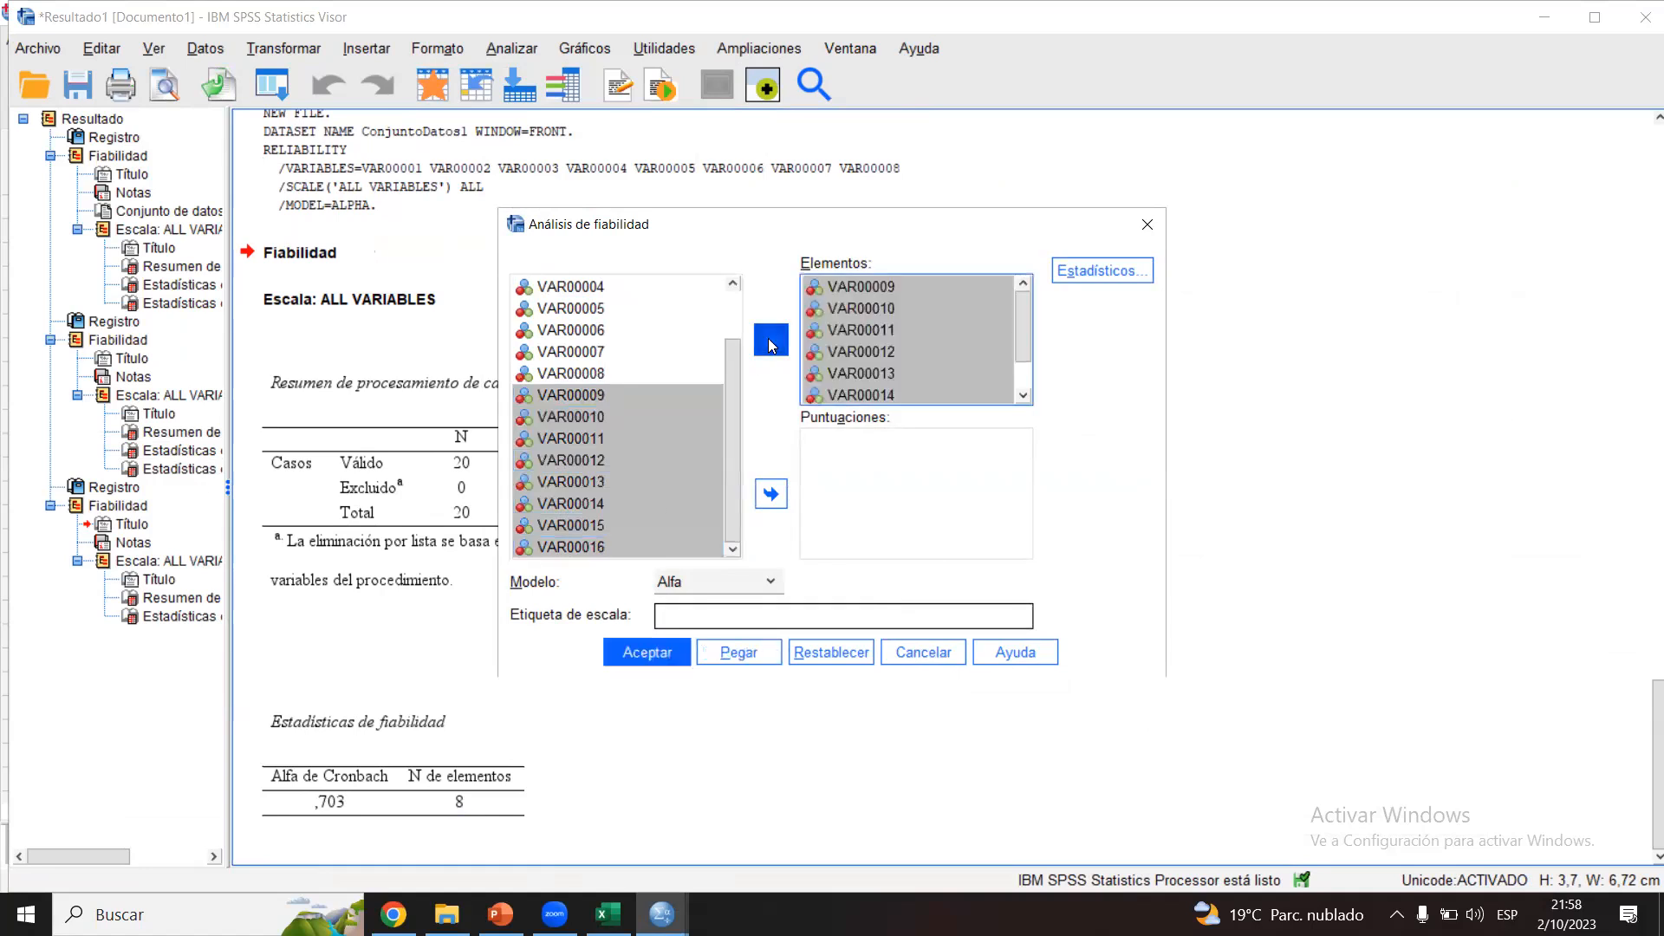
pyautogui.click(641, 657)
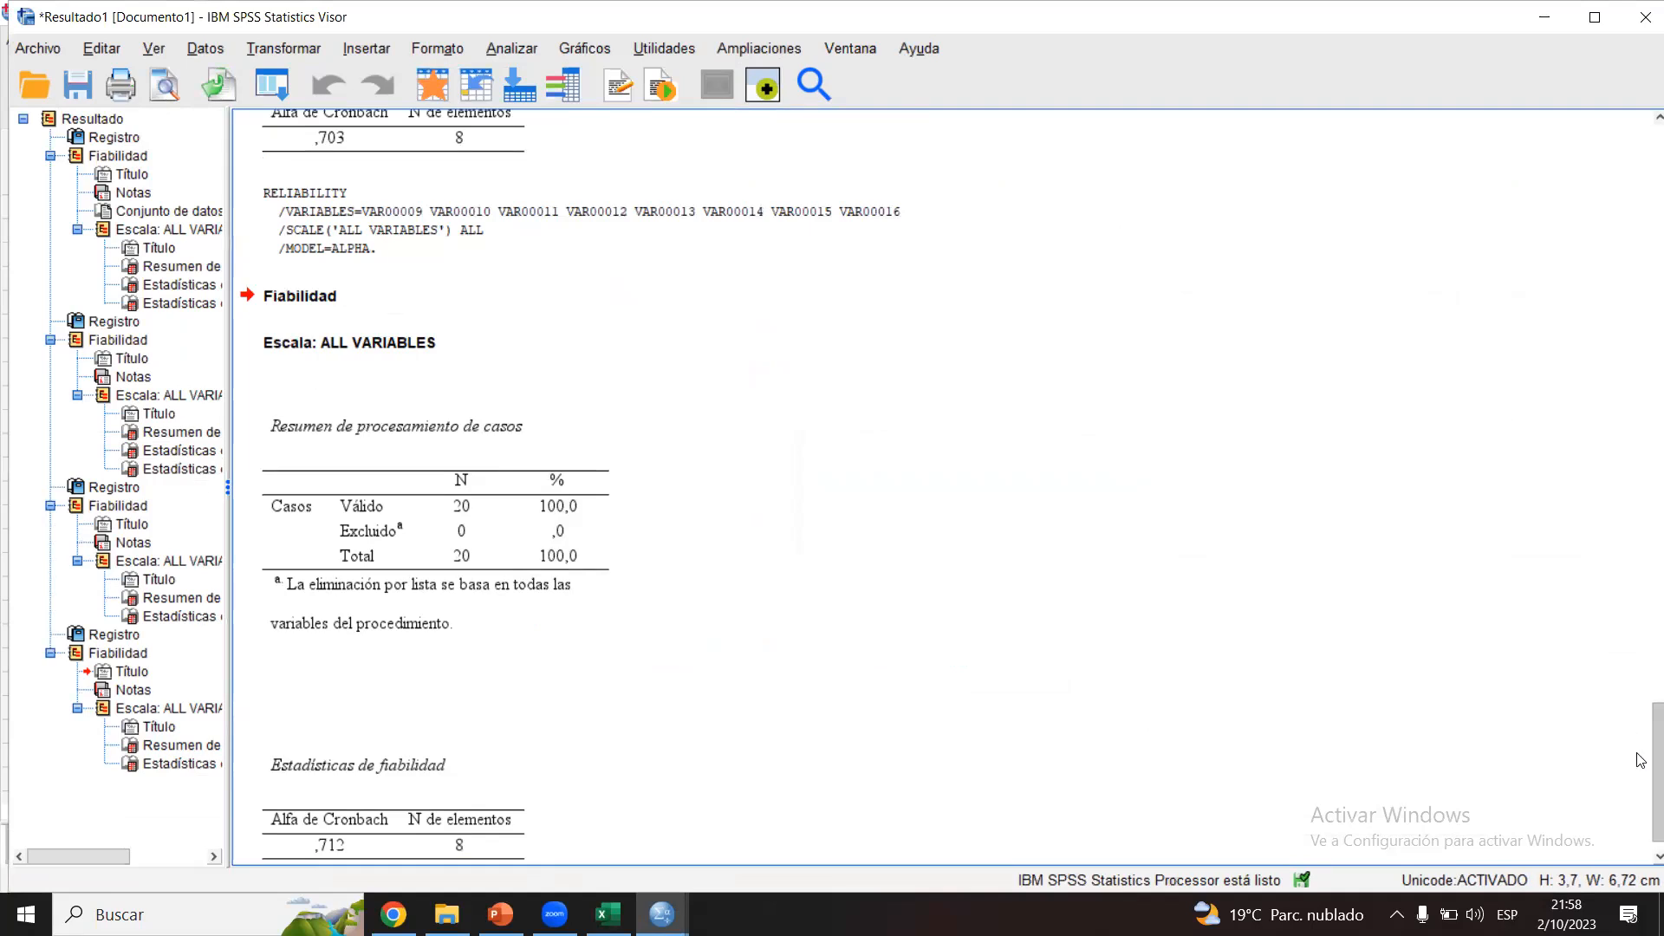
pyautogui.scroll(-1, 1642, 759)
pyautogui.click(453, 460)
pyautogui.click(371, 723)
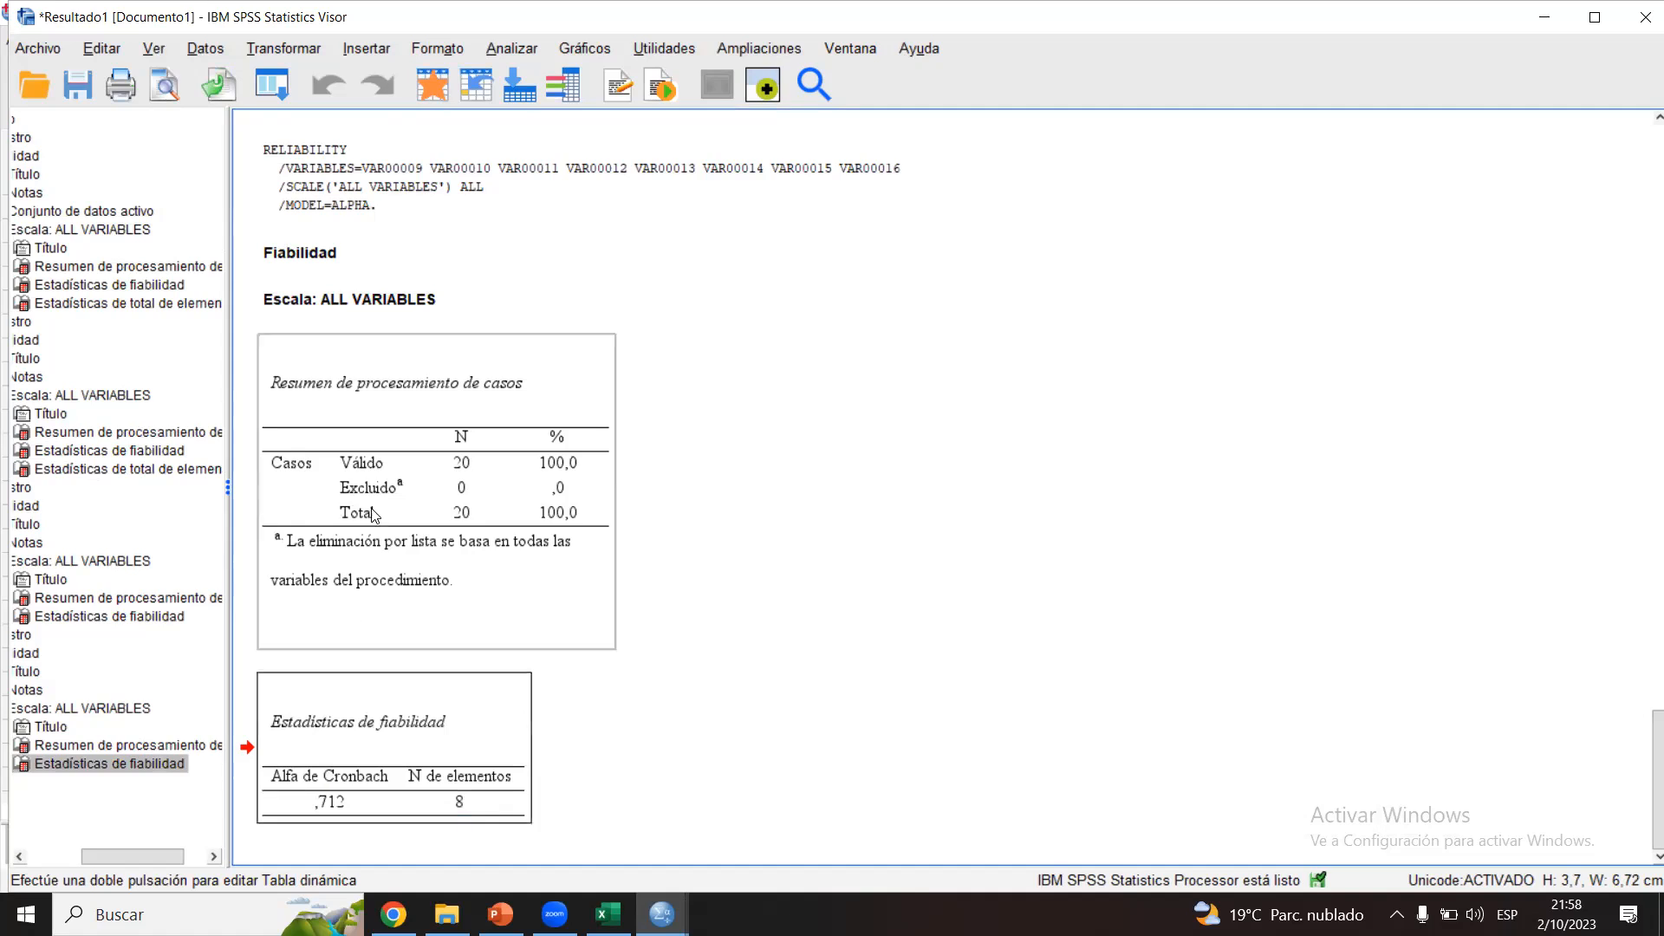
# Step: Reset the reliability analysis, run Alfa on all 16 items VAR00001 to VAR00016, and check the overall reliability statistics
pyautogui.click(513, 49)
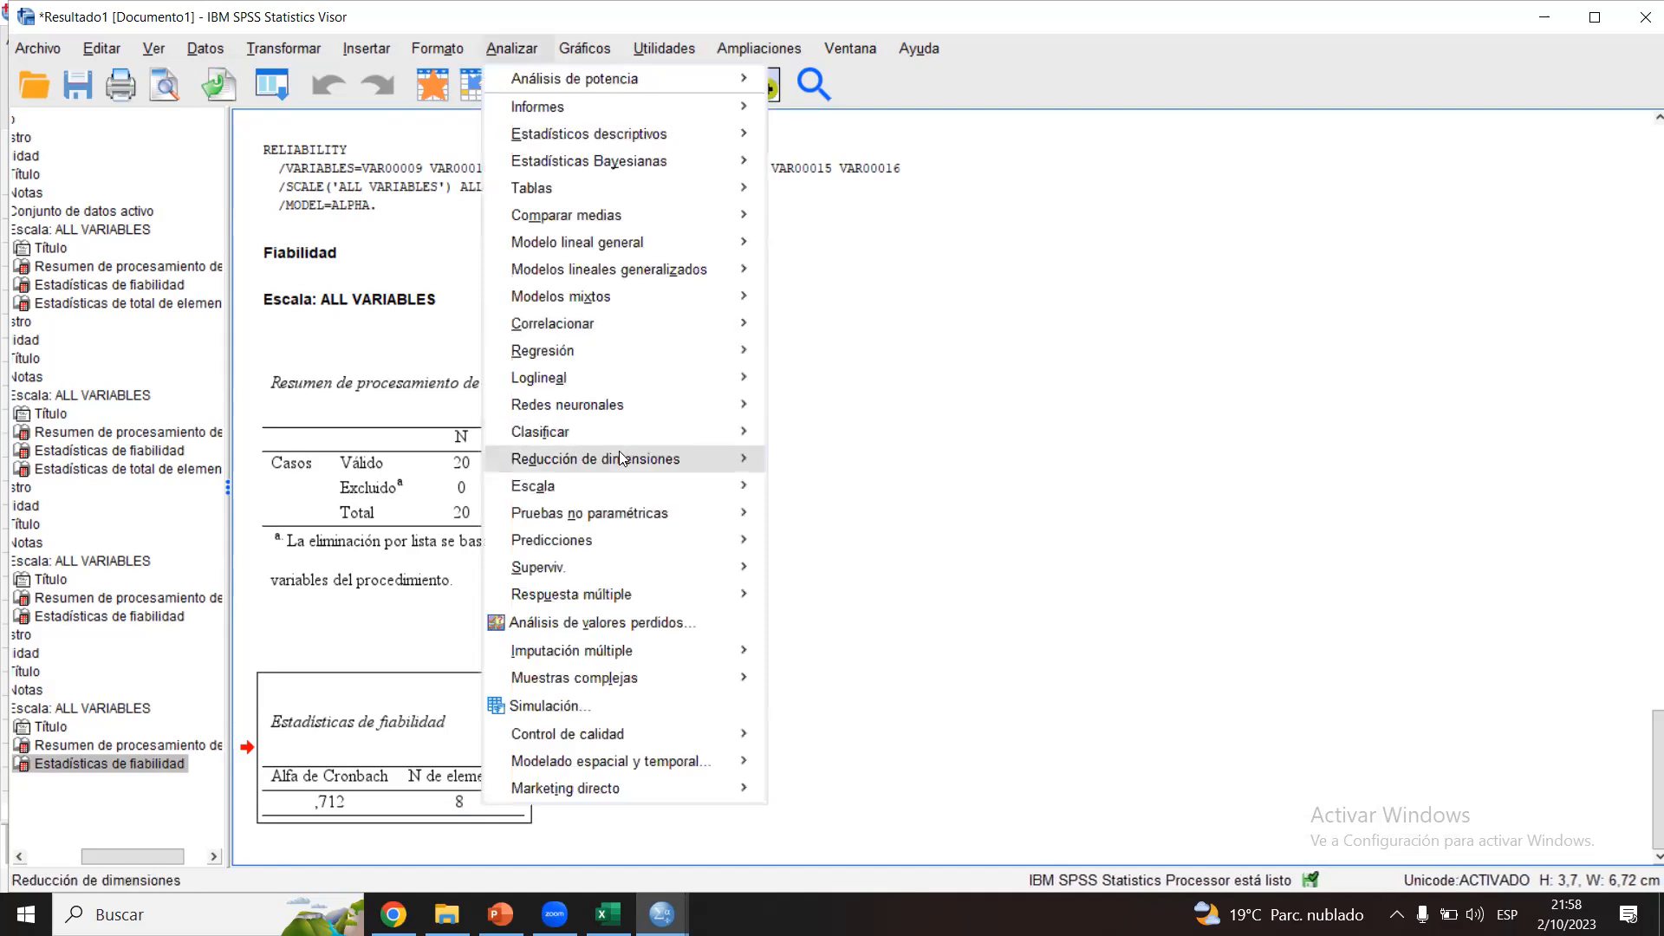
pyautogui.moveTo(606, 487)
pyautogui.click(821, 491)
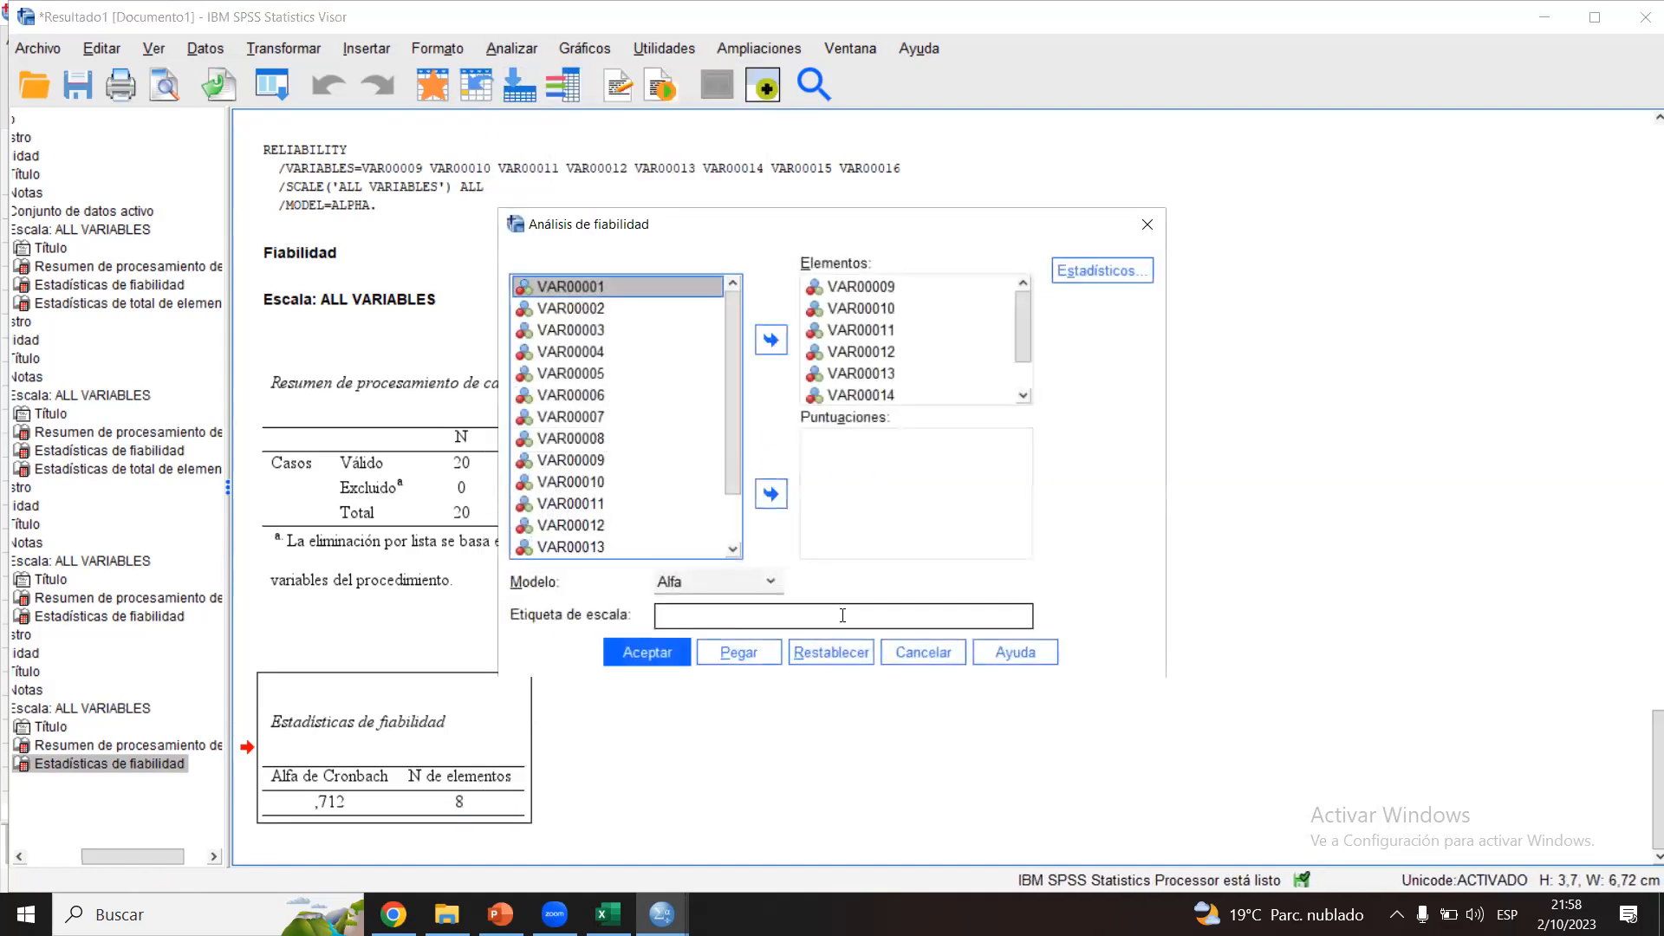
pyautogui.click(831, 652)
pyautogui.scroll(-1, 741, 354)
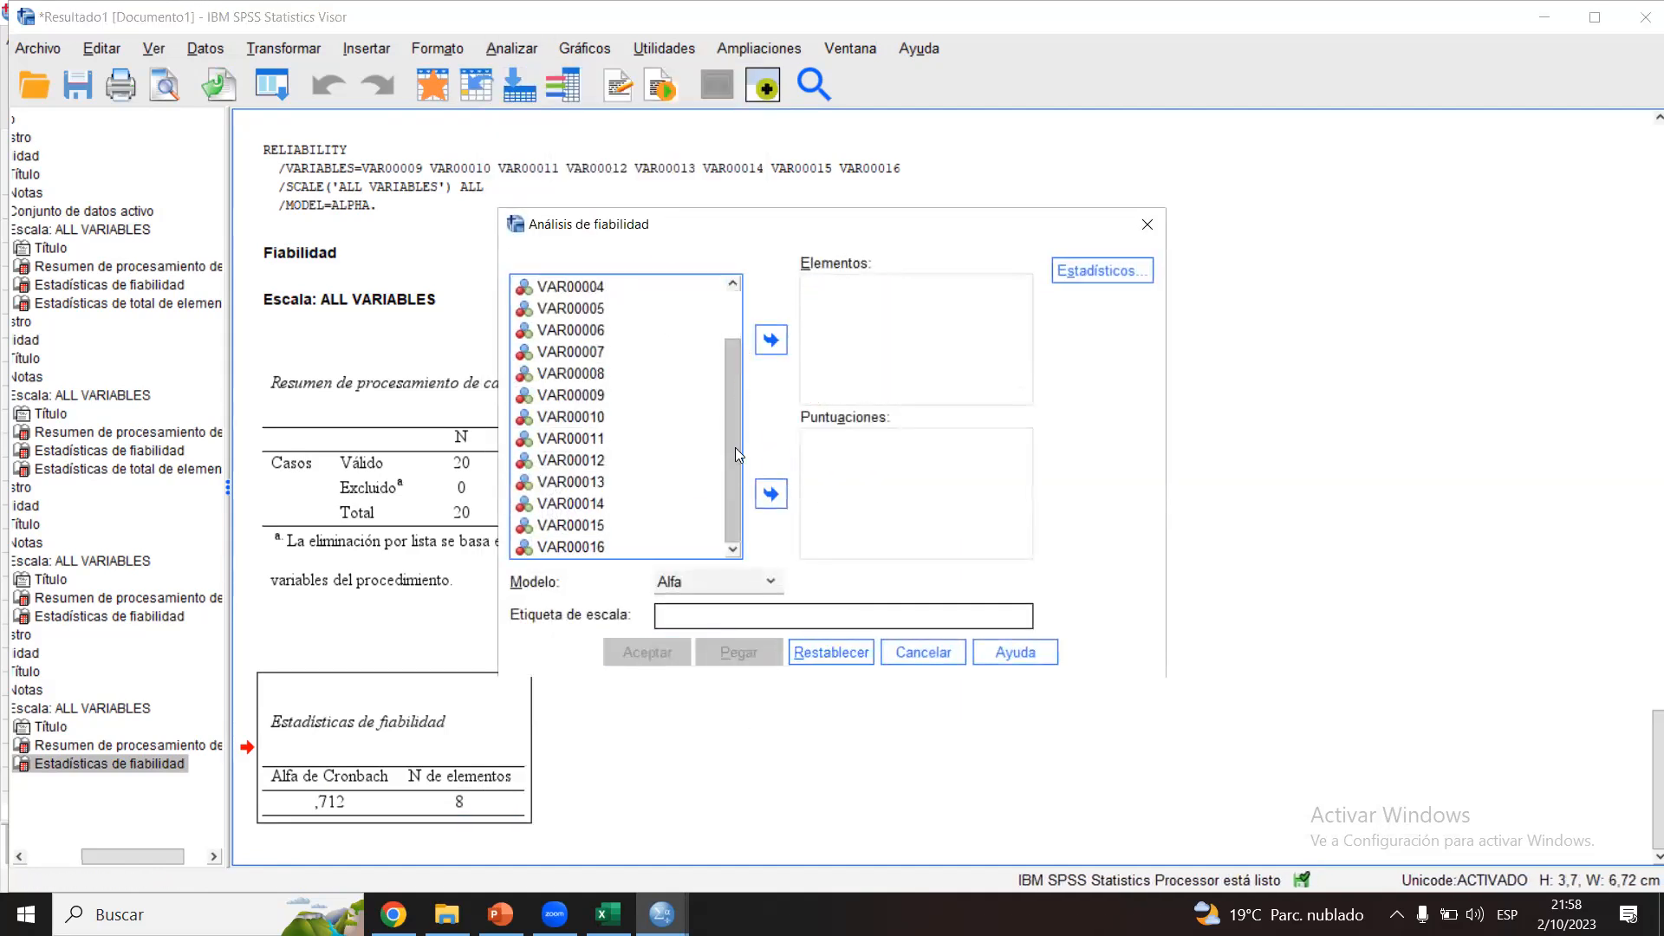
pyautogui.keyDown('shift'); pyautogui.click(598, 545); pyautogui.keyUp('shift')
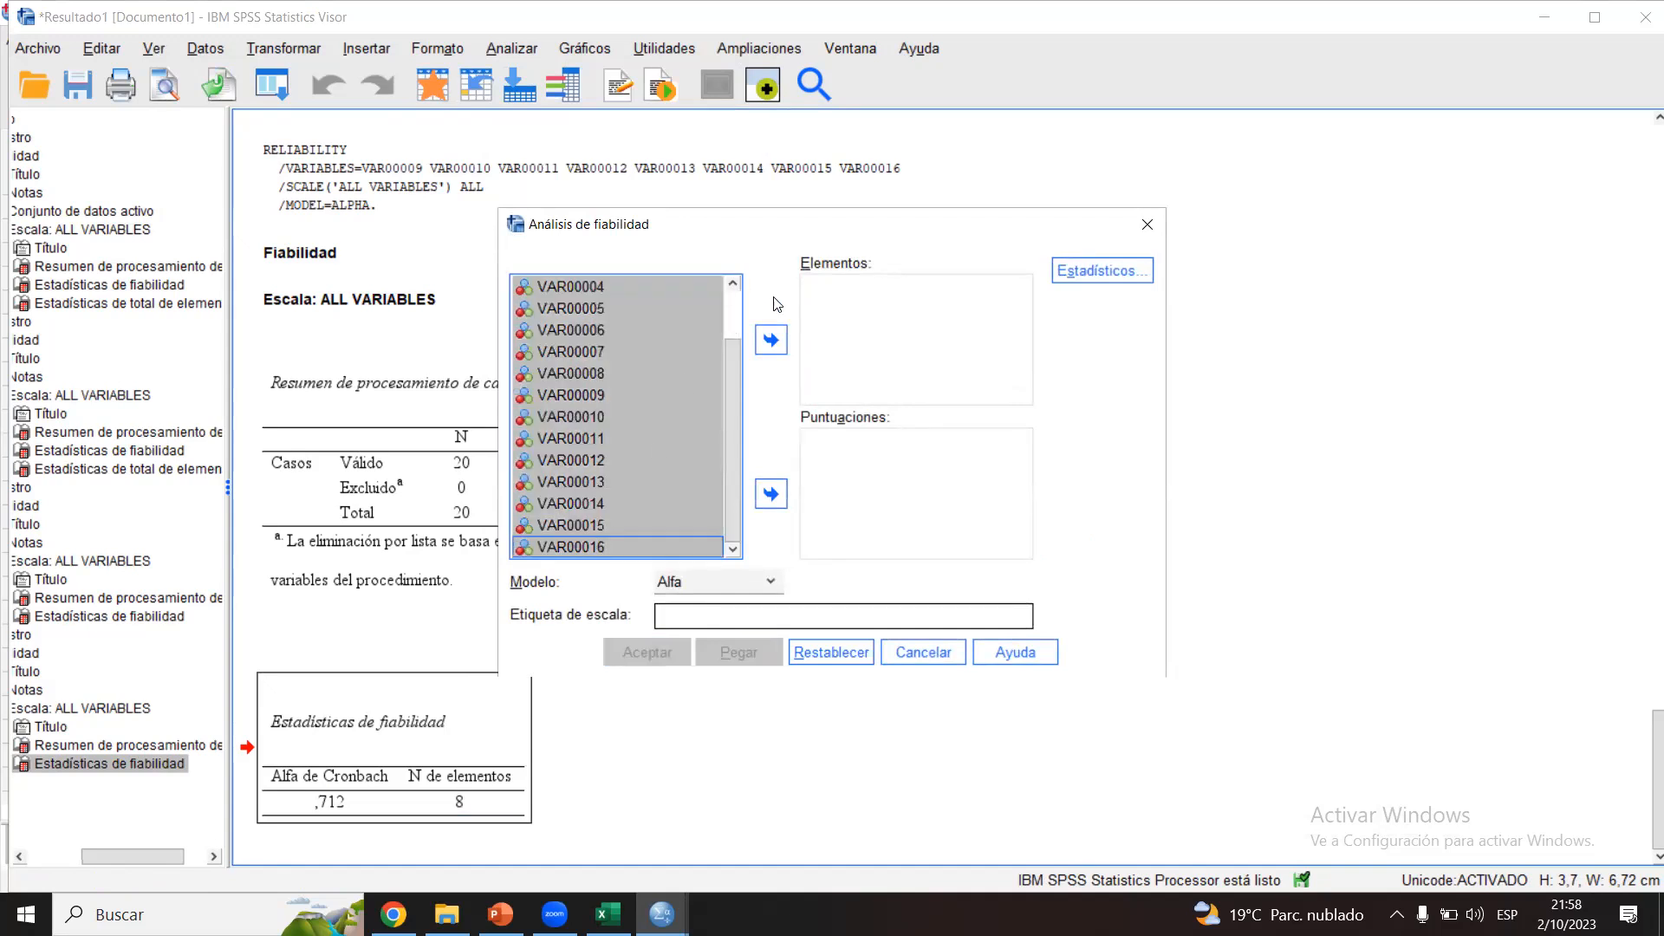
pyautogui.click(771, 340)
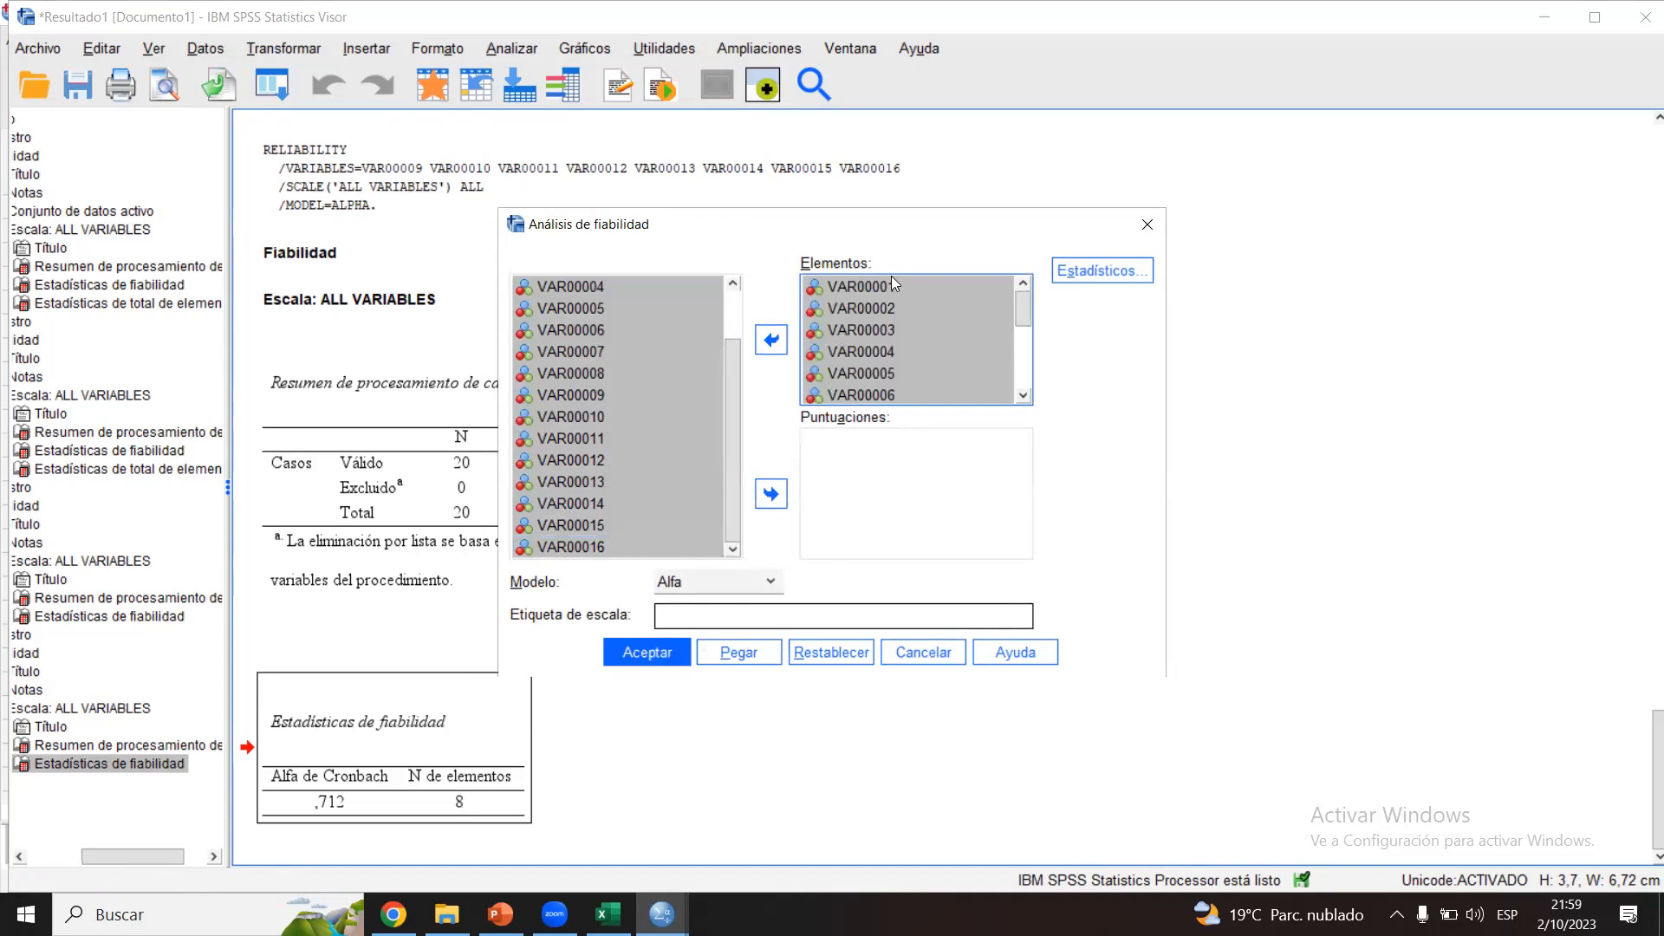
pyautogui.click(664, 662)
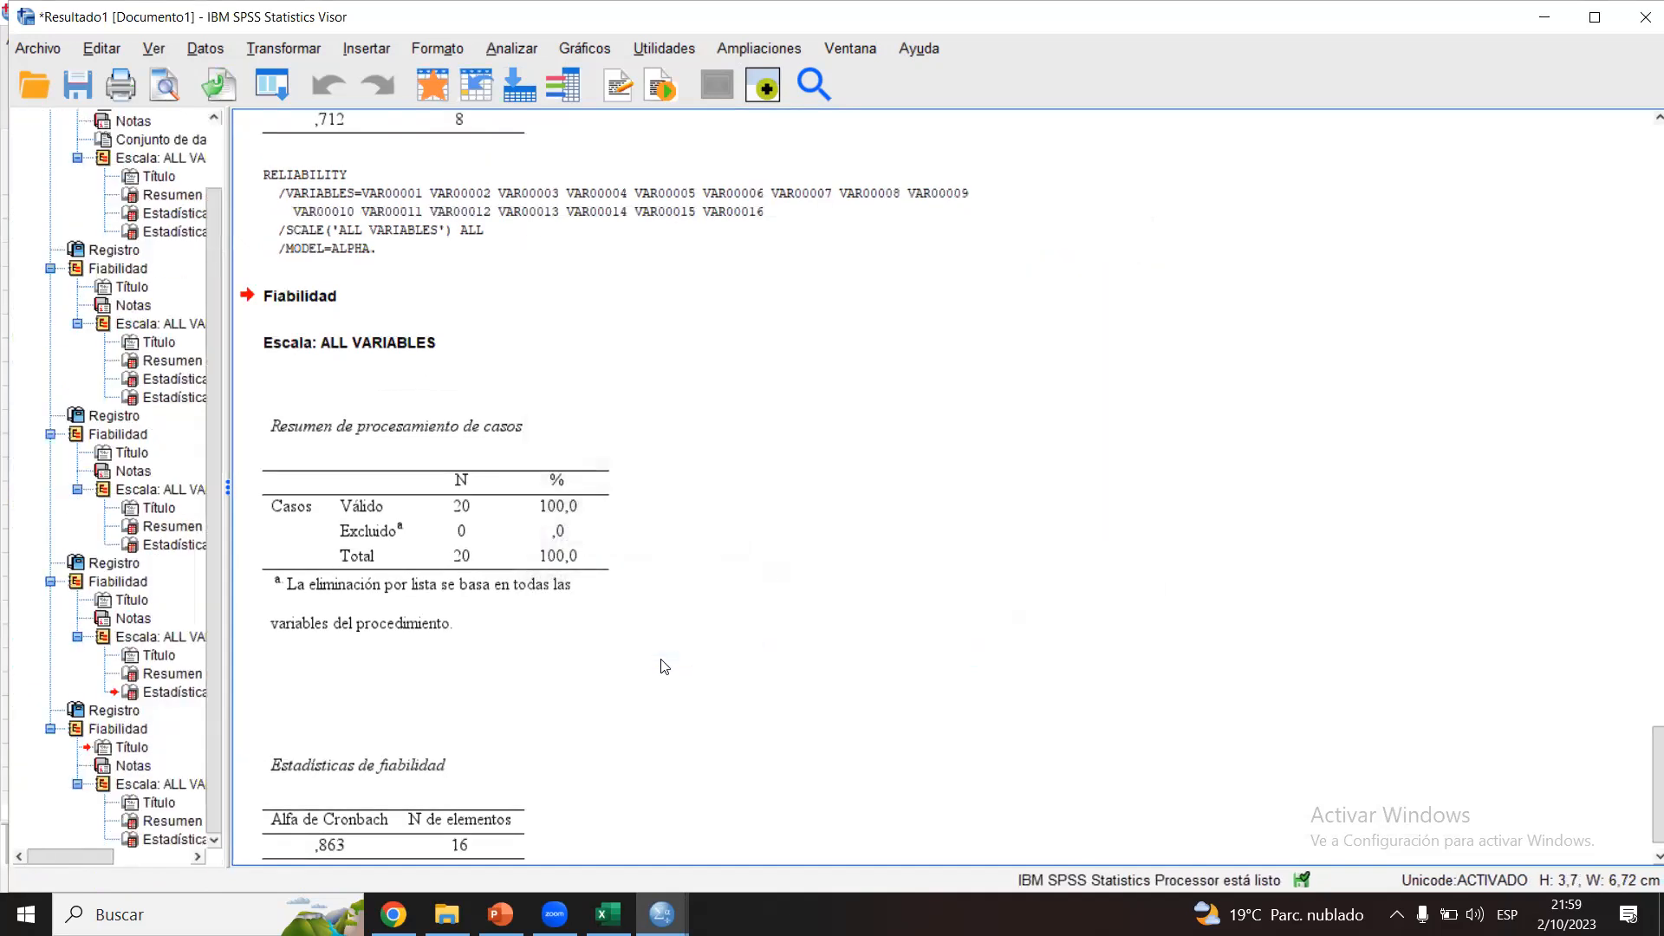
pyautogui.moveTo(1658, 785); pyautogui.dragTo(1638, 819)
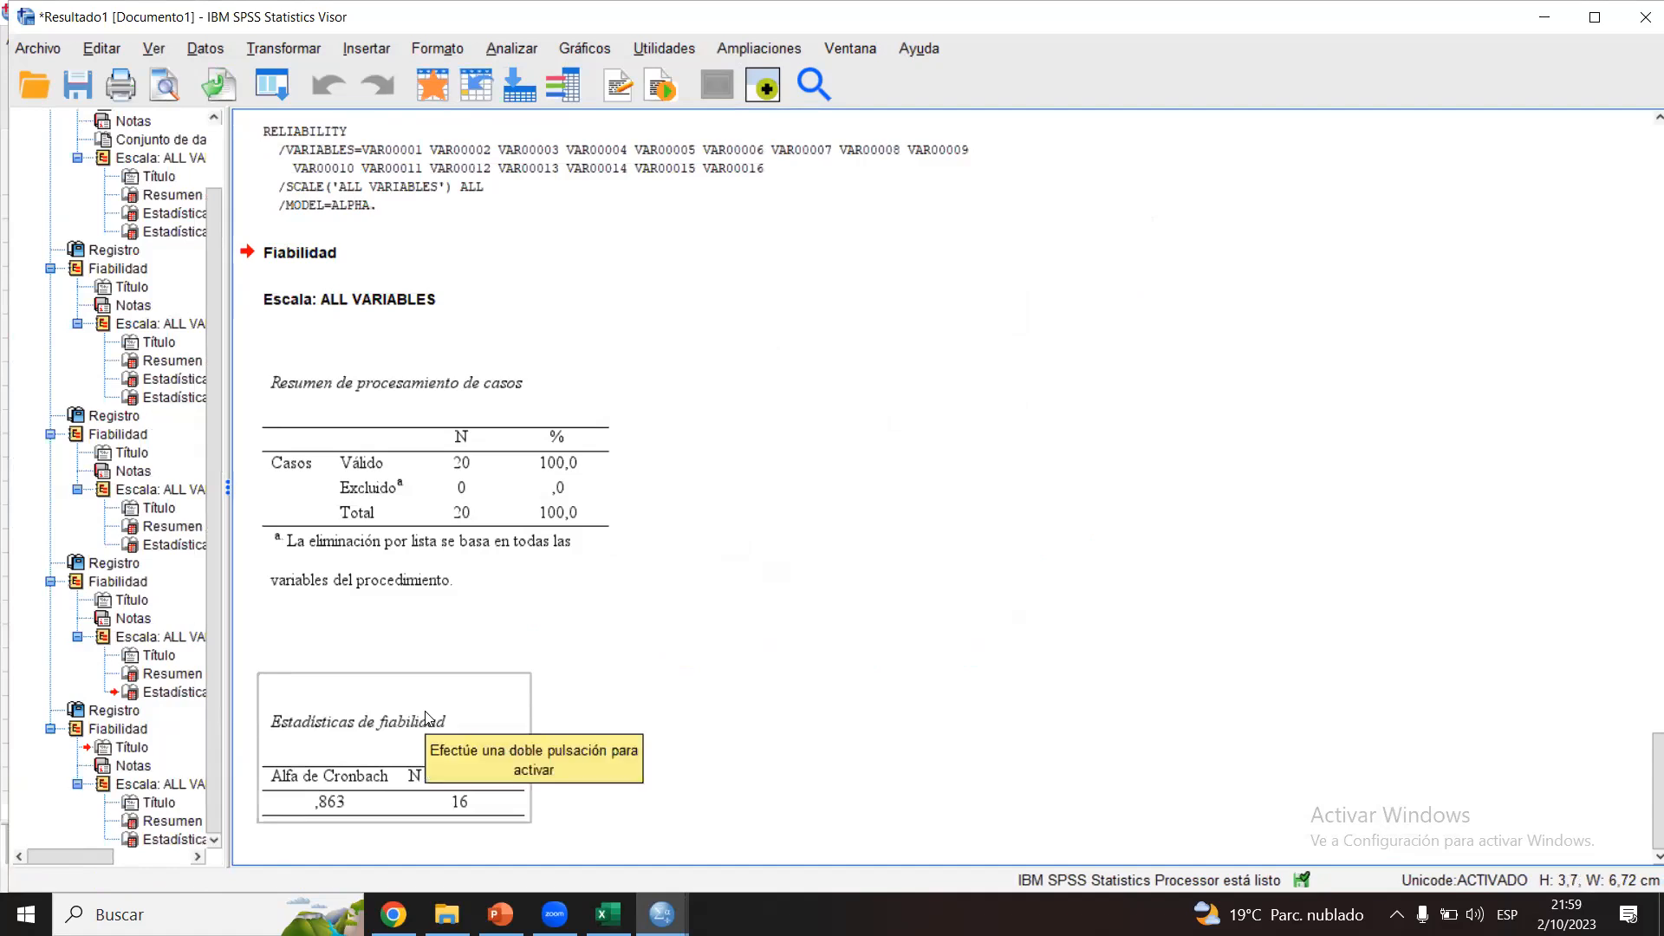
pyautogui.click(433, 756)
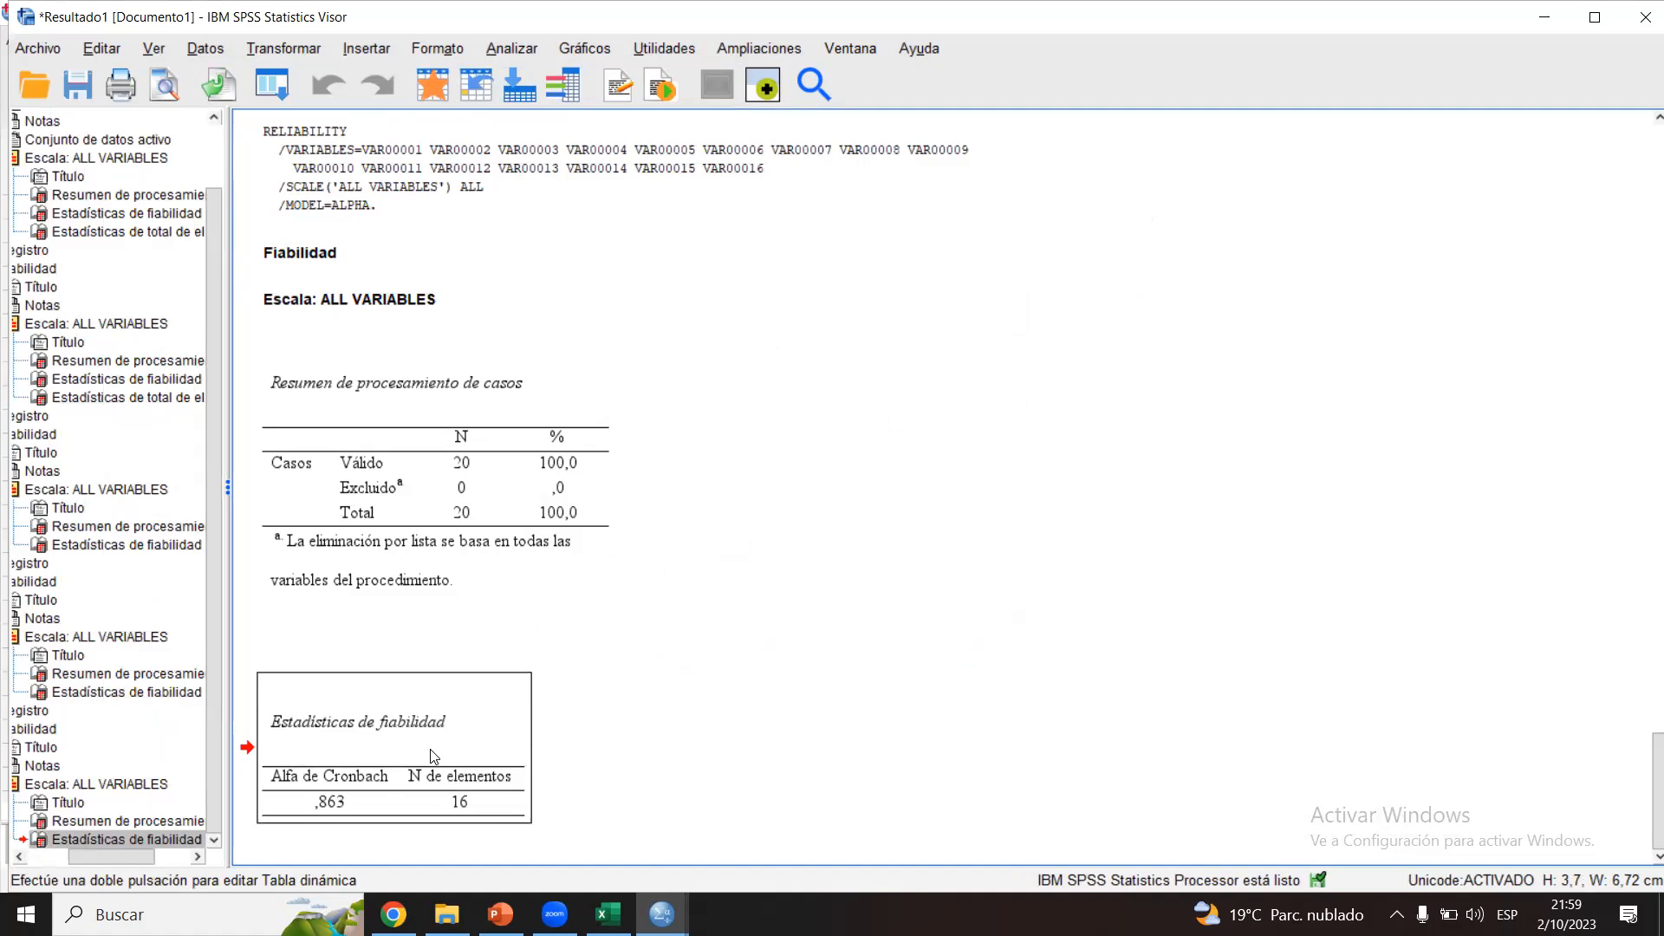
pyautogui.click(695, 613)
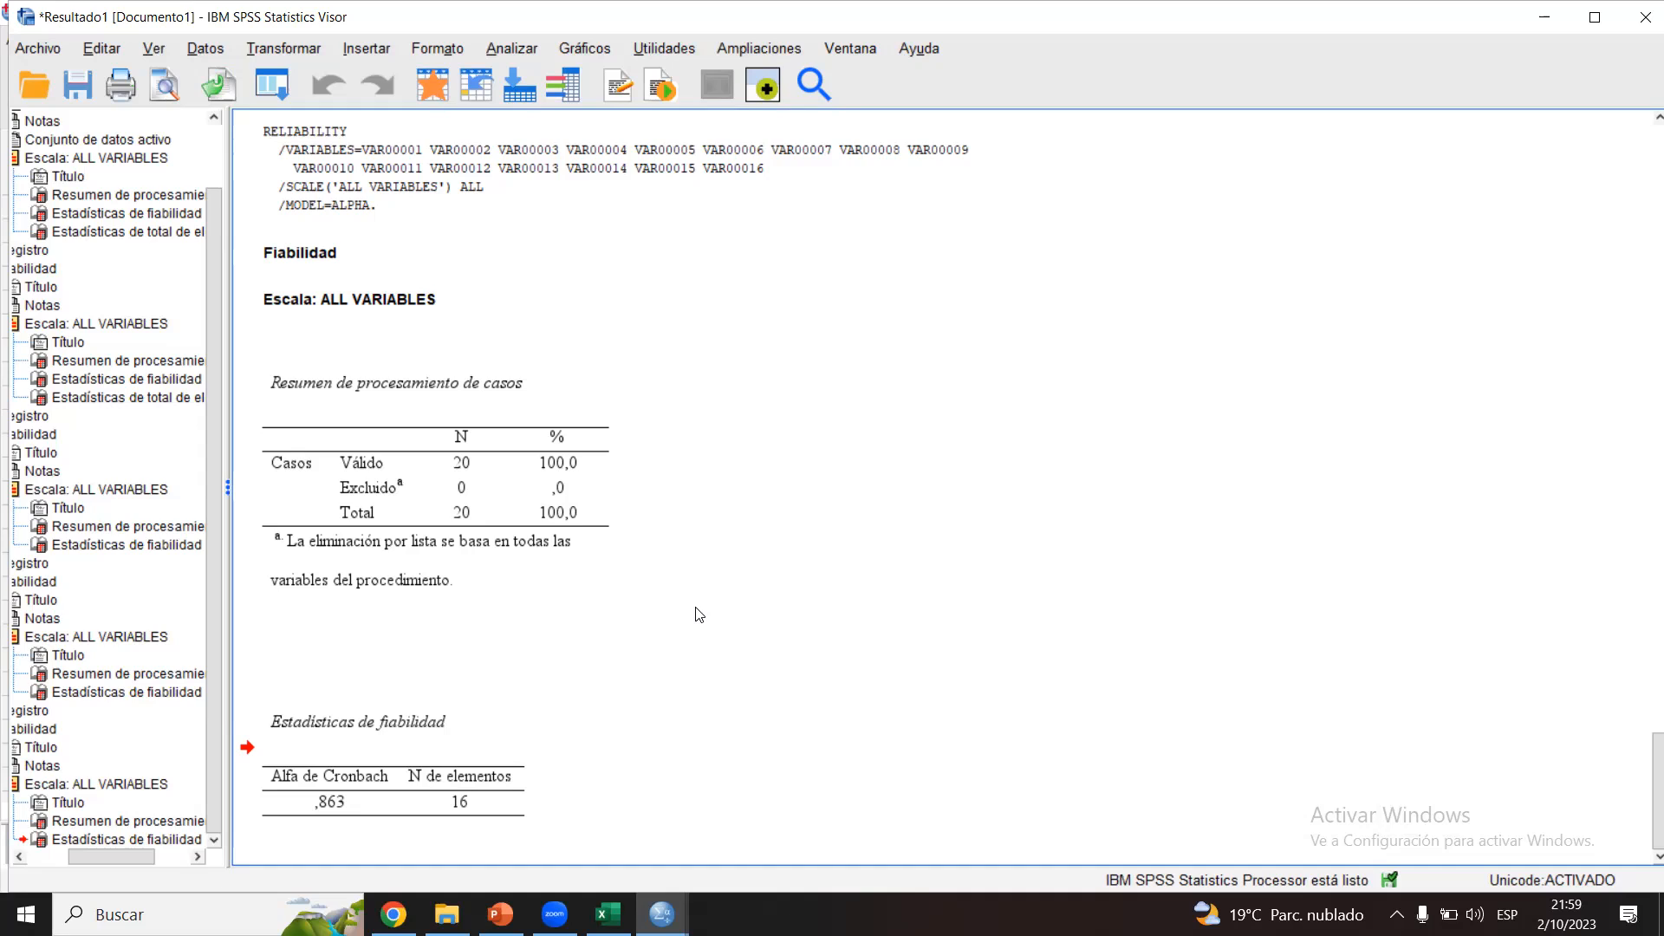
# Step: Switch to Excel and copy the 16 items' responses in B4:Q23 of the Caso 3 - Omega sheet
pyautogui.click(609, 914)
pyautogui.click(965, 387)
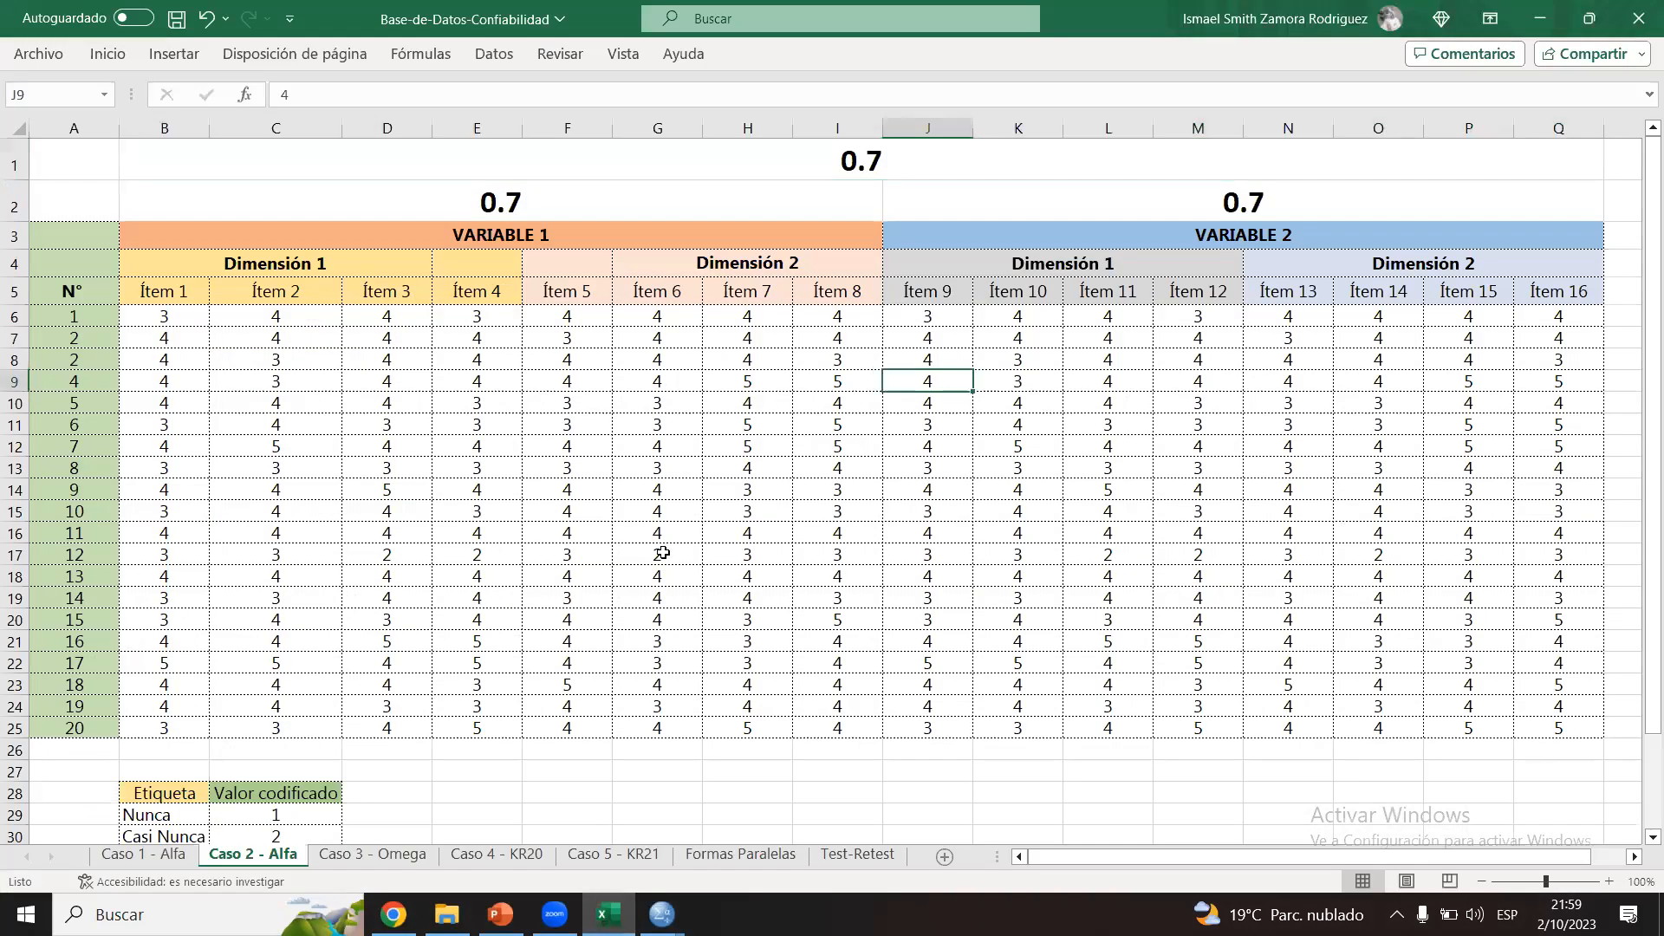
pyautogui.click(332, 858)
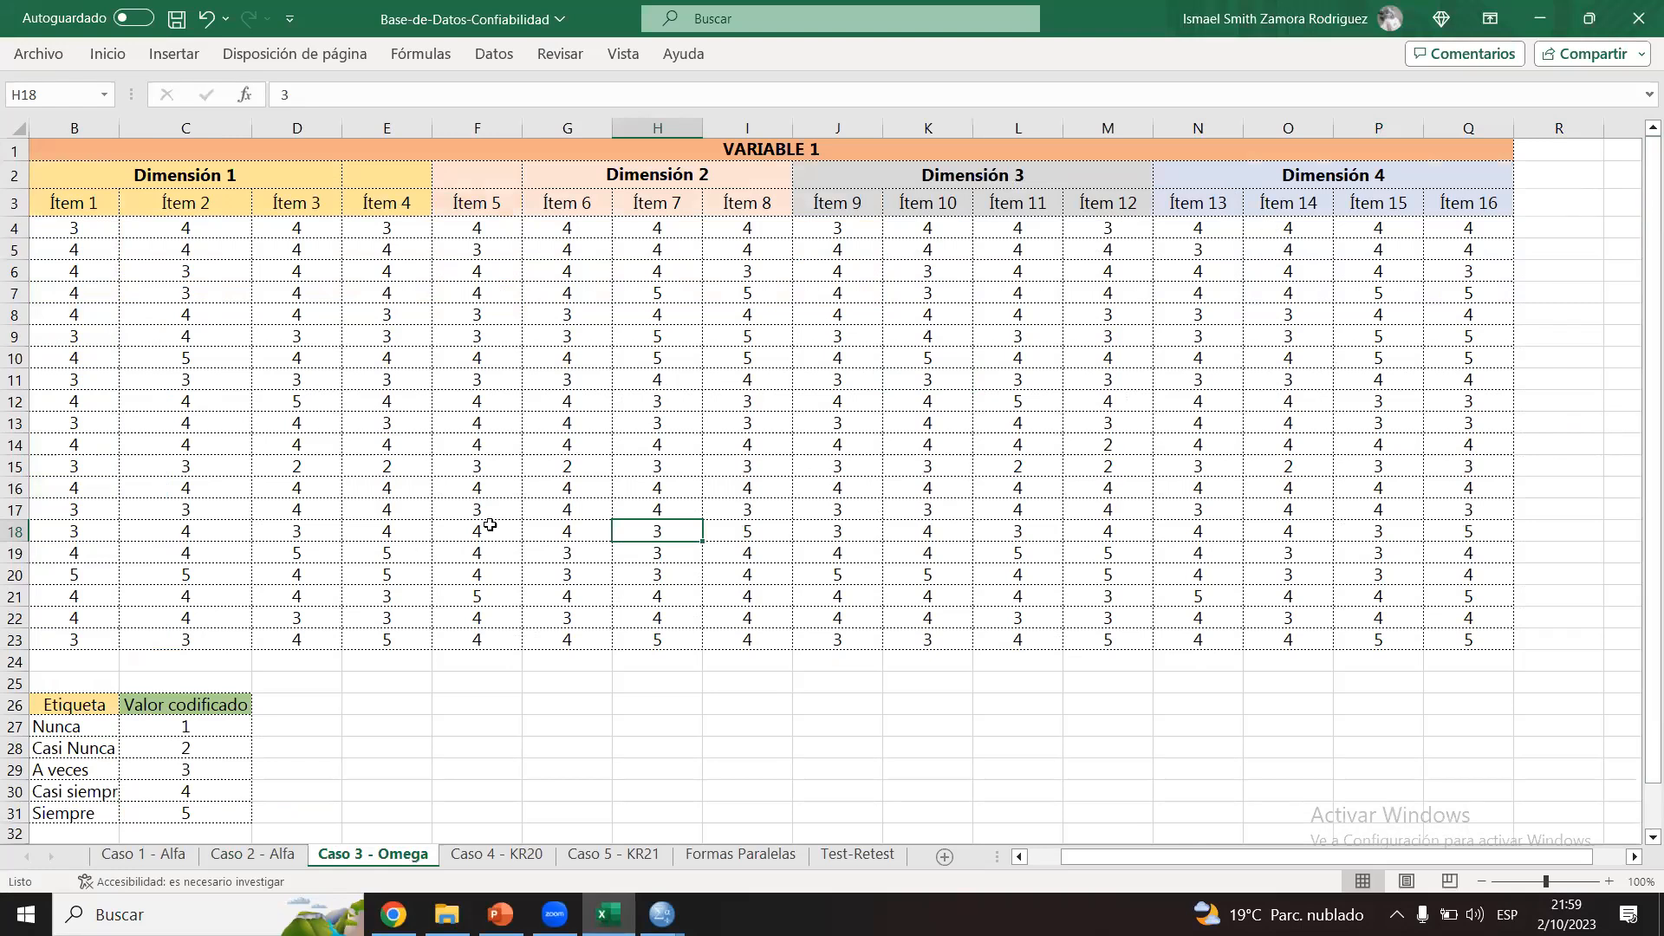
pyautogui.moveTo(1258, 857); pyautogui.dragTo(1131, 878)
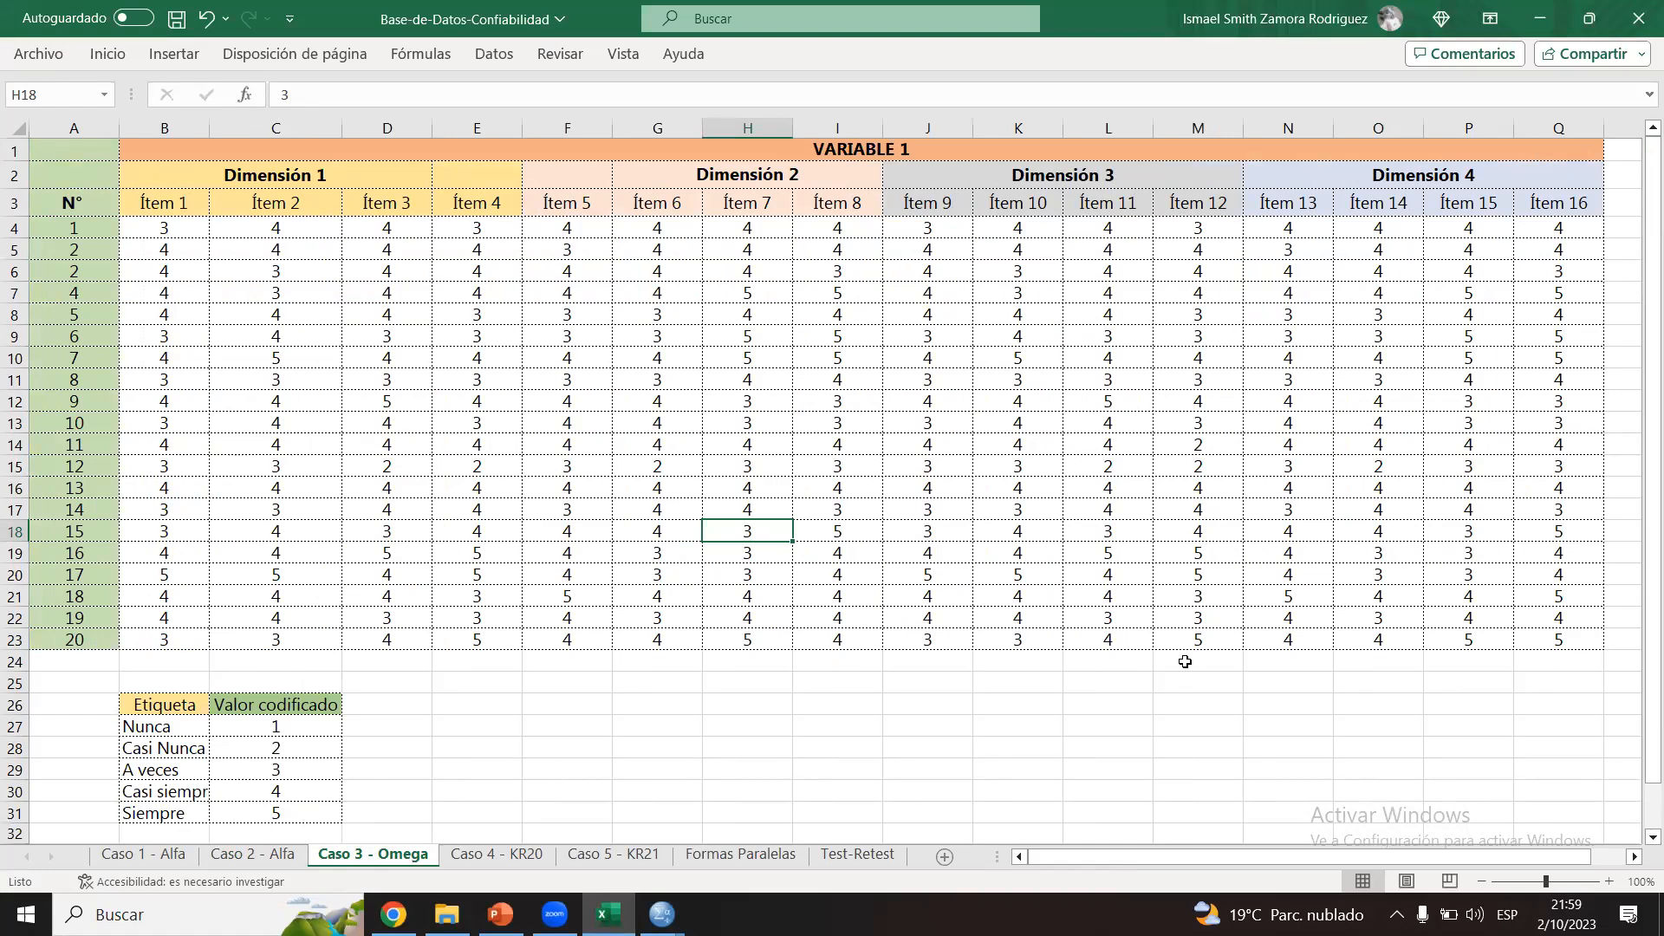
pyautogui.moveTo(187, 234); pyautogui.dragTo(1573, 632)
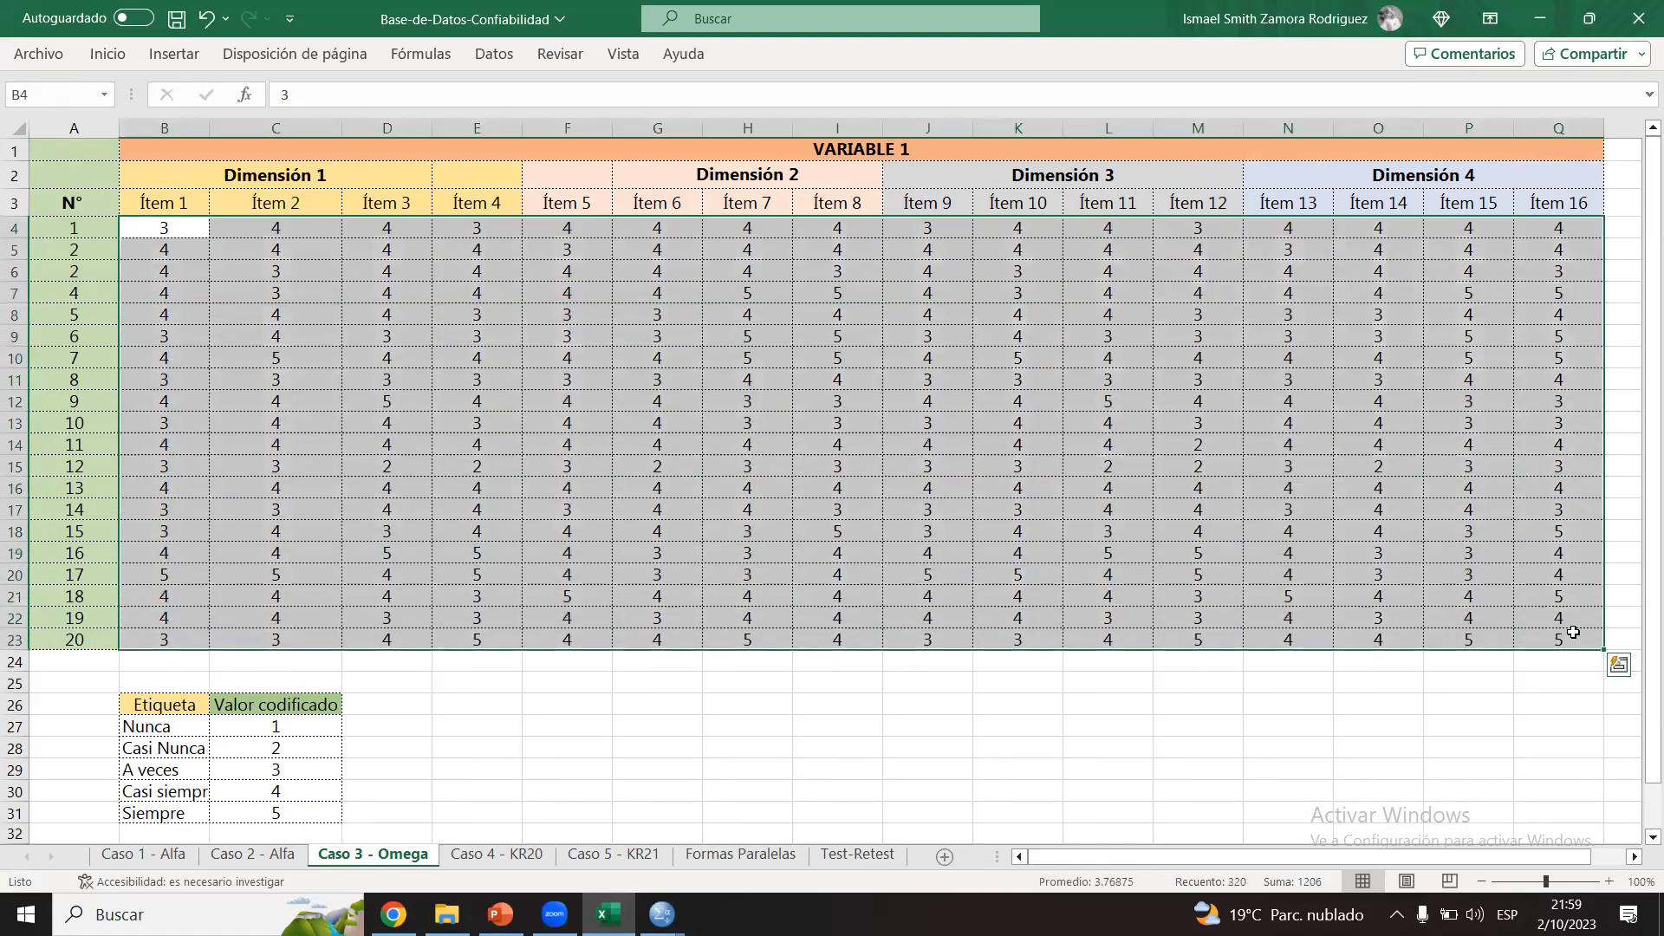
pyautogui.hotkey('ctrl', 'c')
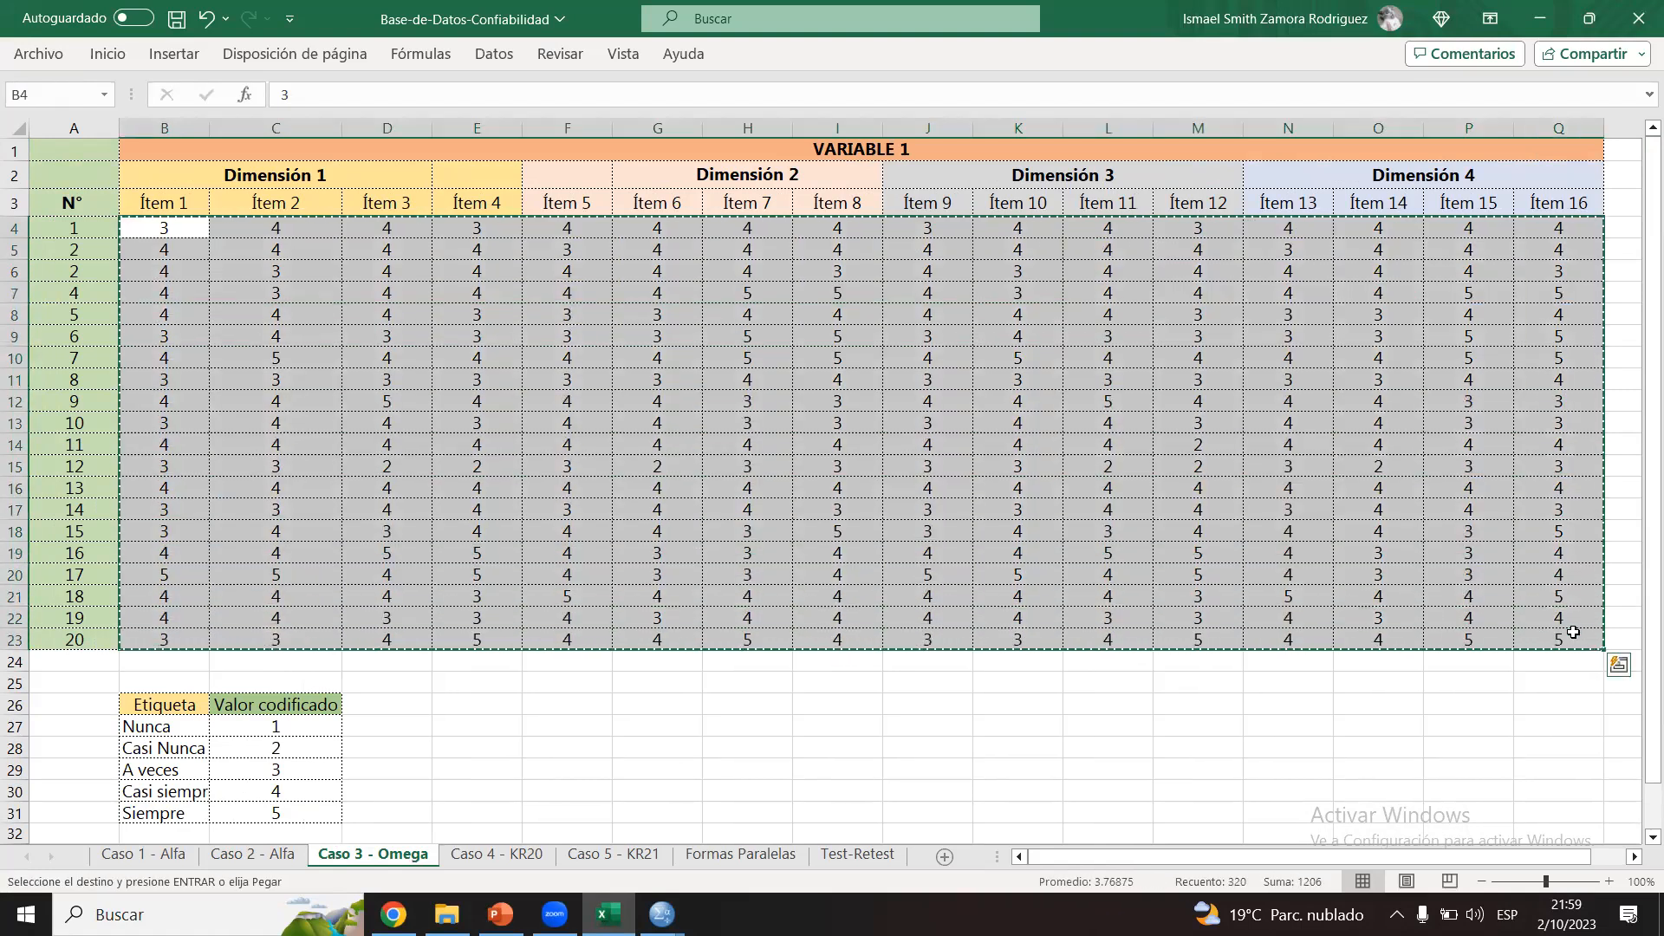
# Step: Switch to SPSS, create a new empty dataset and paste the copied Caso 3 responses starting at row 1 of the first column
pyautogui.click(661, 914)
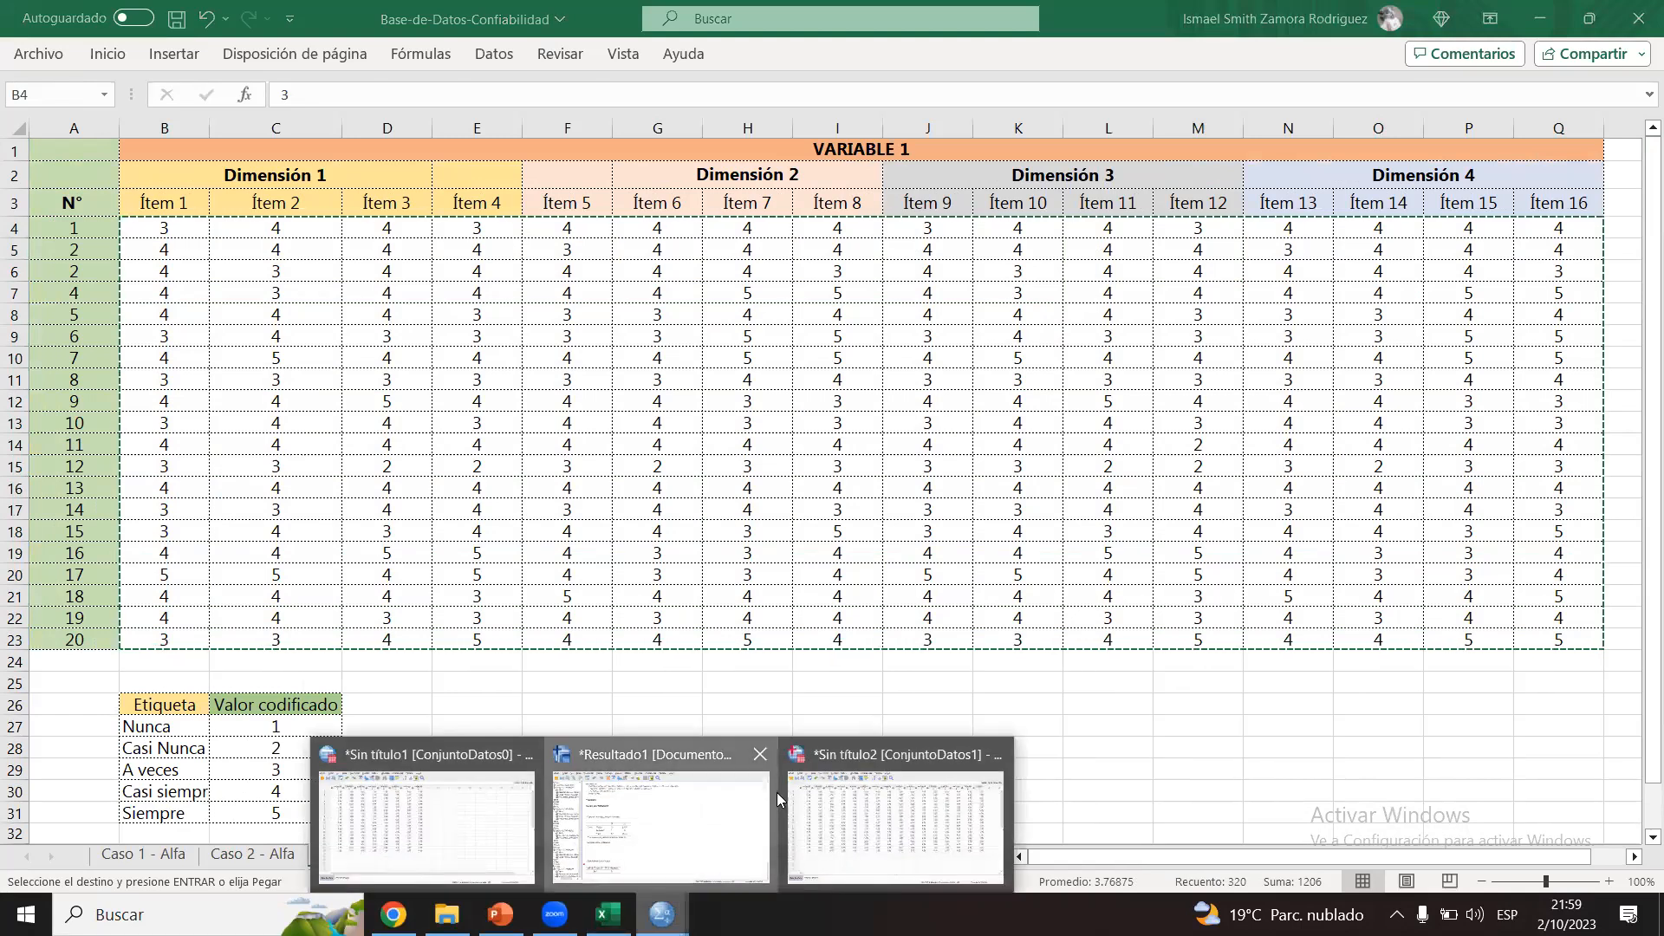
pyautogui.click(777, 792)
pyautogui.click(40, 50)
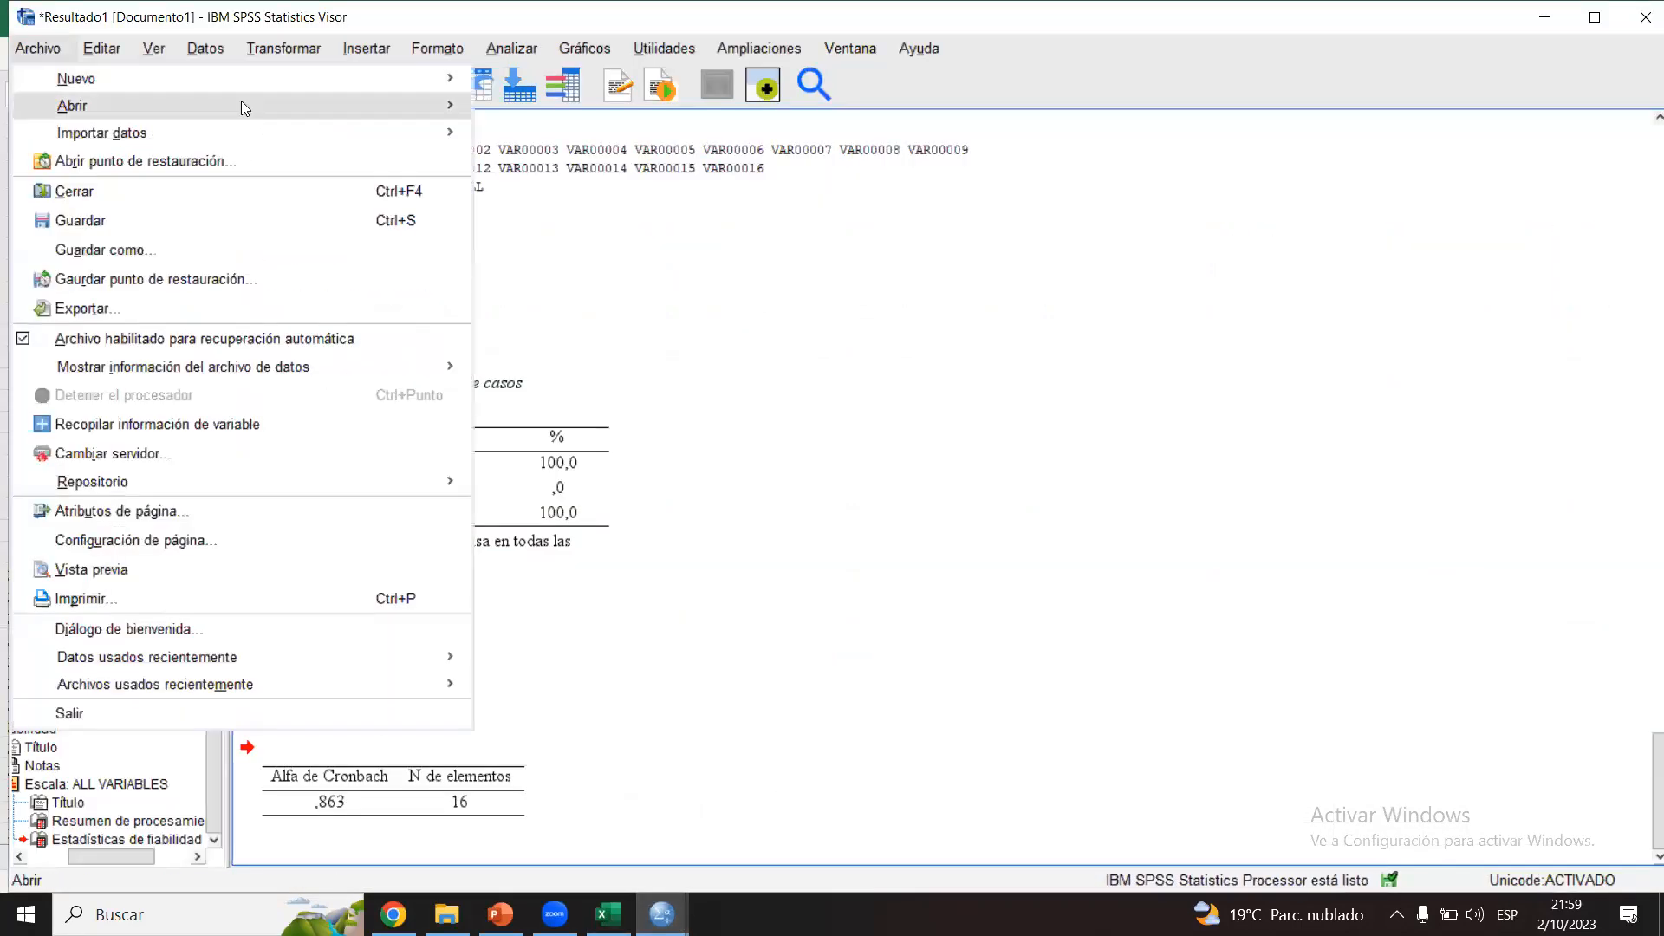
pyautogui.moveTo(333, 82)
pyautogui.click(506, 82)
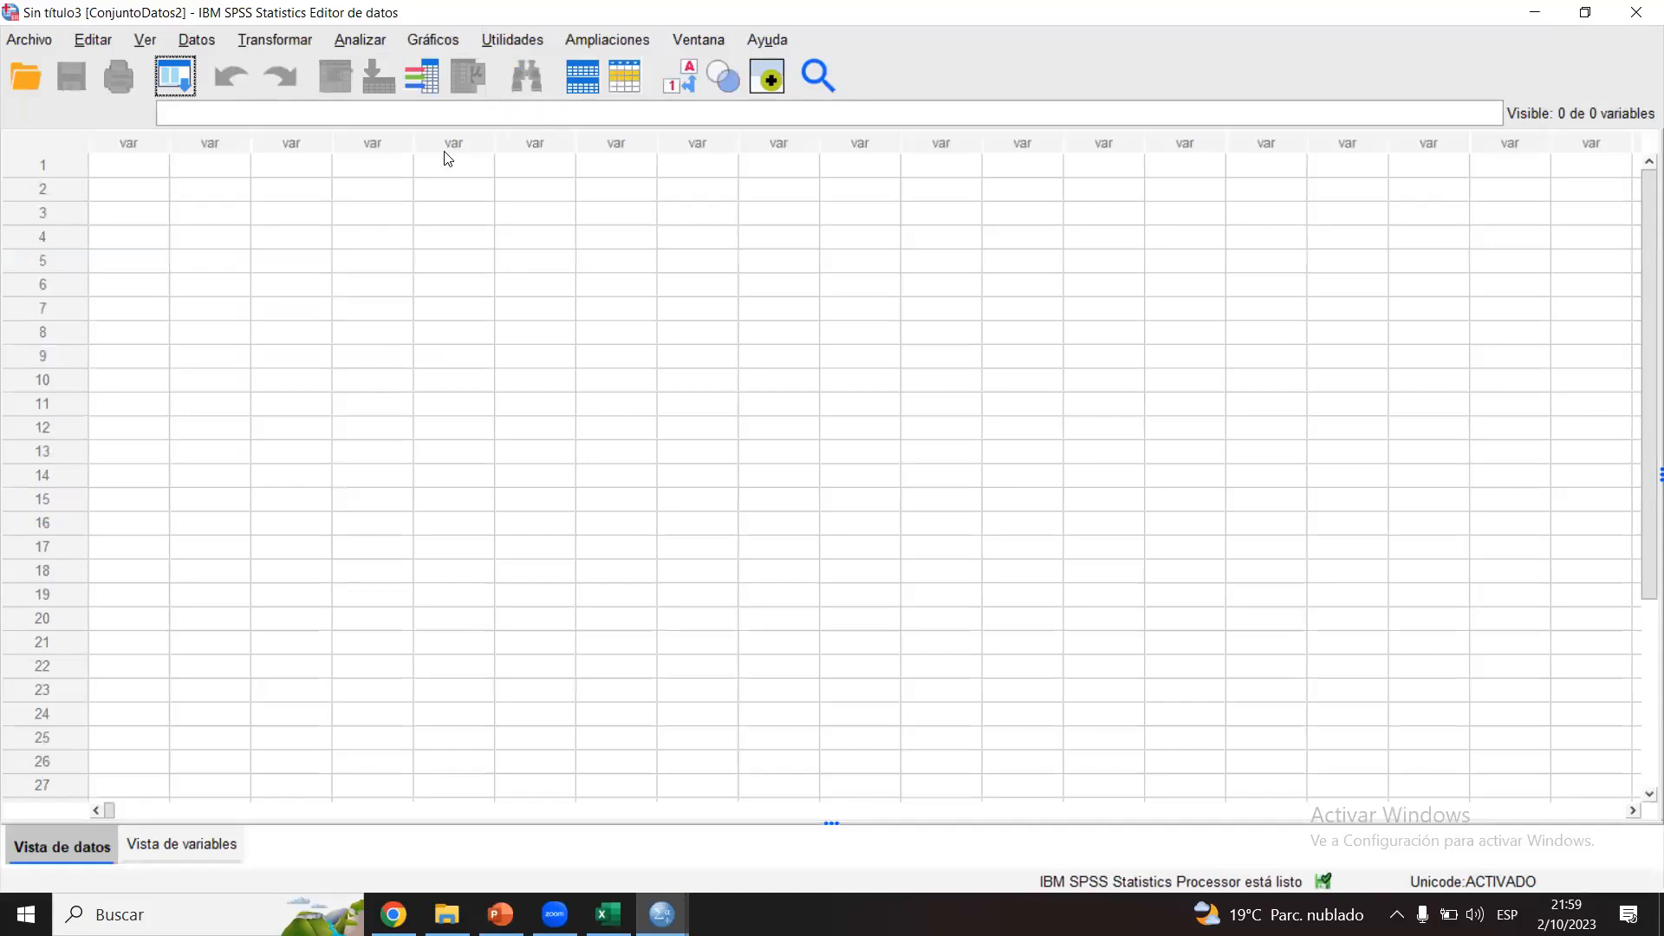
pyautogui.click(140, 160)
pyautogui.rightClick(140, 160)
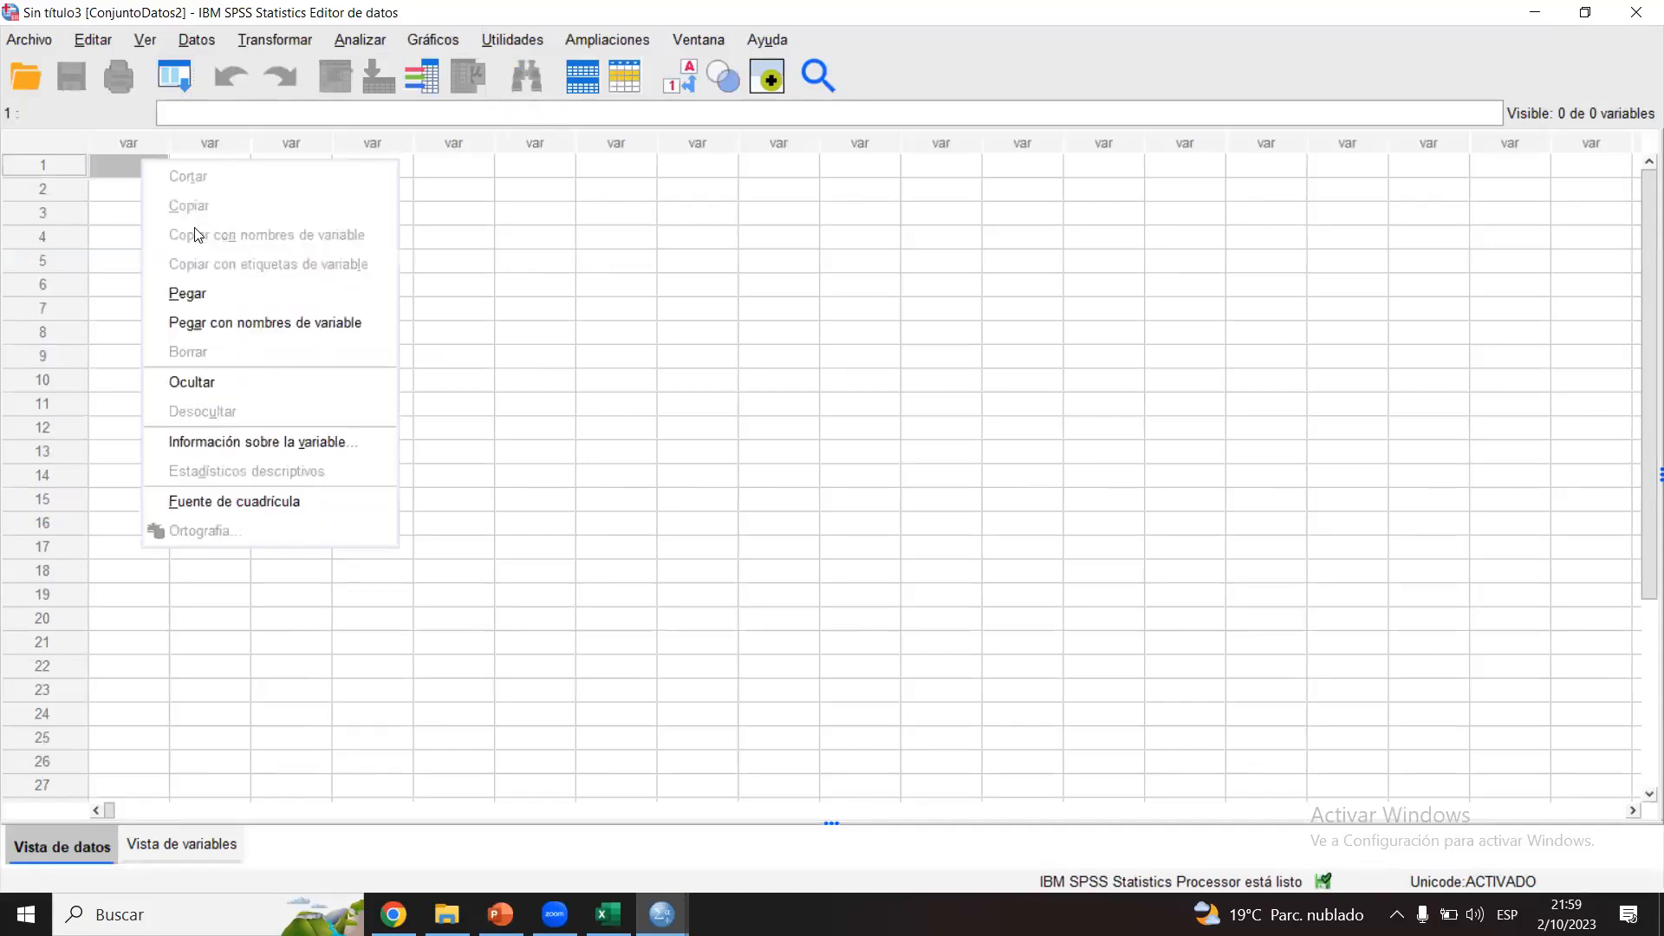
pyautogui.click(188, 293)
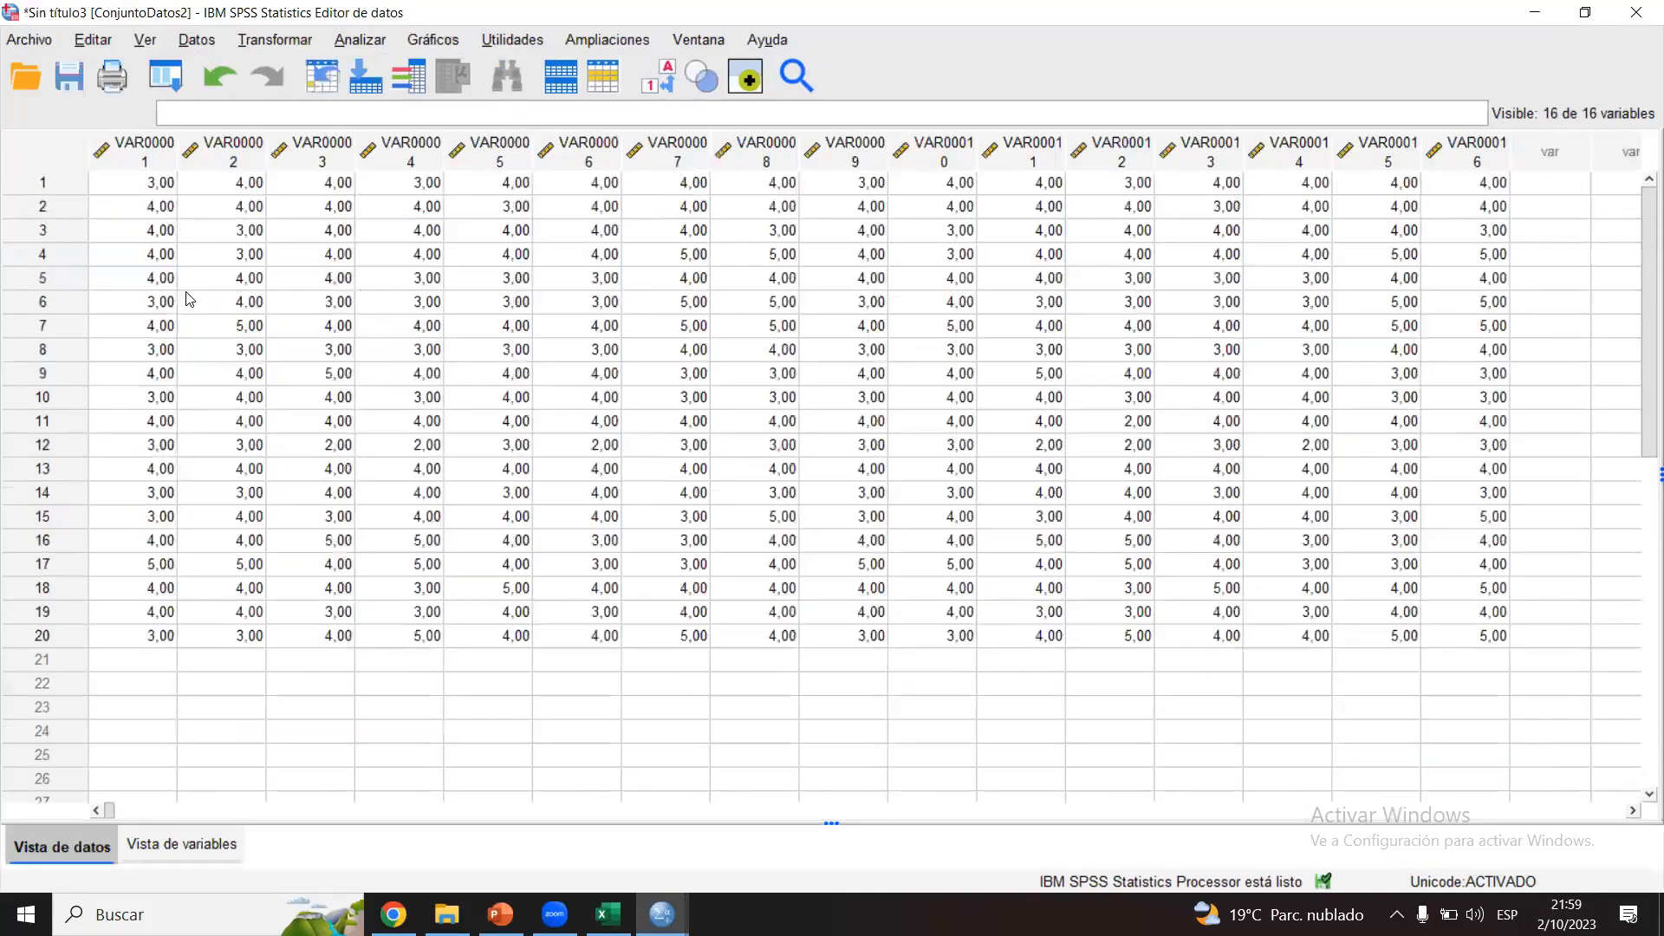
# Step: Start a scale reliability analysis and add all 16 items, VAR00001 to VAR00016, as its elements
pyautogui.click(357, 44)
pyautogui.moveTo(476, 477)
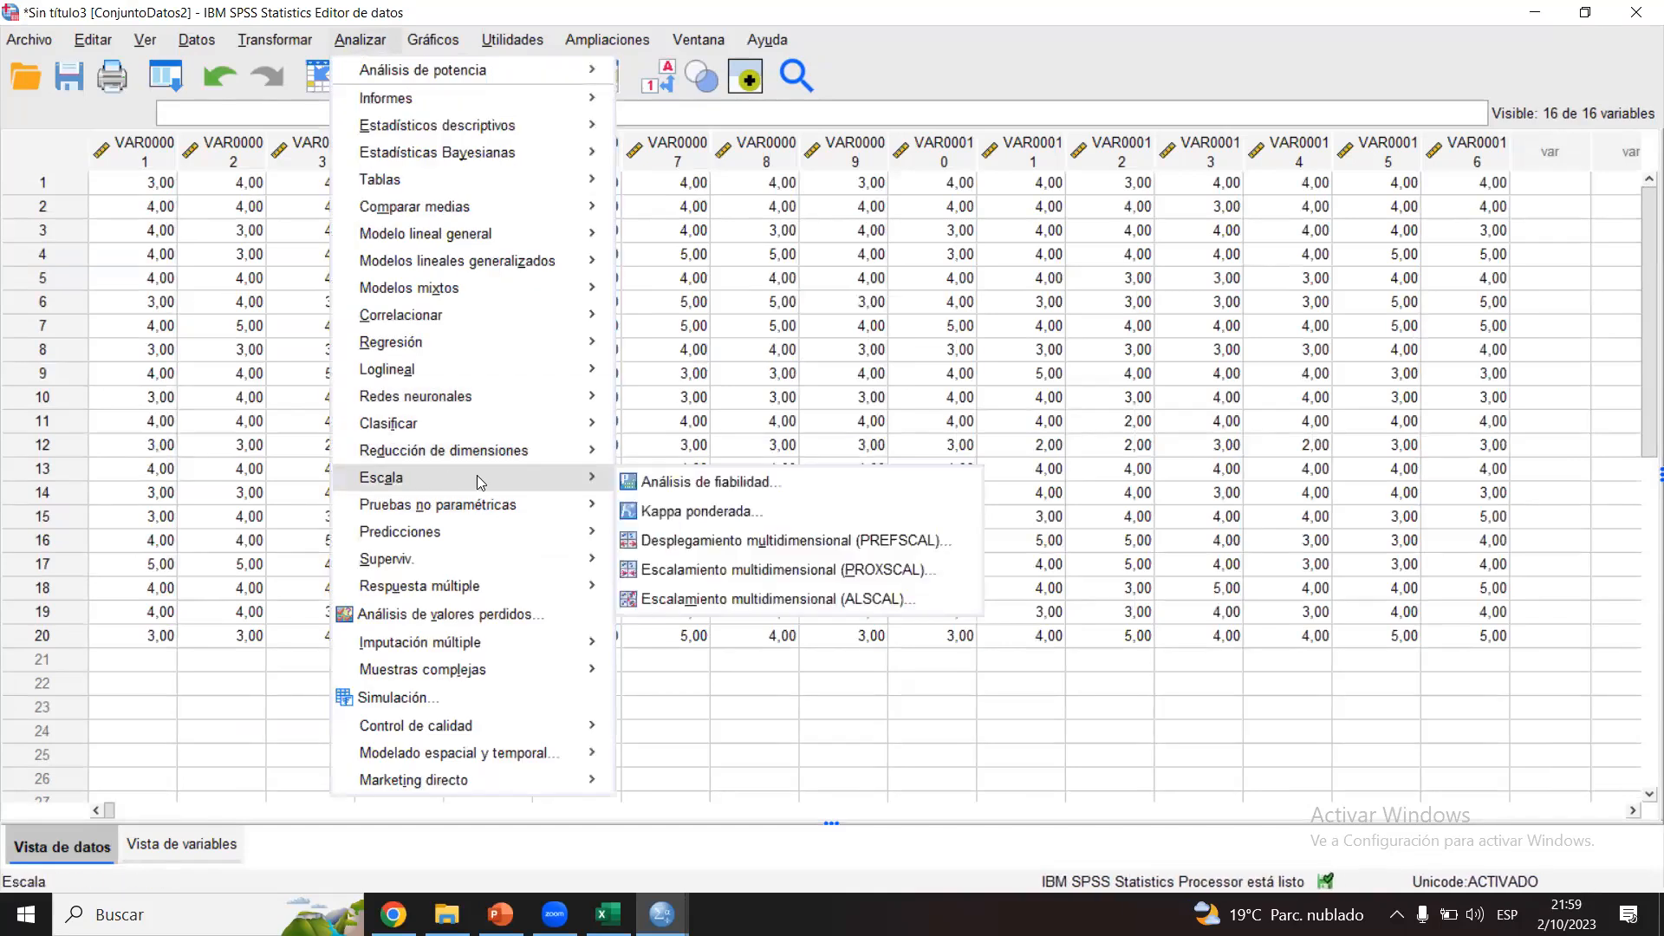
pyautogui.click(676, 482)
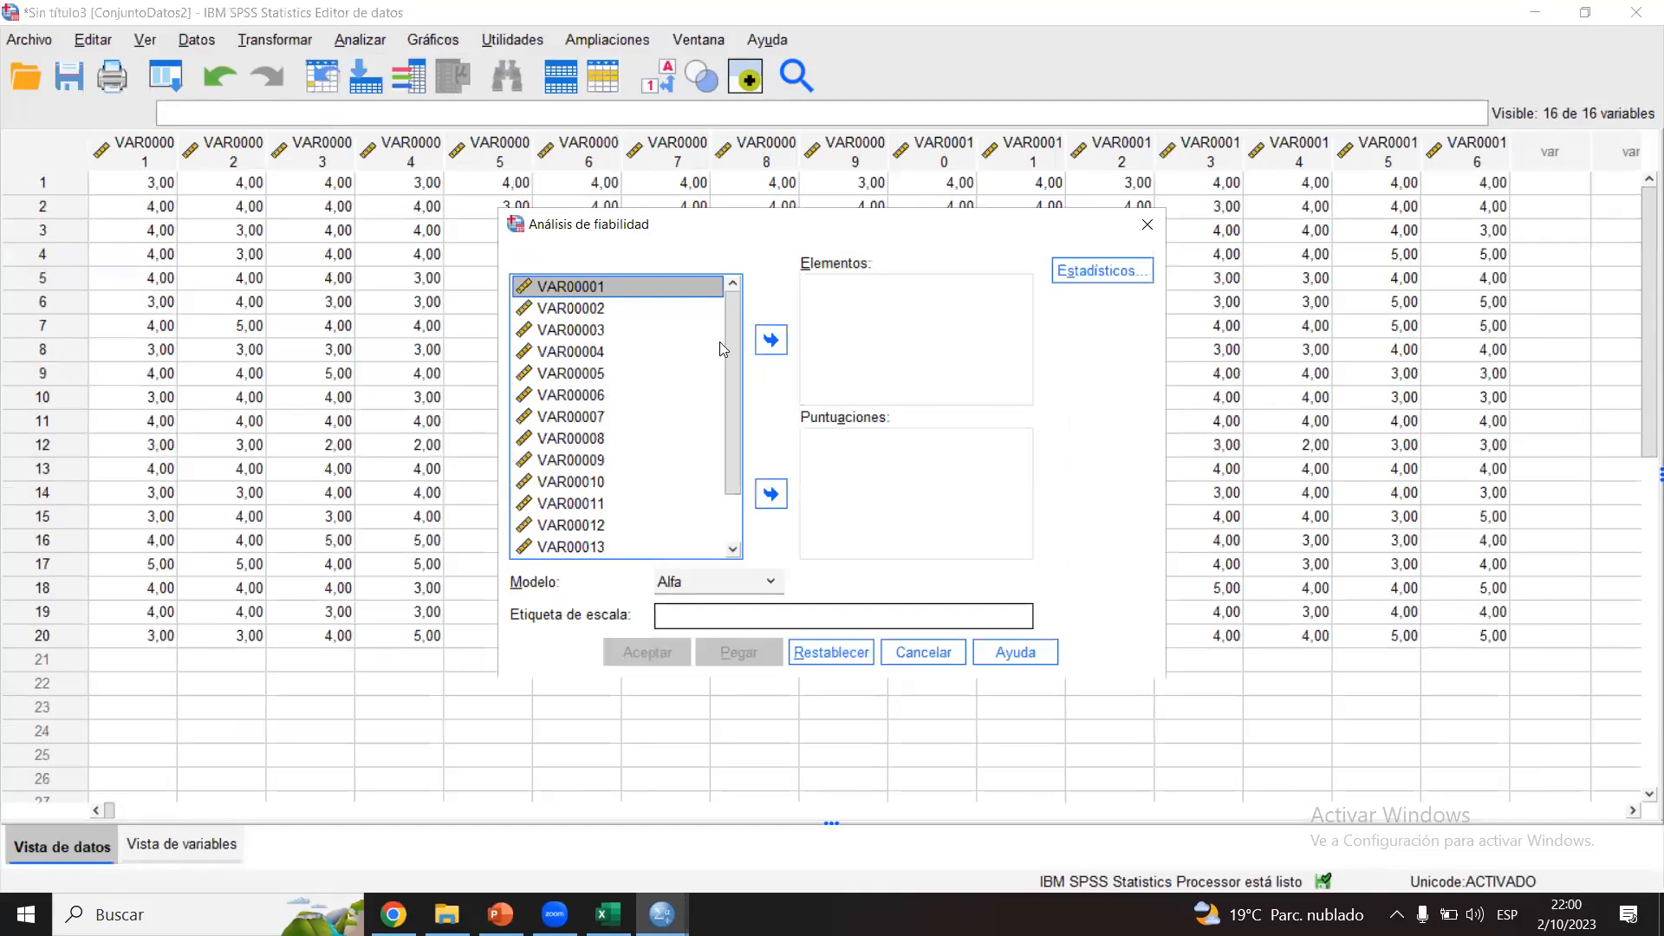
pyautogui.scroll(-1, 728, 352)
pyautogui.keyDown('shift'); pyautogui.click(593, 547); pyautogui.keyUp('shift')
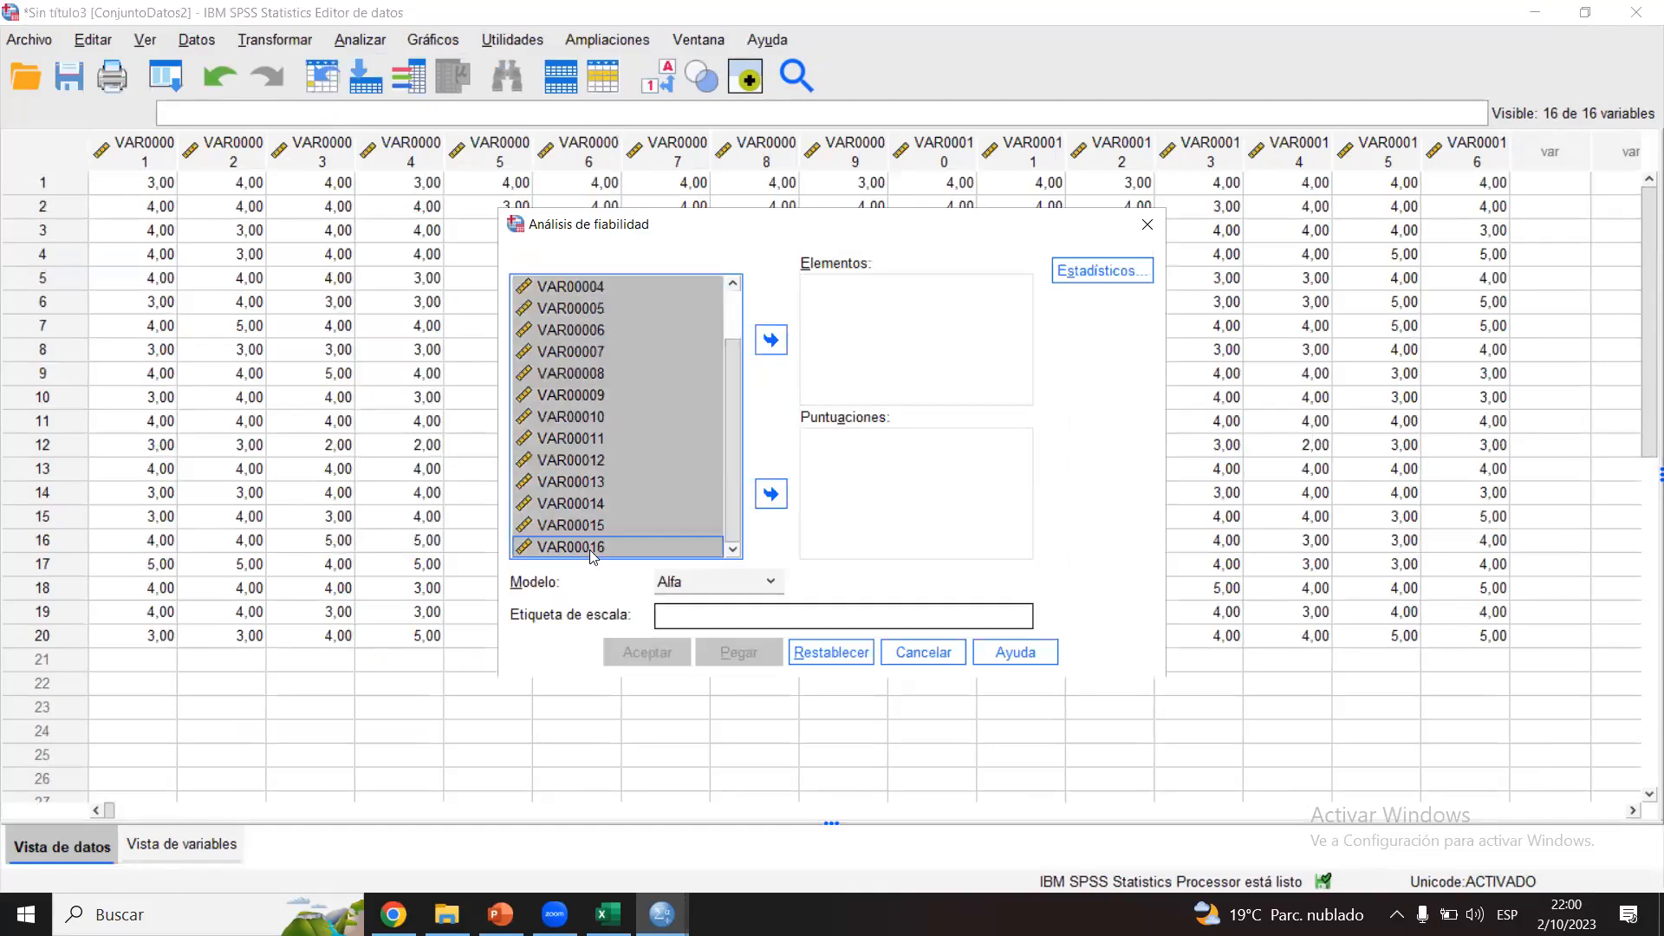
pyautogui.click(771, 339)
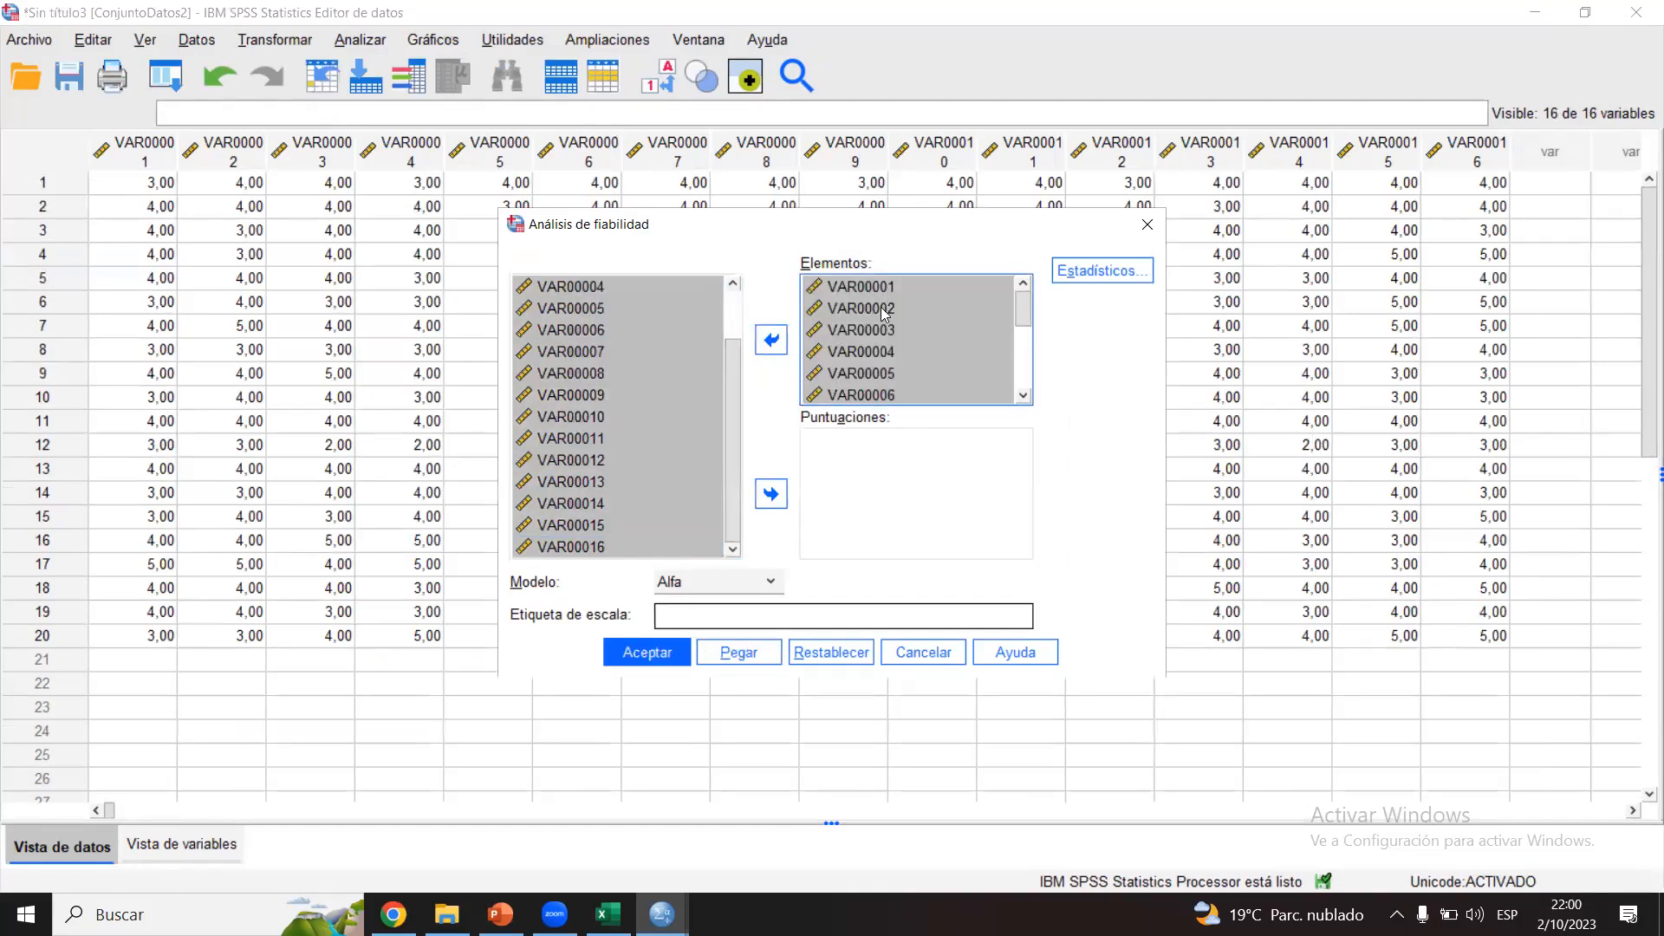
# Step: Set the reliability model to Omega, run the analysis, and check the McDonald's omega reliability statistics table
pyautogui.click(714, 583)
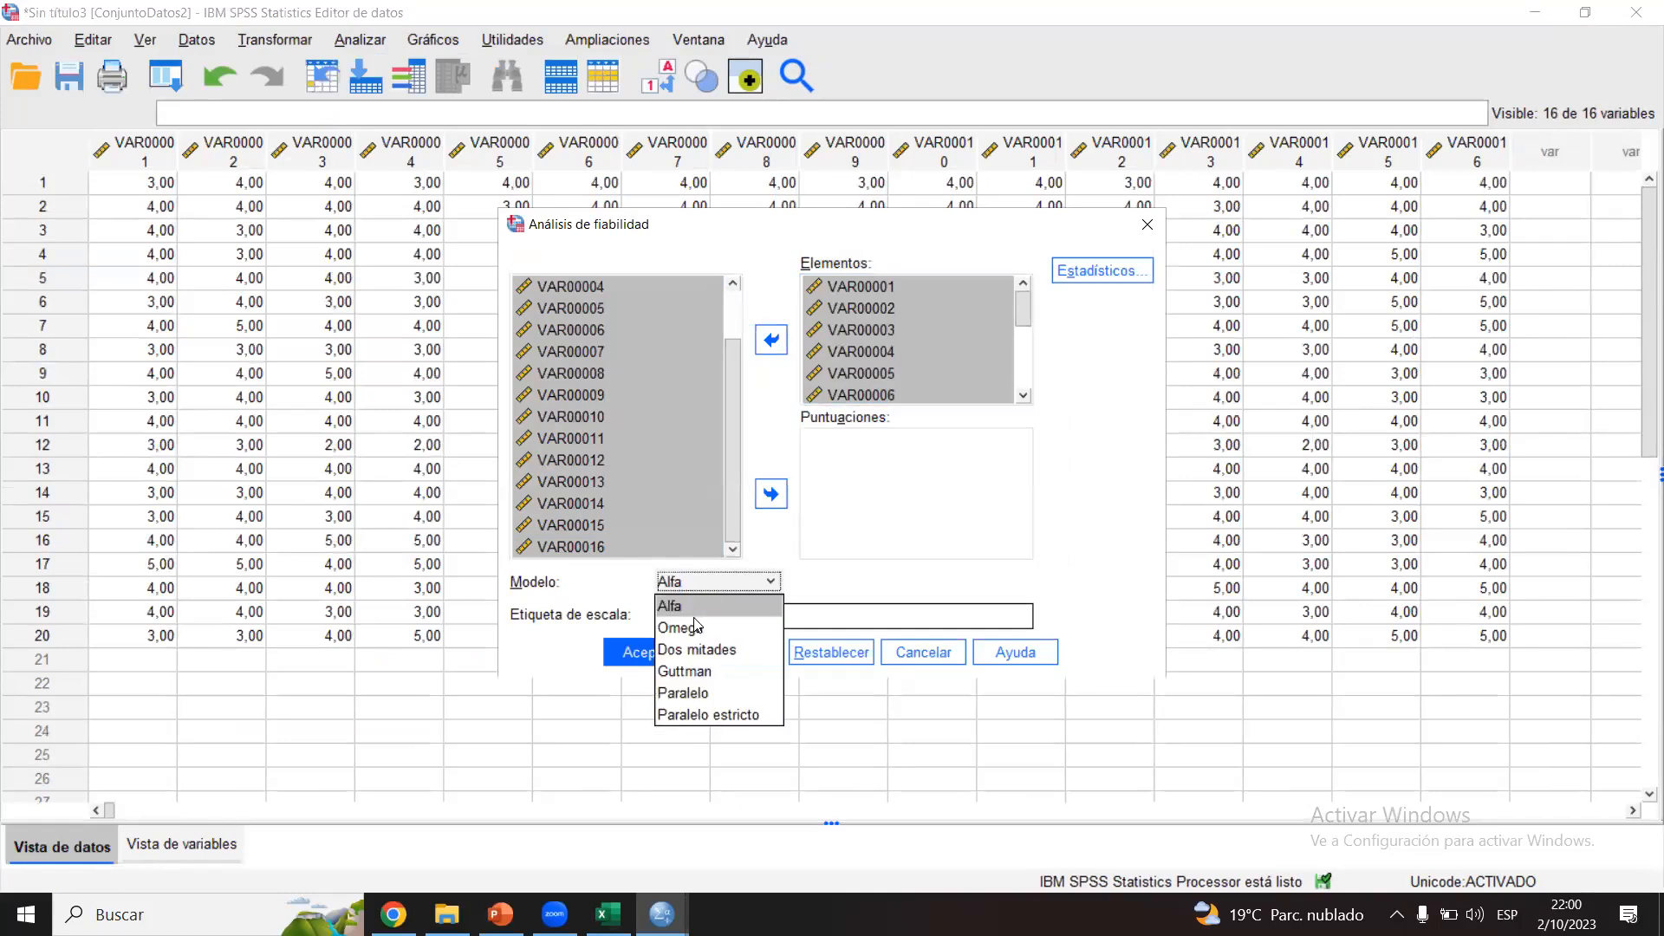
pyautogui.click(692, 619)
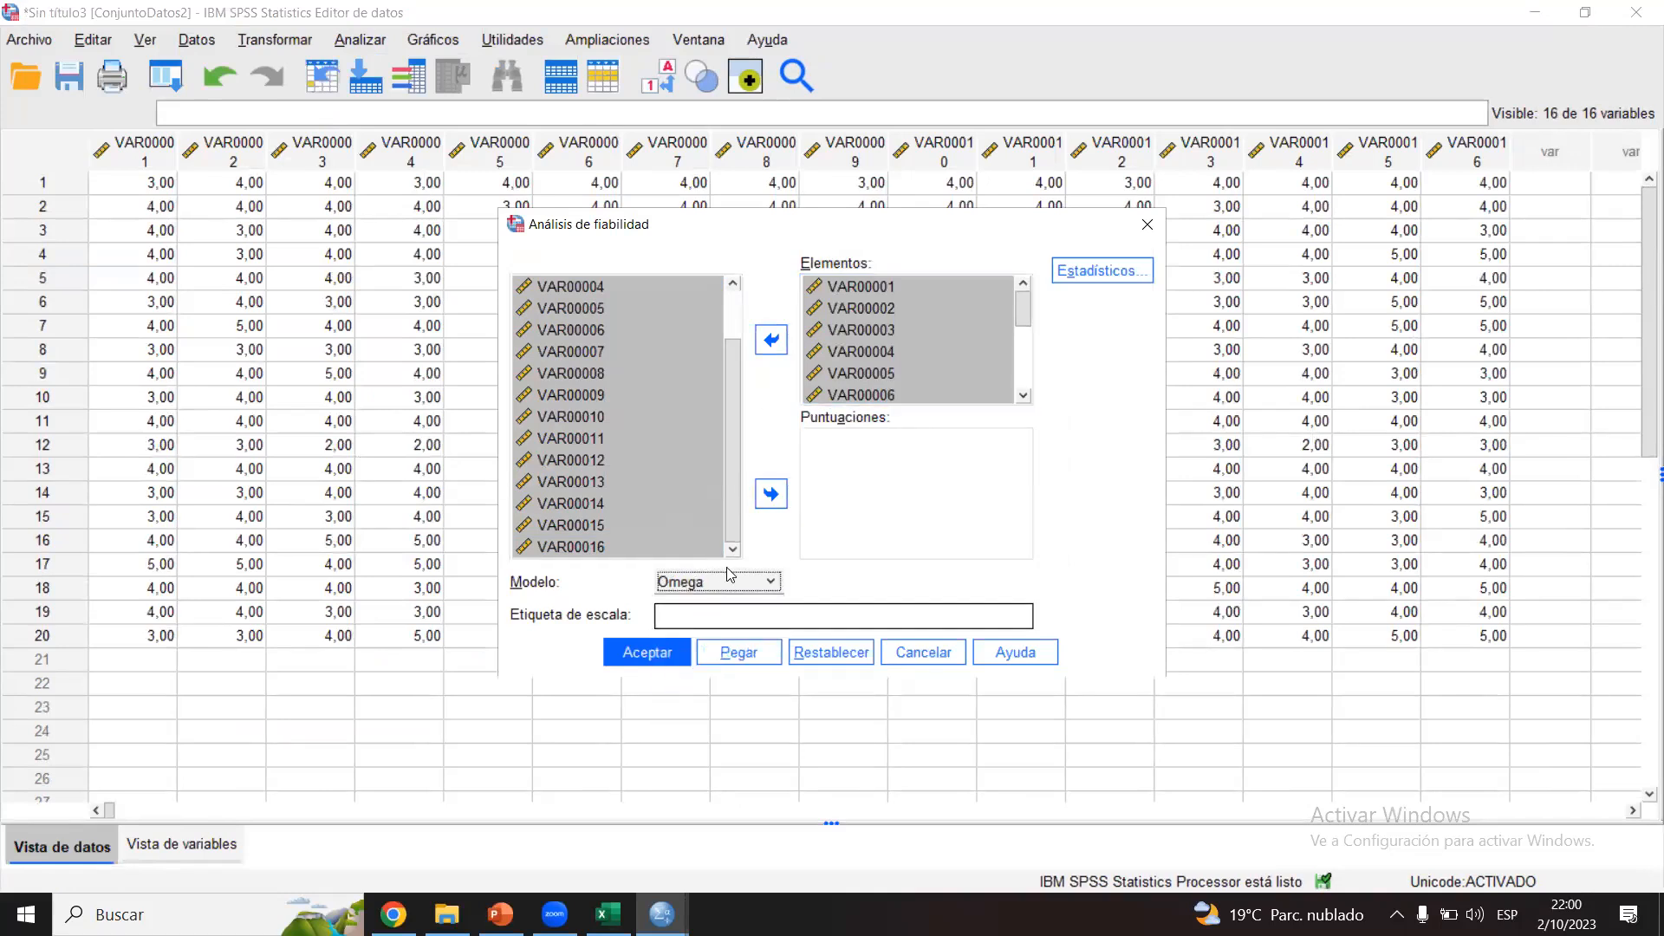
pyautogui.click(648, 655)
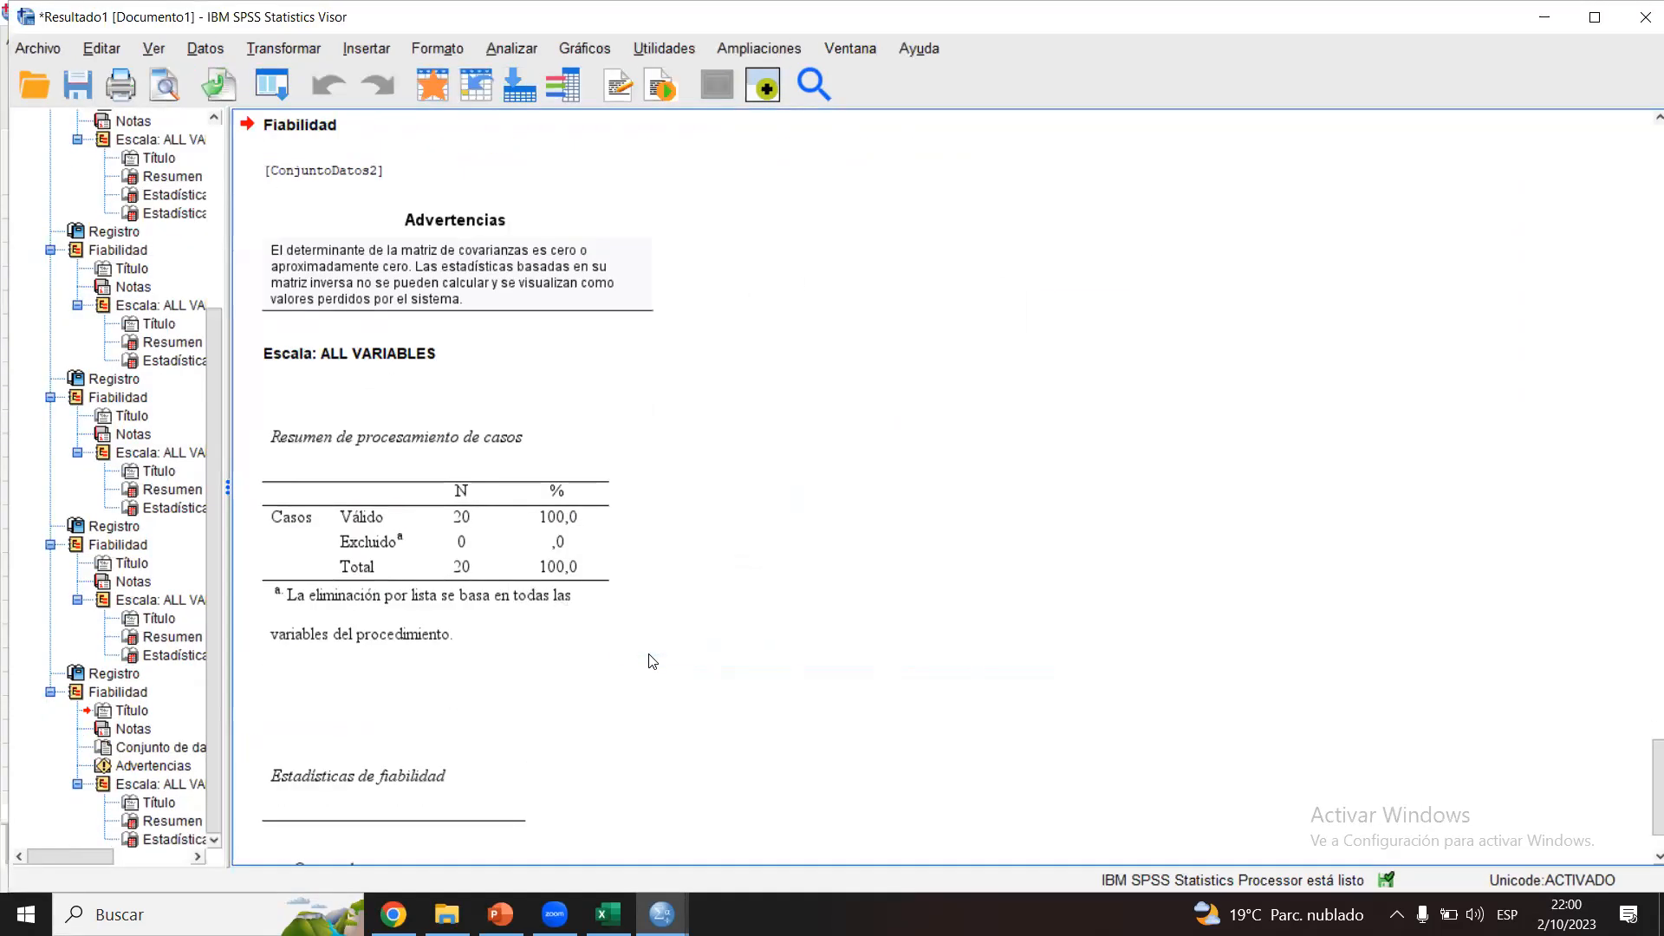
pyautogui.click(438, 485)
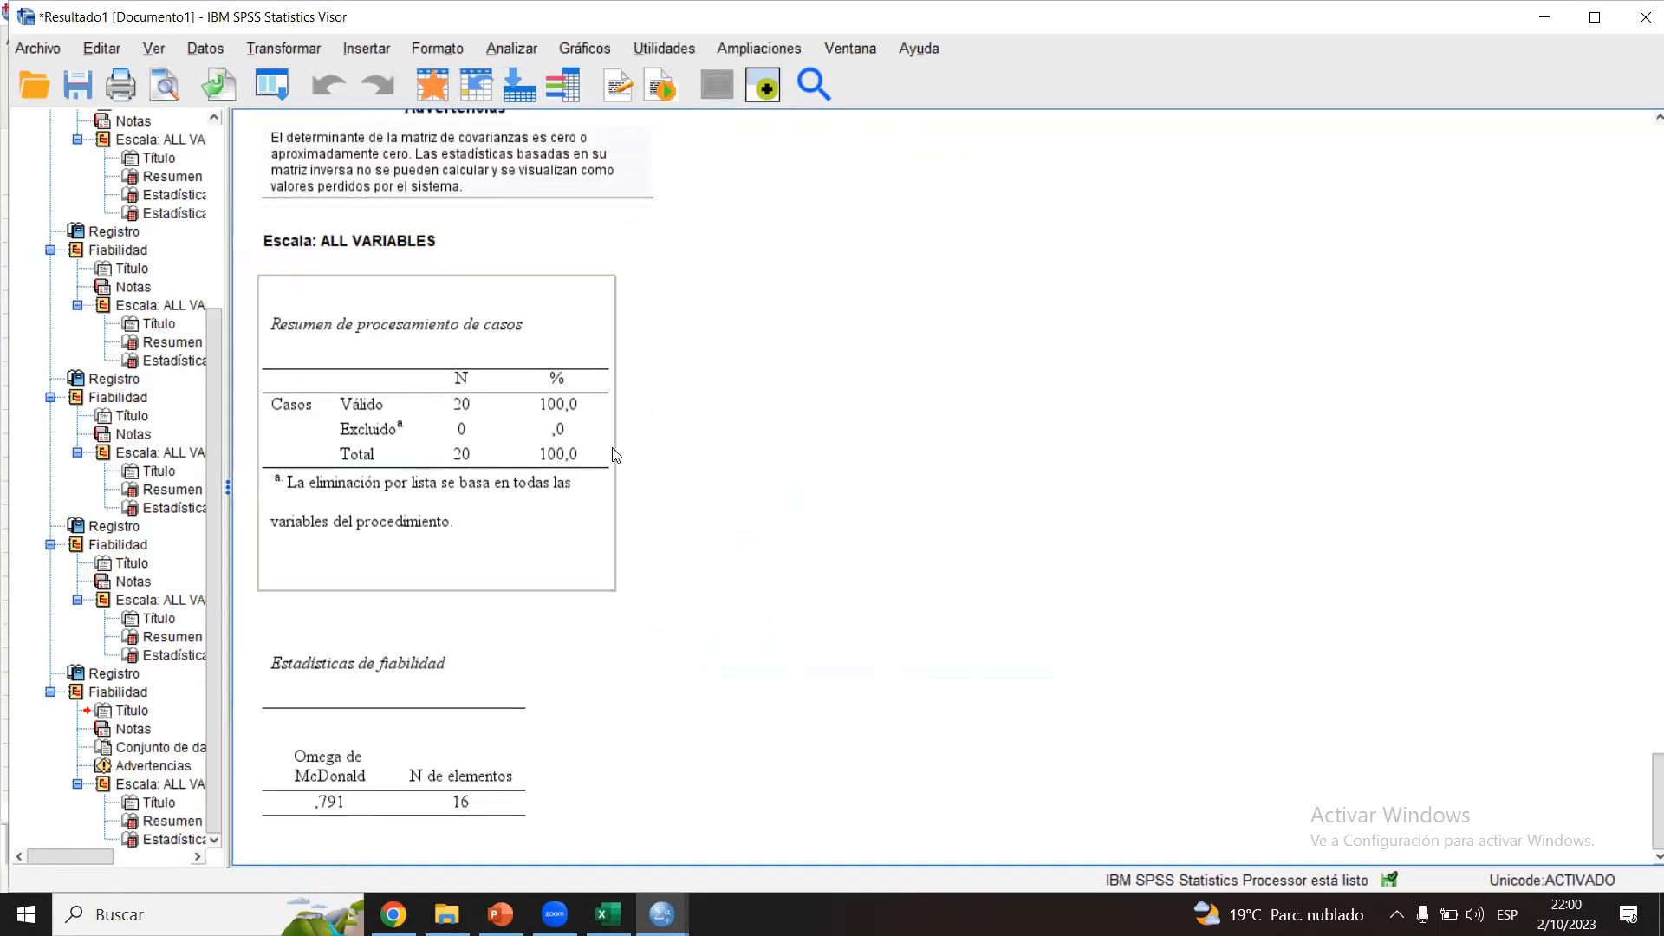
pyautogui.click(437, 664)
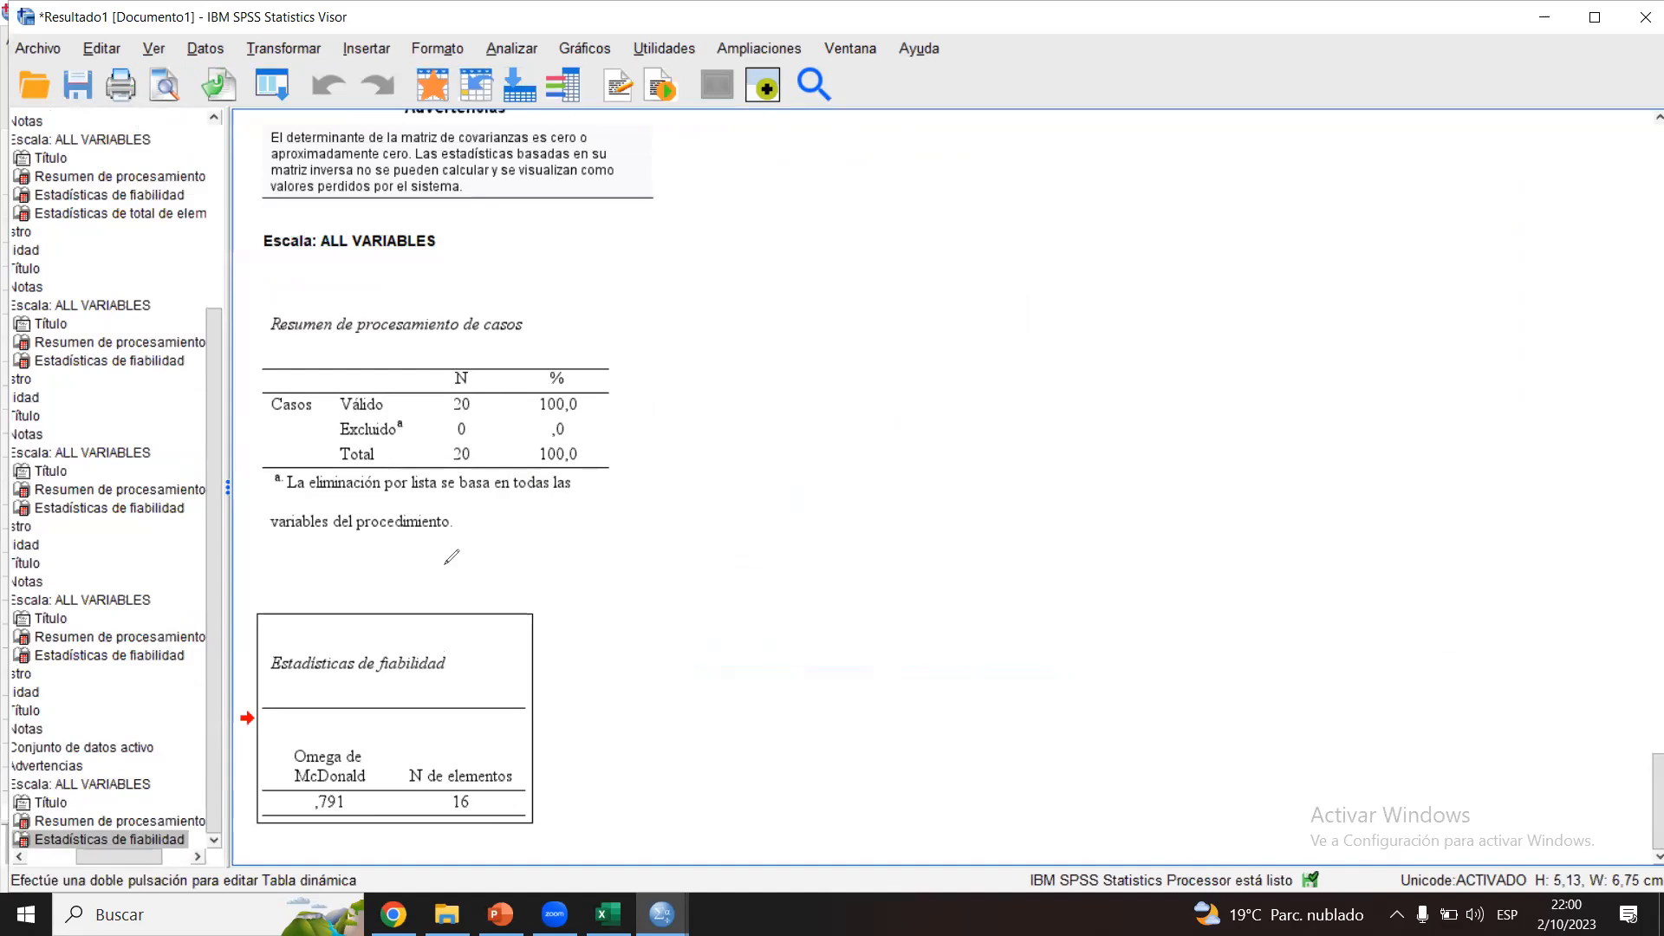
pyautogui.moveTo(407, 578)
pyautogui.mouseDown()
pyautogui.moveTo(436, 846)
pyautogui.moveTo(321, 616)
pyautogui.mouseUp()
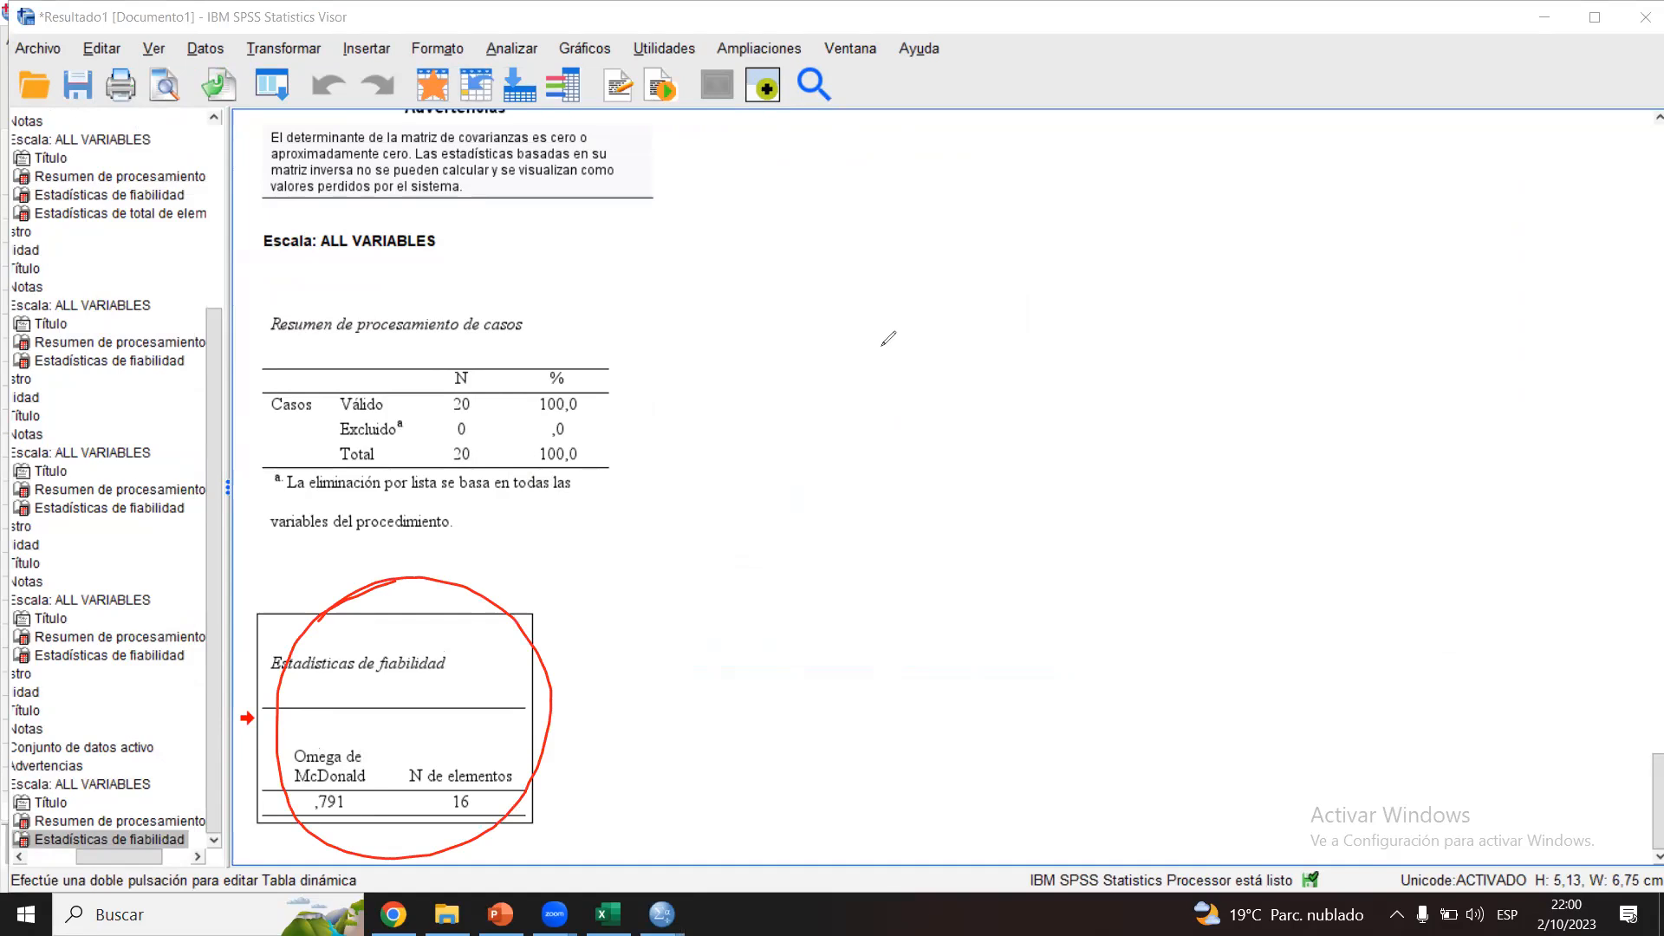
pyautogui.click(883, 346)
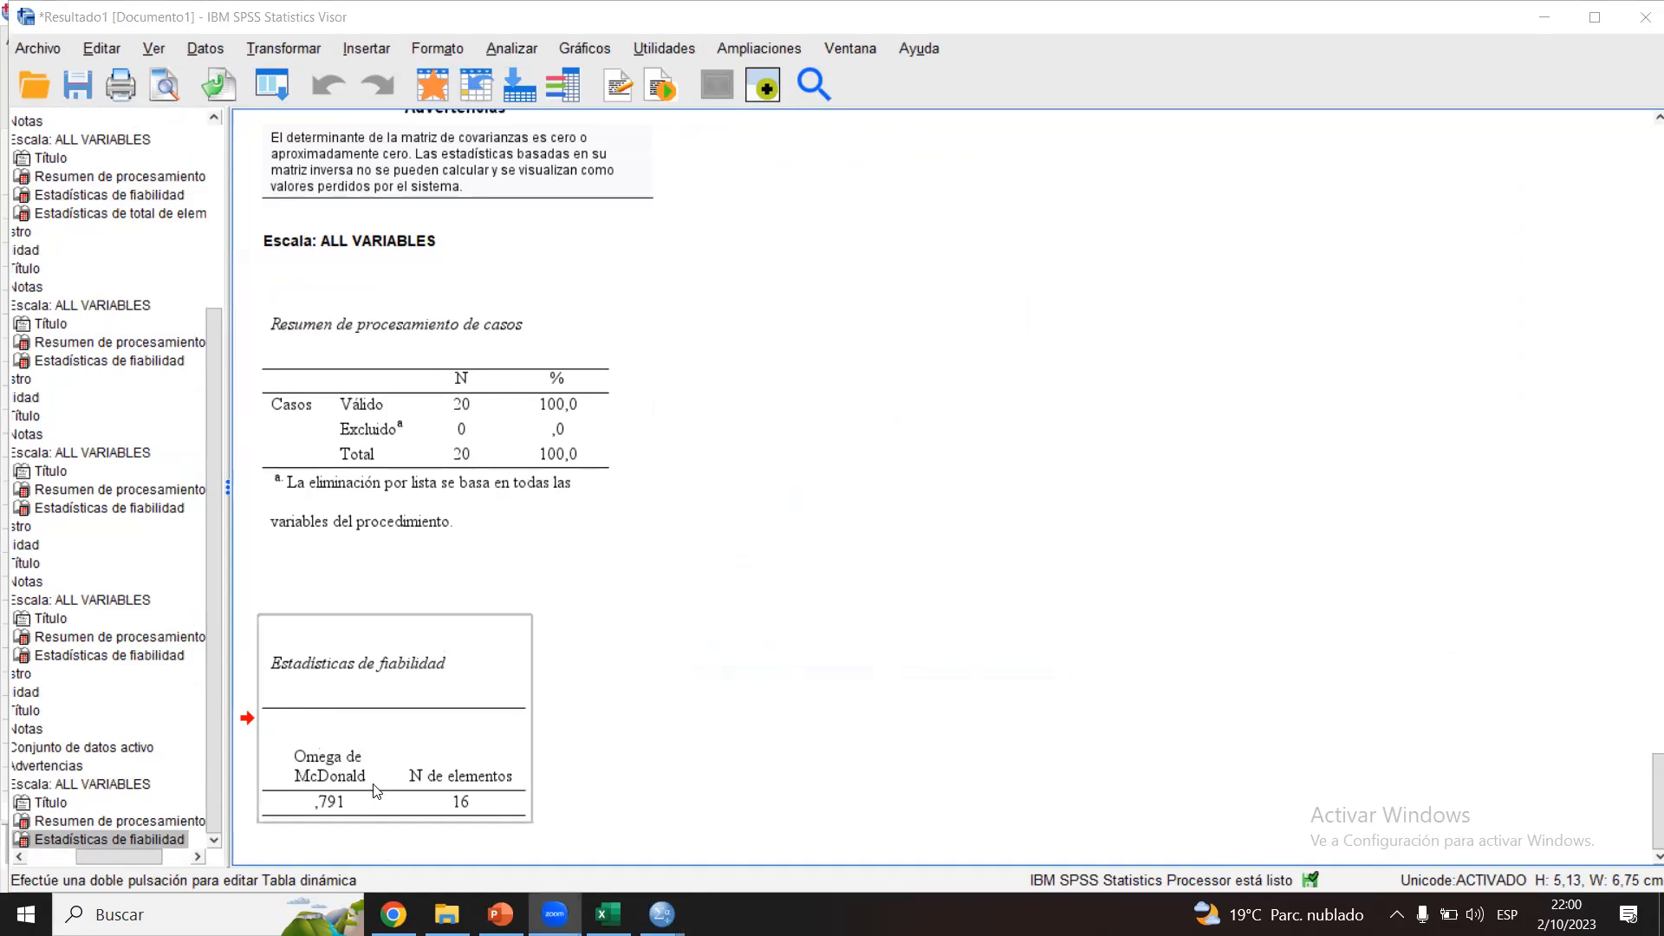
# Step: Rerun the reliability analysis on the same 16 items with the Alfa model and check its reliability statistics
pyautogui.click(505, 47)
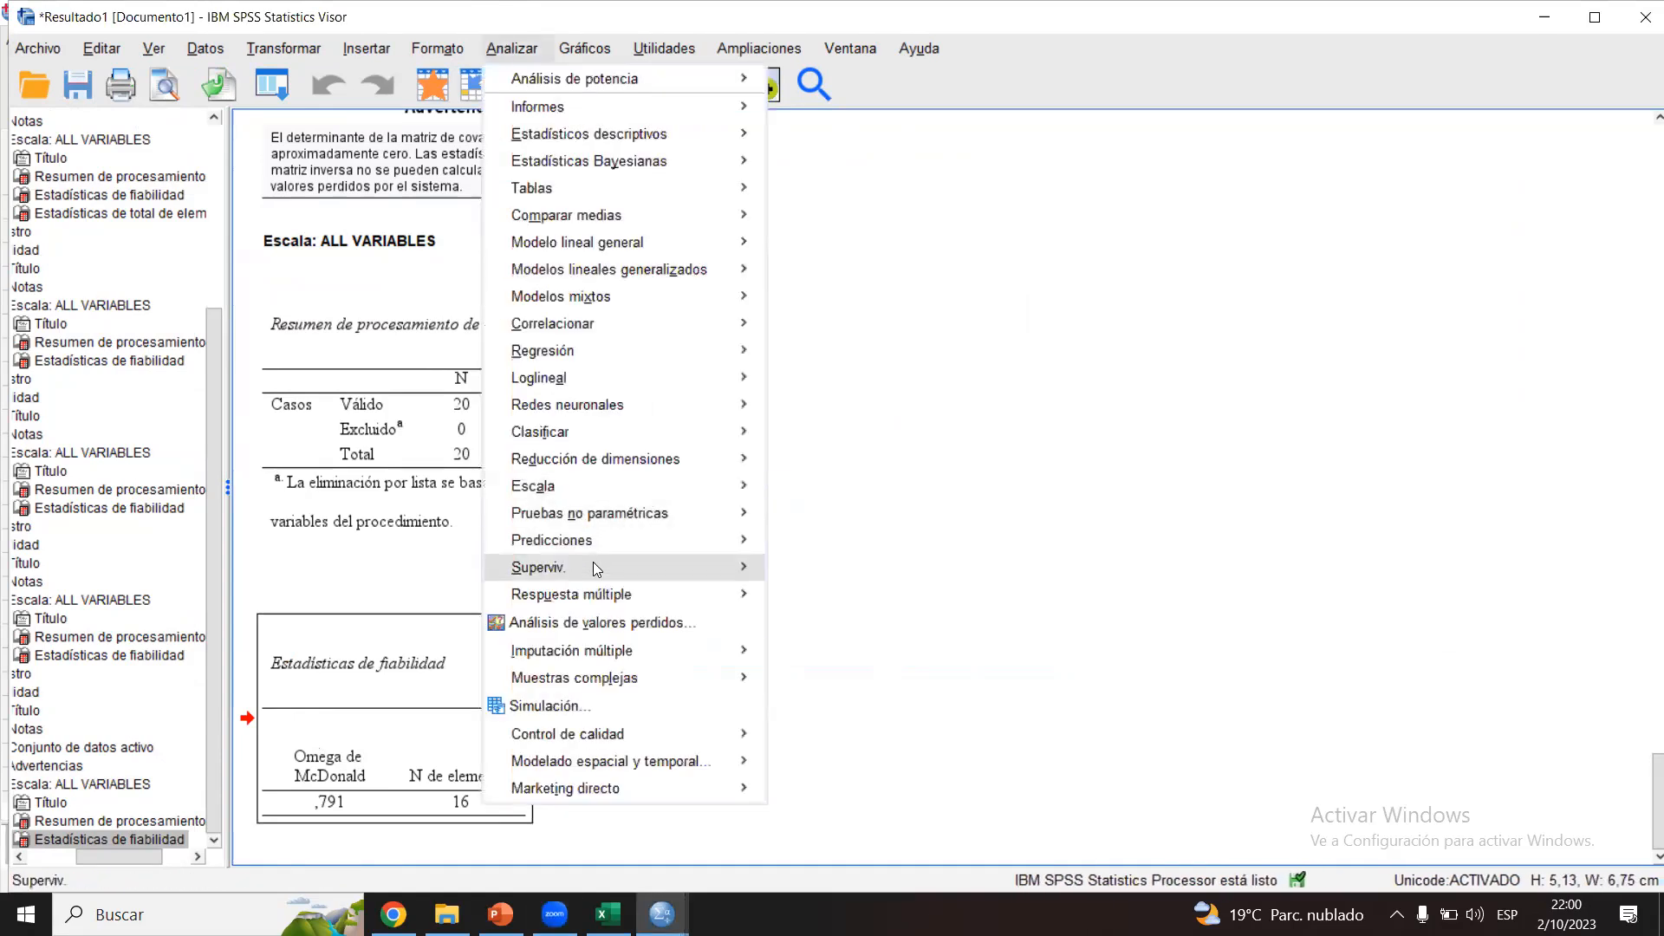
pyautogui.moveTo(645, 485)
pyautogui.click(819, 491)
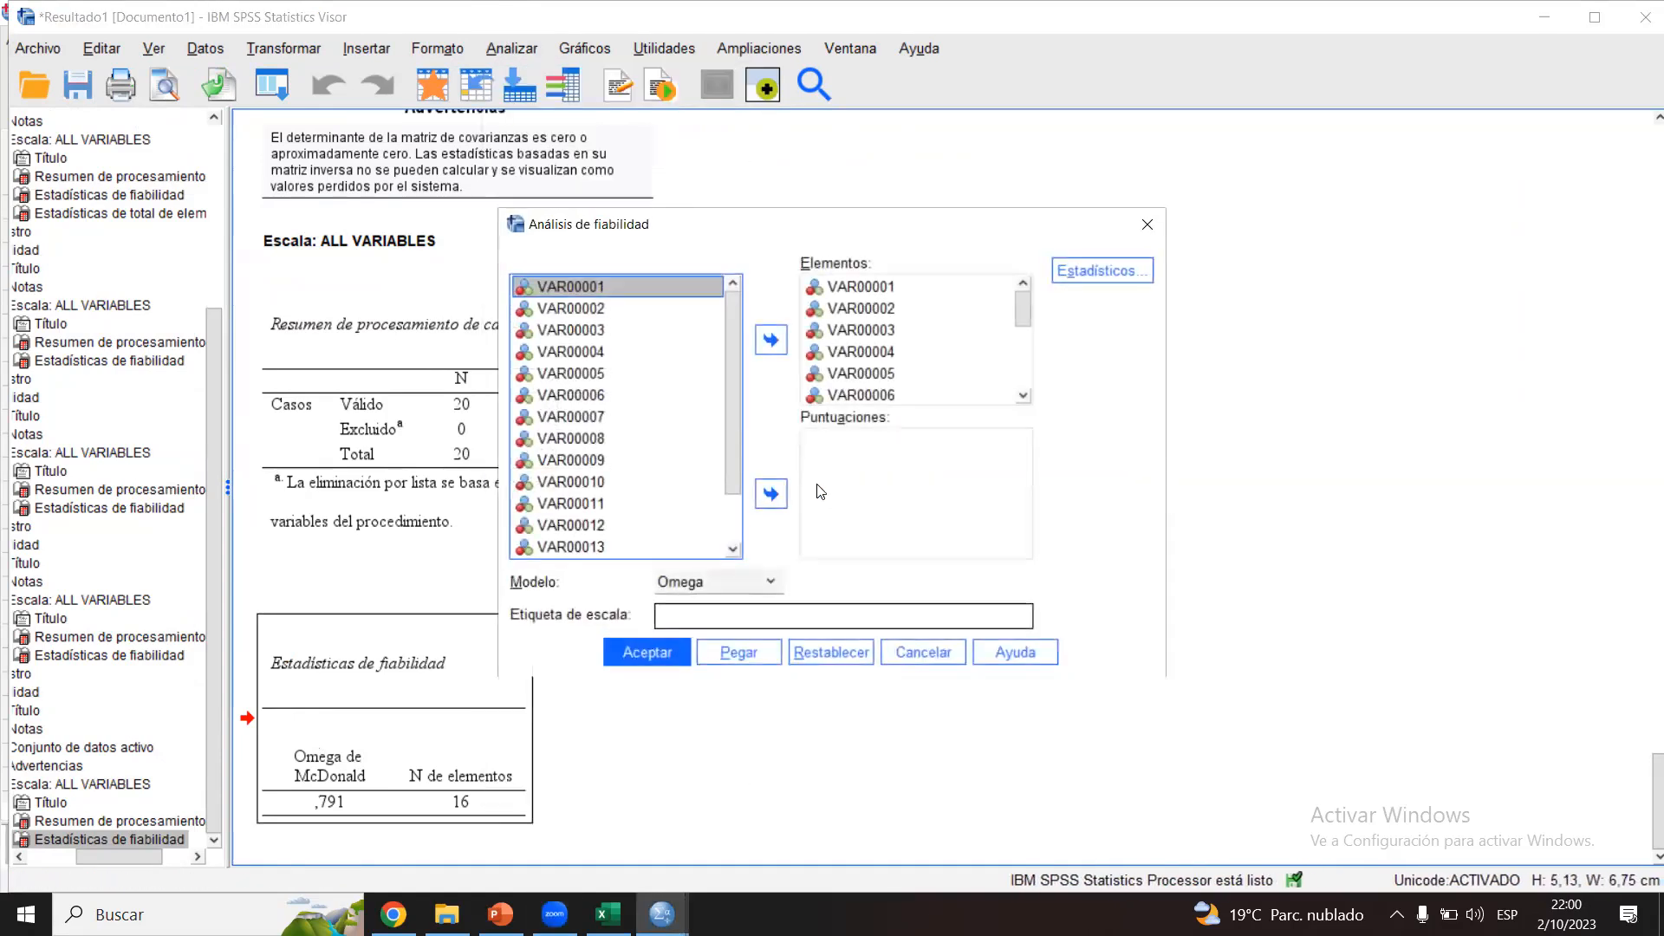
pyautogui.click(709, 589)
pyautogui.click(682, 607)
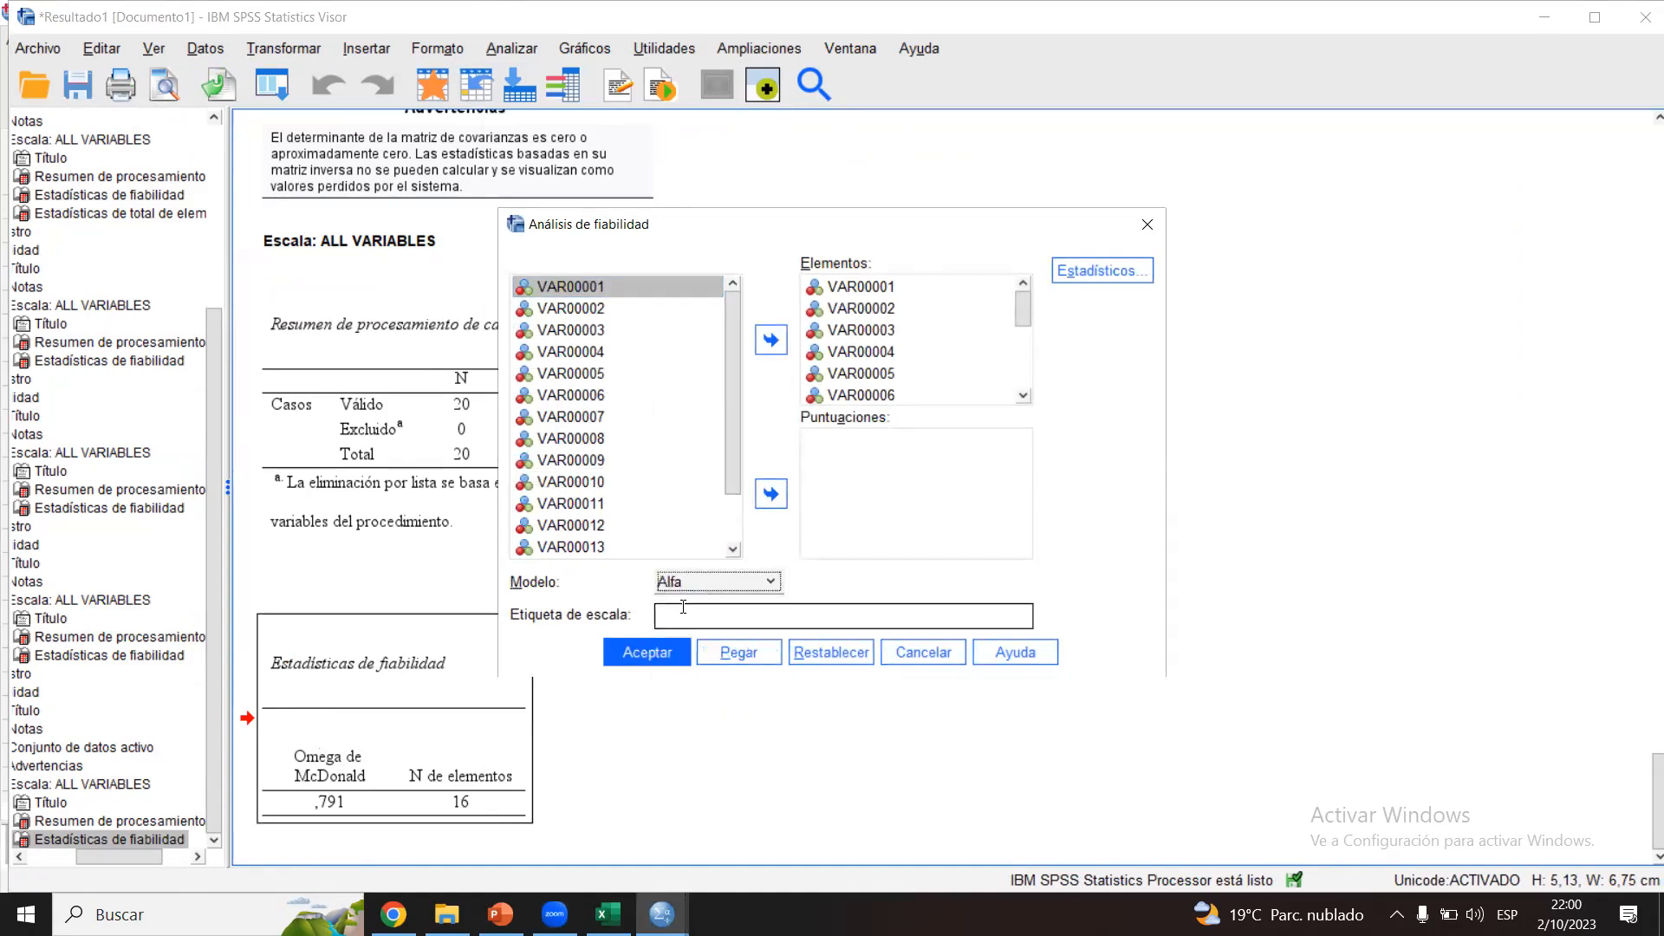
pyautogui.click(652, 654)
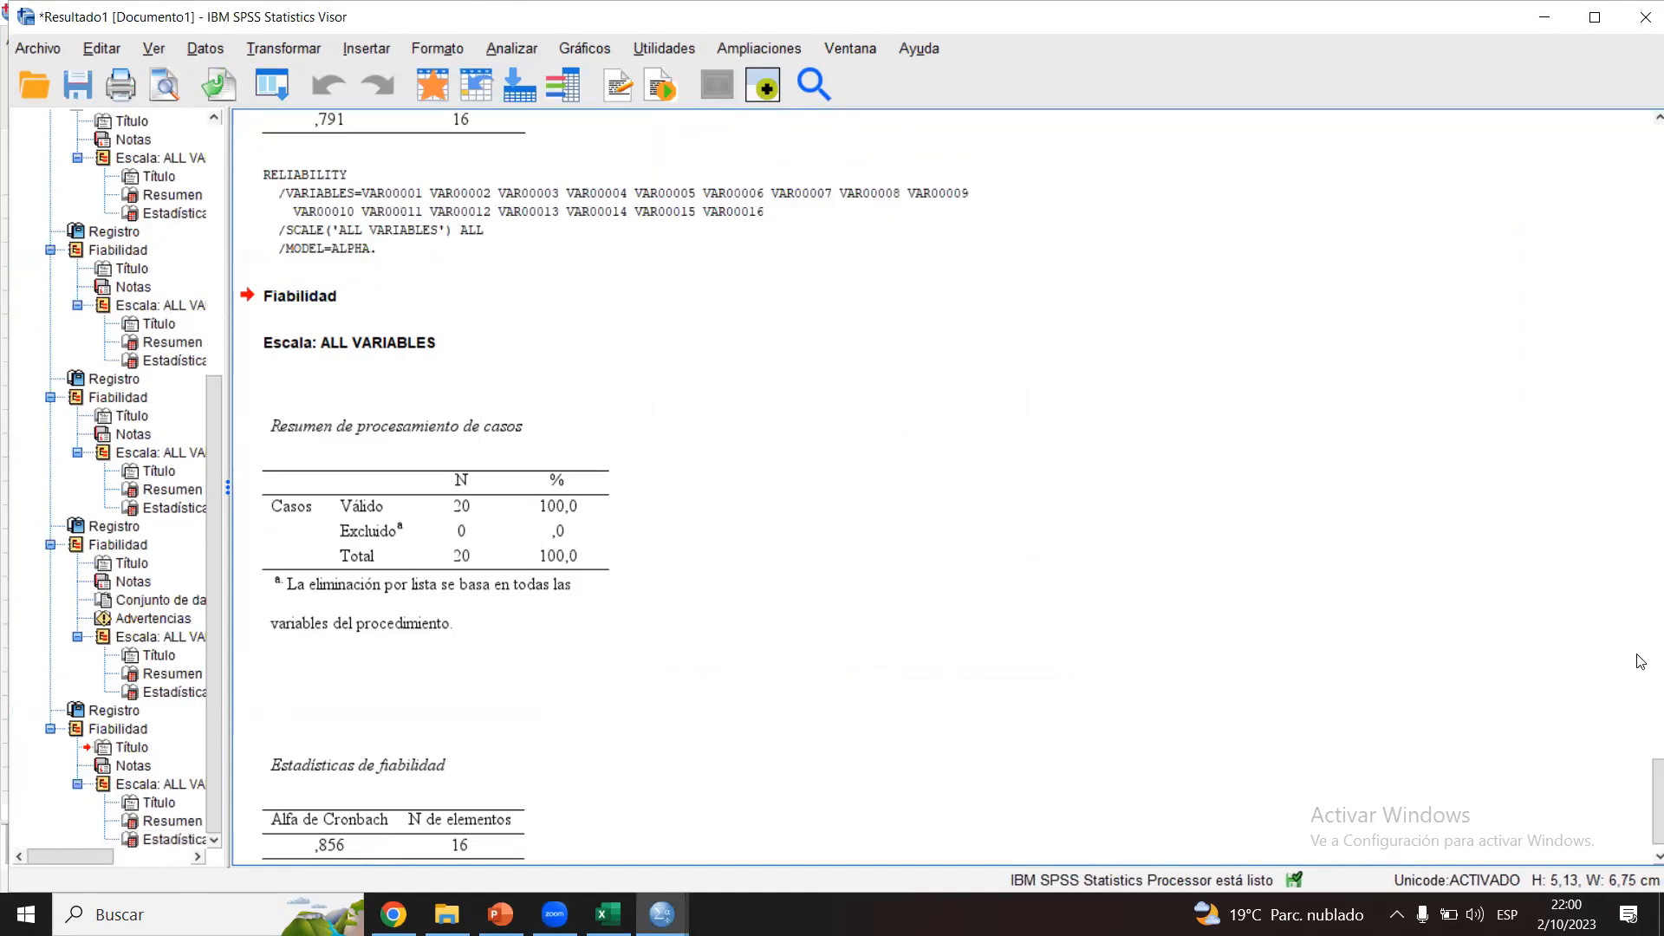
pyautogui.click(530, 819)
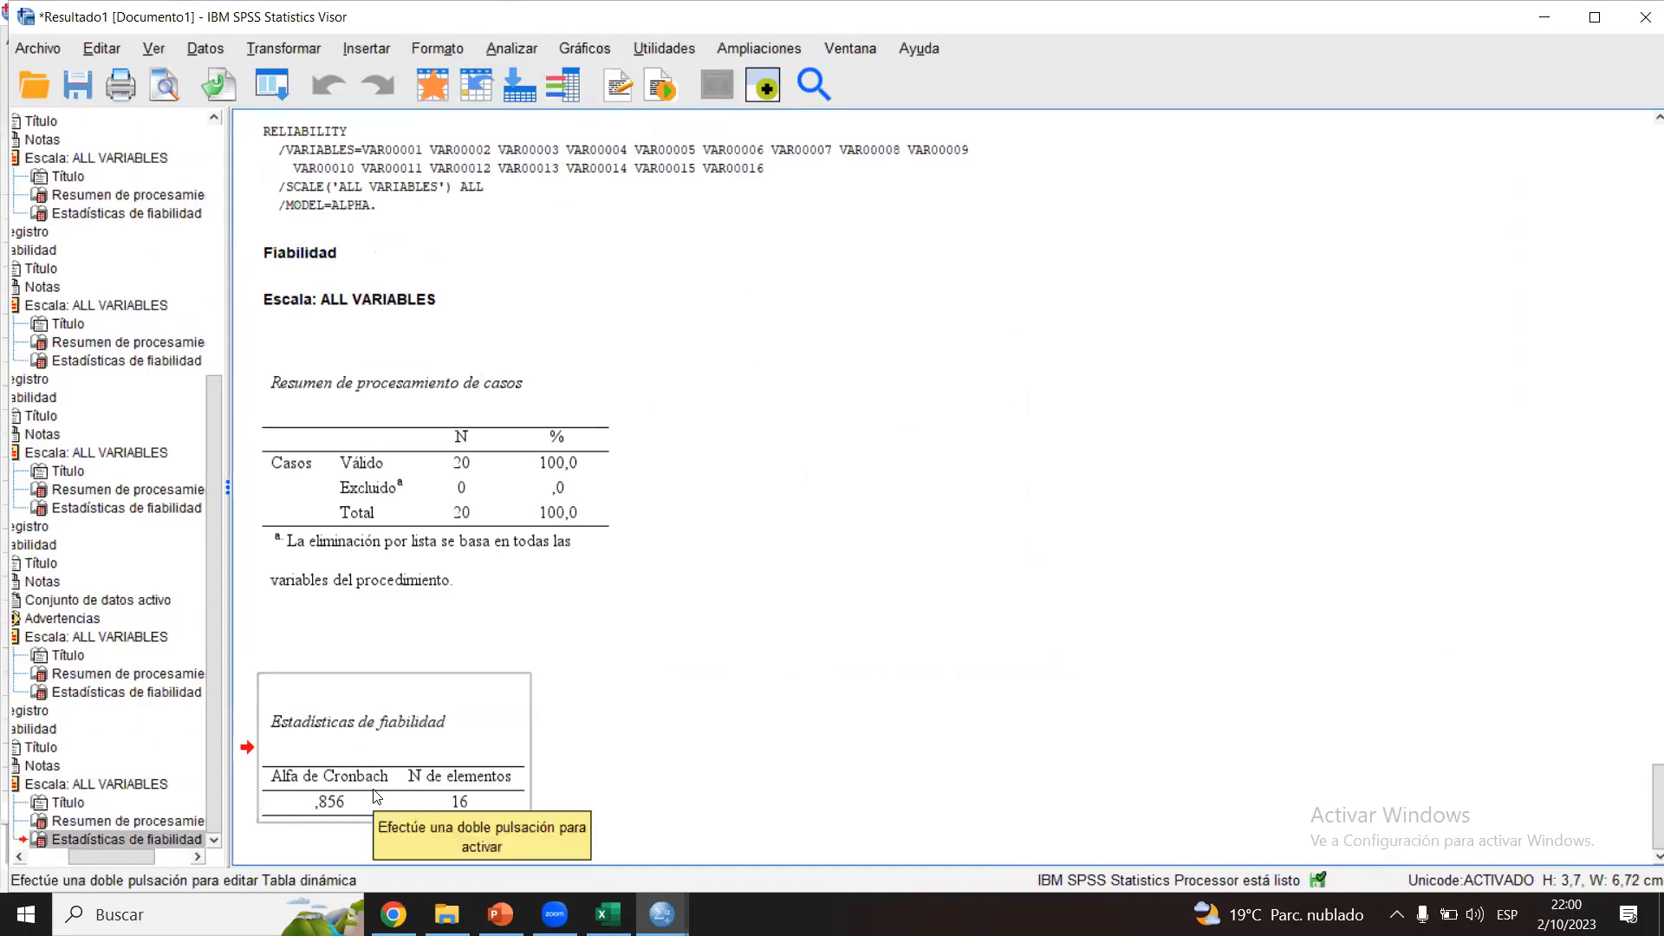
pyautogui.click(639, 717)
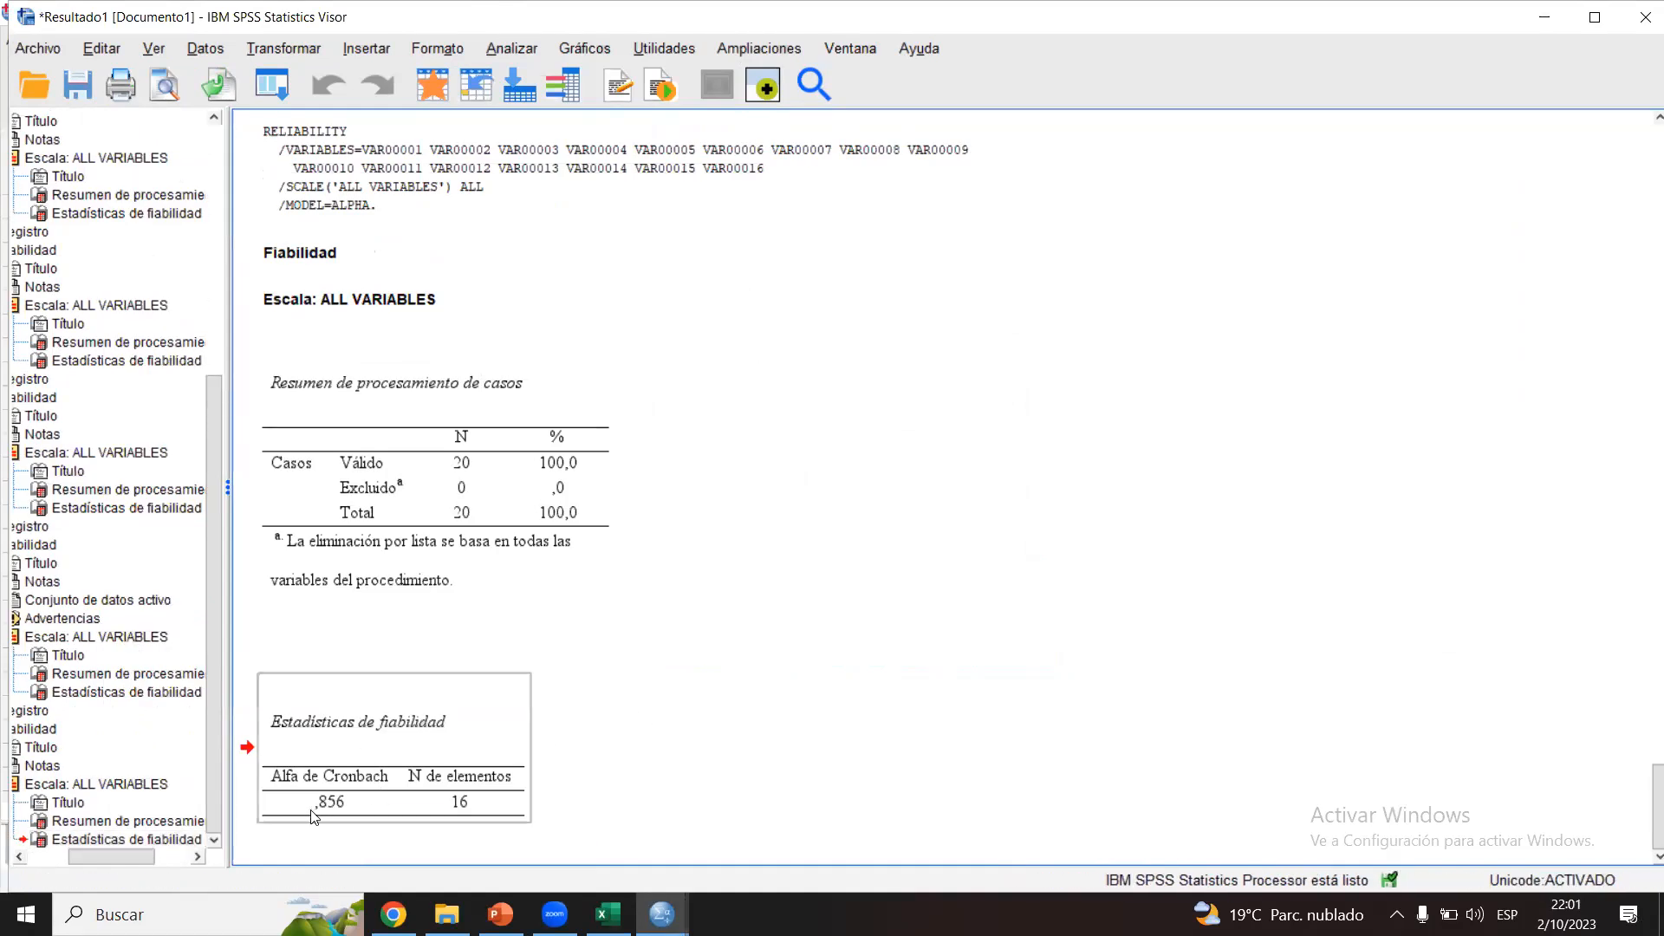
# Step: Compare the McDonald's omega and Cronbach's alpha reliability statistics tables in the output
pyautogui.moveTo(1642, 830); pyautogui.dragTo(1641, 781)
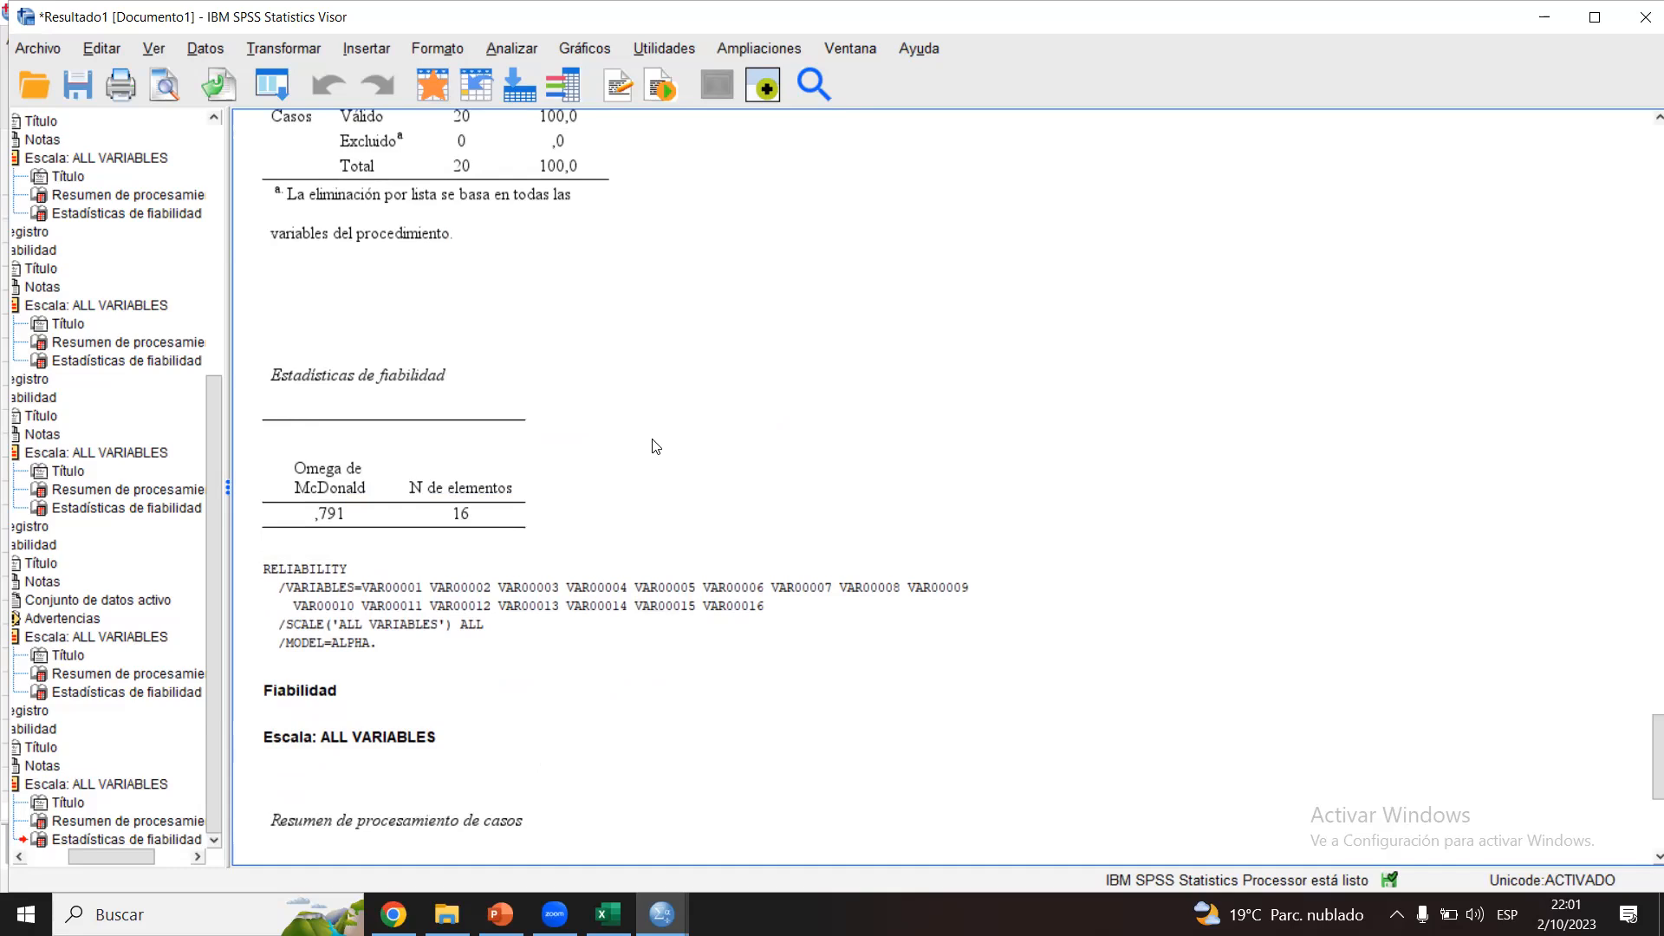
pyautogui.scroll(-5, 1642, 747)
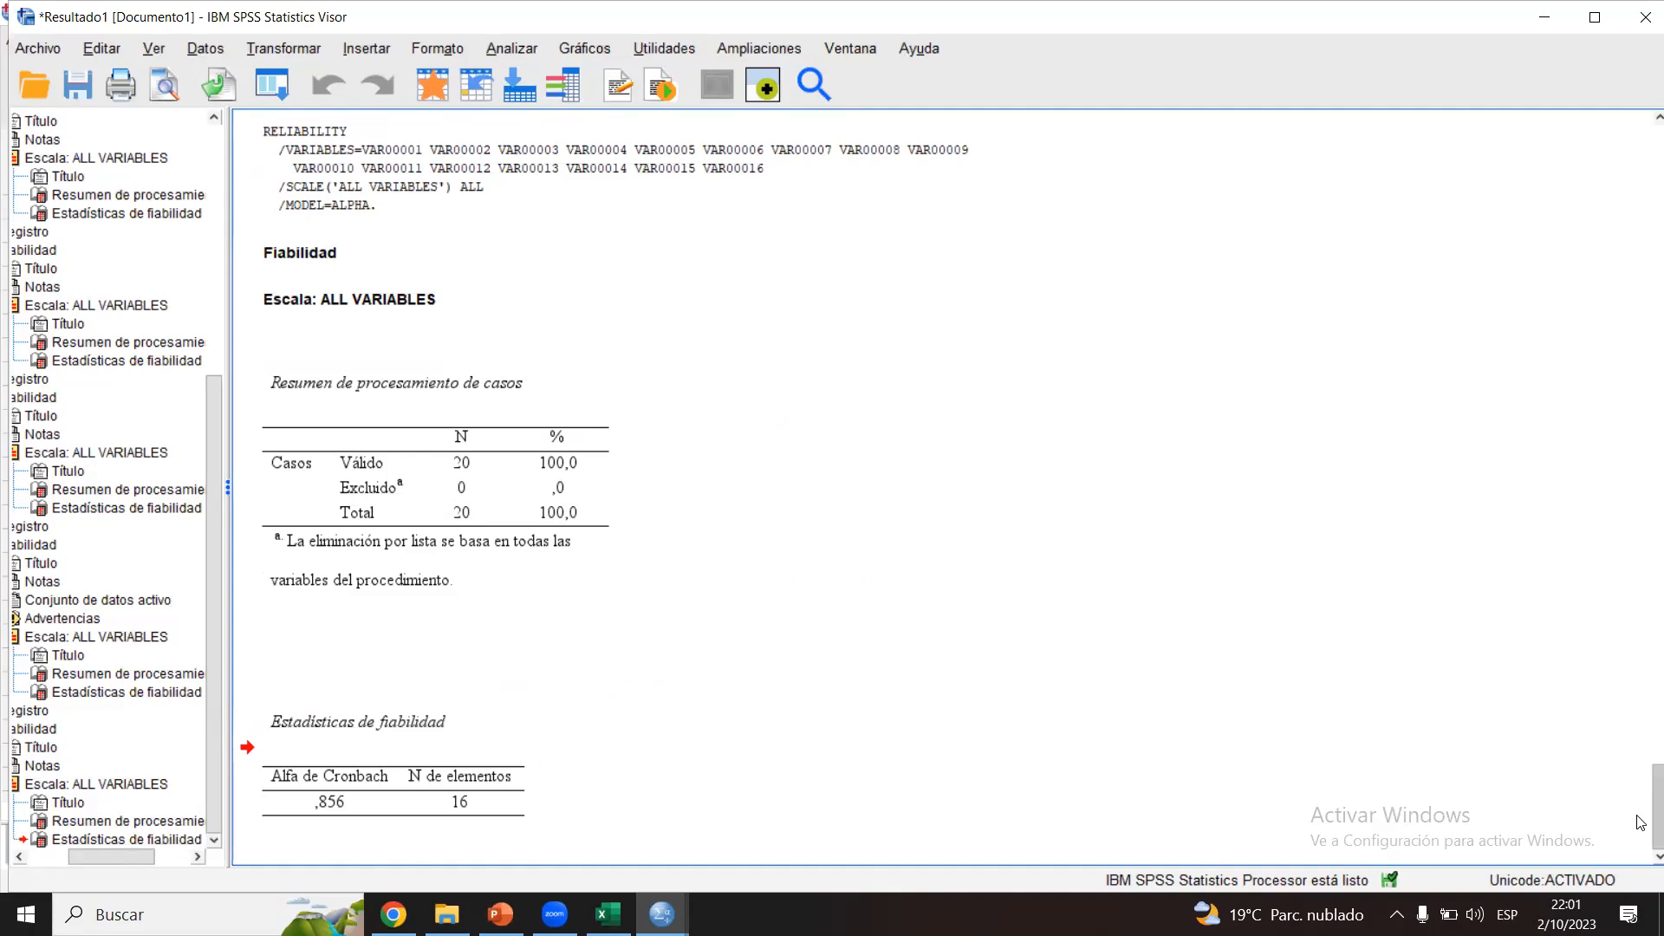
pyautogui.scroll(6, 1641, 822)
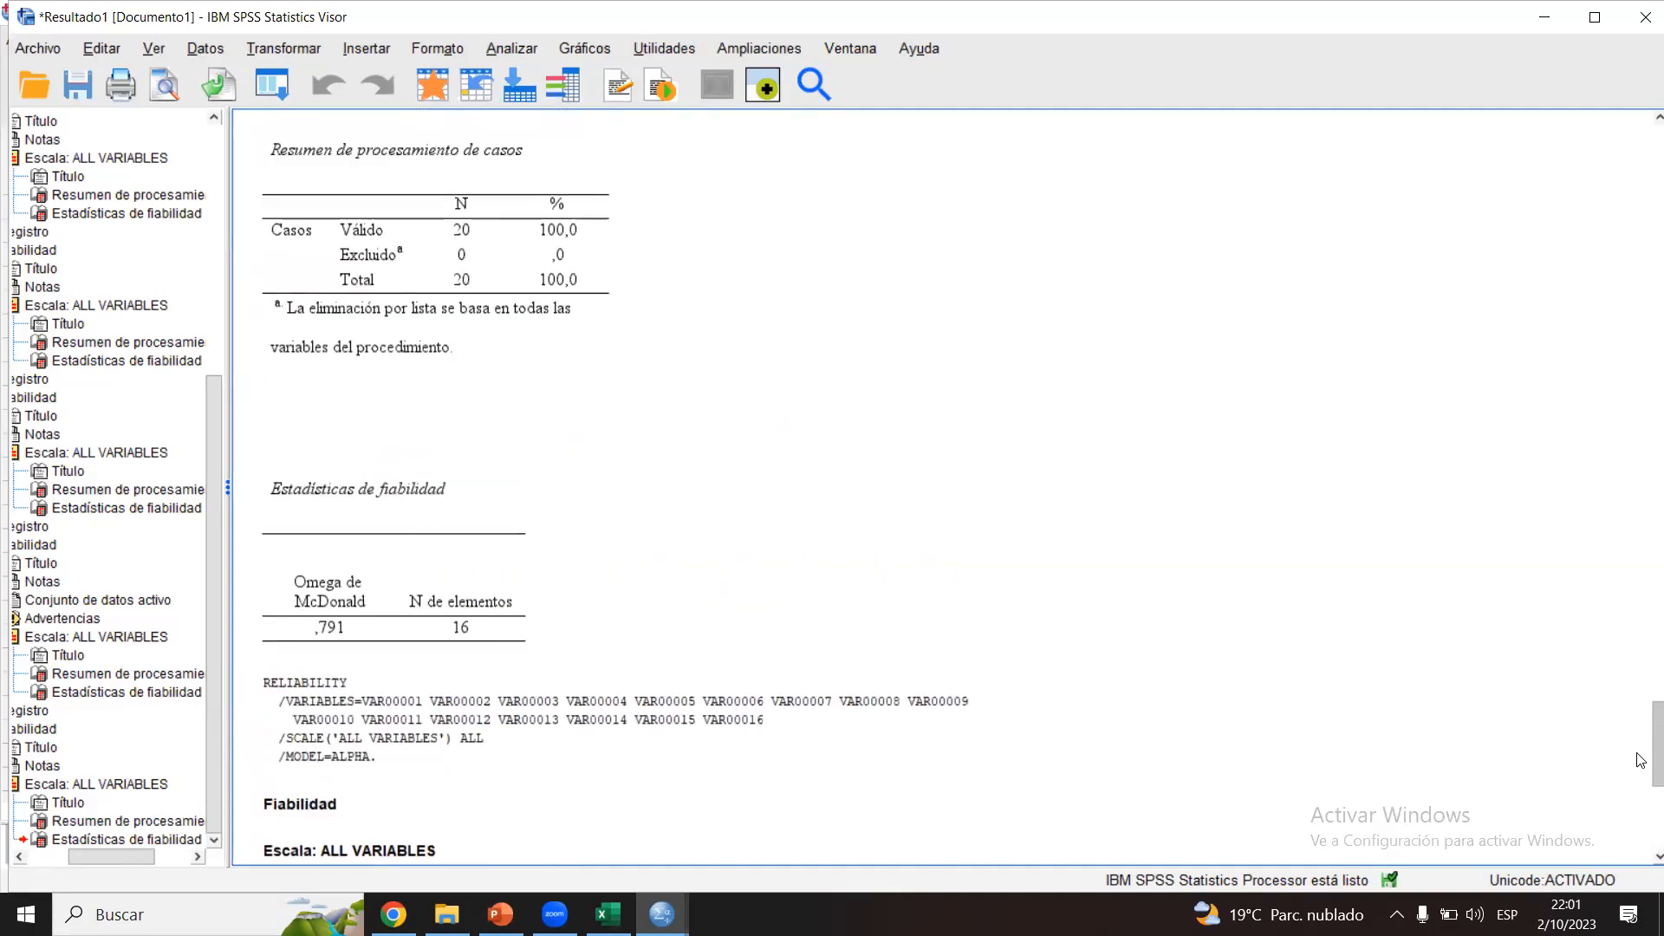
pyautogui.scroll(-6, 1641, 760)
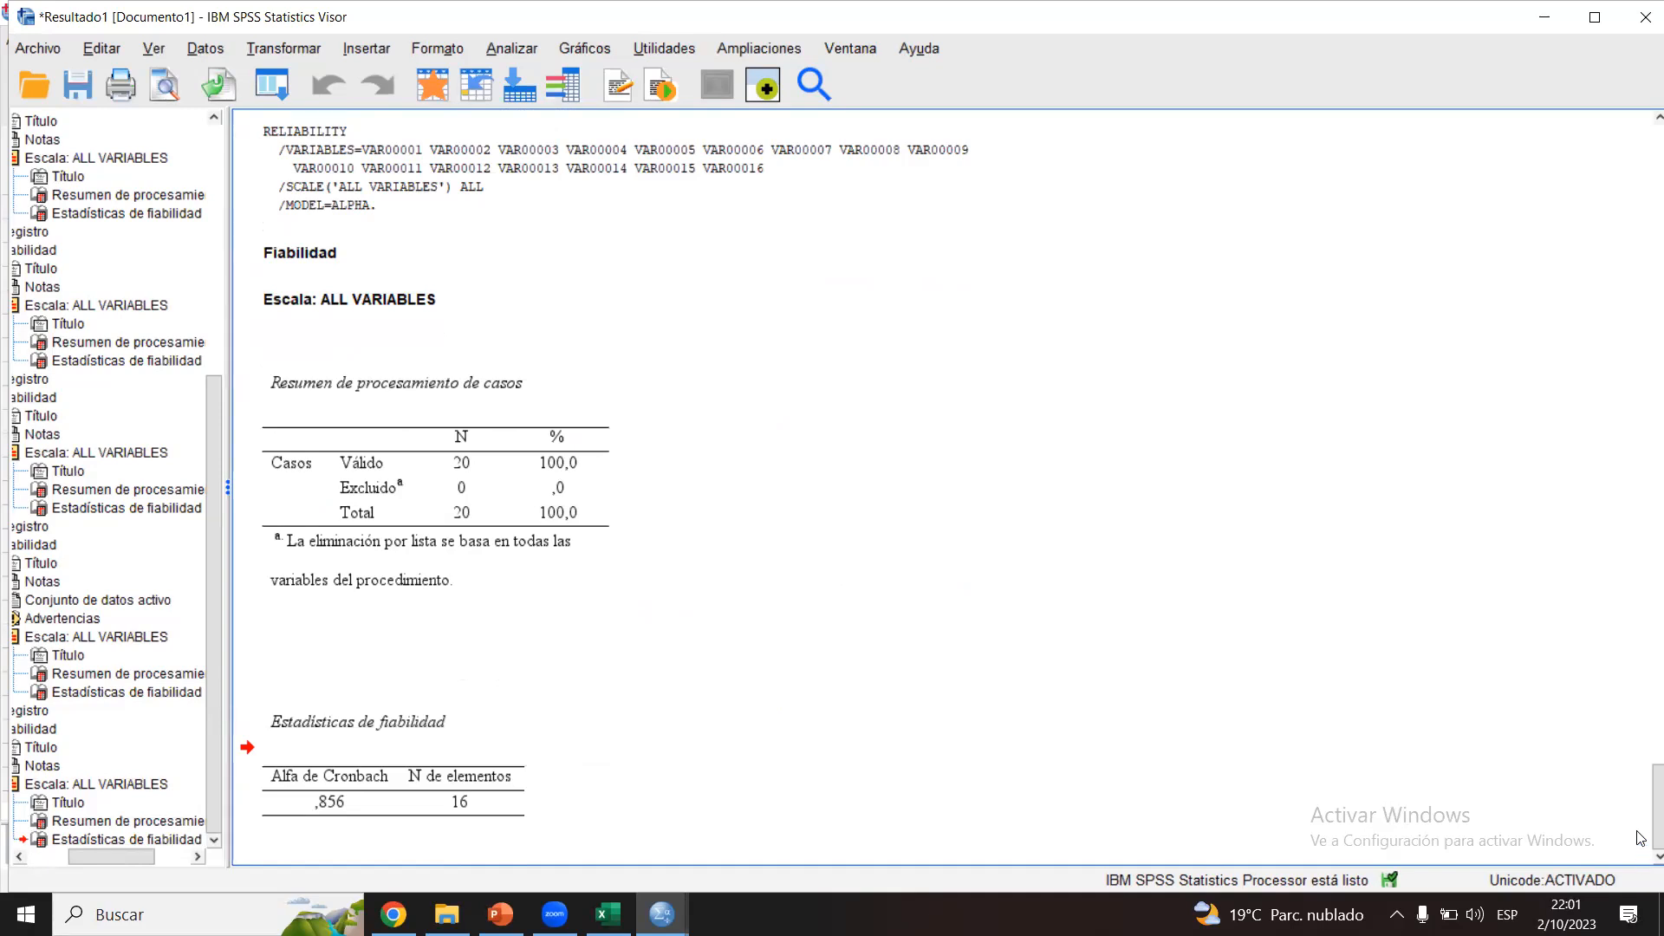
pyautogui.scroll(3, 1641, 838)
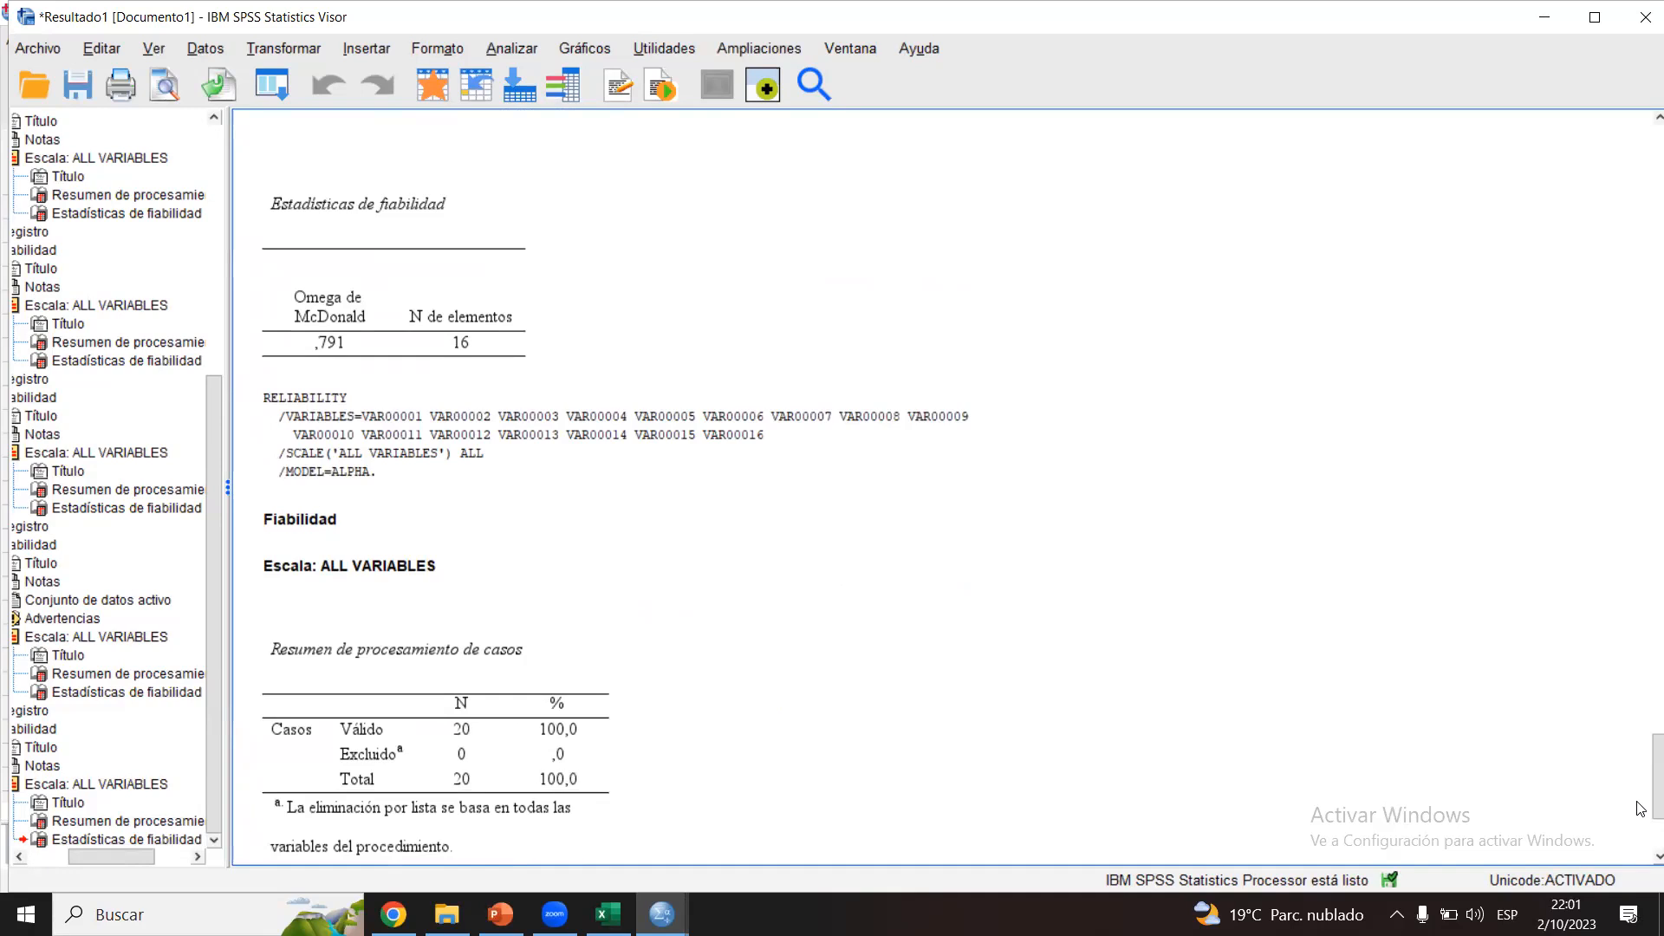
pyautogui.scroll(-3, 1641, 815)
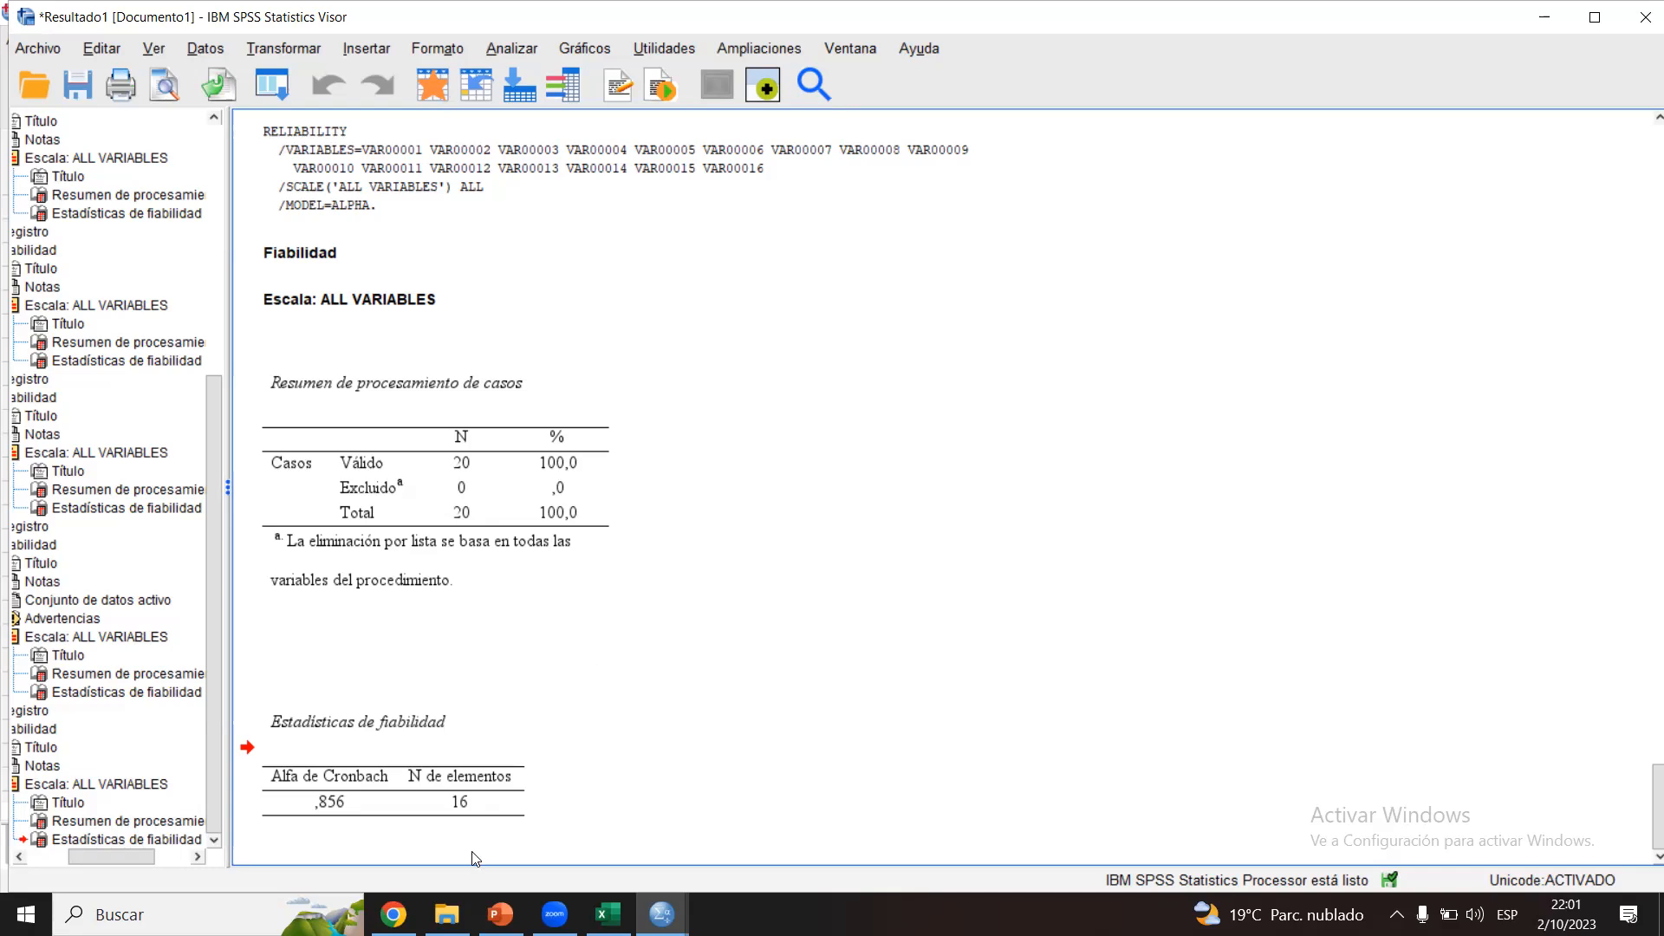
# Step: Switch to File Explorer, open the Confiabilidad Instrumento document in Word, enlarge it to 142%, and review the red definition of reliability
pyautogui.click(446, 914)
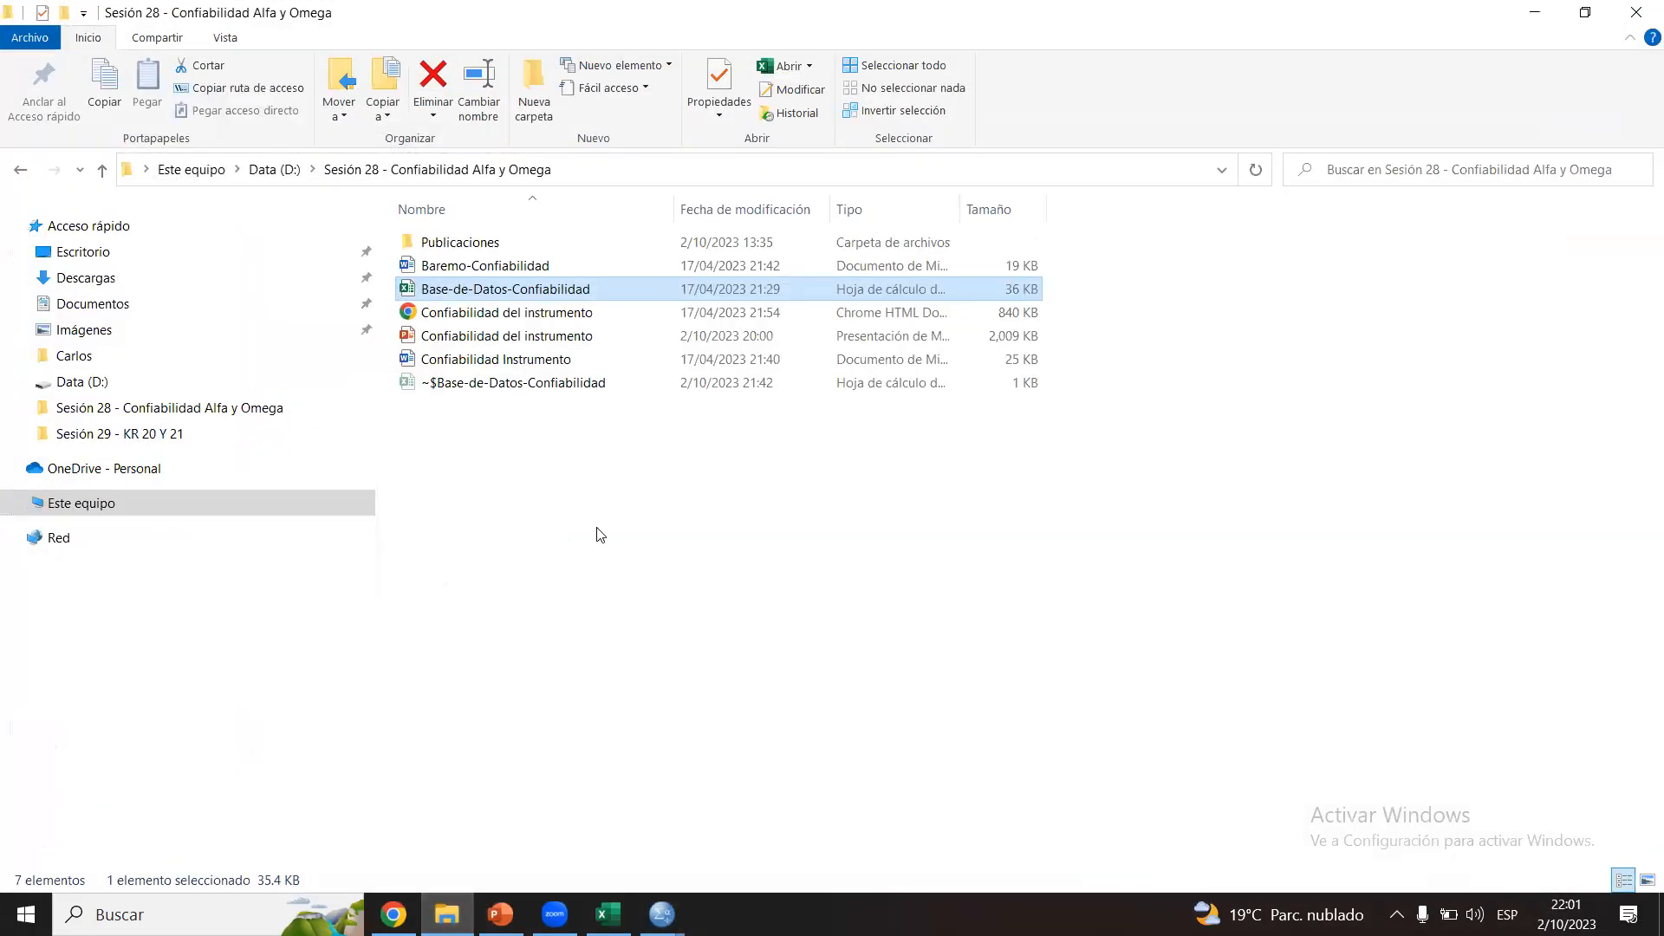
pyautogui.click(598, 533)
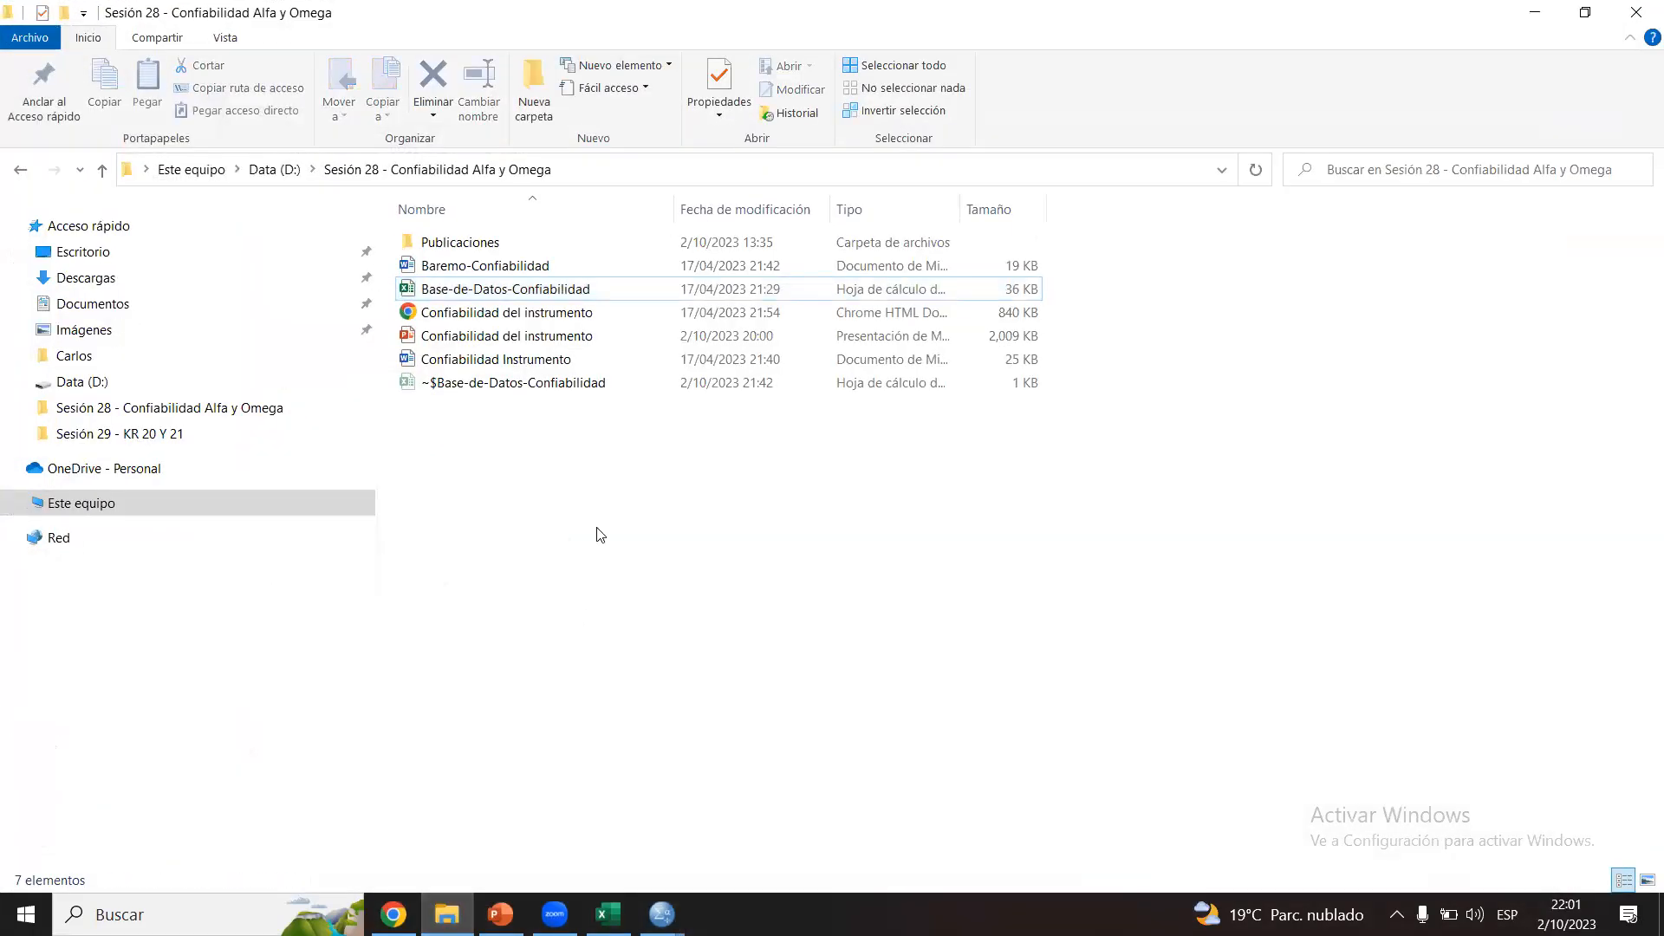
pyautogui.doubleClick(531, 362)
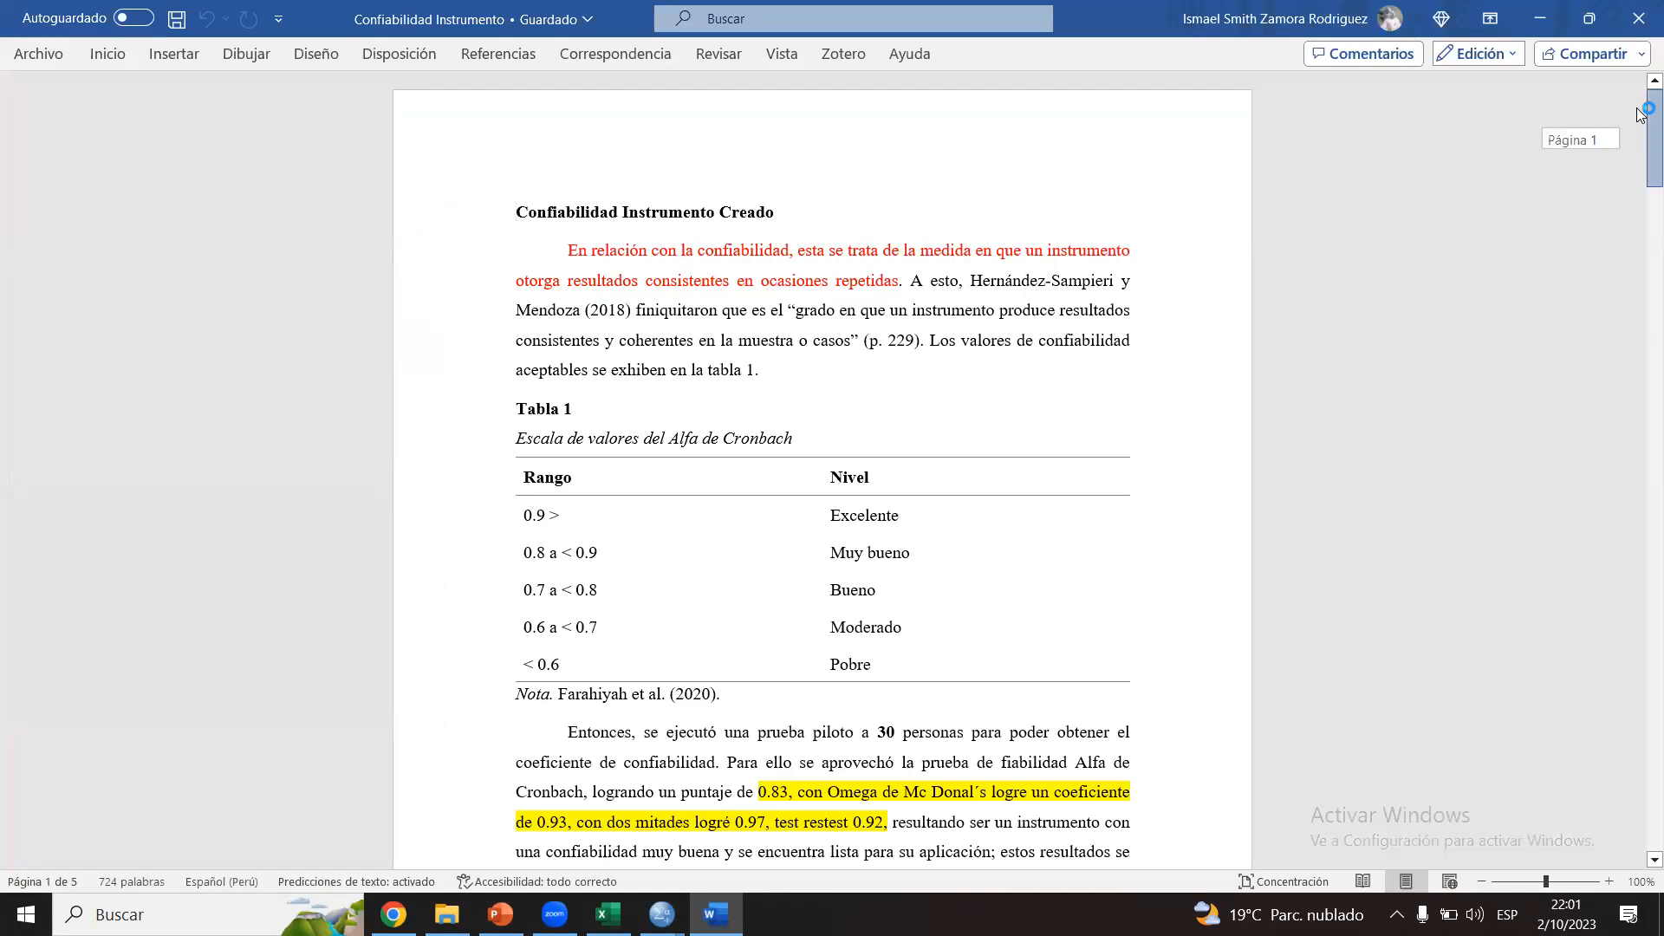
pyautogui.click(1552, 881)
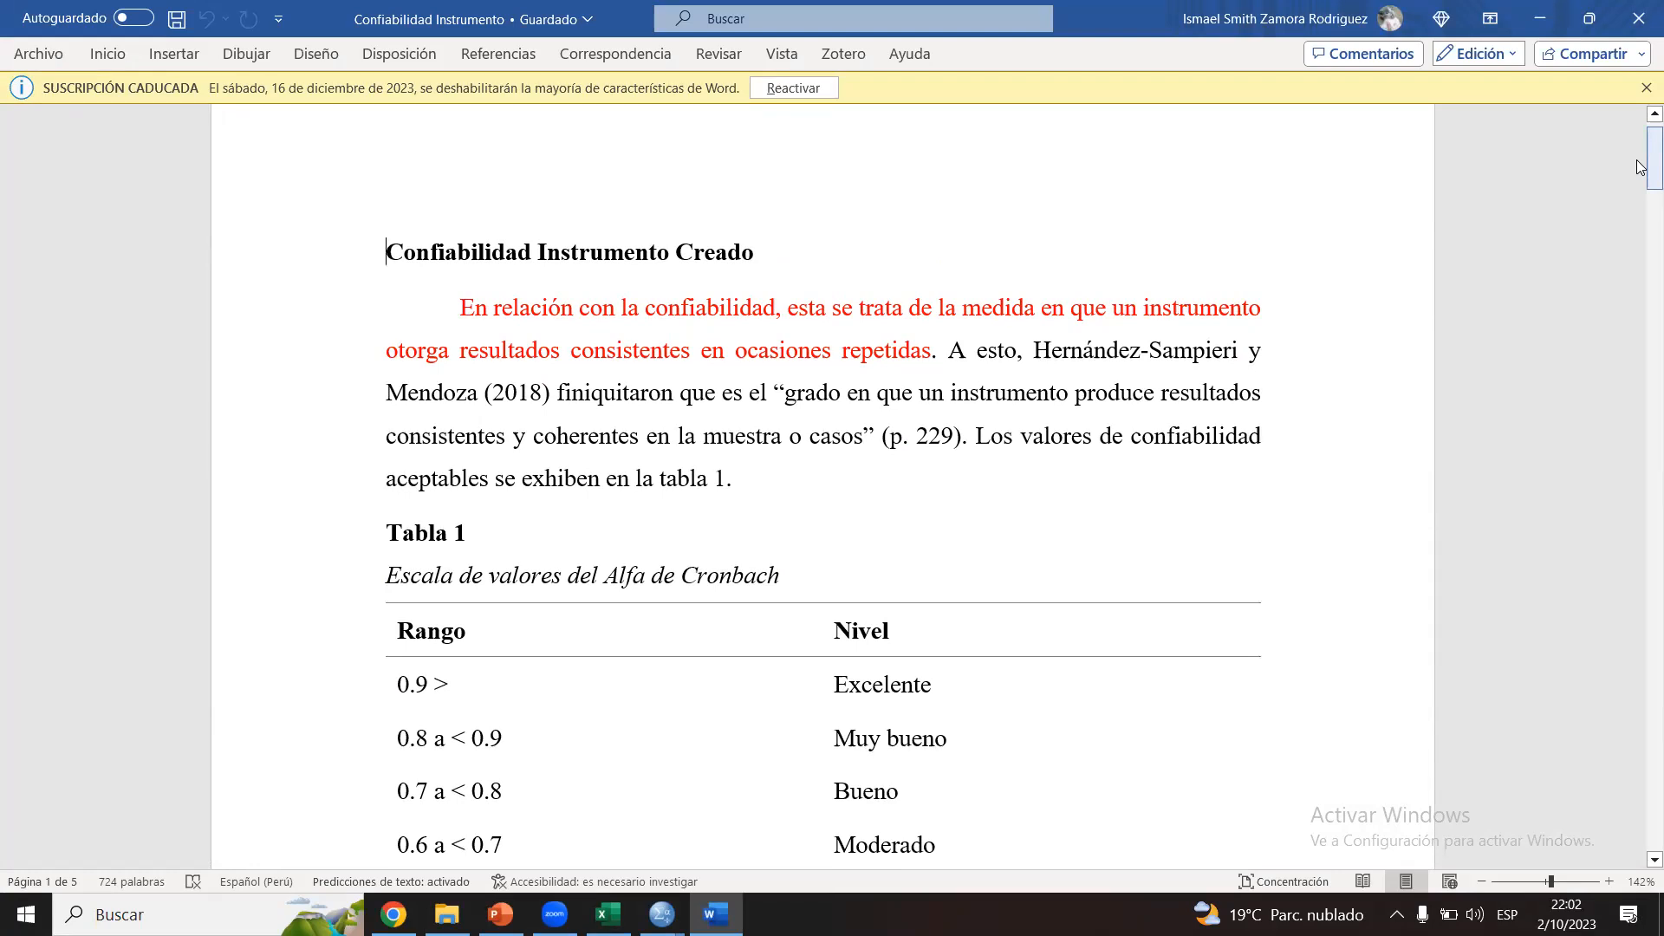
pyautogui.moveTo(1649, 161); pyautogui.dragTo(1650, 162)
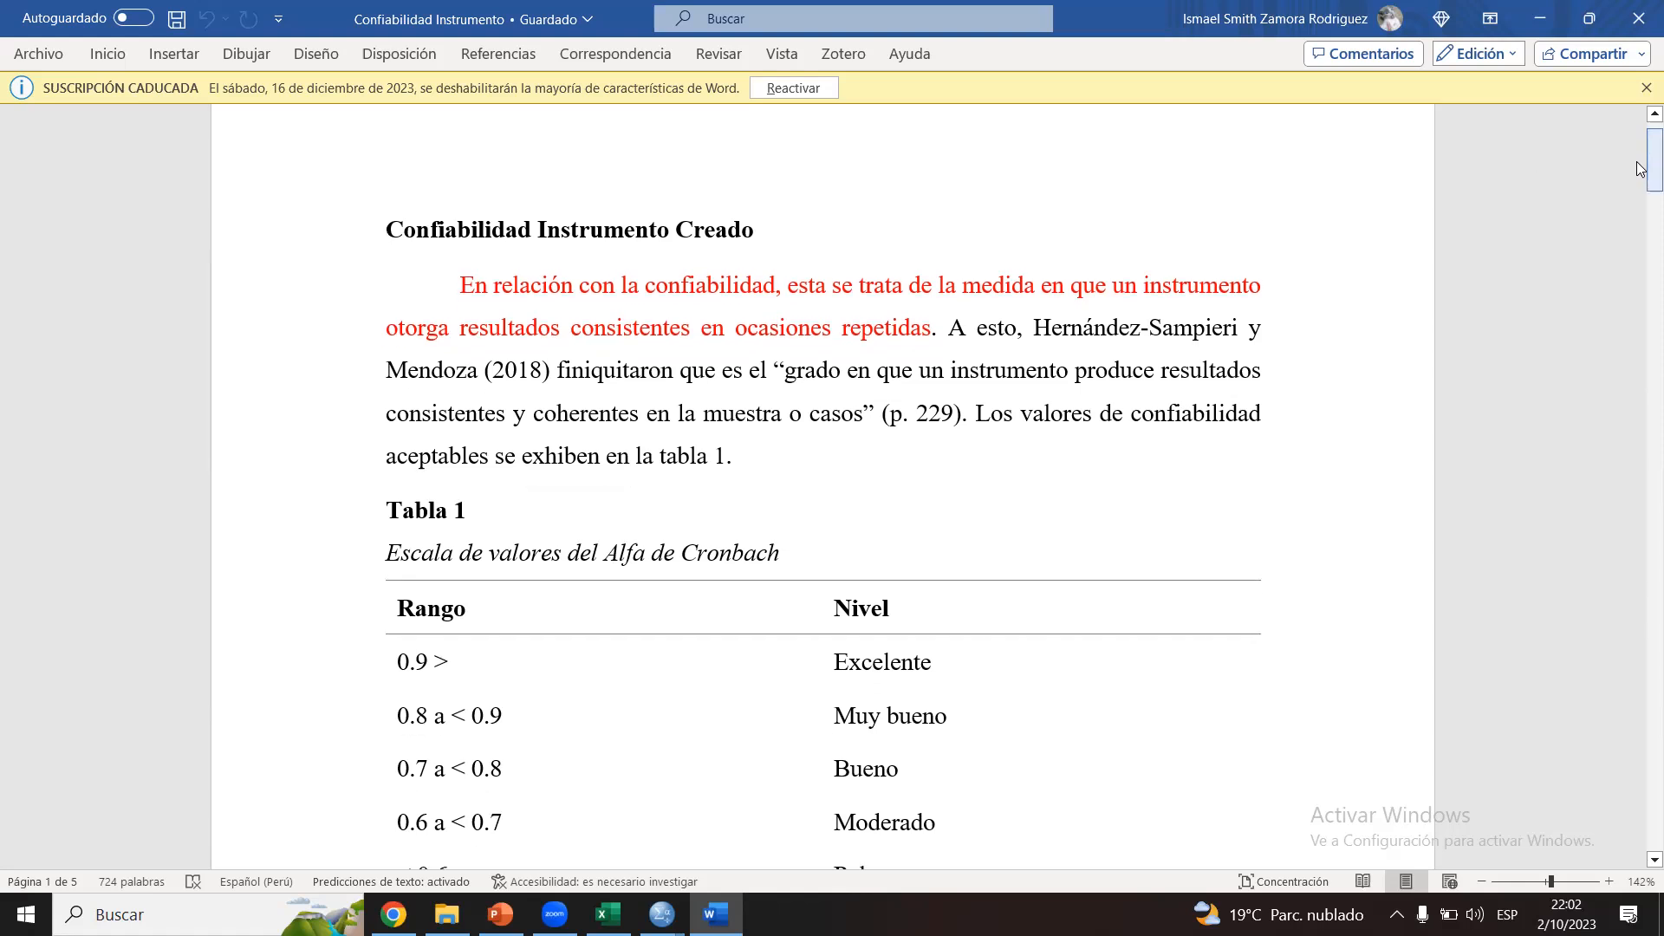
pyautogui.moveTo(447, 286); pyautogui.dragTo(930, 331)
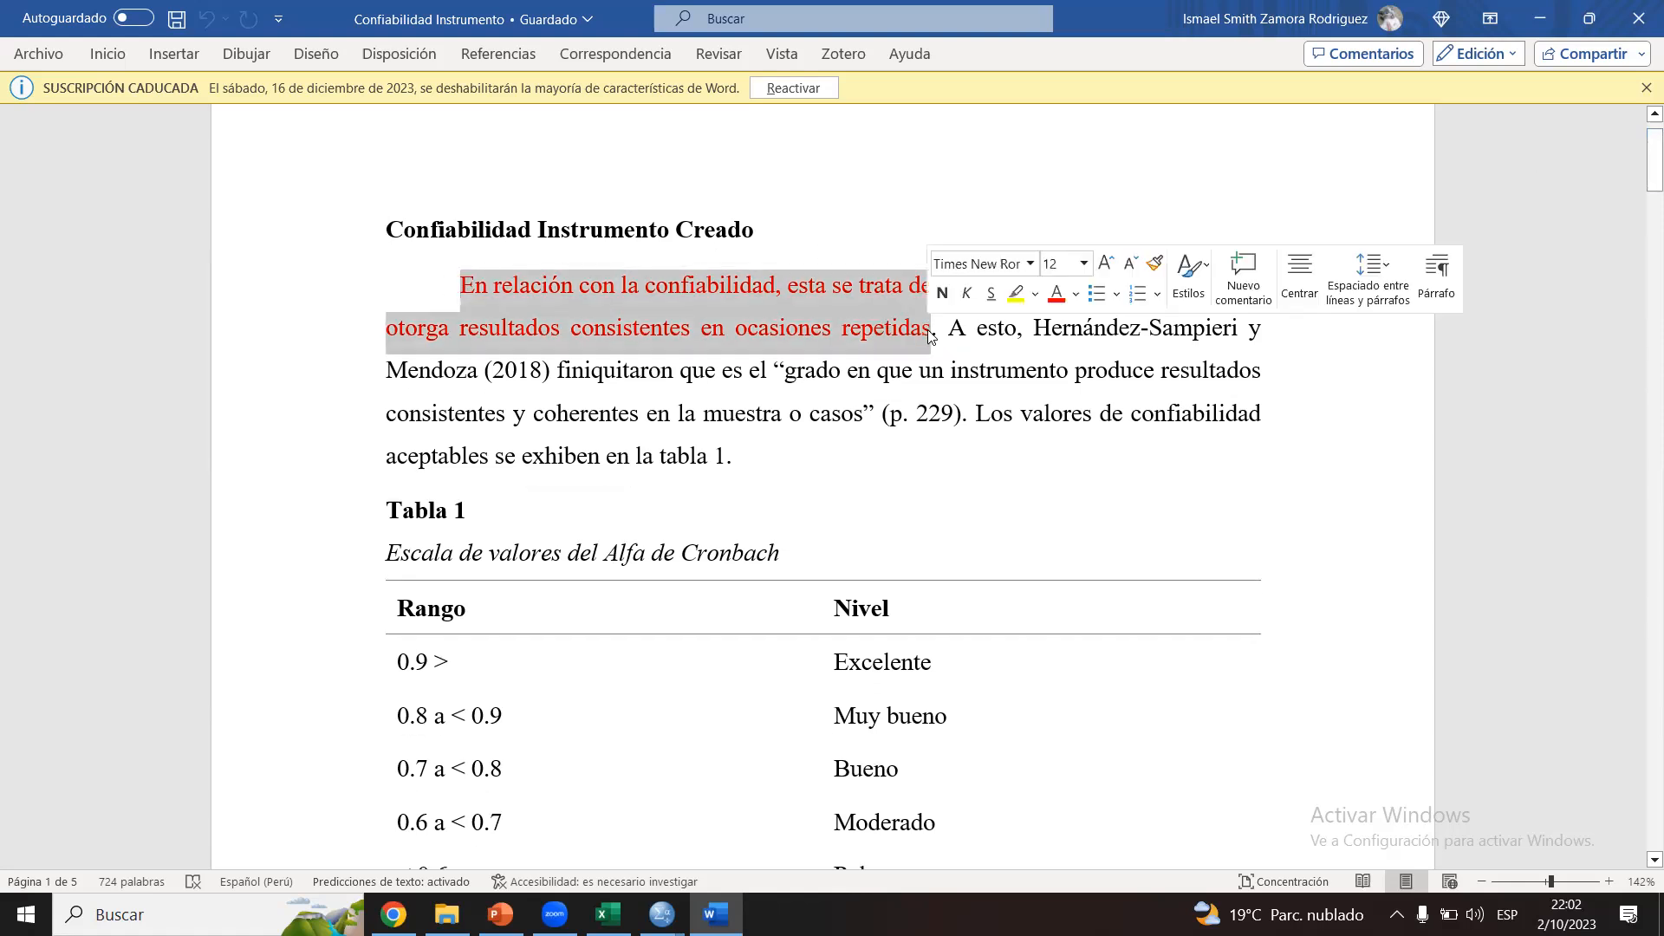
pyautogui.click(930, 330)
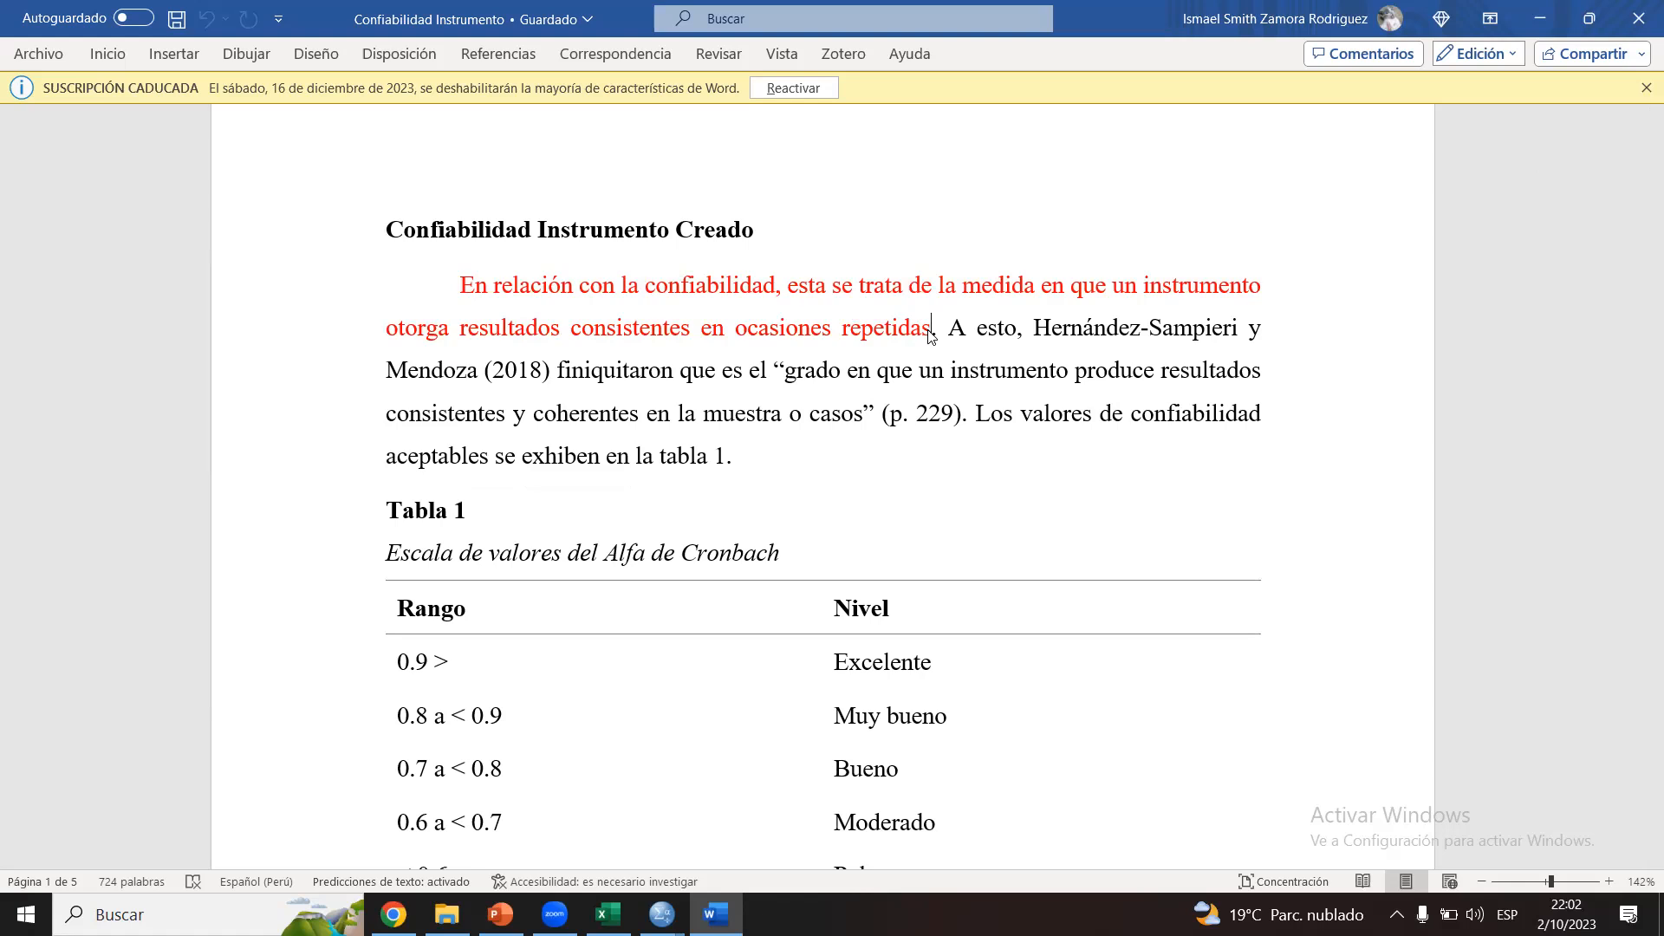
# Step: Review the cited definition of reliability and the Tabla 1 scale of Cronbach's alpha ranges and levels
pyautogui.moveTo(931, 330); pyautogui.dragTo(814, 464)
pyautogui.click(817, 465)
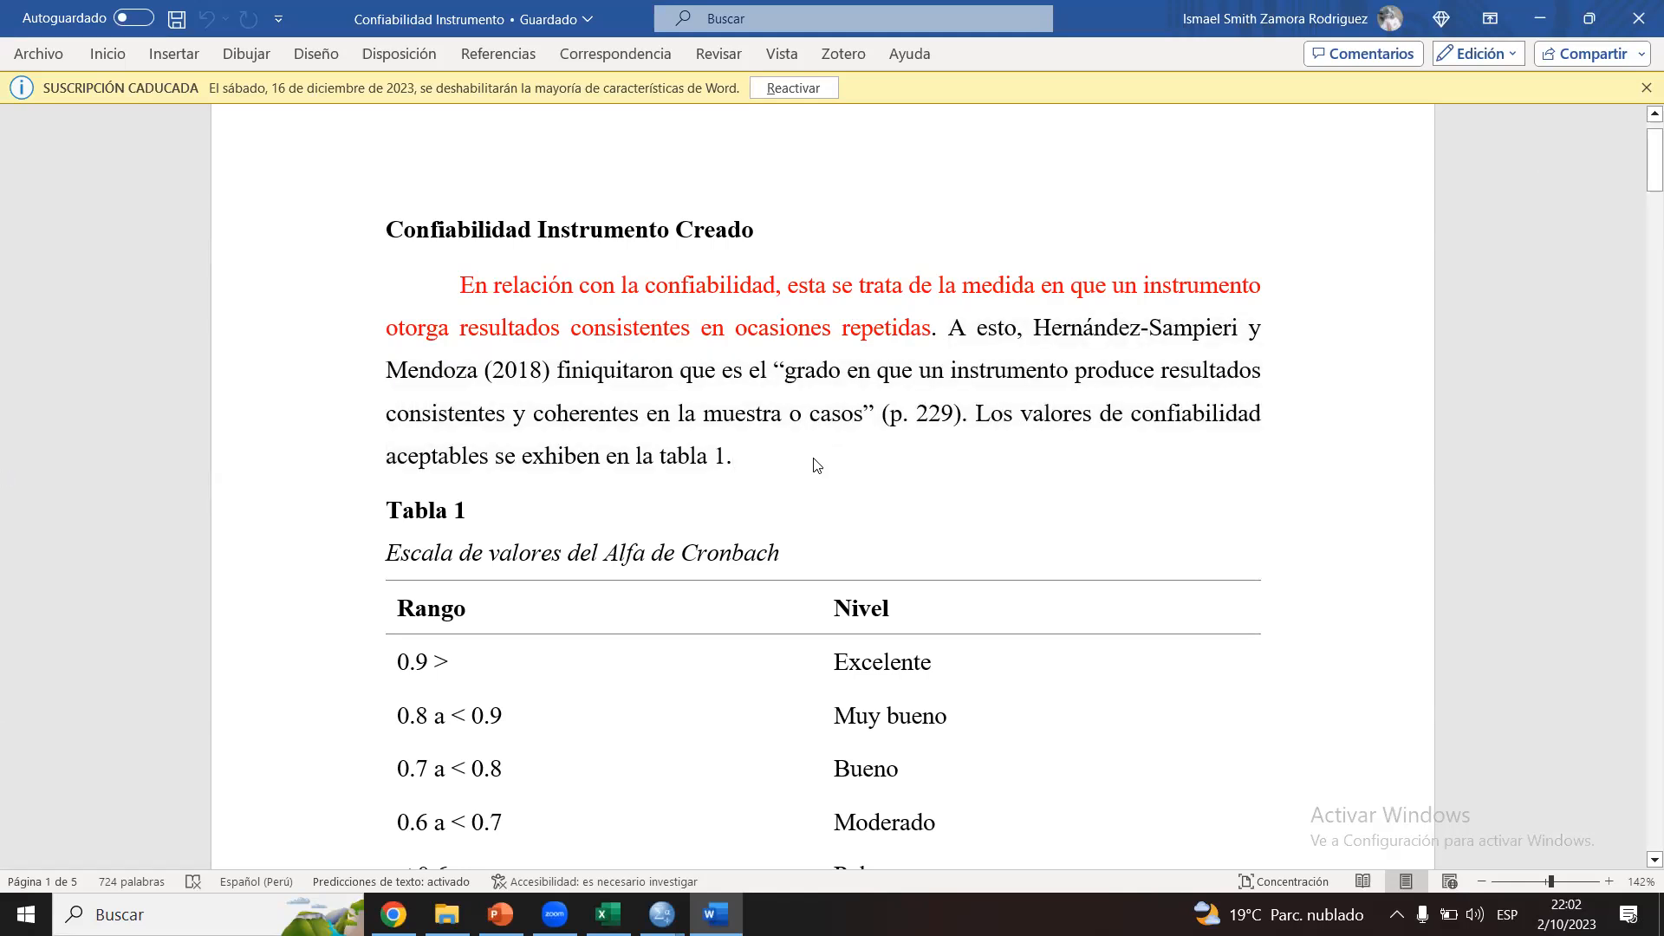
pyautogui.moveTo(1640, 176); pyautogui.dragTo(1640, 197)
pyautogui.moveTo(387, 315); pyautogui.dragTo(875, 638)
pyautogui.click(874, 635)
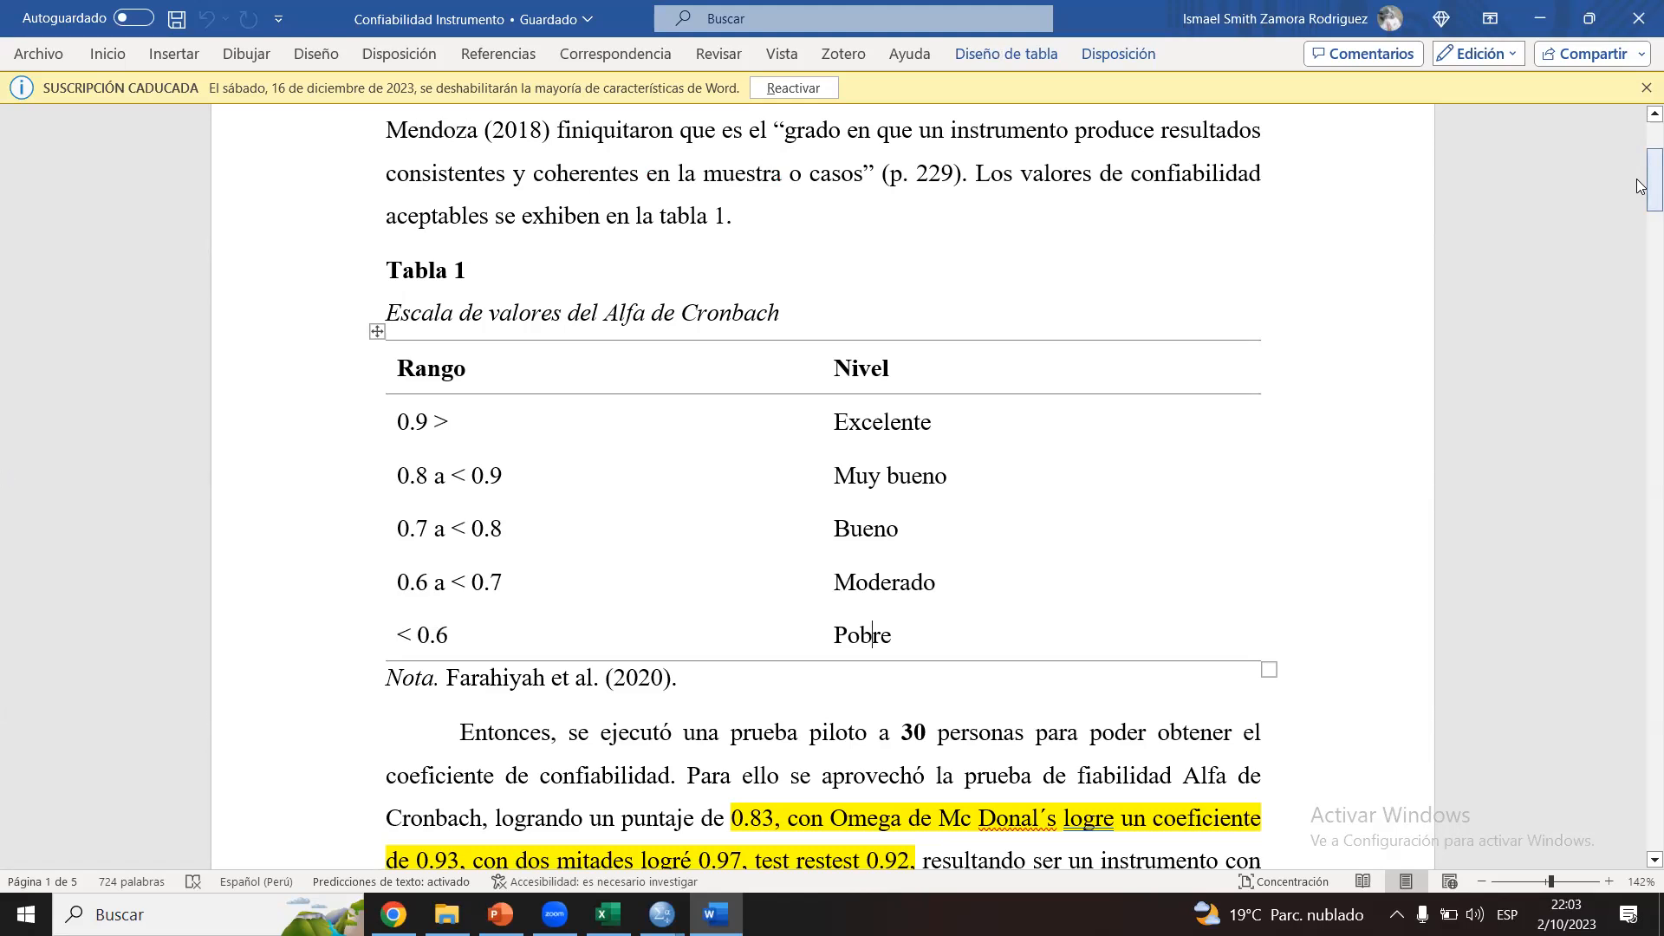
# Step: Review the pilot test paragraph, including its highlighted alpha, omega, two-halves and test-retest coefficients
pyautogui.moveTo(1640, 185); pyautogui.dragTo(1641, 229)
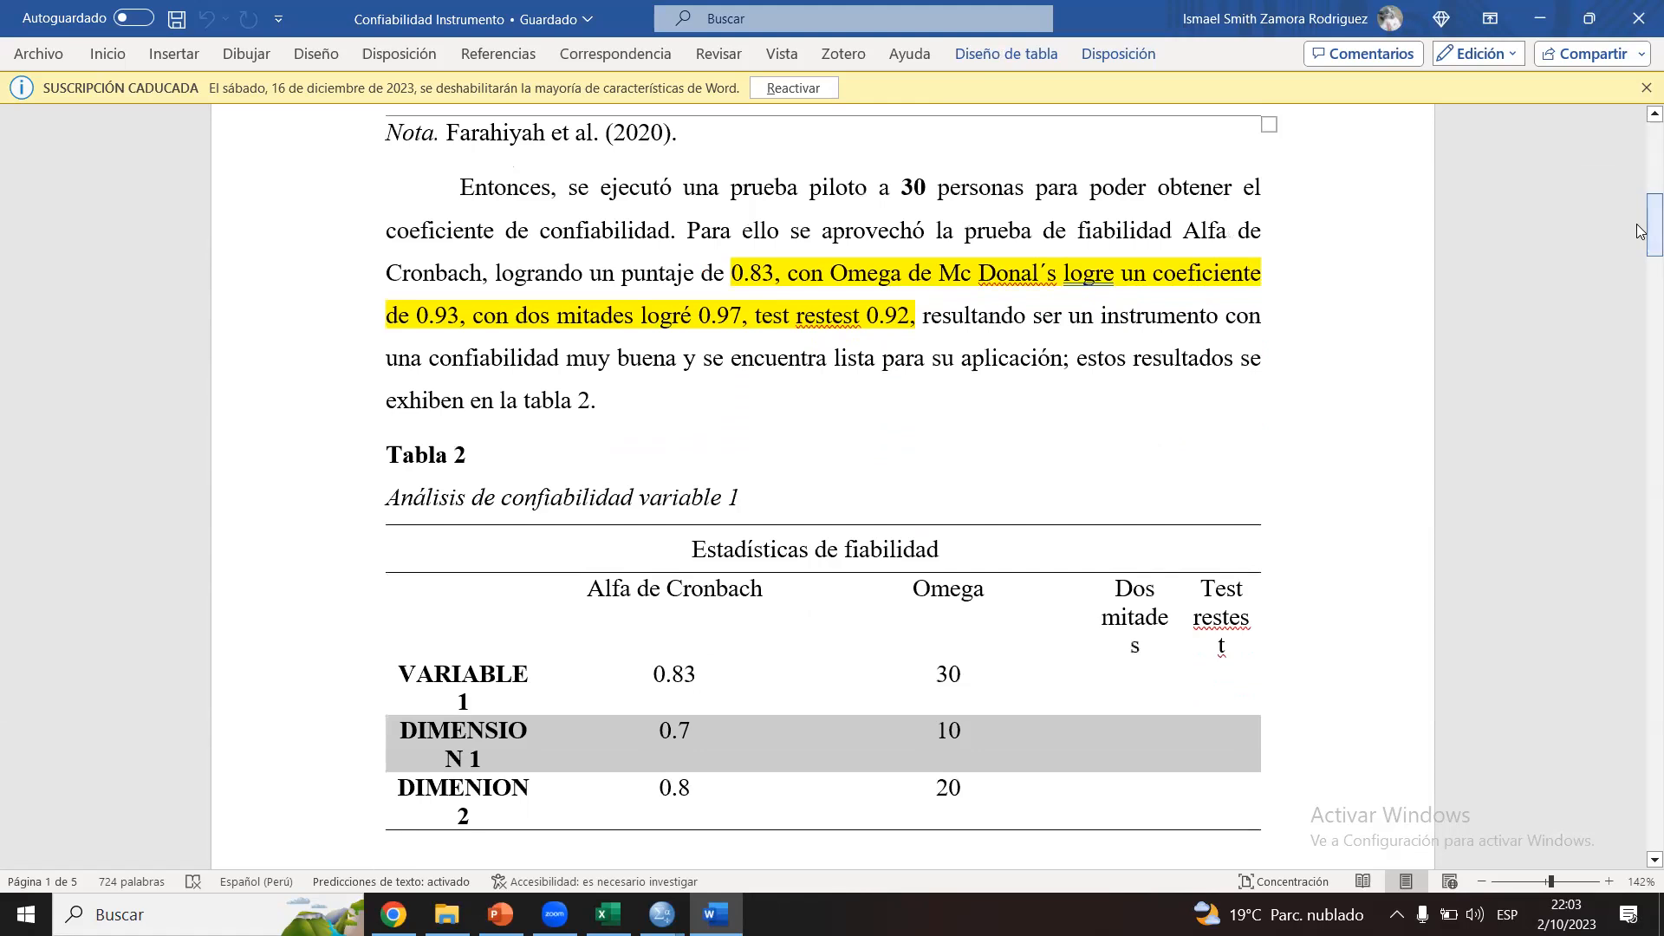
pyautogui.click(965, 231)
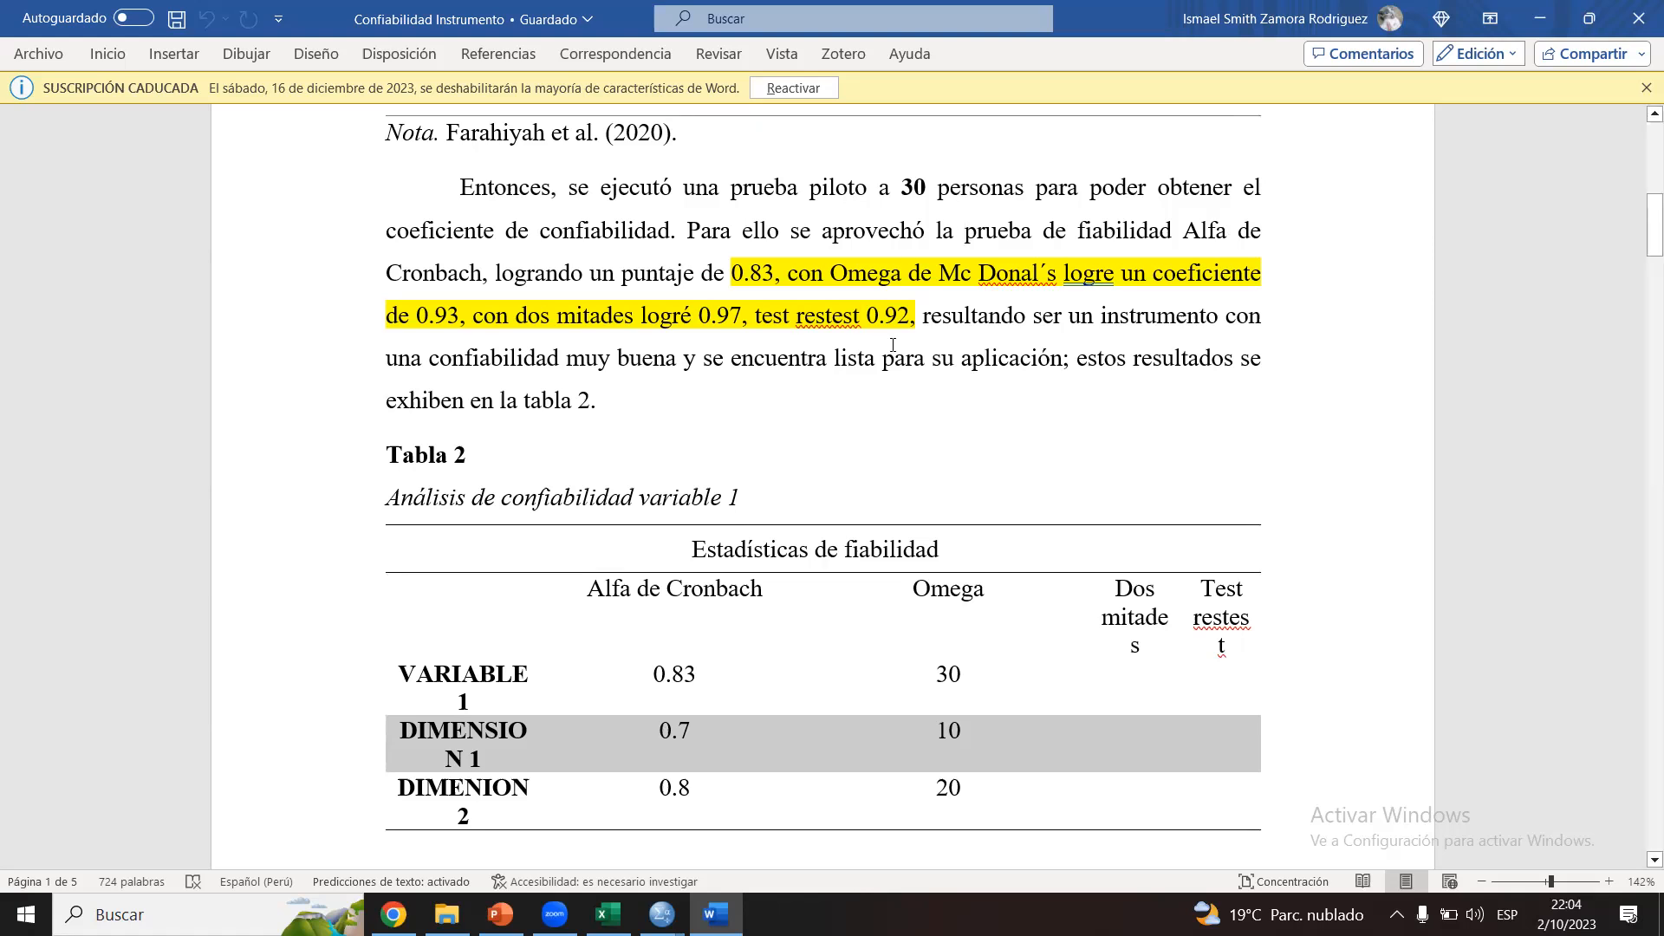
pyautogui.moveTo(742, 274); pyautogui.dragTo(901, 274)
pyautogui.click(980, 292)
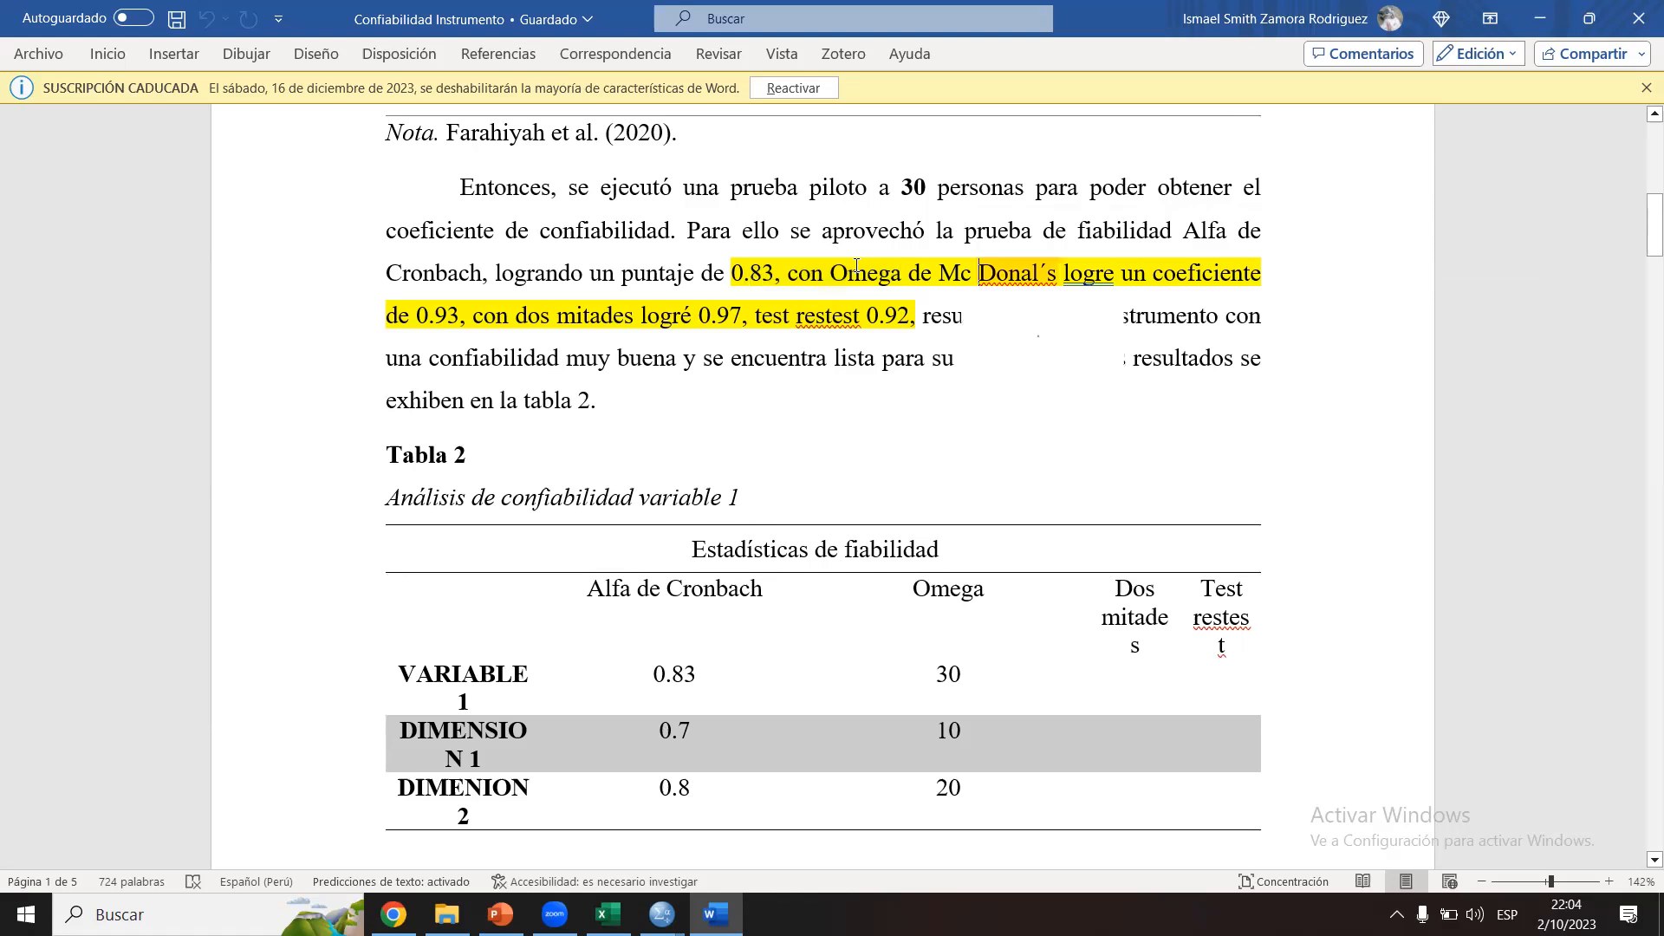
pyautogui.click(1028, 262)
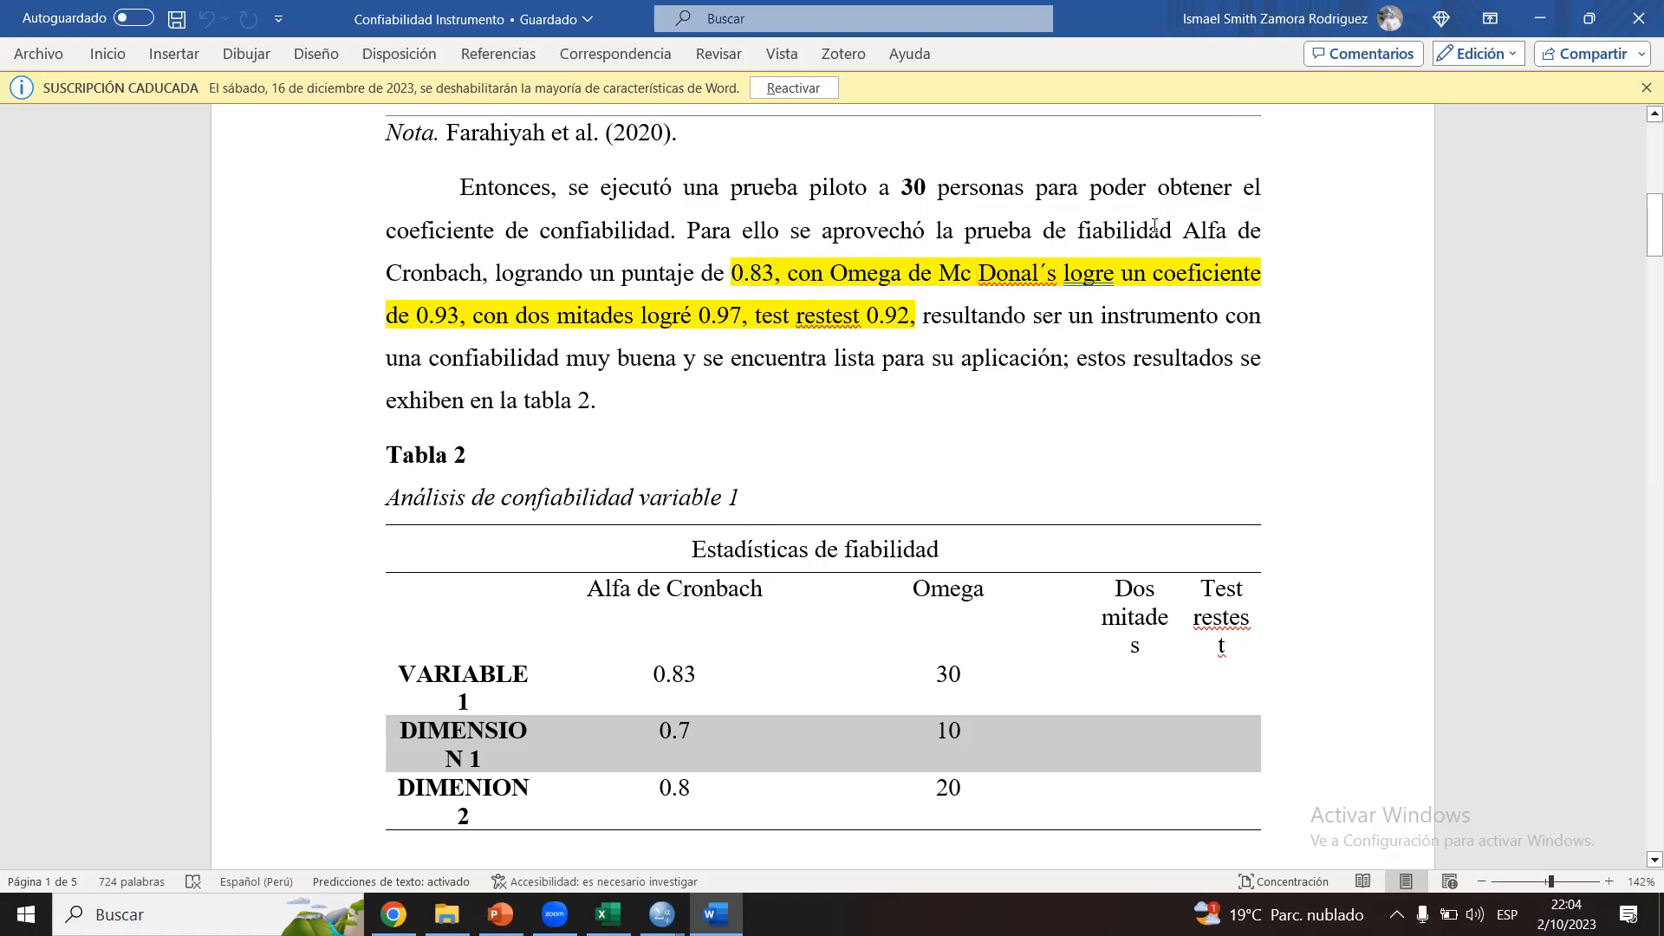
pyautogui.moveTo(482, 318); pyautogui.dragTo(688, 317)
pyautogui.click(688, 319)
pyautogui.moveTo(790, 308); pyautogui.dragTo(861, 315)
pyautogui.click(861, 315)
# Step: Examine Tabla 2 row by row for the reliability coefficients of variable 1 and its two dimensions
pyautogui.scroll(-2, 1091, 209)
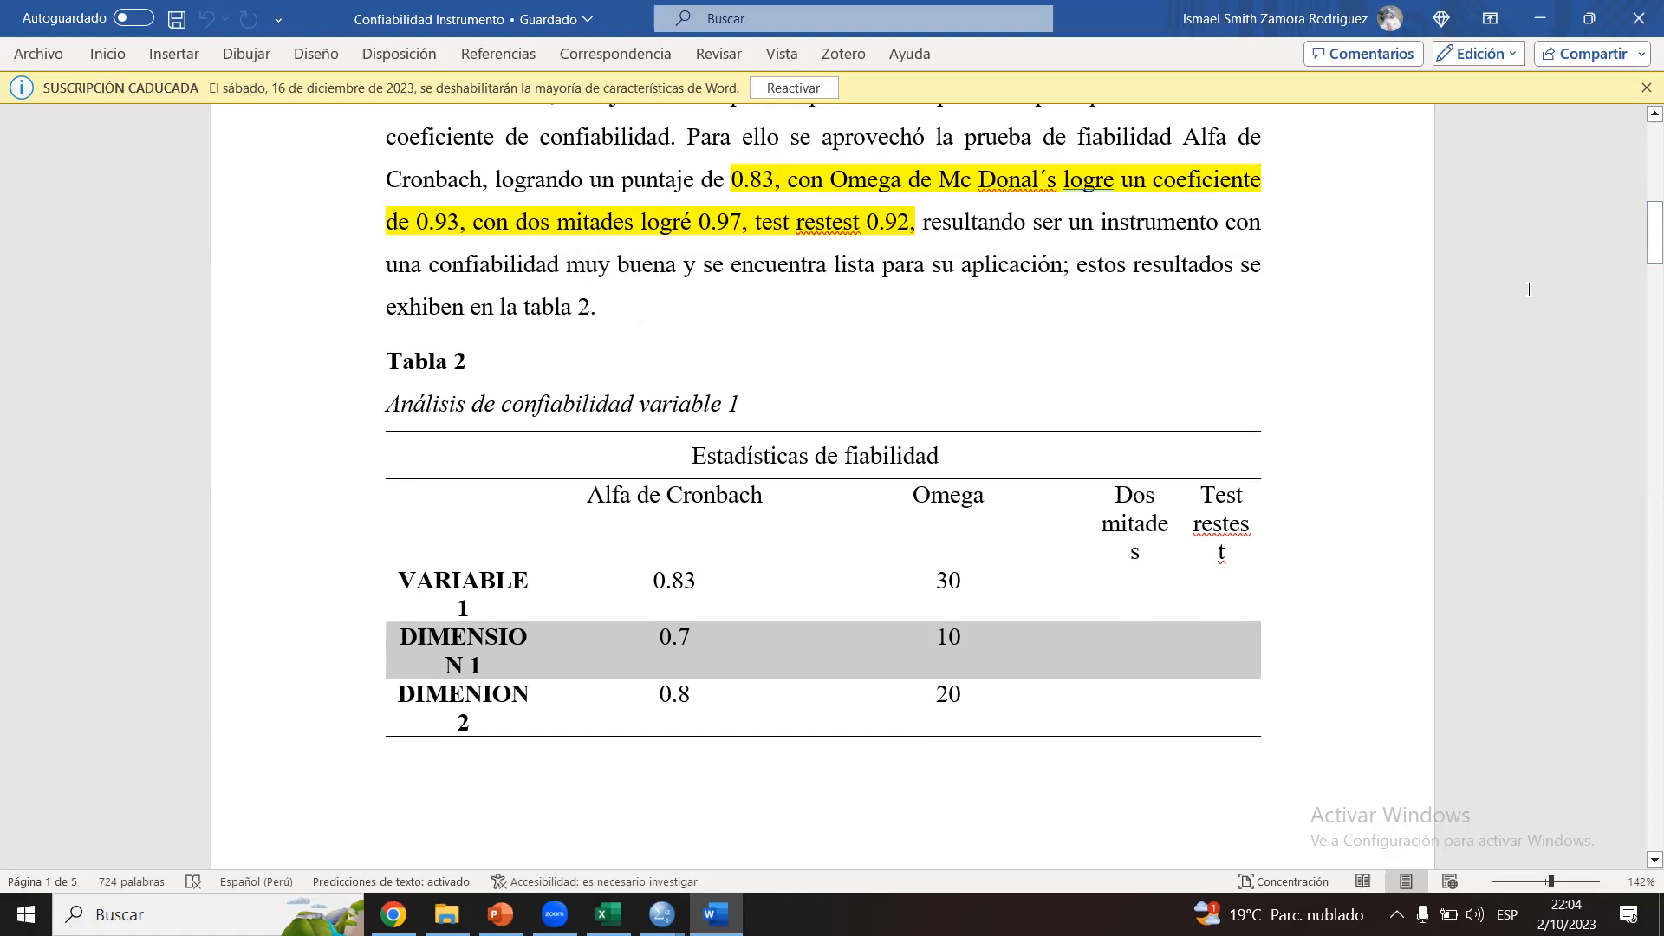
pyautogui.scroll(-4, 740, 277)
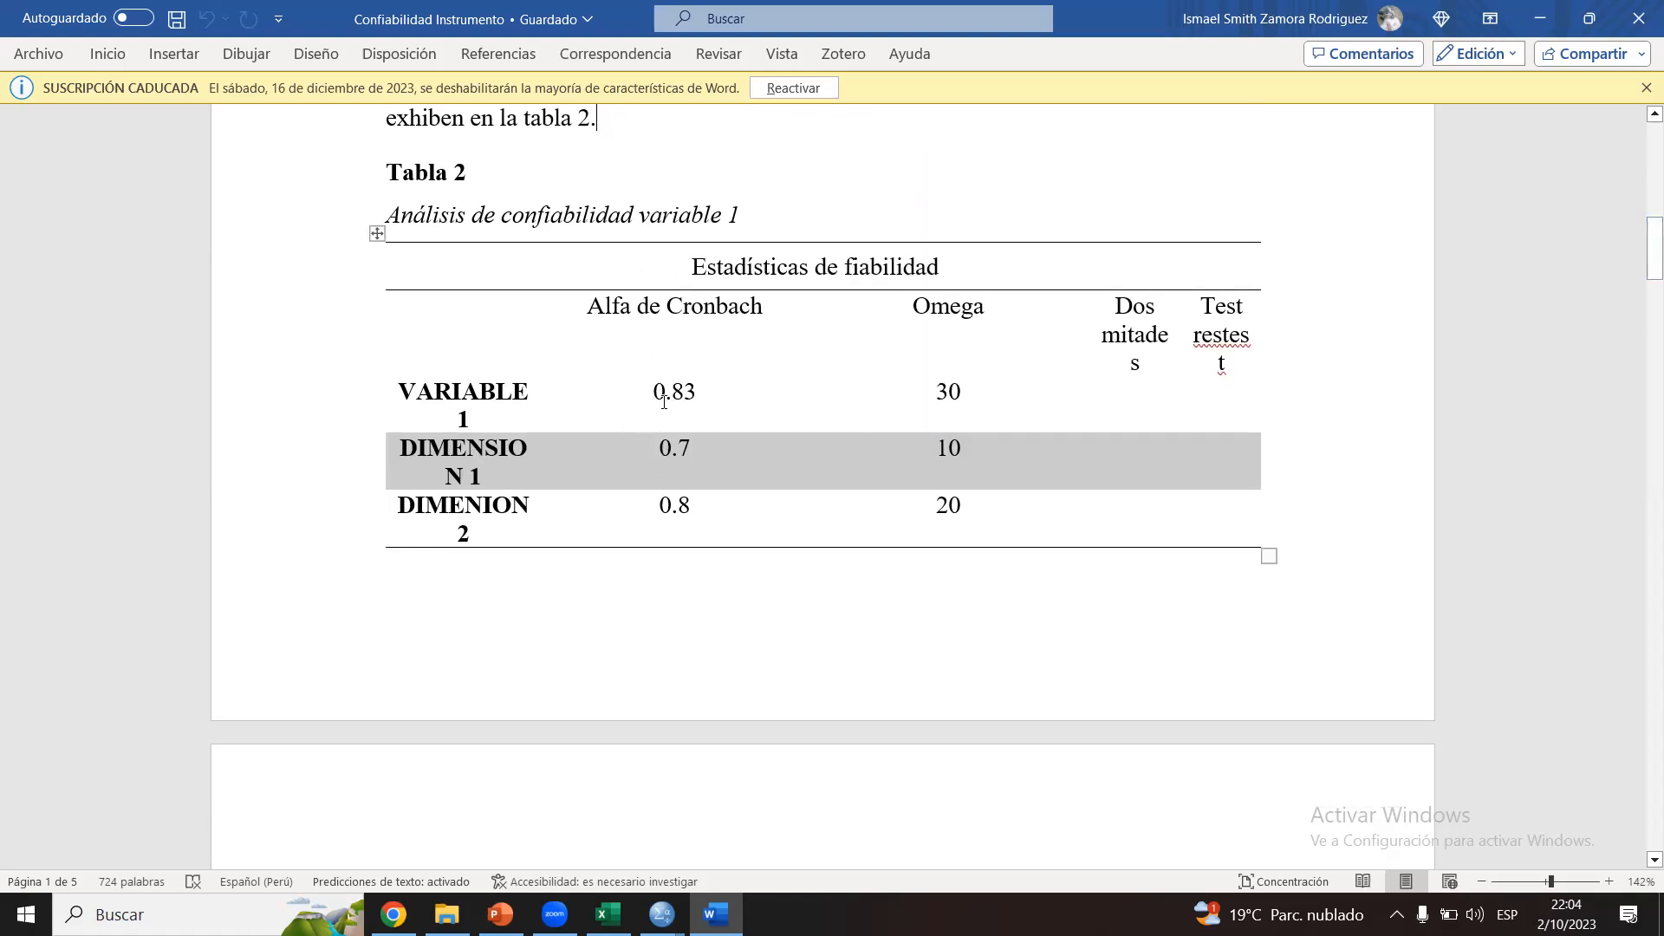
pyautogui.moveTo(669, 392); pyautogui.dragTo(1090, 386)
pyautogui.click(1090, 387)
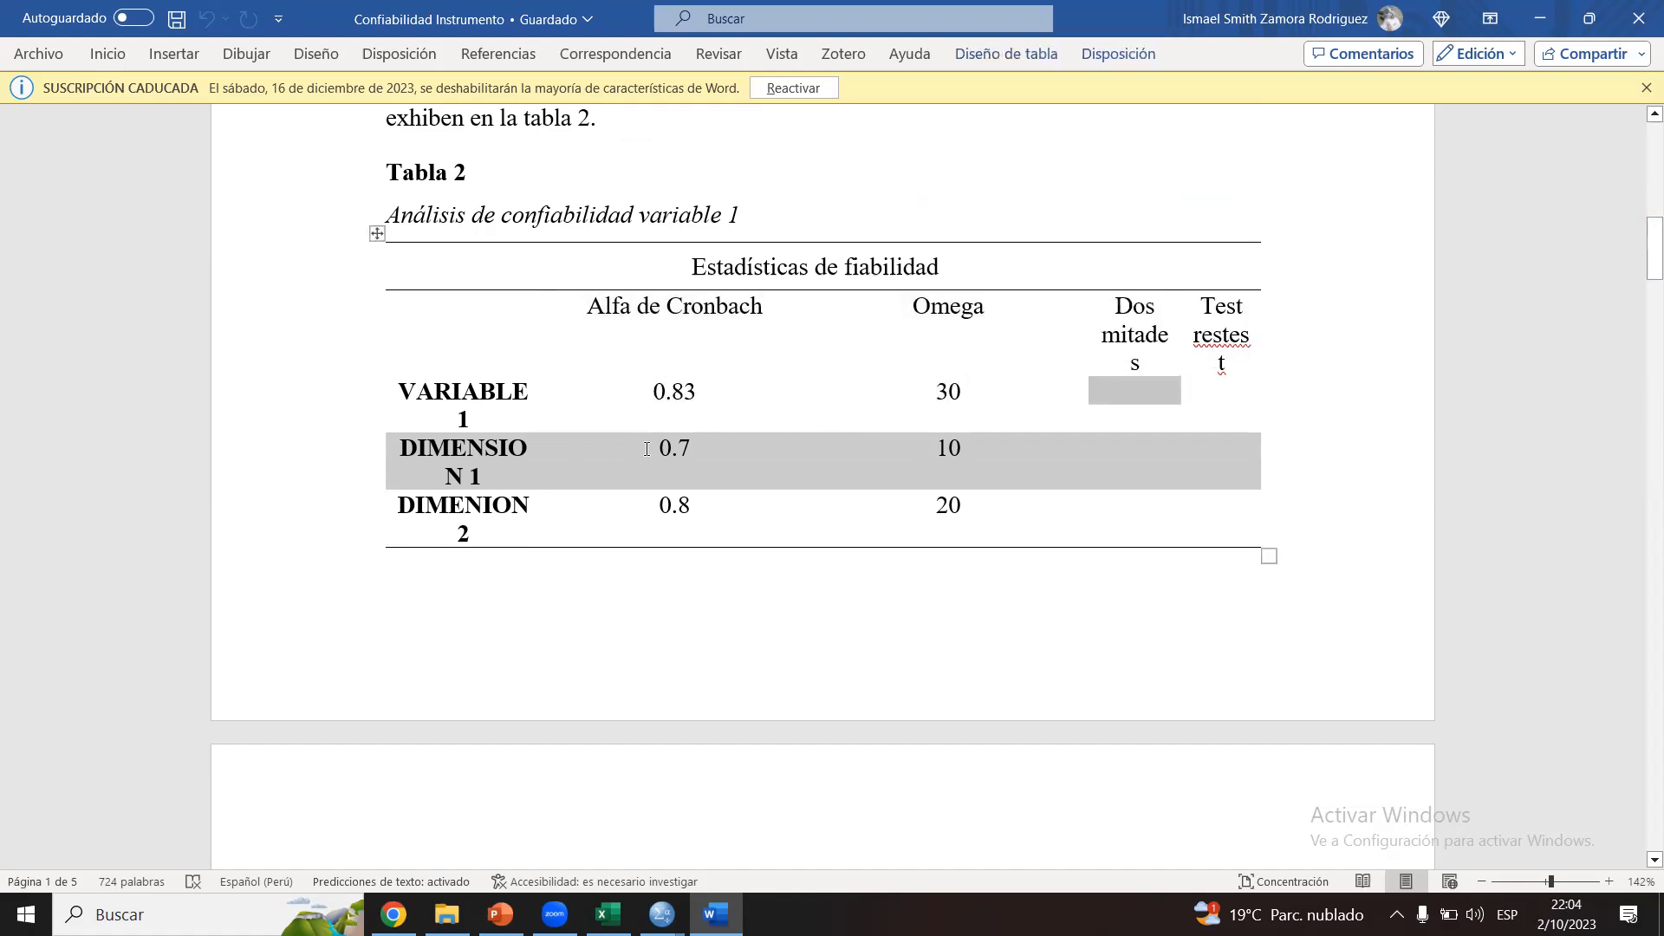
pyautogui.moveTo(646, 449); pyautogui.dragTo(965, 424)
pyautogui.click(966, 424)
pyautogui.moveTo(642, 522); pyautogui.dragTo(983, 526)
pyautogui.click(983, 527)
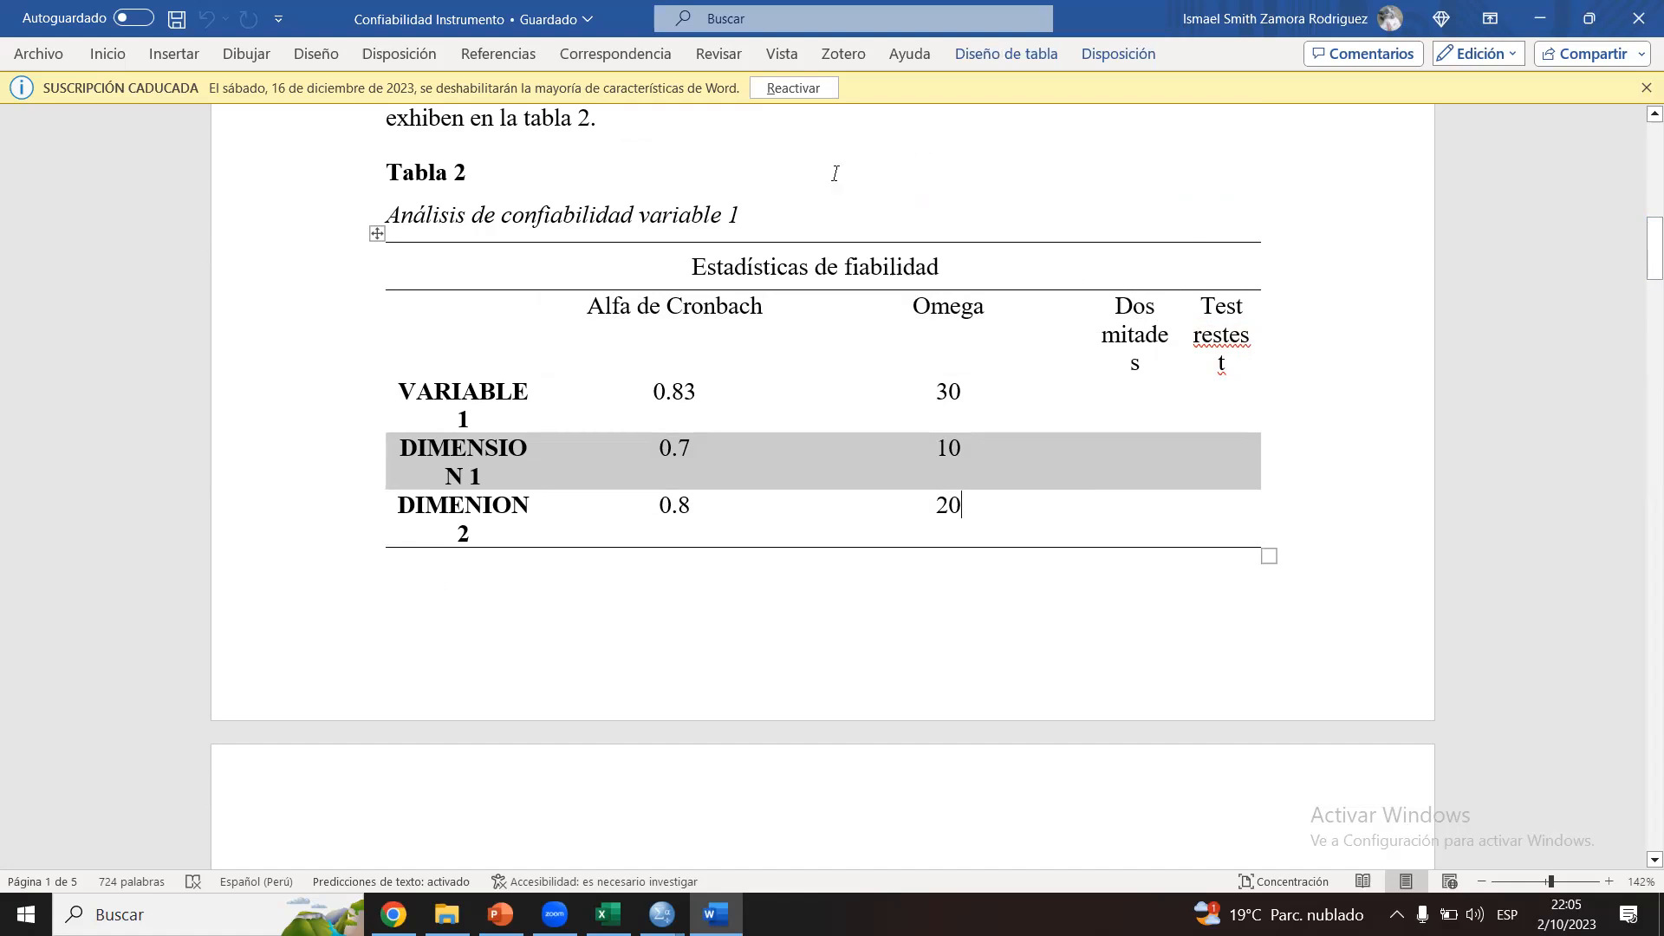
pyautogui.click(767, 215)
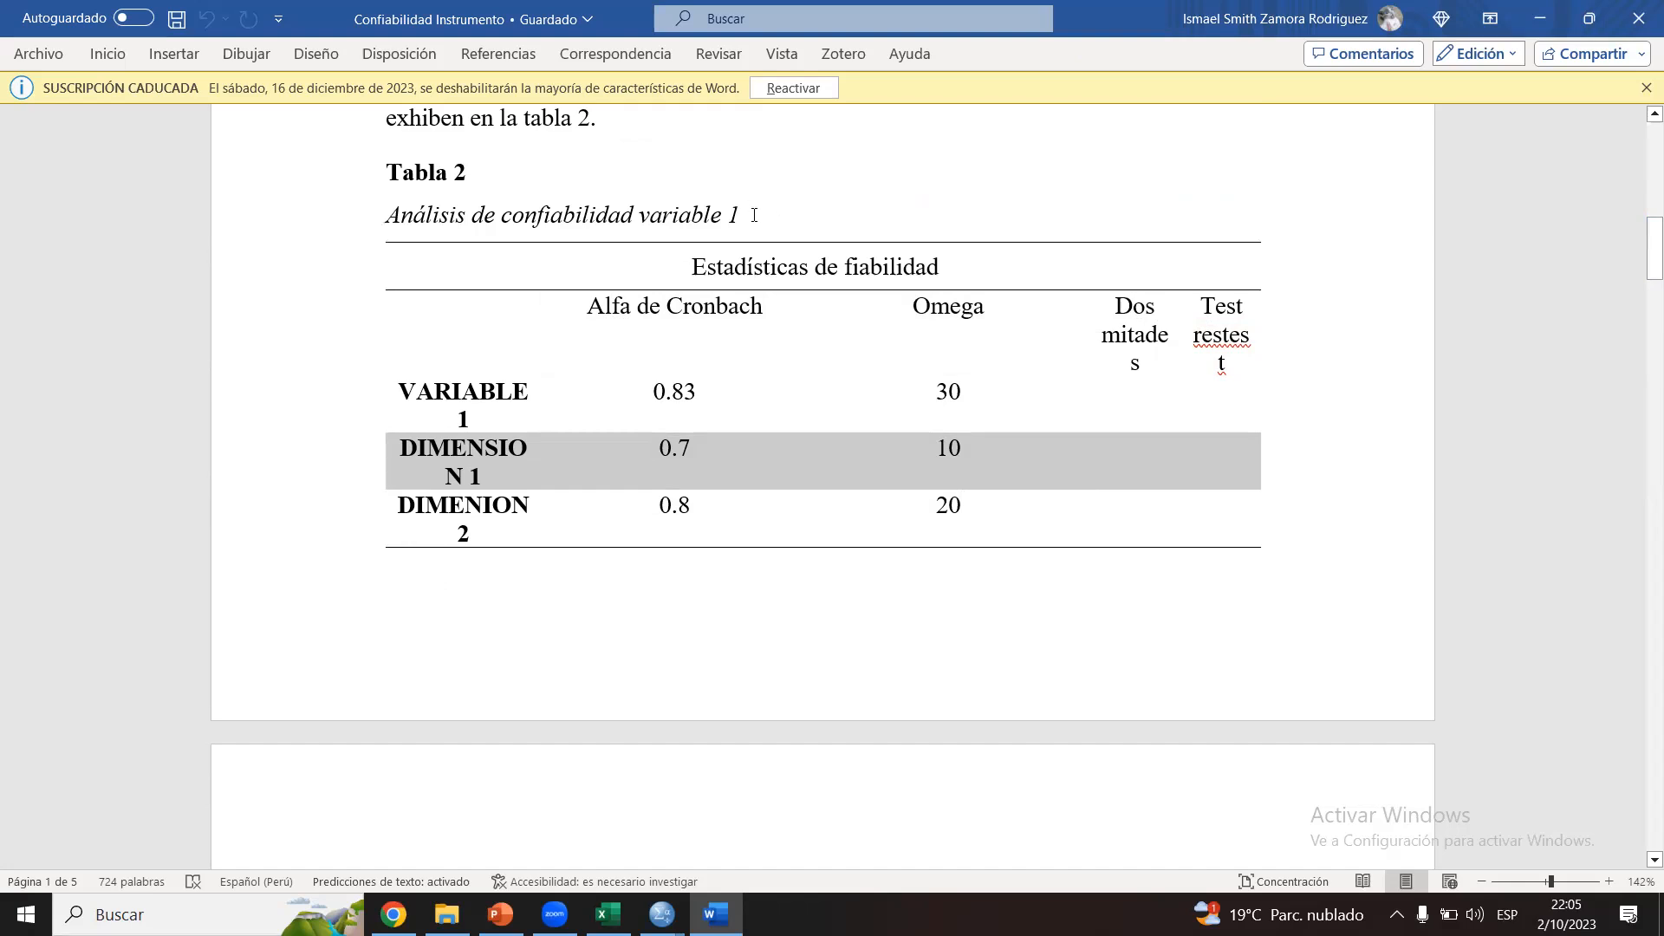
# Step: Compare the separate dimension reliability tables on page 2 with the combined layout of Tabla 2
pyautogui.moveTo(1641, 262); pyautogui.dragTo(1641, 325)
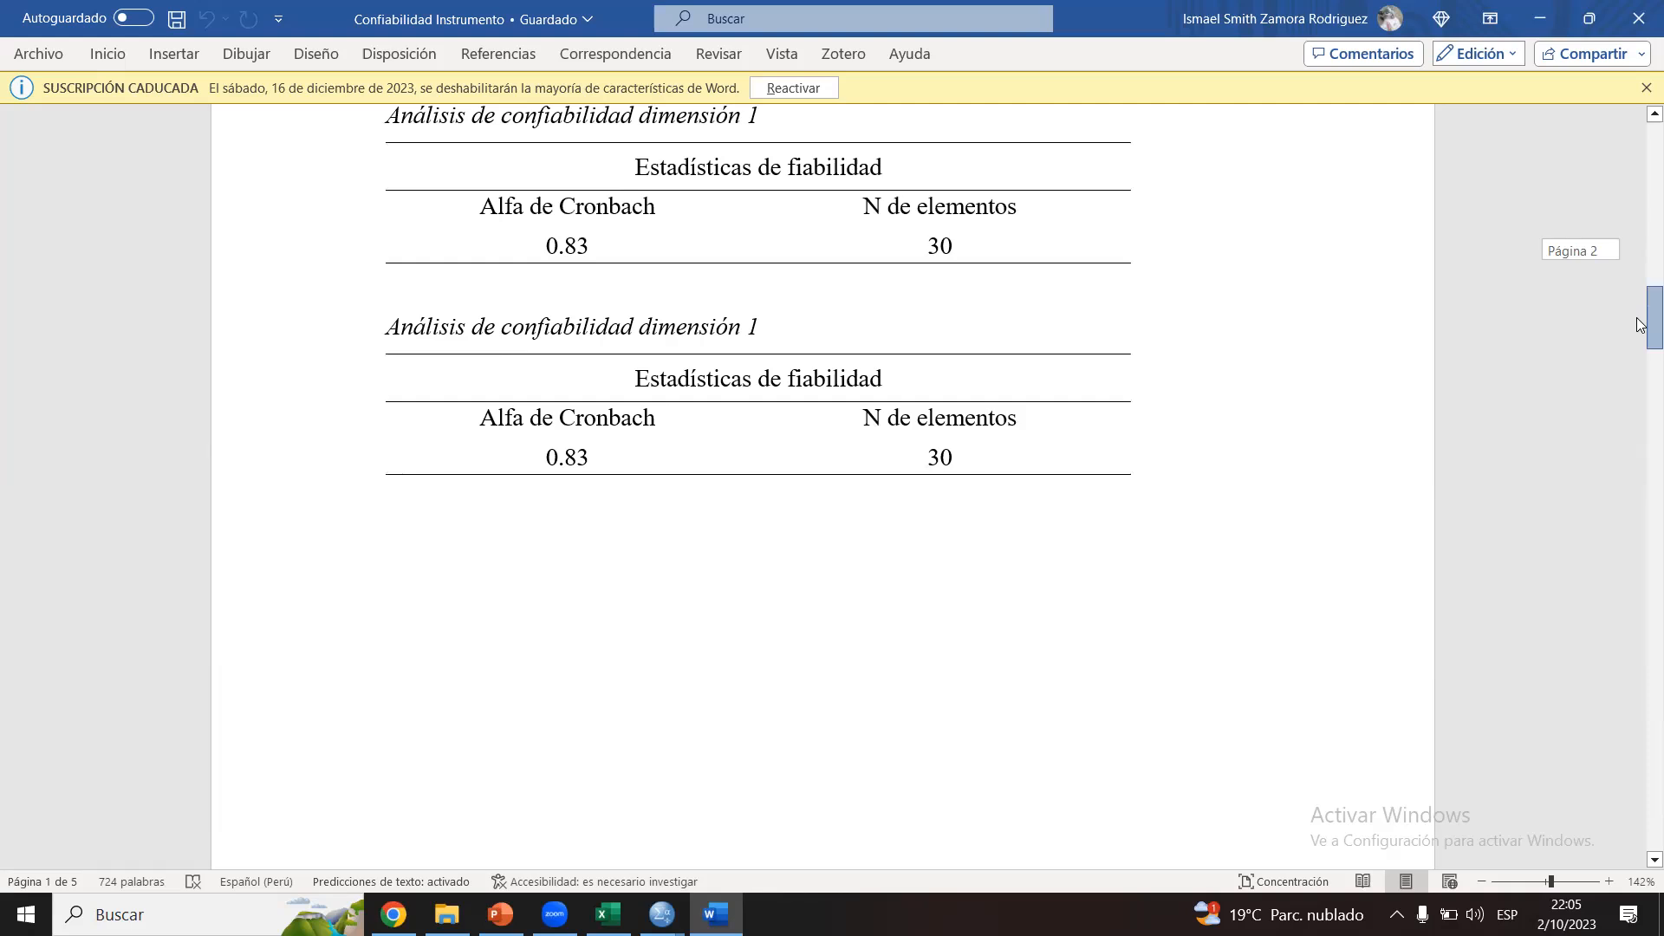
pyautogui.moveTo(1641, 325)
pyautogui.mouseDown()
pyautogui.moveTo(1641, 345)
pyautogui.moveTo(1641, 312)
pyautogui.moveTo(1641, 328)
pyautogui.mouseUp()
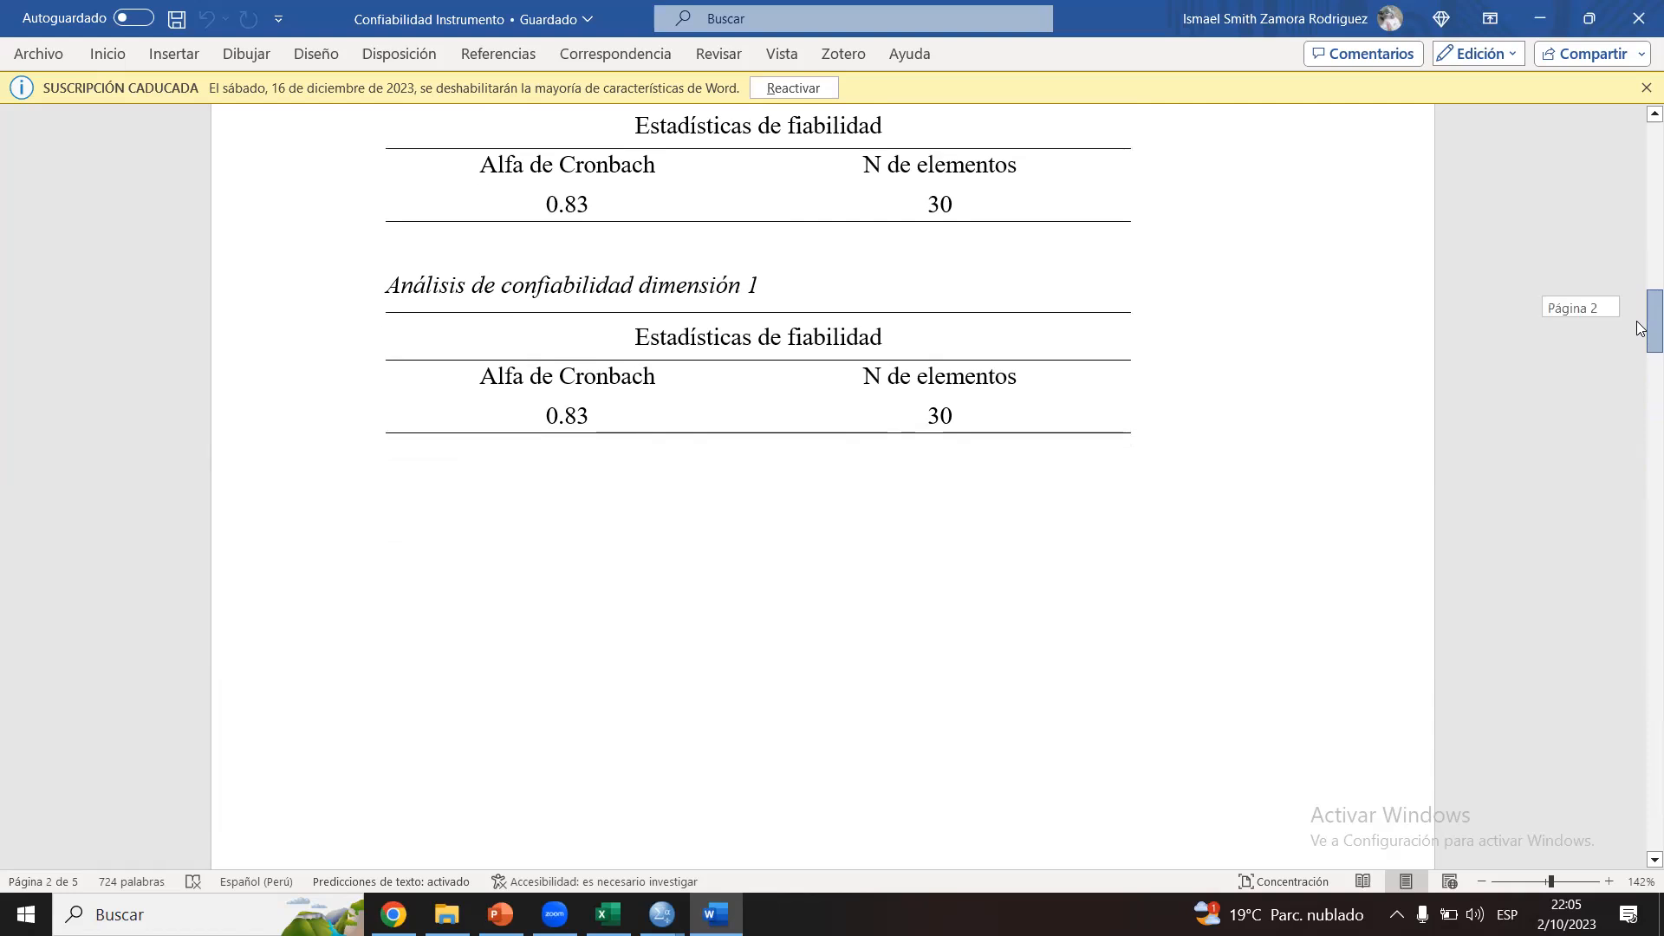
pyautogui.moveTo(1641, 328); pyautogui.dragTo(1640, 251)
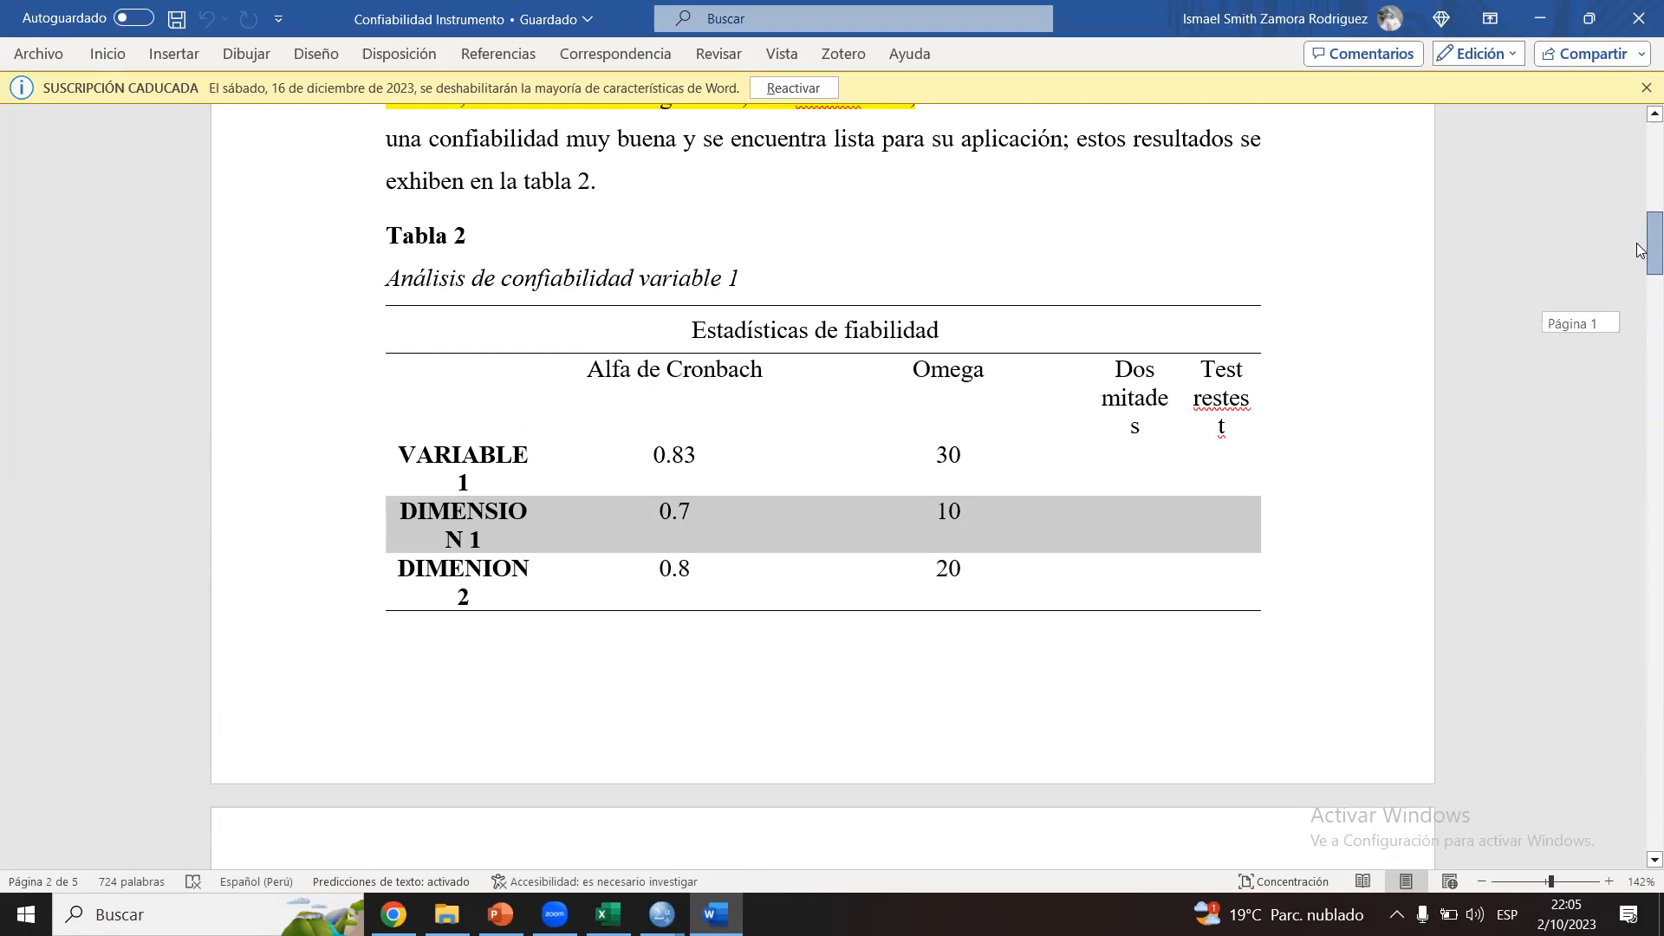
pyautogui.moveTo(1640, 250); pyautogui.dragTo(1640, 357)
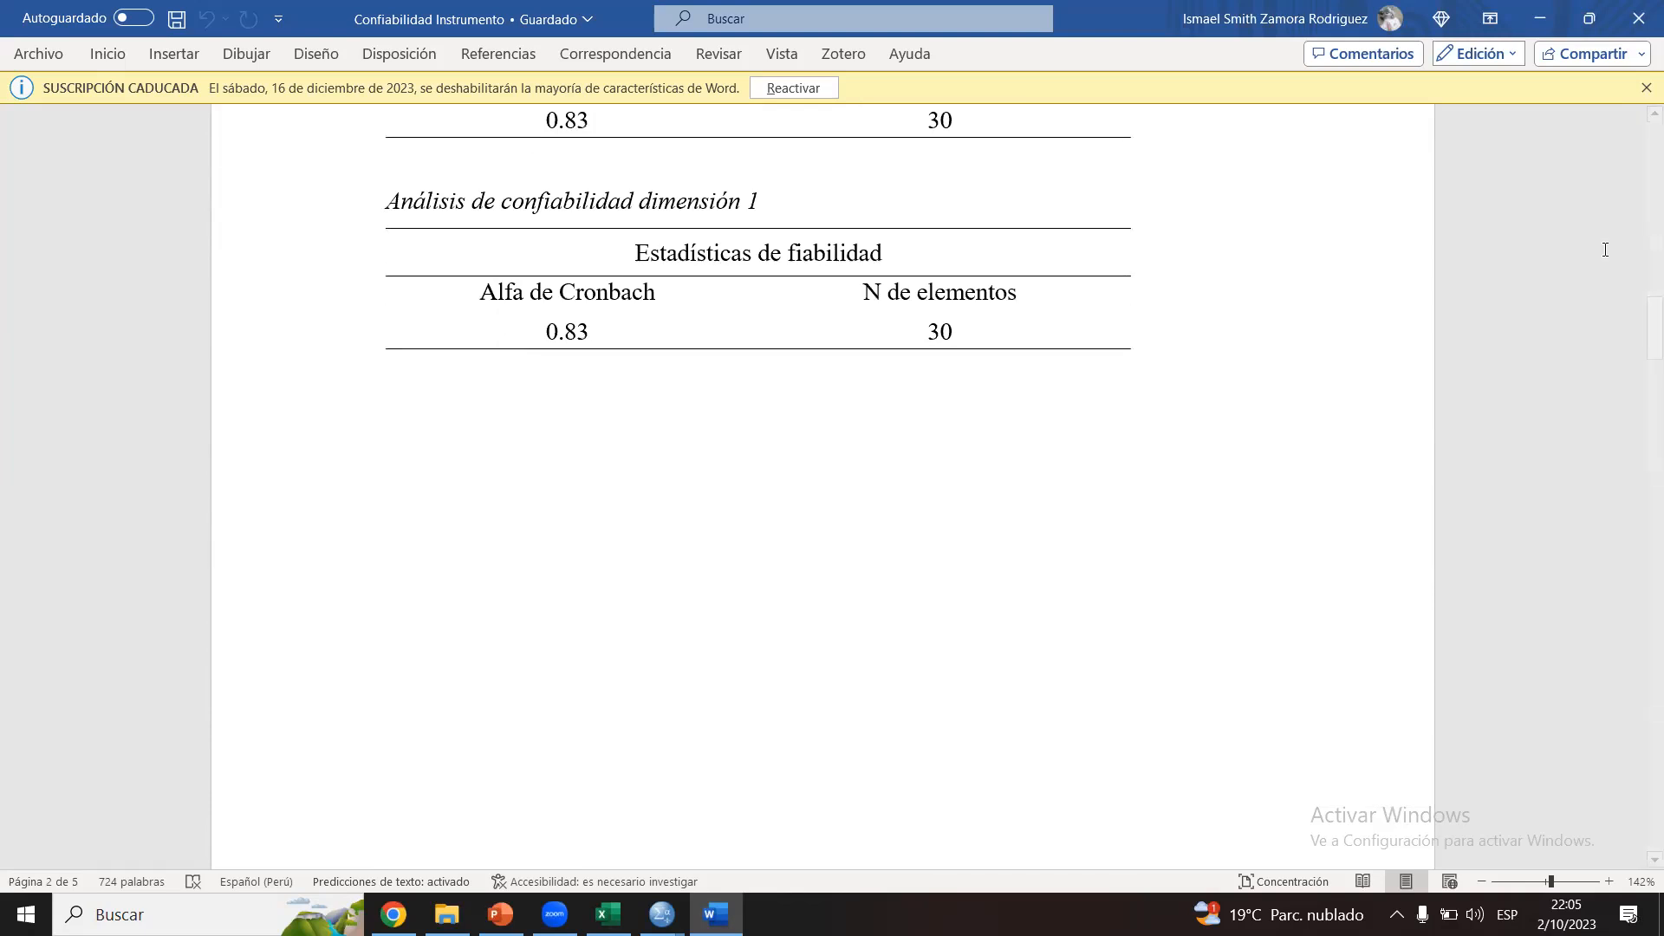
# Step: Review the introductory paragraph of the Confiabilidad Instrumento Ya Validado section on page 3
pyautogui.moveTo(1641, 346); pyautogui.dragTo(1639, 472)
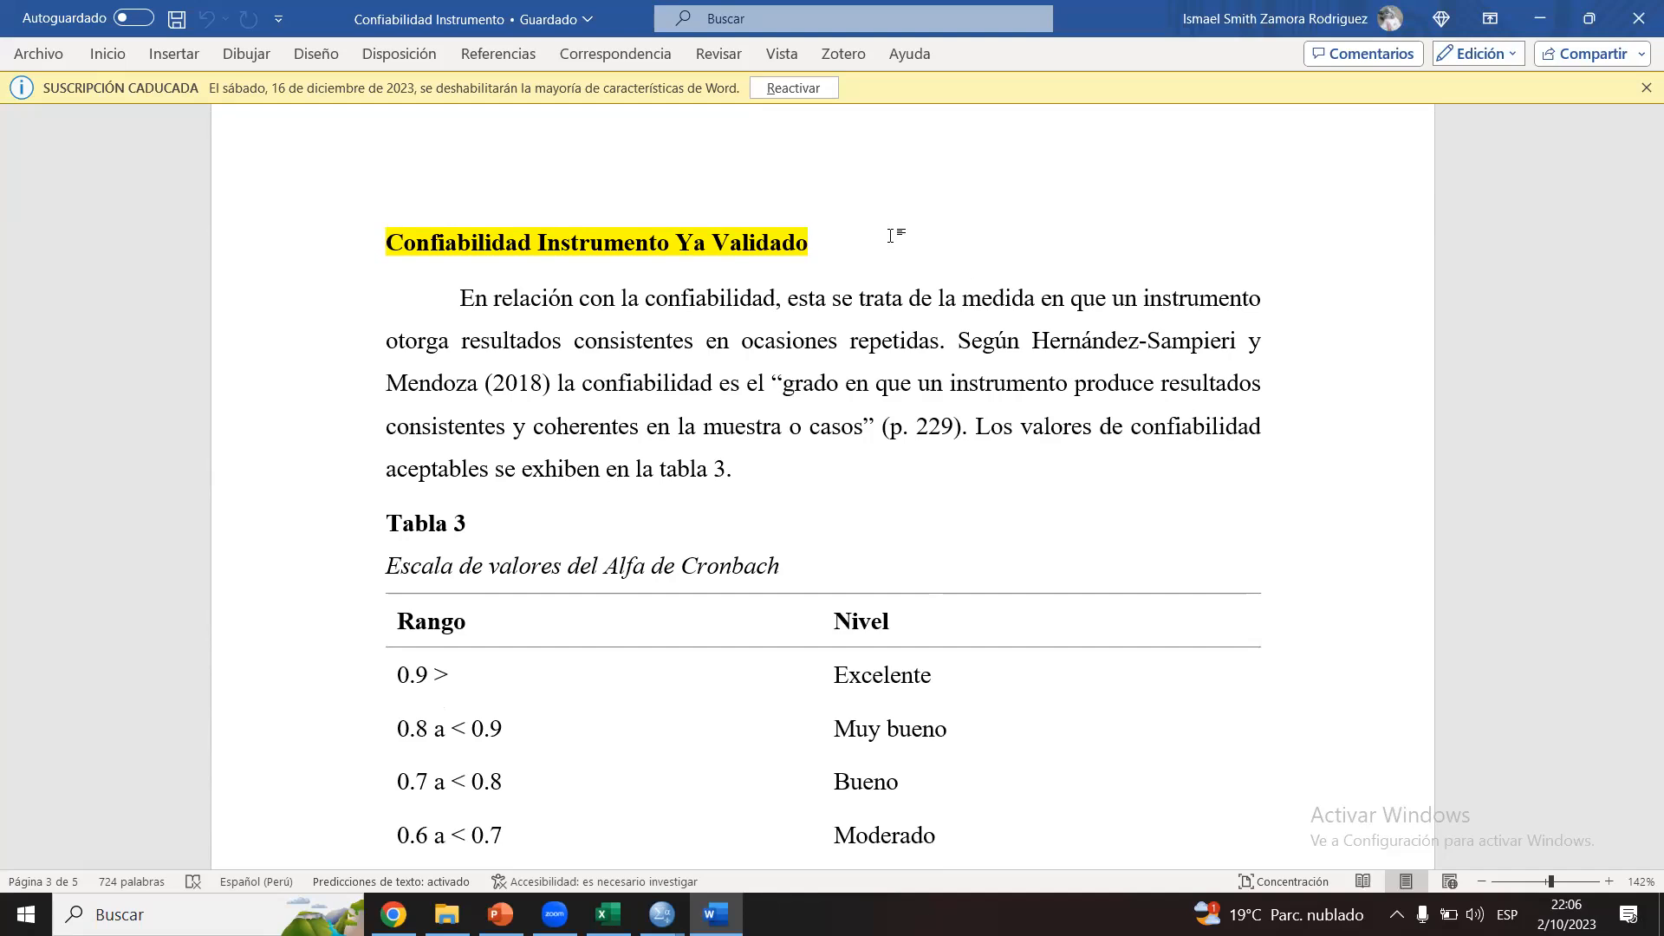
pyautogui.moveTo(461, 298); pyautogui.dragTo(956, 469)
pyautogui.click(957, 348)
pyautogui.click(957, 476)
# Step: Review the paragraph on the compromiso organizacional instrument's origin, translation, pilot reliability and dimension alpha values
pyautogui.moveTo(1640, 457); pyautogui.dragTo(1639, 507)
pyautogui.moveTo(459, 379); pyautogui.dragTo(733, 387)
pyautogui.click(735, 387)
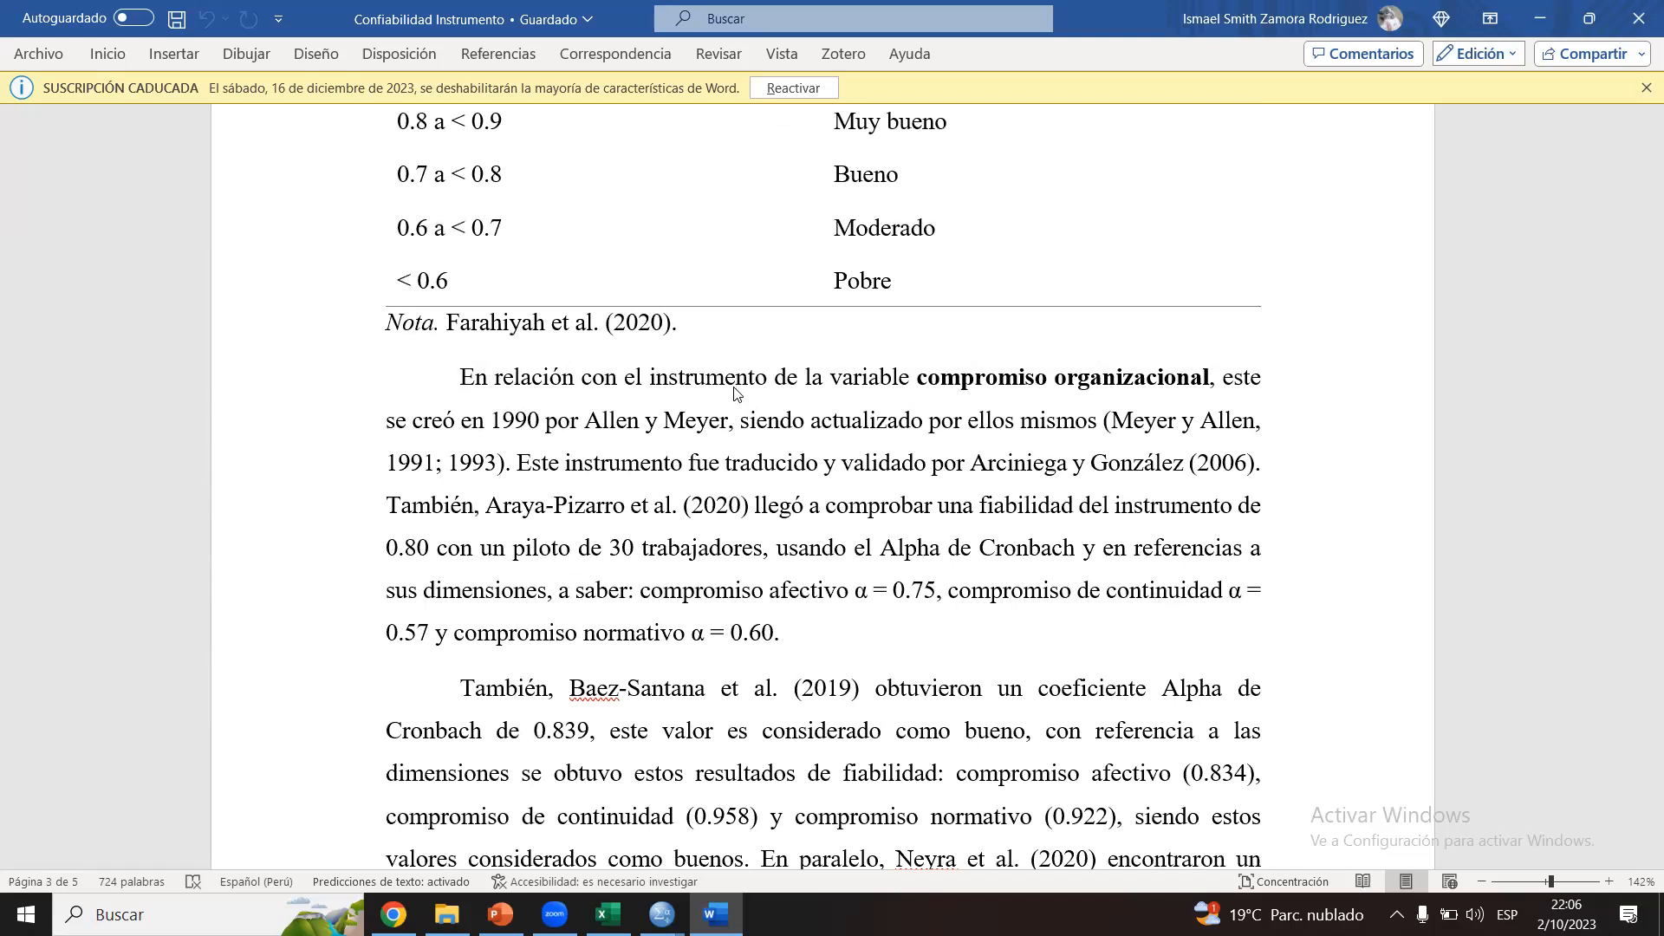
pyautogui.click(734, 389)
pyautogui.moveTo(781, 633); pyautogui.dragTo(403, 633)
pyautogui.click(403, 633)
pyautogui.moveTo(438, 552); pyautogui.dragTo(387, 553)
pyautogui.click(449, 546)
pyautogui.moveTo(1648, 497); pyautogui.dragTo(1641, 520)
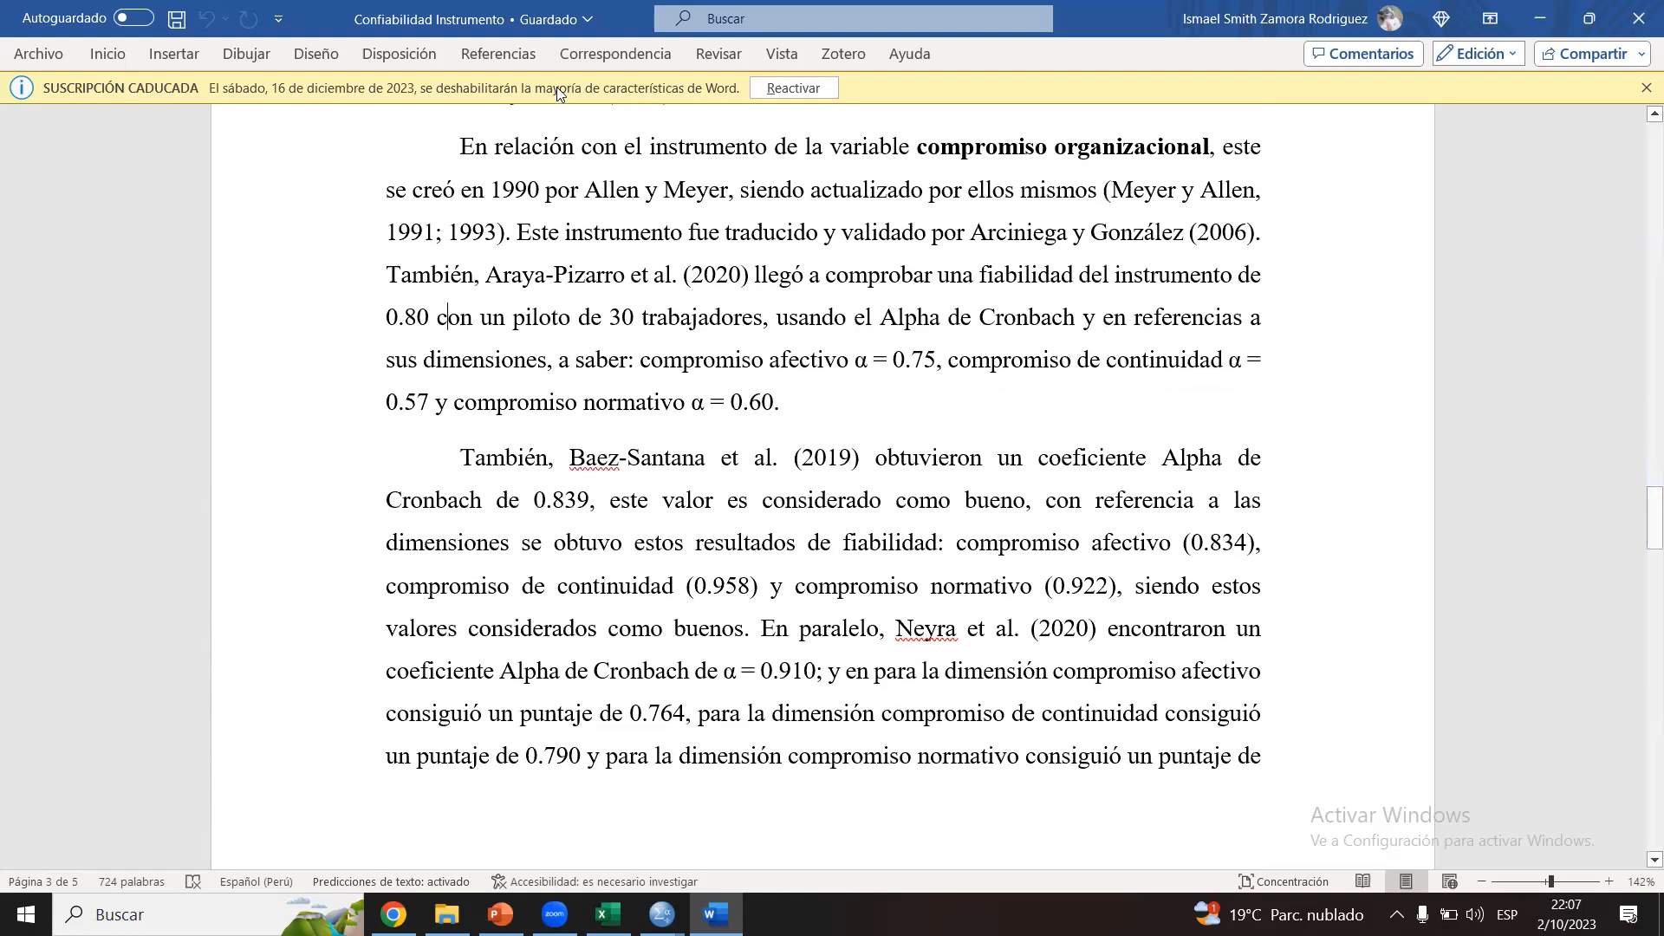
pyautogui.tripleClick(860, 408)
pyautogui.click(859, 411)
# Step: Review the paragraph beginning with the 2019 study for its overall and per-dimension Cronbach's alpha values
pyautogui.moveTo(1646, 504); pyautogui.dragTo(1645, 522)
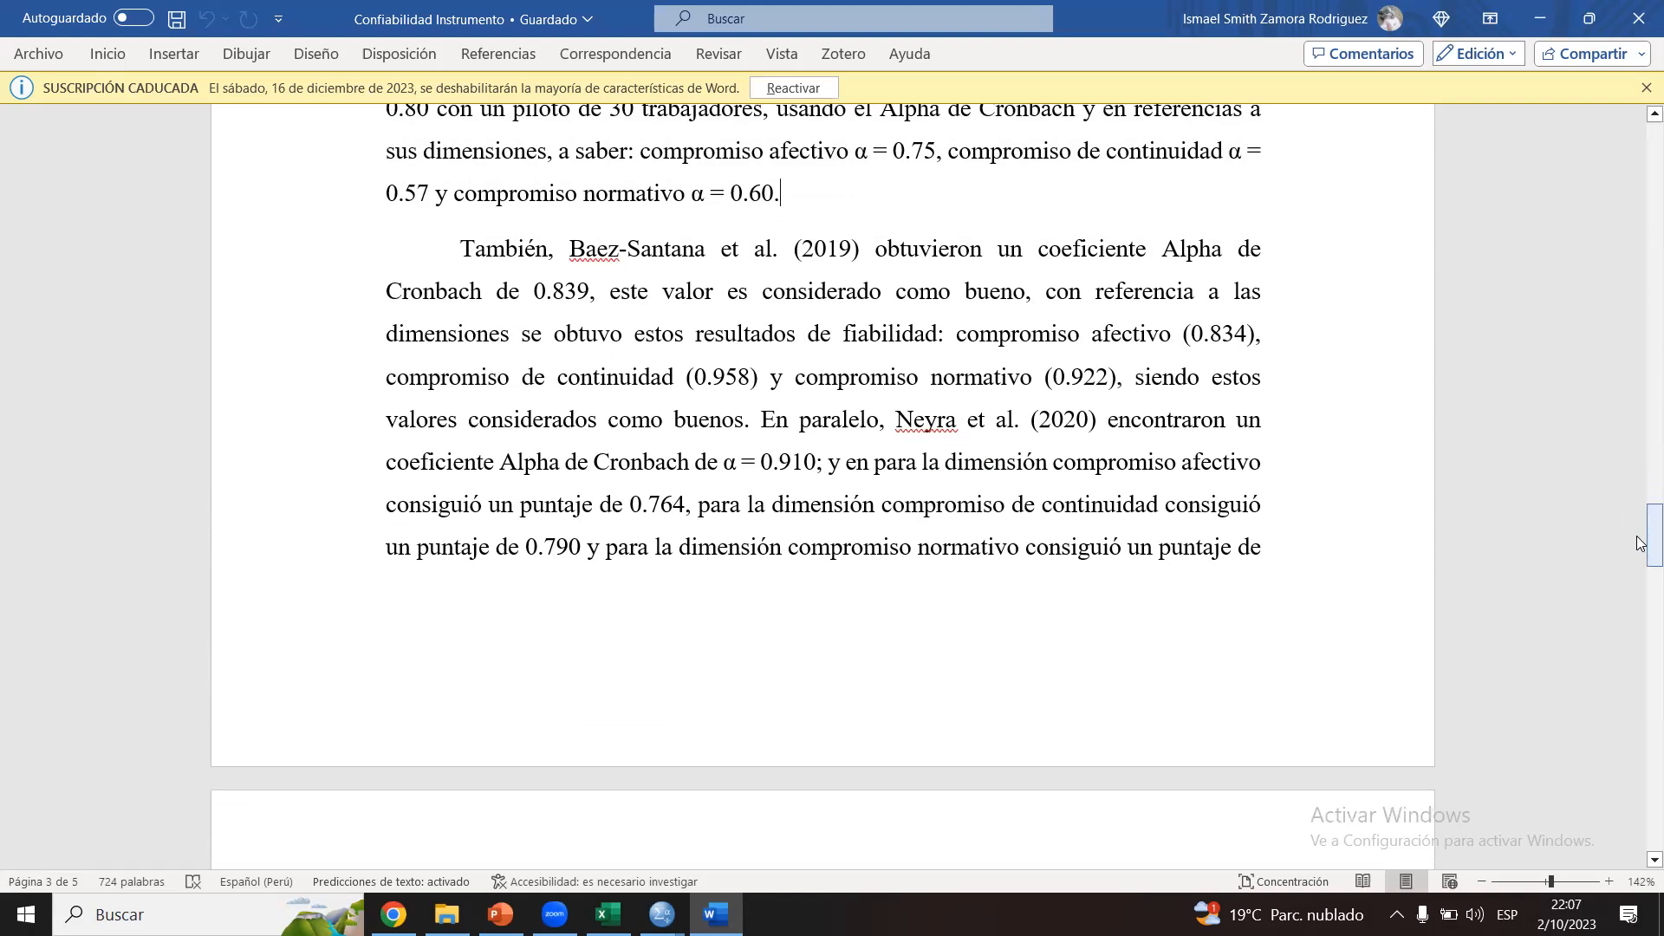
pyautogui.moveTo(573, 255); pyautogui.dragTo(862, 239)
pyautogui.click(841, 260)
pyautogui.click(573, 251)
pyautogui.click(862, 239)
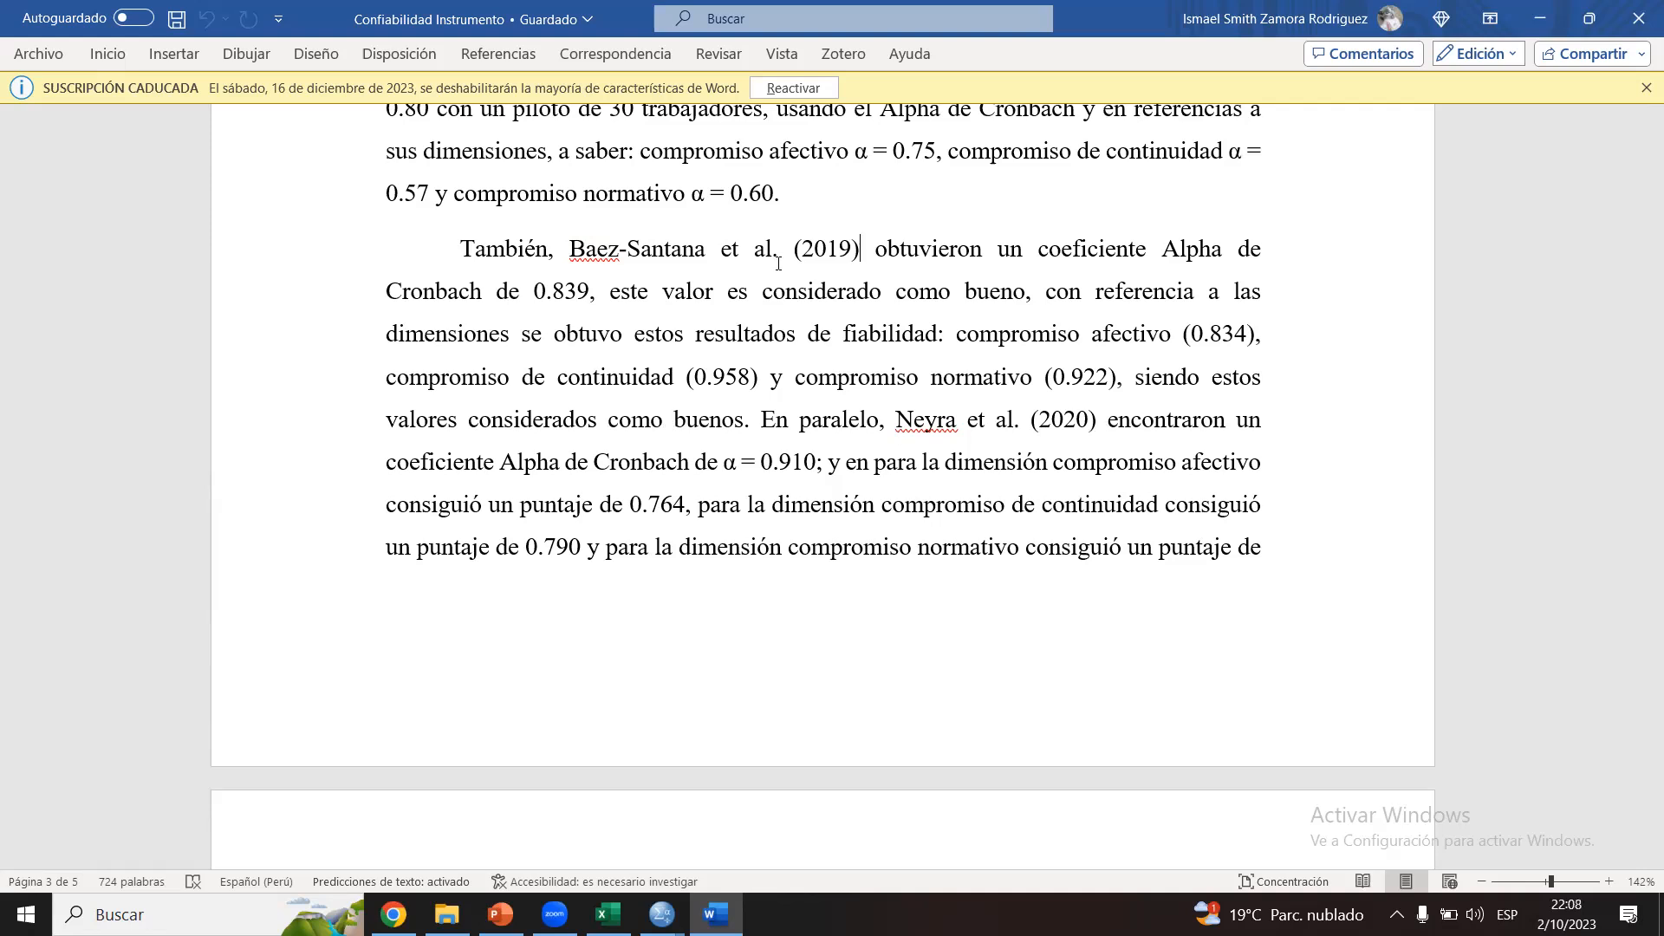
pyautogui.moveTo(462, 248); pyautogui.dragTo(774, 381)
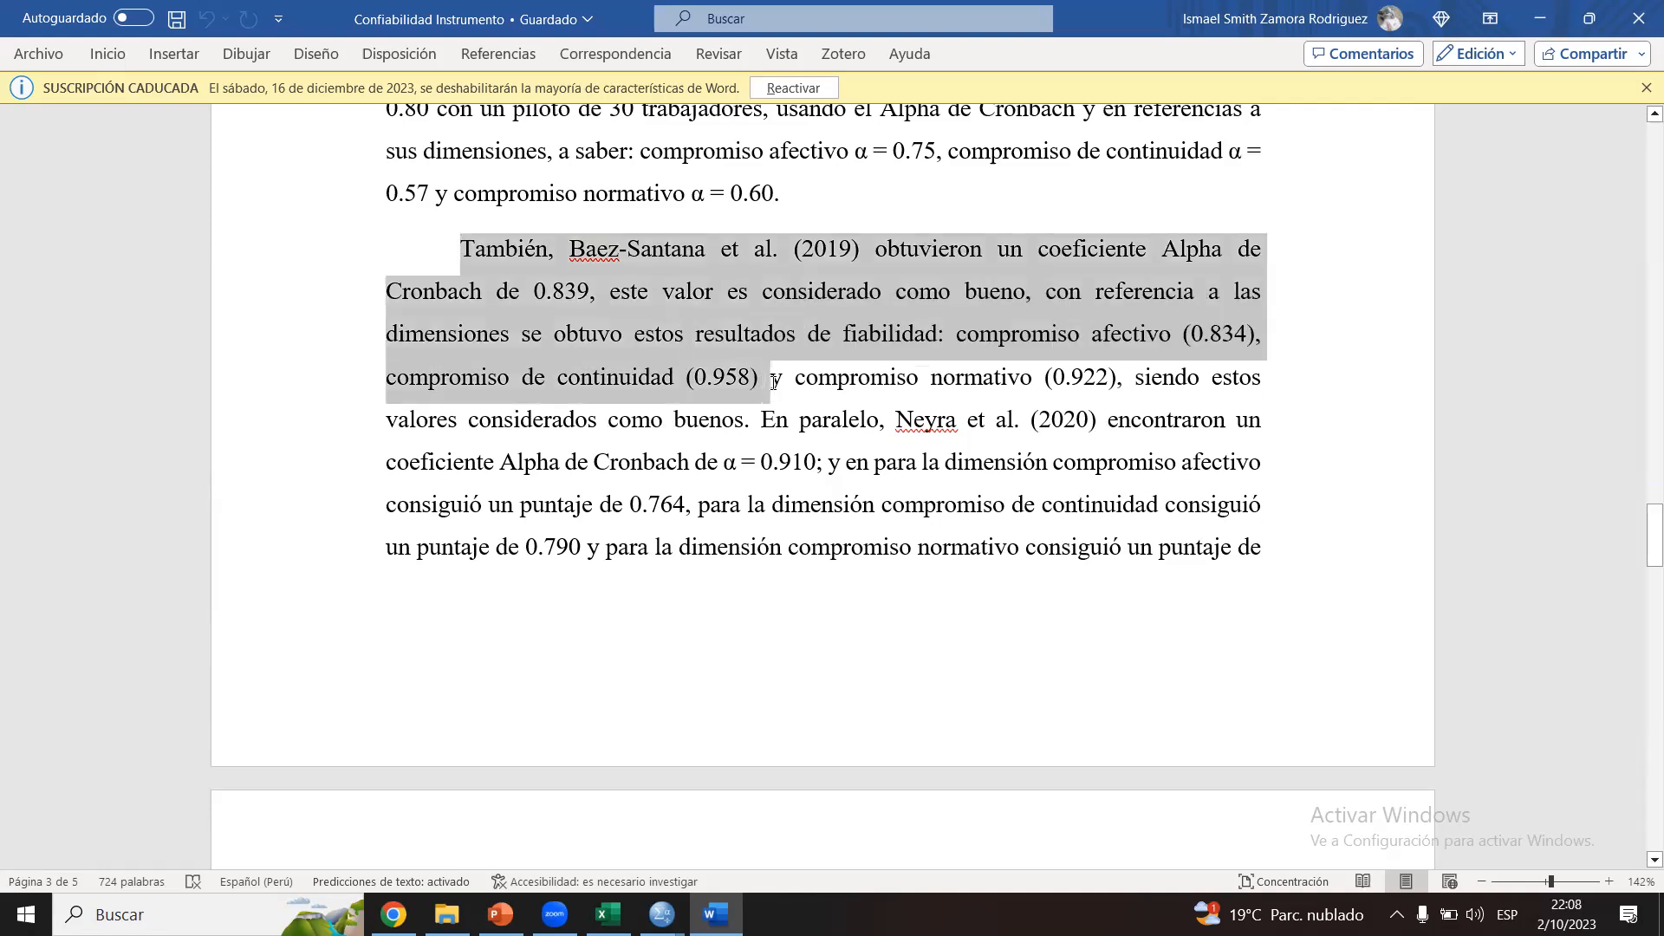
pyautogui.click(774, 382)
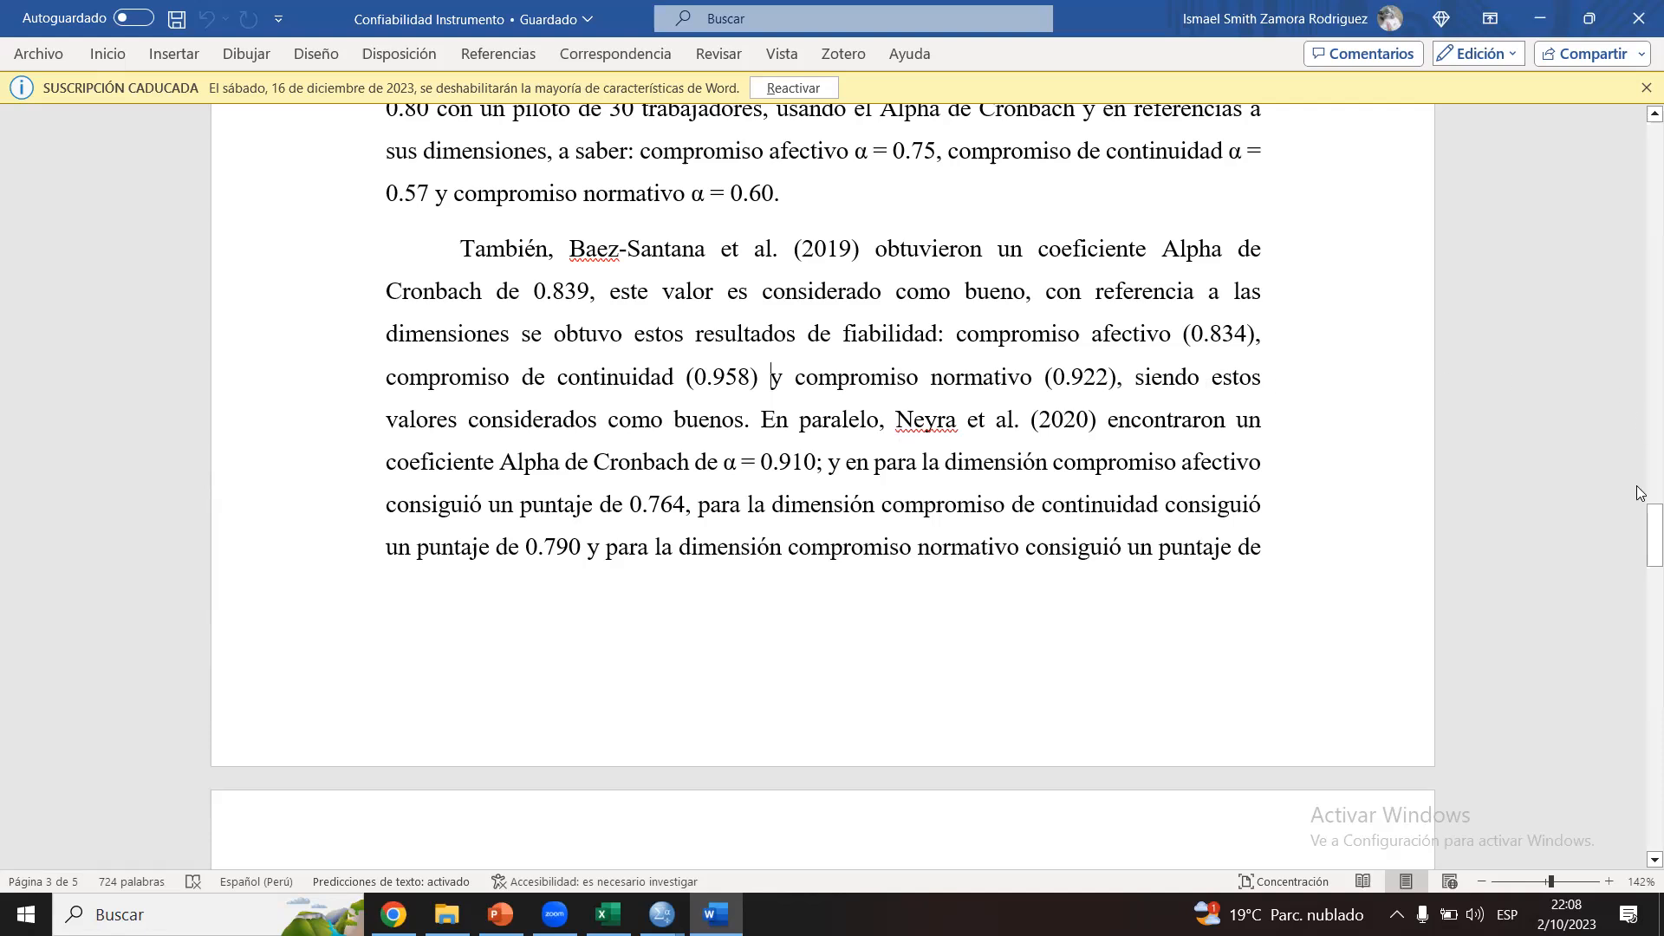
# Step: Examine Tabla 4, Confiabilidad del instrumento, and its source note on page 4
pyautogui.moveTo(1641, 540); pyautogui.dragTo(1640, 609)
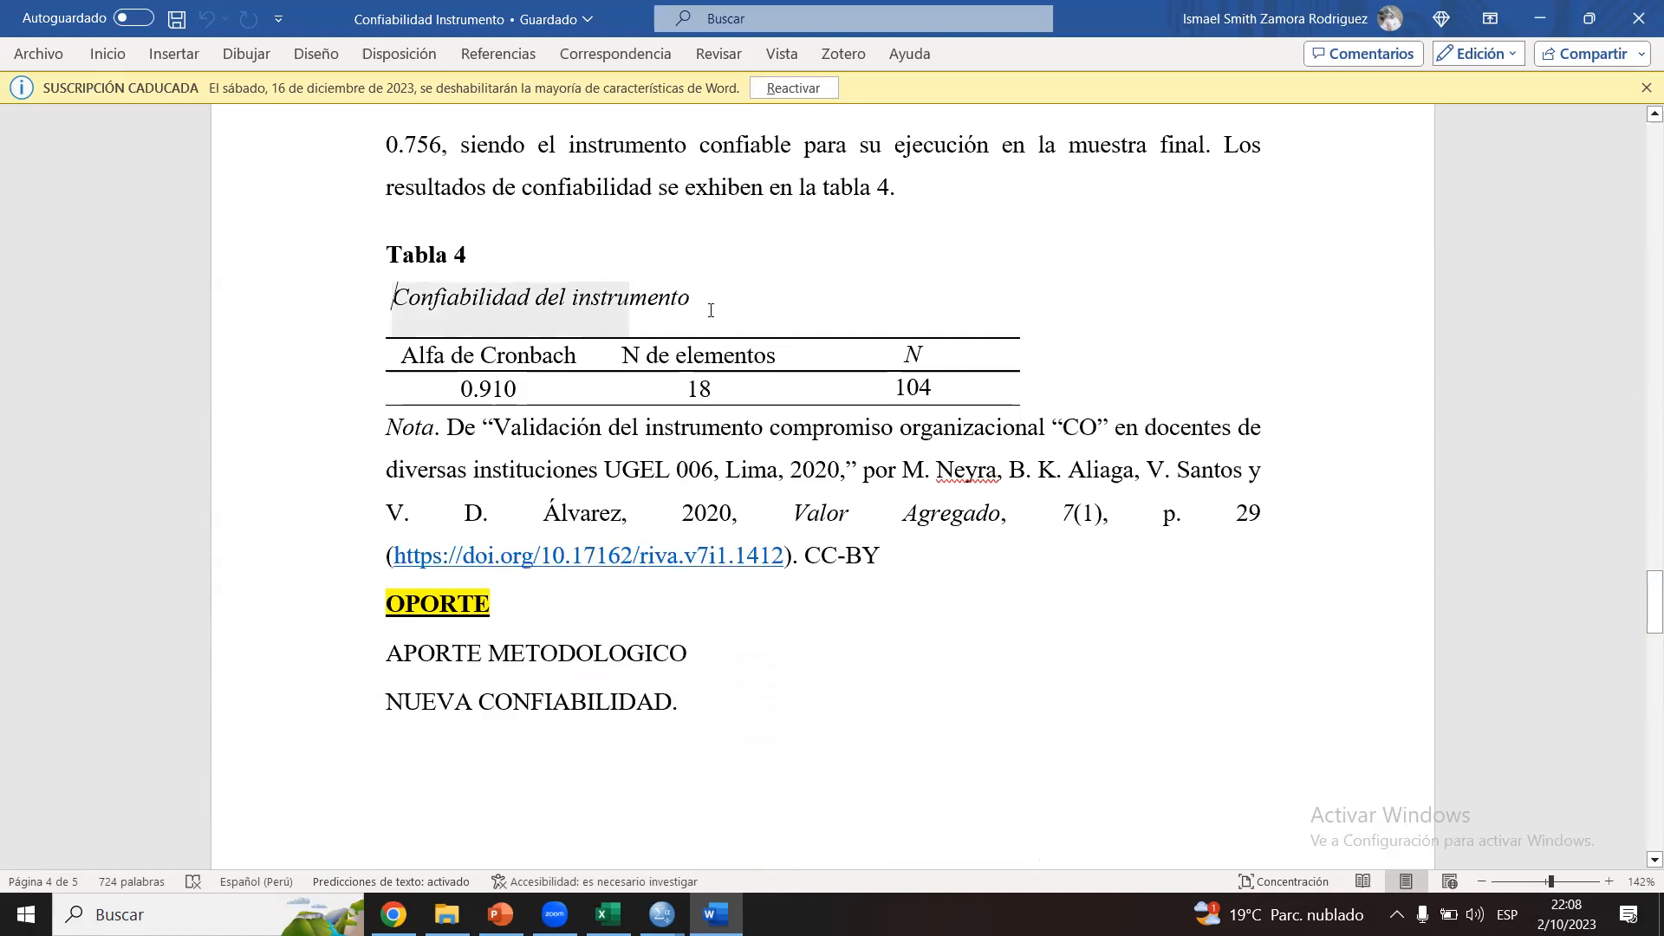
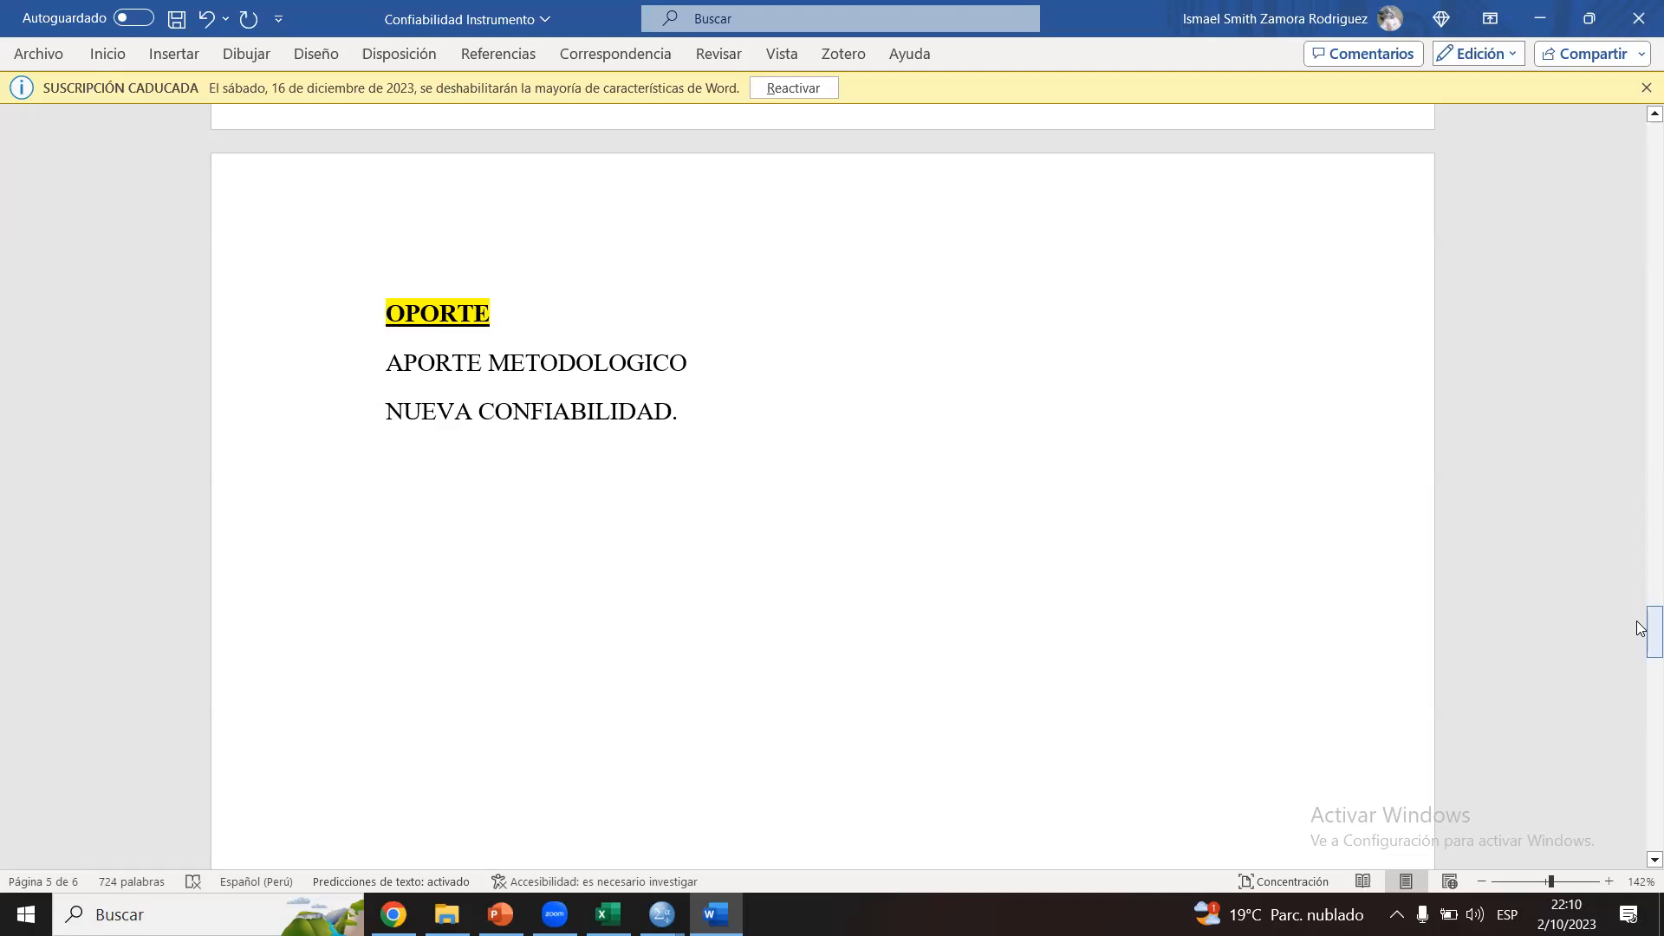
# Step: Examine the ANEXO 10 instrument reliability tables on page 5
pyautogui.moveTo(1641, 627); pyautogui.dragTo(1641, 761)
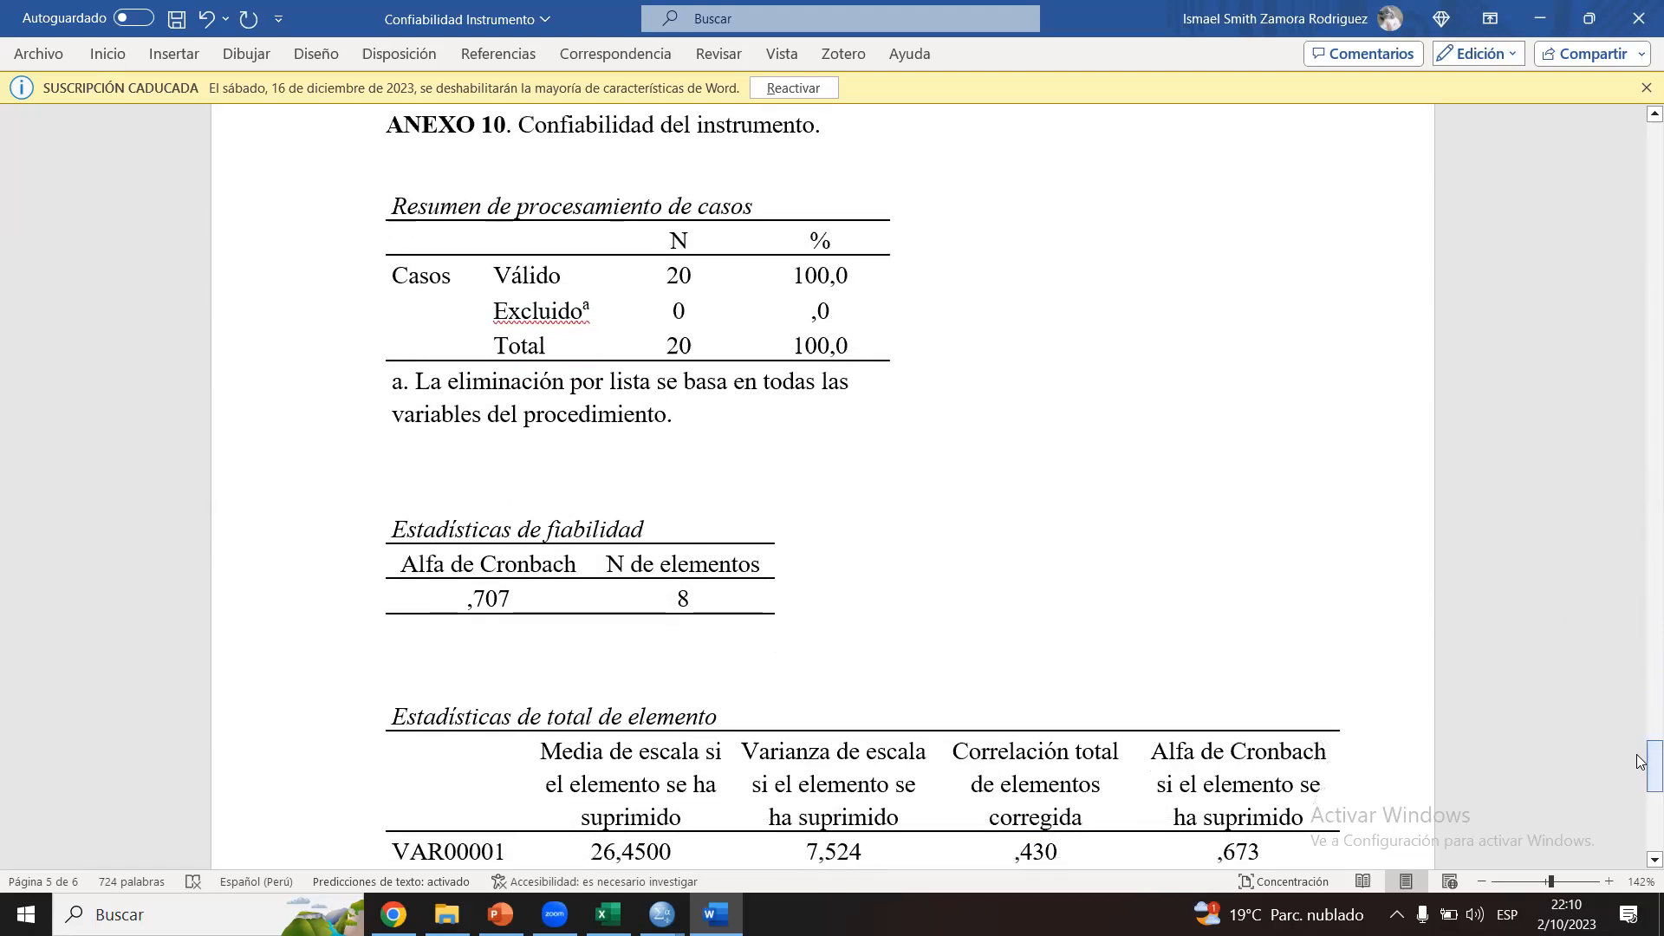
pyautogui.click(880, 156)
# Step: Review the dimension reliability tables on page 2 and Tabla 1, the Cronbach's alpha value scale, on page 1
pyautogui.moveTo(1641, 780); pyautogui.dragTo(1641, 278)
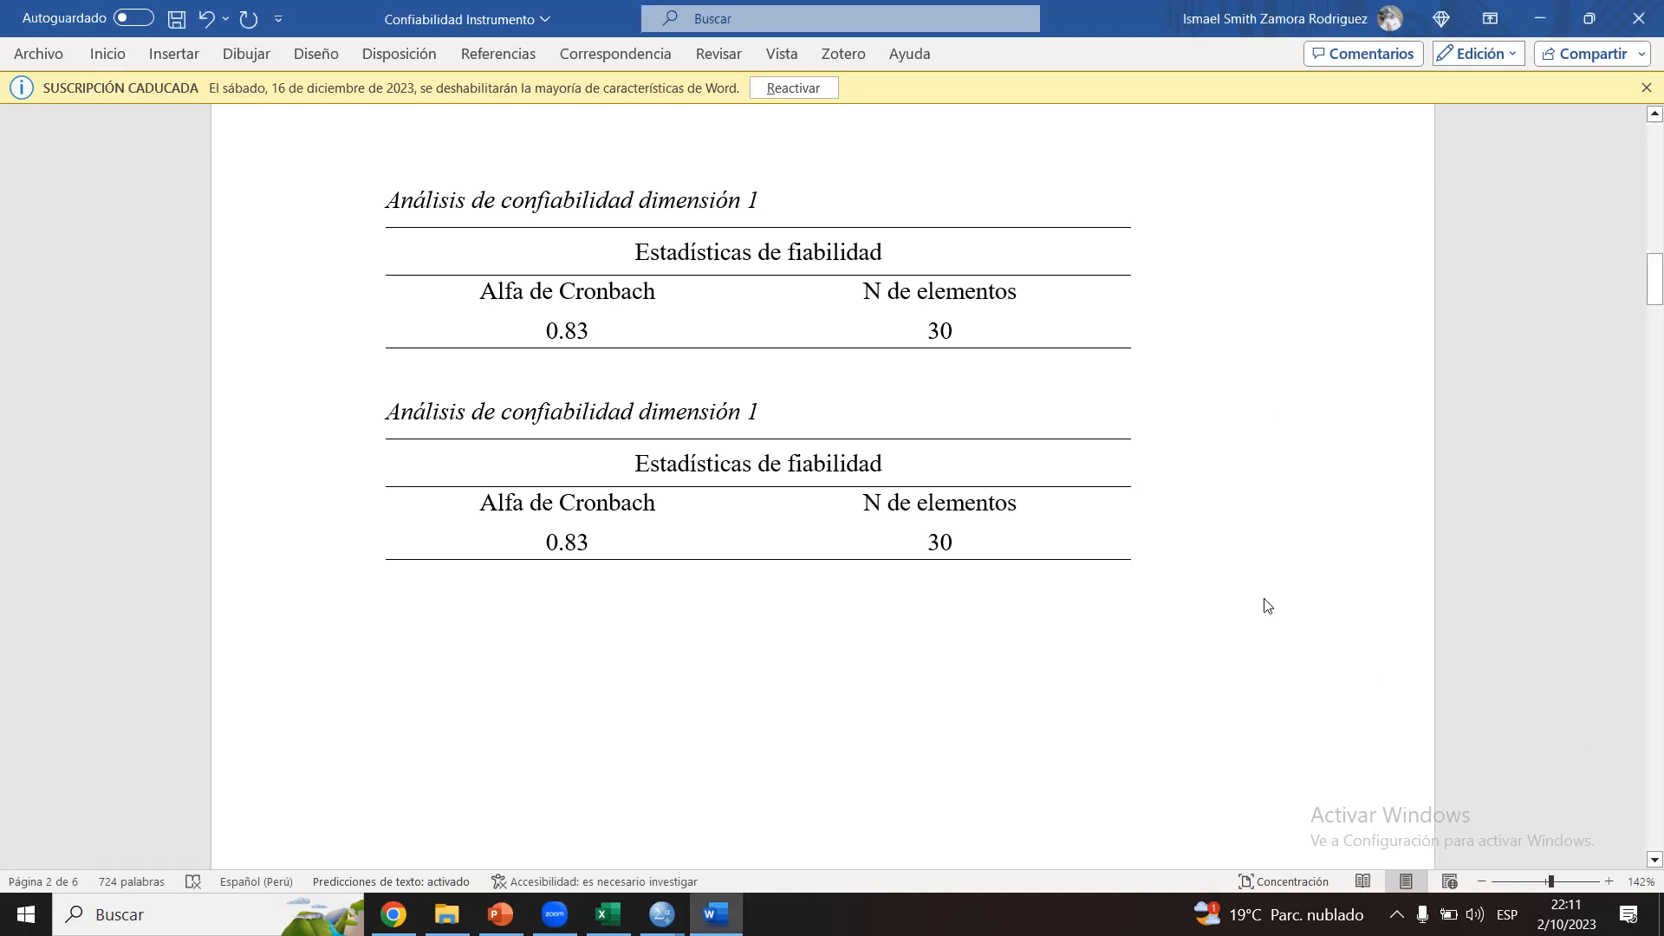
pyautogui.moveTo(1641, 282); pyautogui.dragTo(1641, 173)
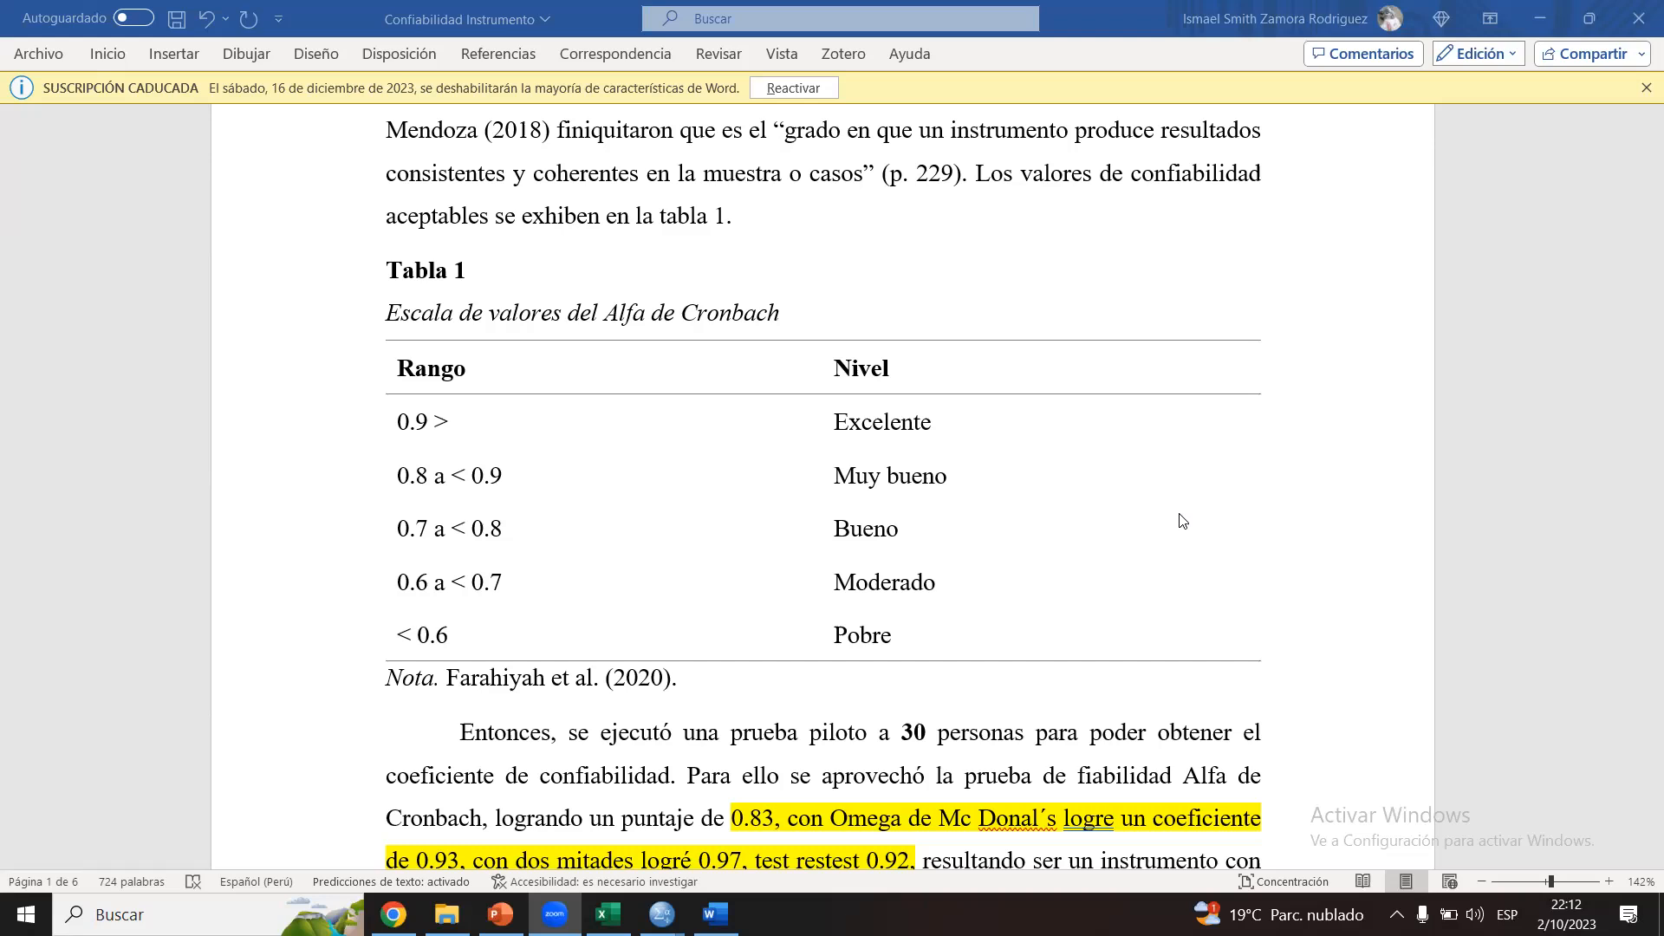
pyautogui.click(1243, 627)
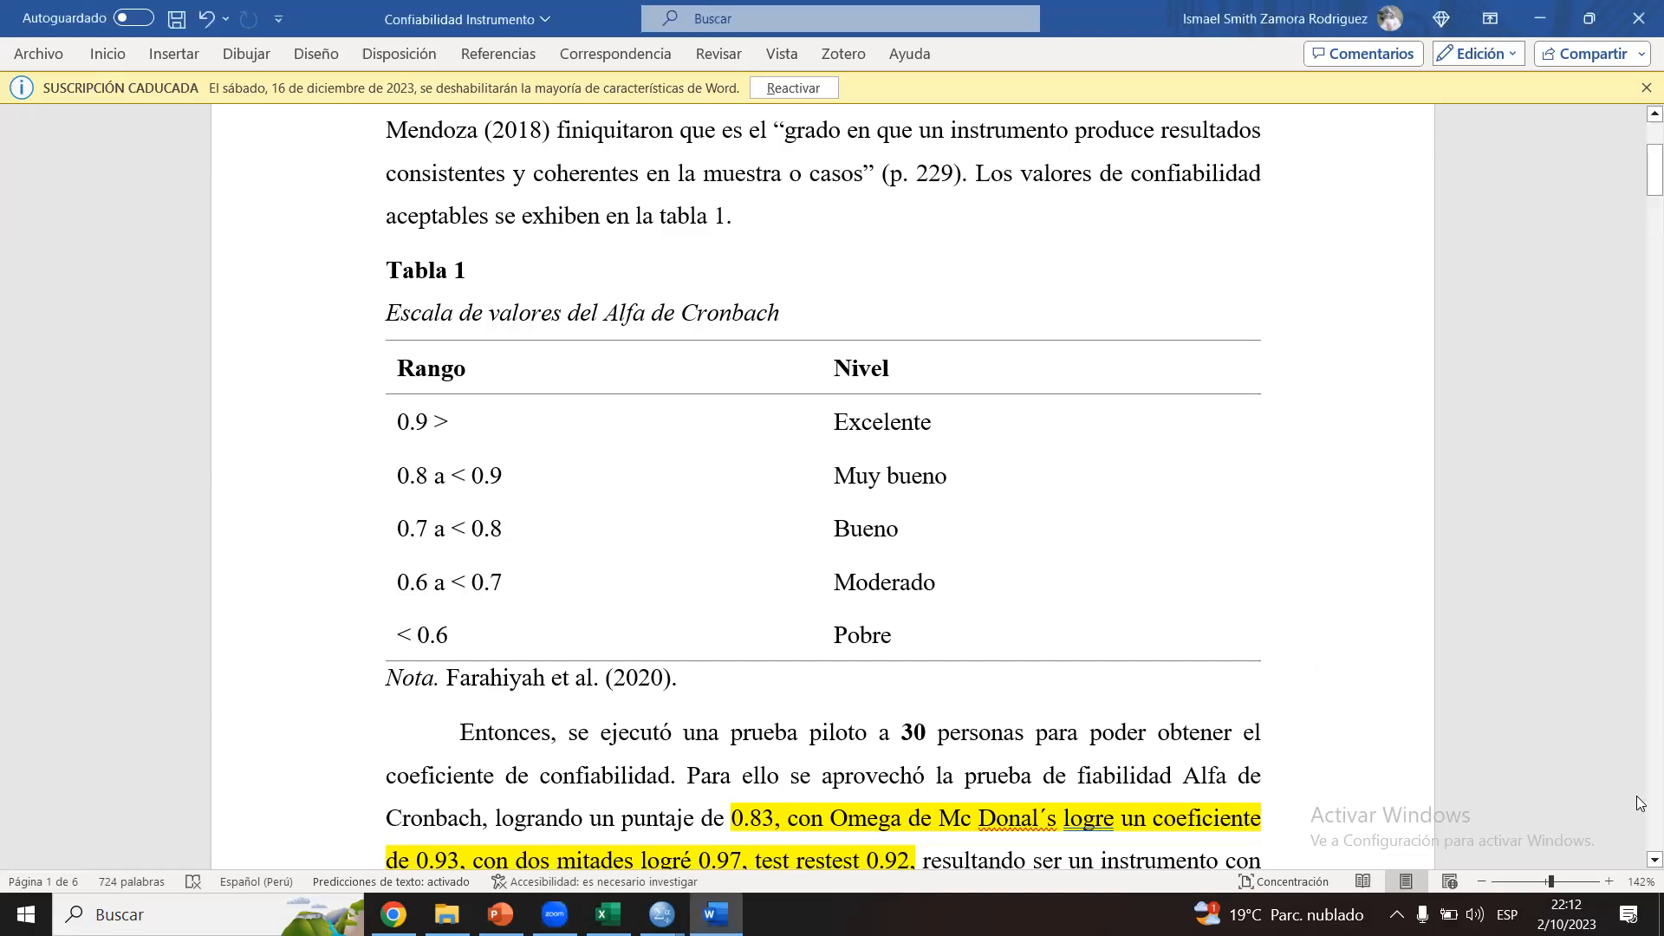
# Step: Review the red opening sentence defining reliability in the Confiabilidad Instrumento Creado section
pyautogui.moveTo(1641, 169)
pyautogui.mouseDown()
pyautogui.moveTo(1641, 840)
pyautogui.moveTo(1642, 161)
pyautogui.mouseUp()
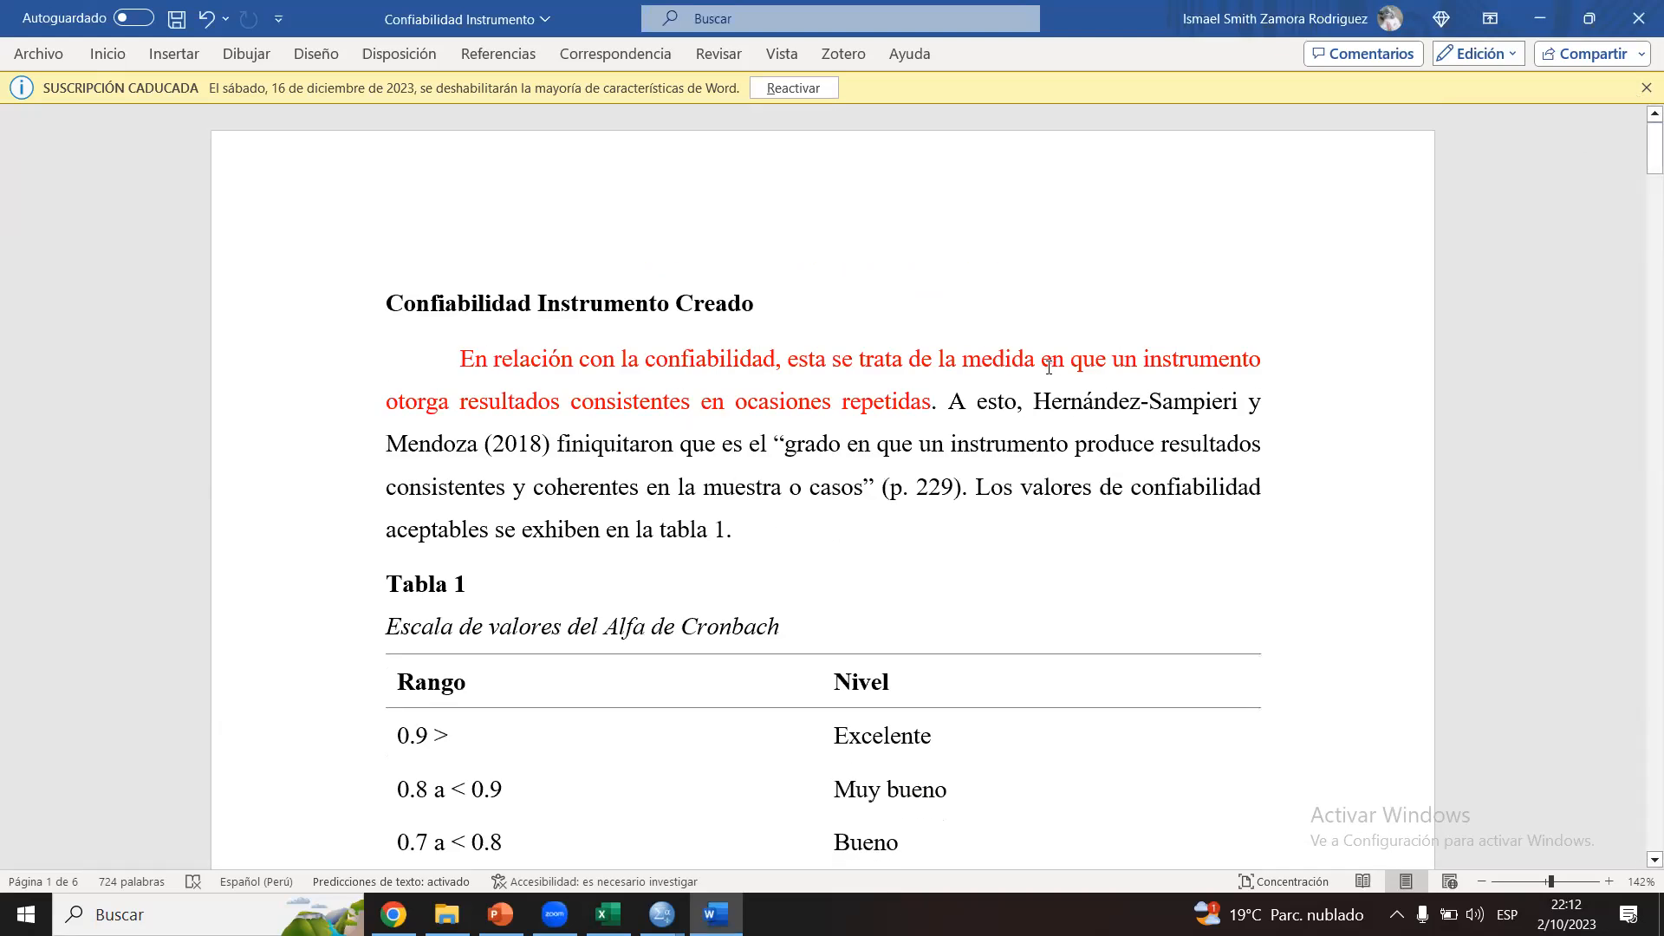
pyautogui.click(935, 401)
pyautogui.moveTo(458, 359); pyautogui.dragTo(939, 402)
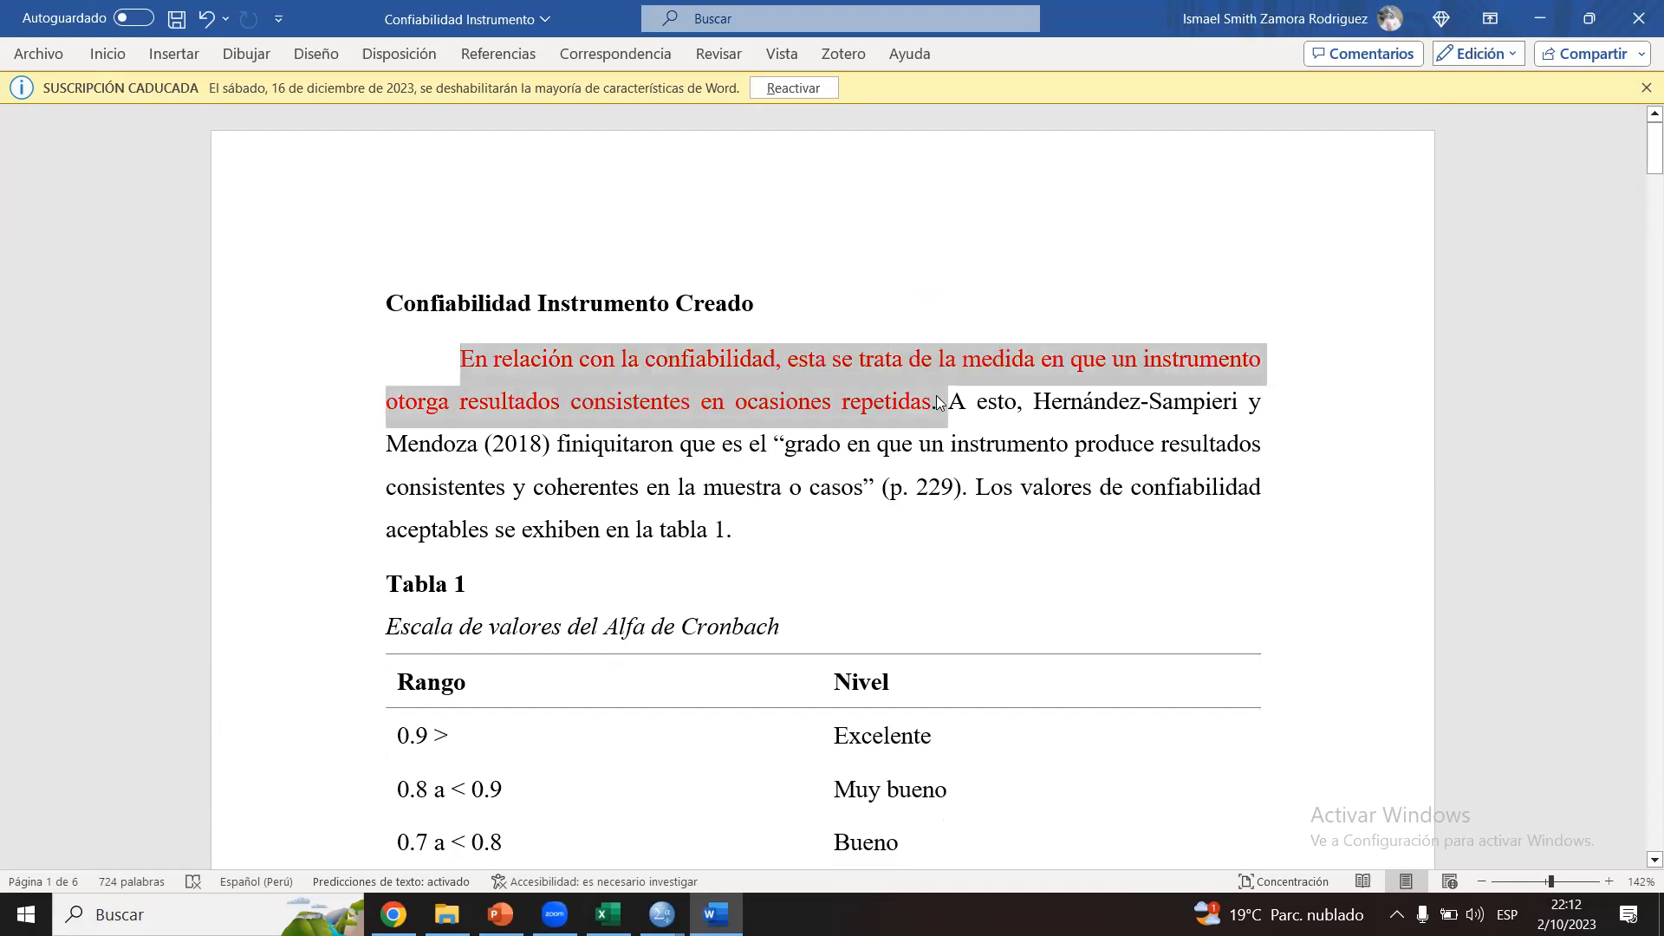
pyautogui.click(938, 401)
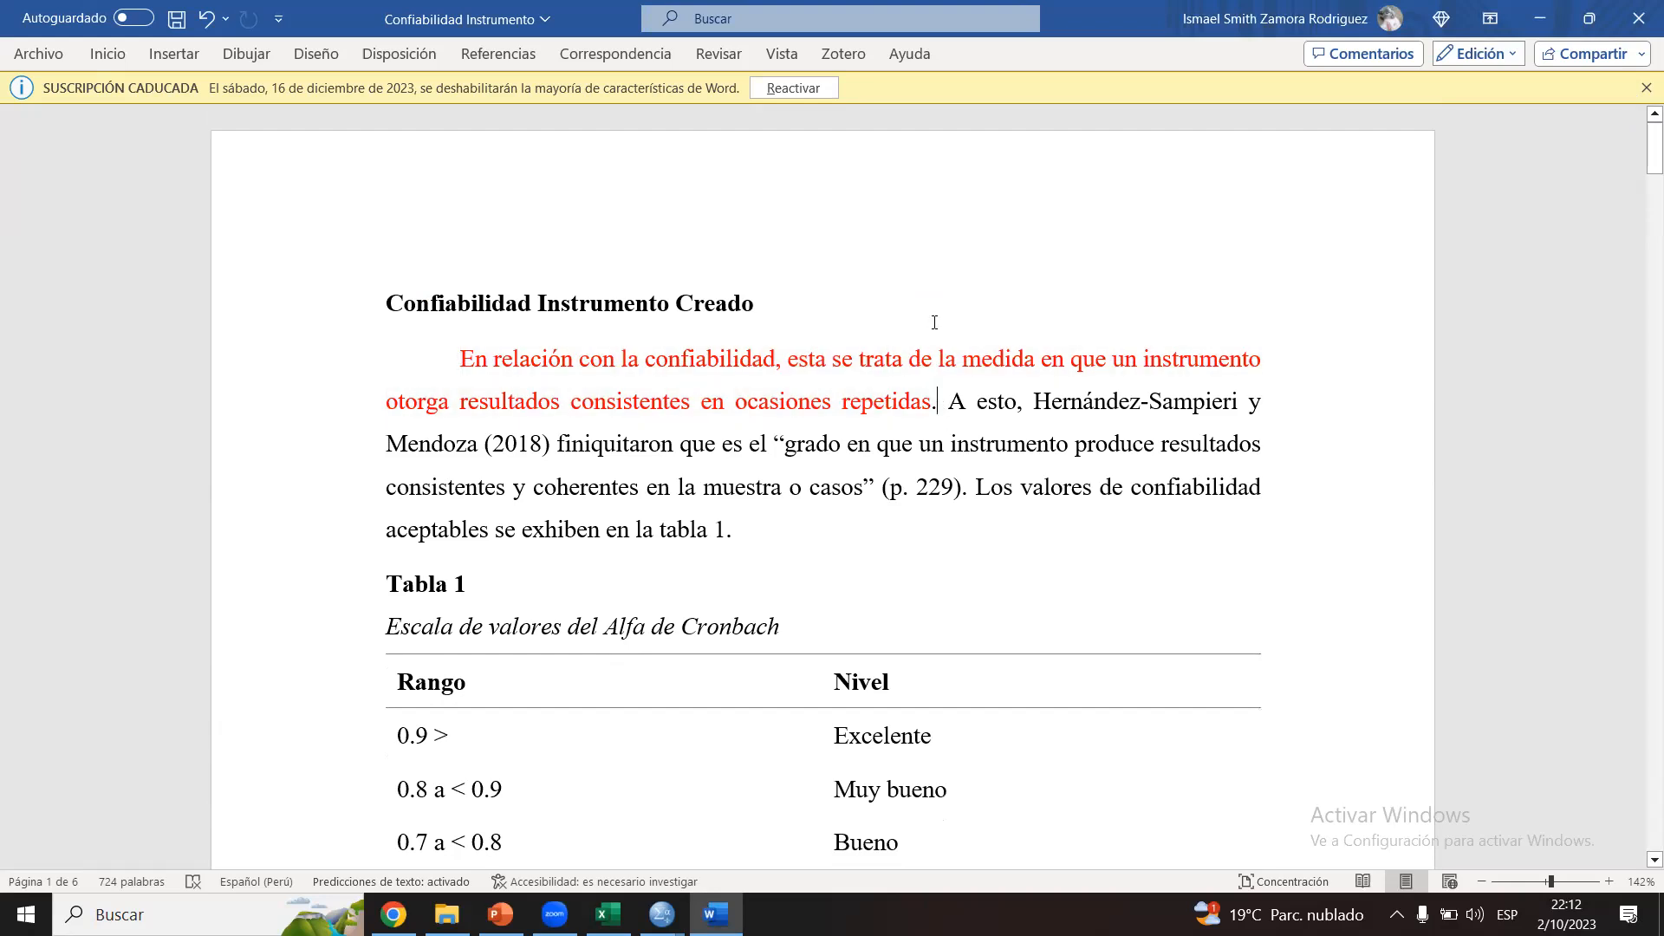